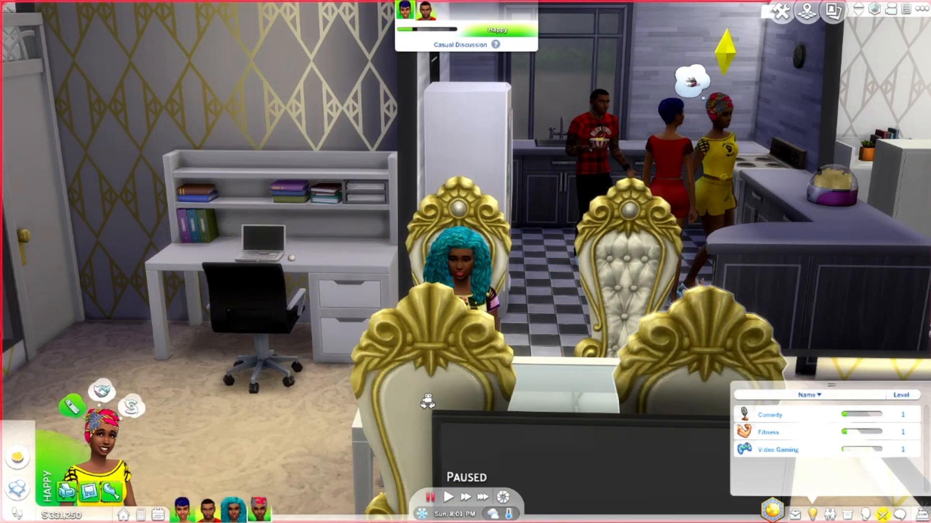
Examine the patterned top worn by the turquoise-haired Sim seated at the dining table
middle_drag(427, 401, 480, 412)
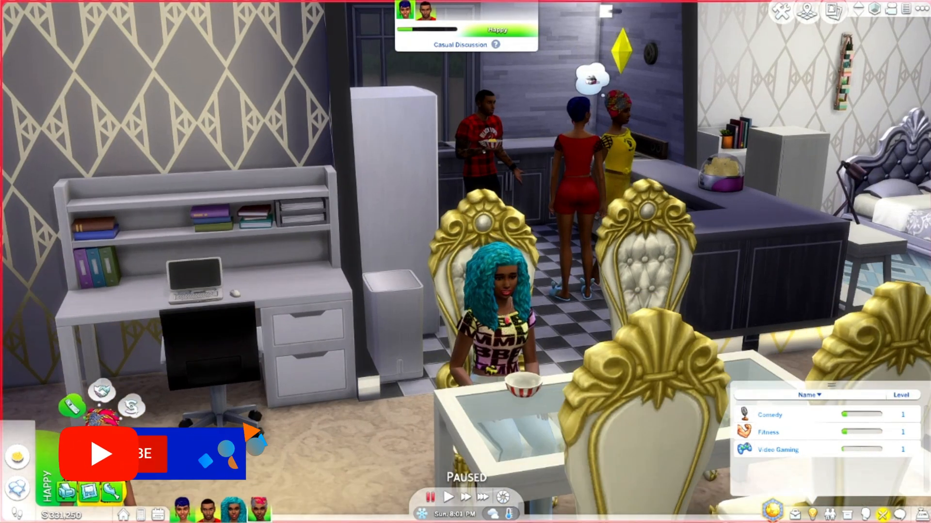
key(w)
key(s)
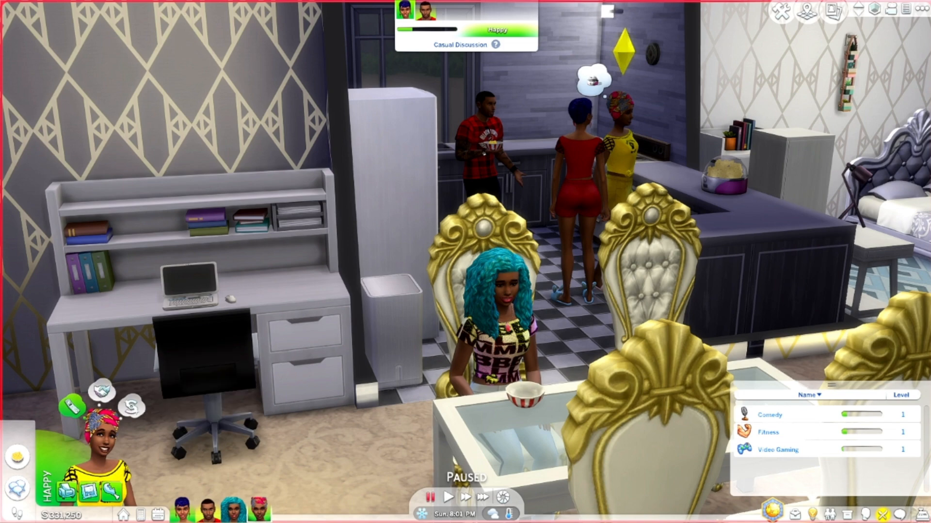
key(e)
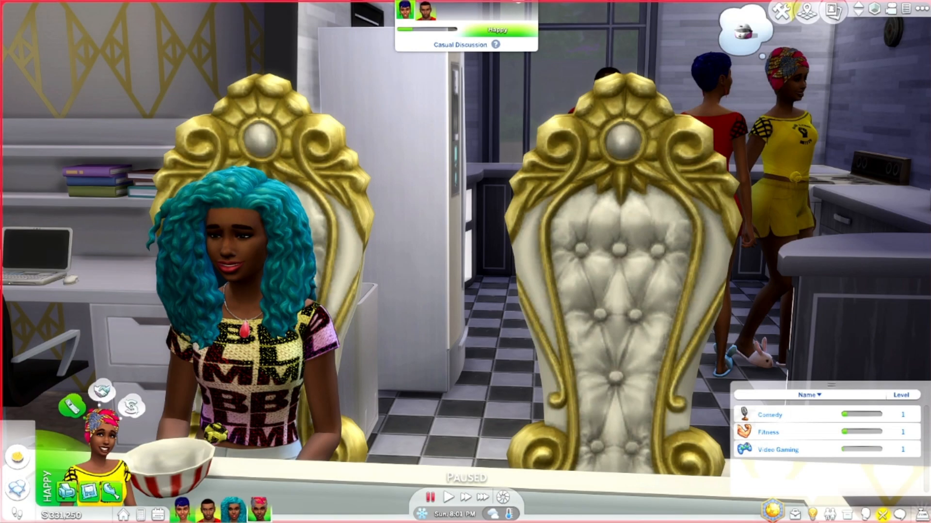
scroll(465, 261, down, 2)
middle_drag(468, 387, 468, 387)
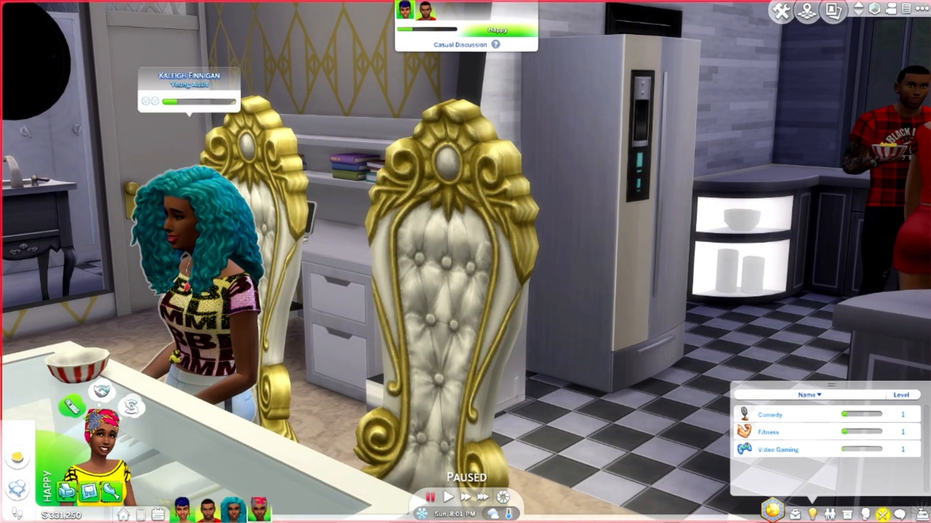
Examine the yellow and red outfits of the two women standing in the kitchen, from the front and behind
middle_drag(292, 391, 292, 390)
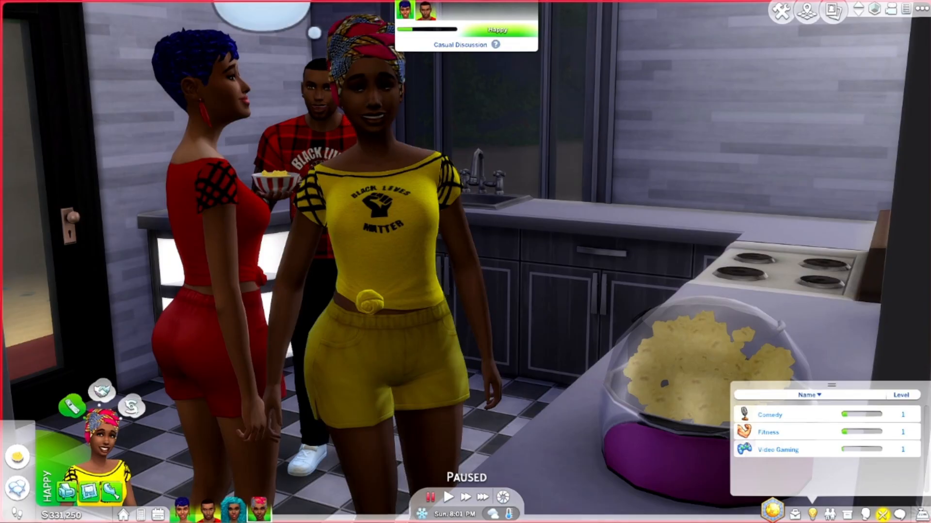
middle_drag(293, 374, 292, 374)
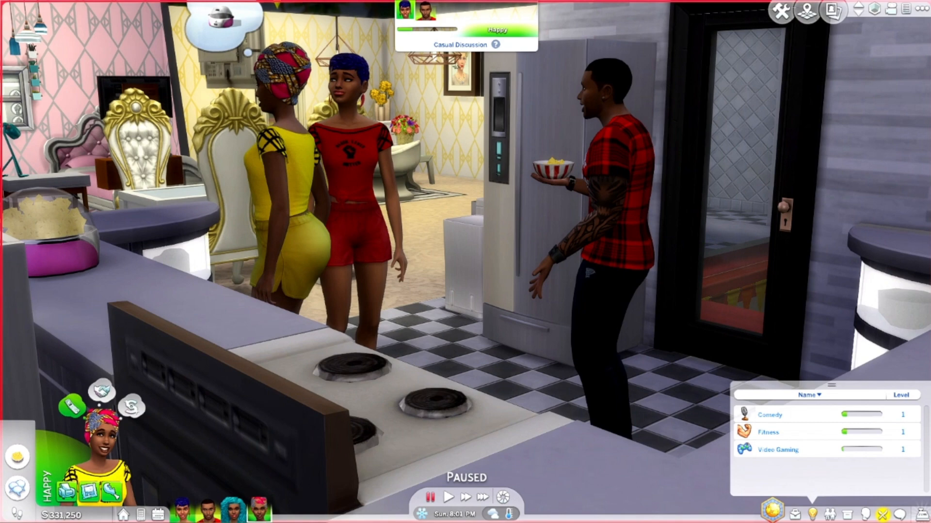
middle_drag(403, 359, 404, 359)
scroll(404, 359, down, 3)
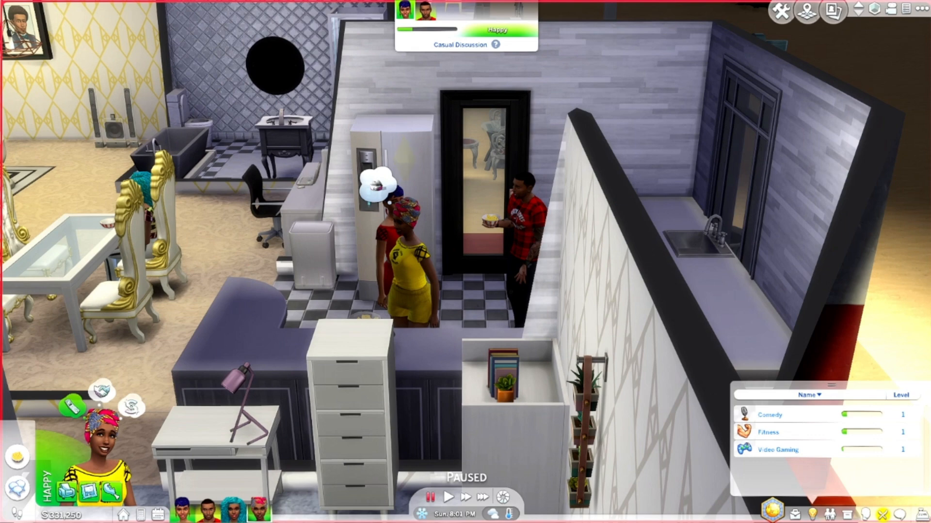
scroll(466, 262, up, 3)
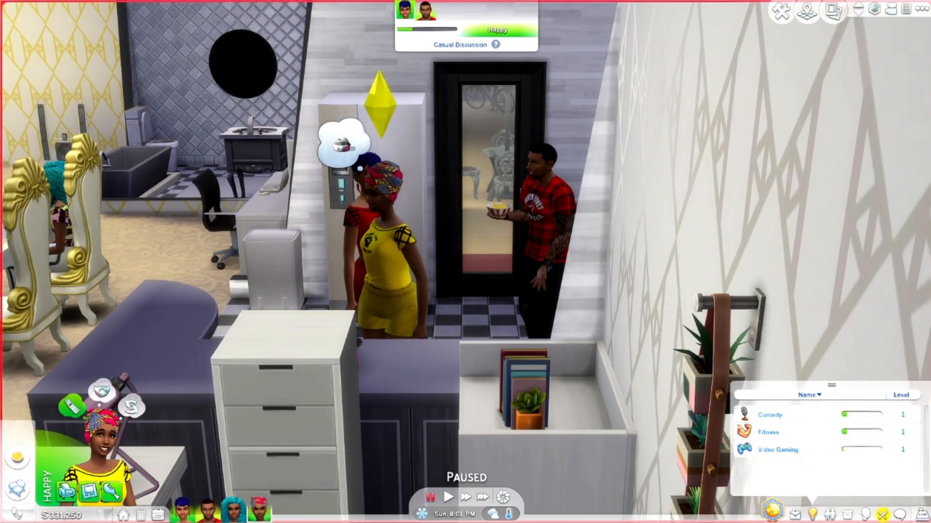
middle_drag(476, 328, 477, 328)
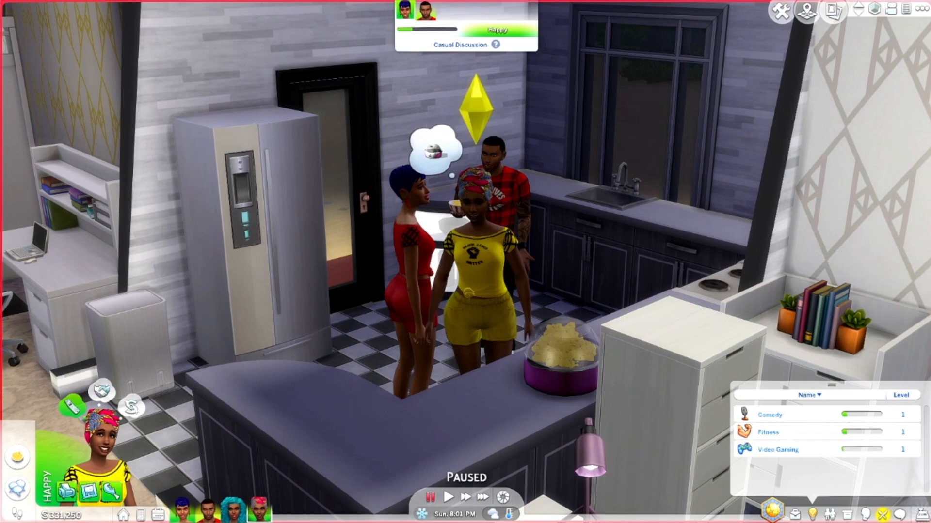
scroll(465, 261, up, 2)
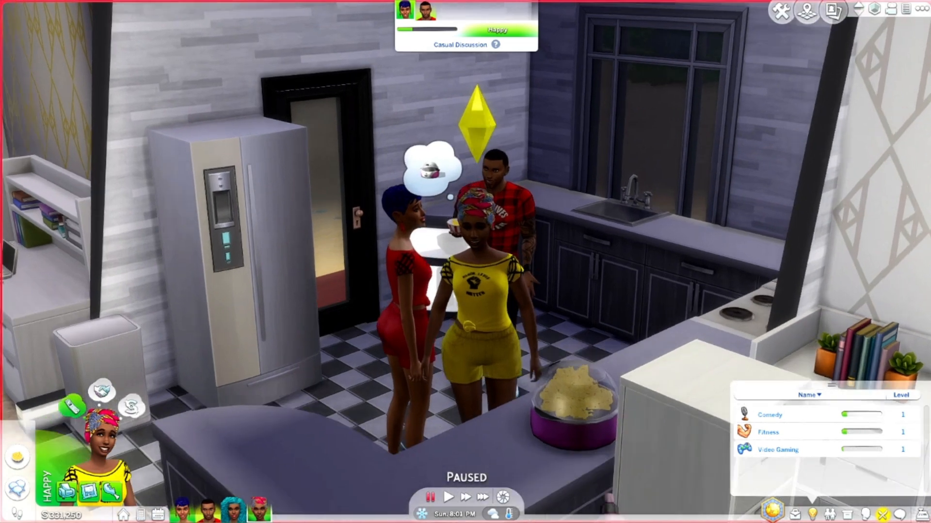
scroll(466, 261, up, 1)
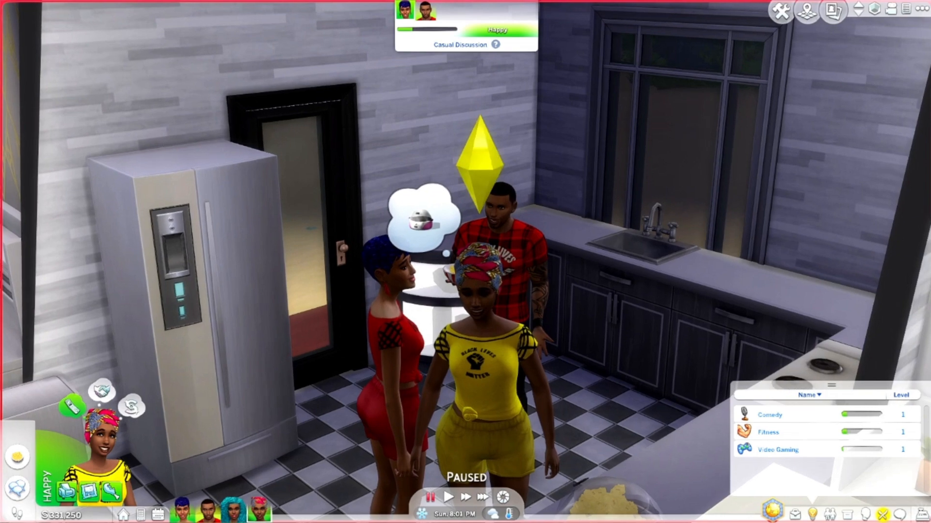
Inspect the red plaid Black Lives Matter T-shirt on the man holding the popcorn bowl up close
key(period)
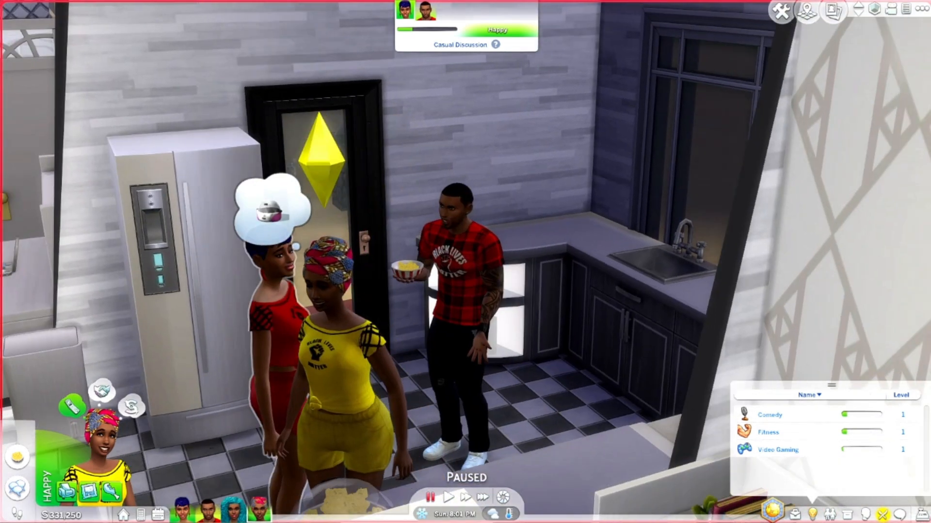
scroll(466, 262, up, 4)
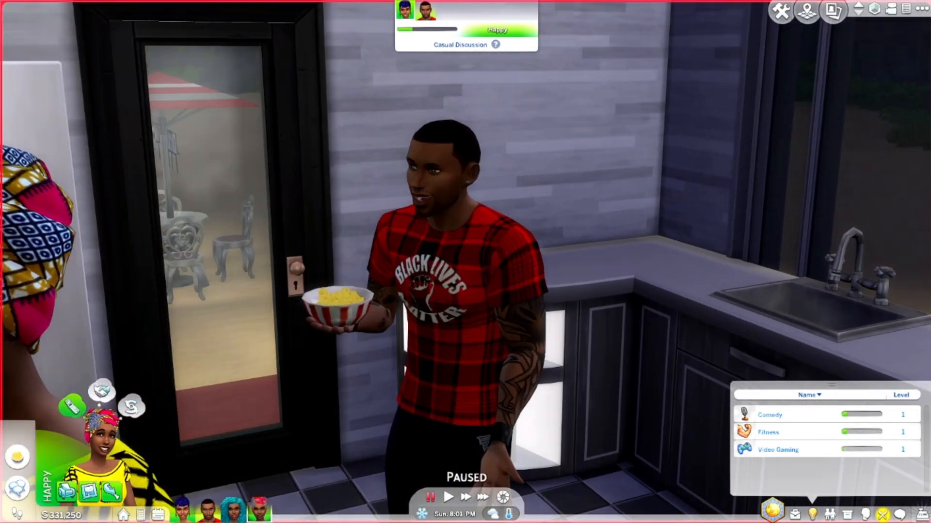
middle_drag(596, 333, 595, 332)
scroll(595, 332, up, 3)
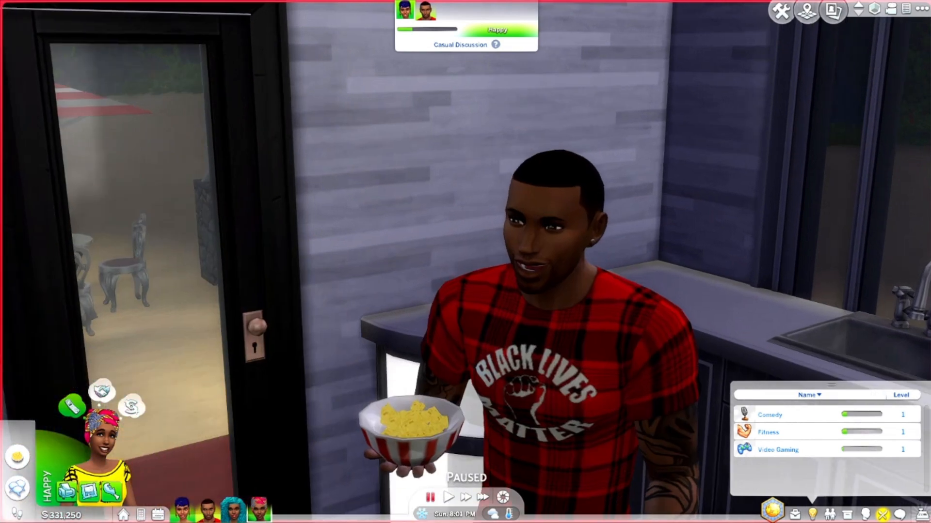
middle_drag(670, 220, 672, 220)
scroll(672, 220, up, 3)
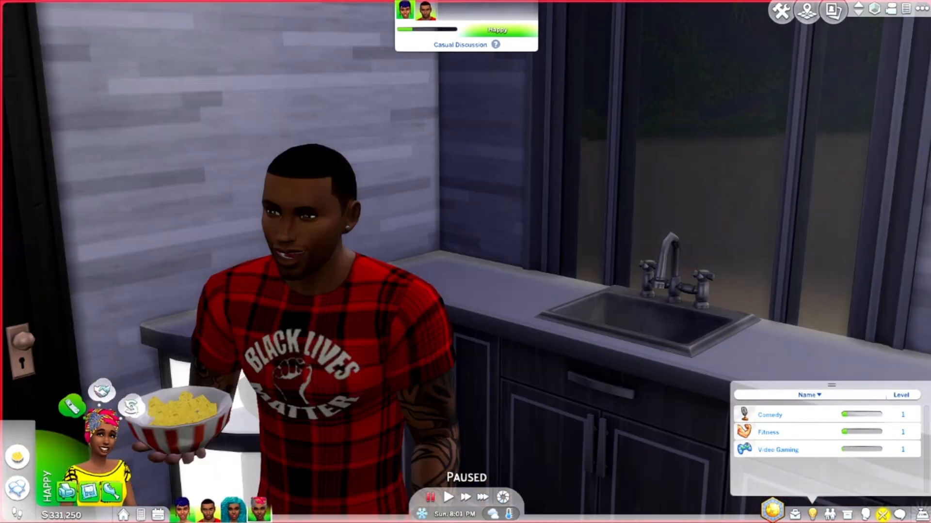
key(d)
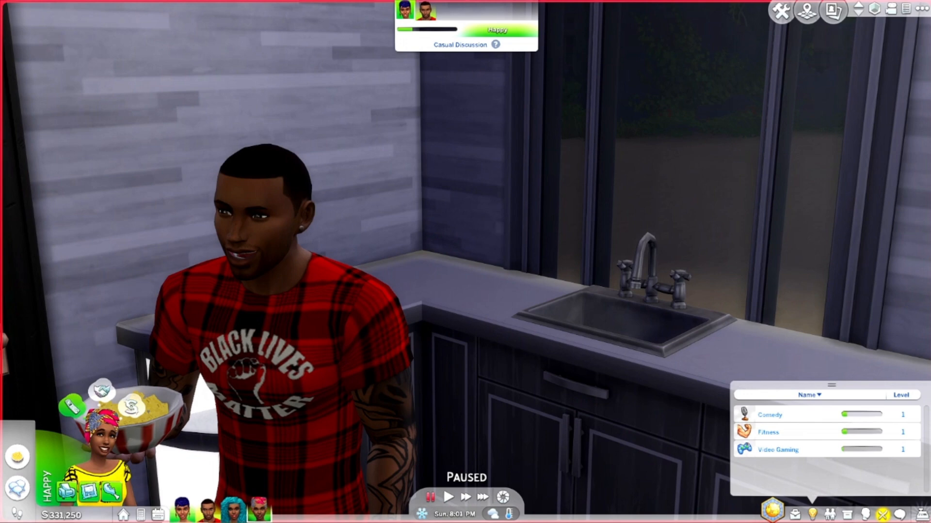
key(a)
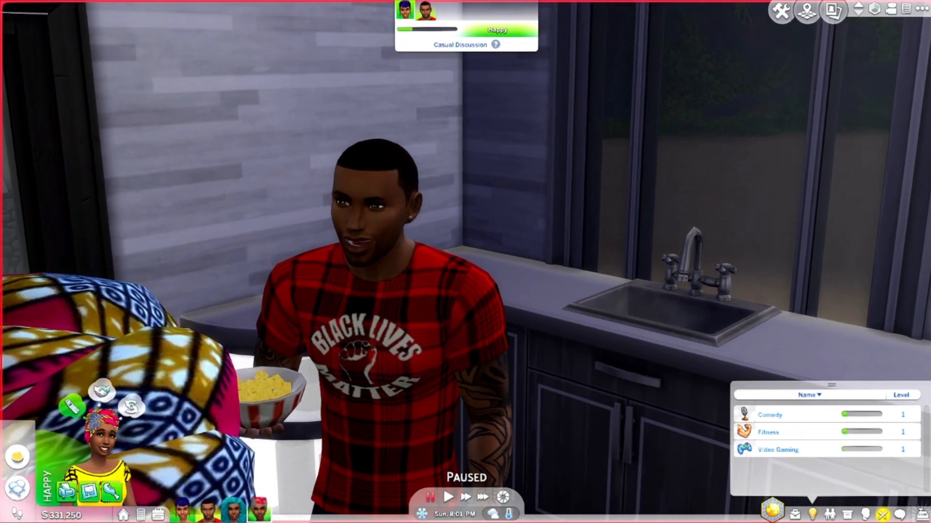
scroll(465, 262, up, 3)
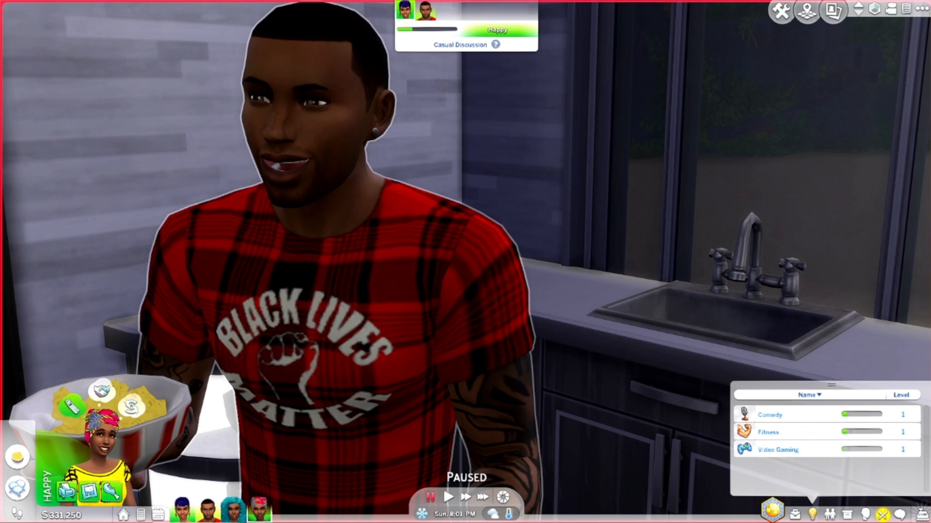
scroll(465, 262, down, 3)
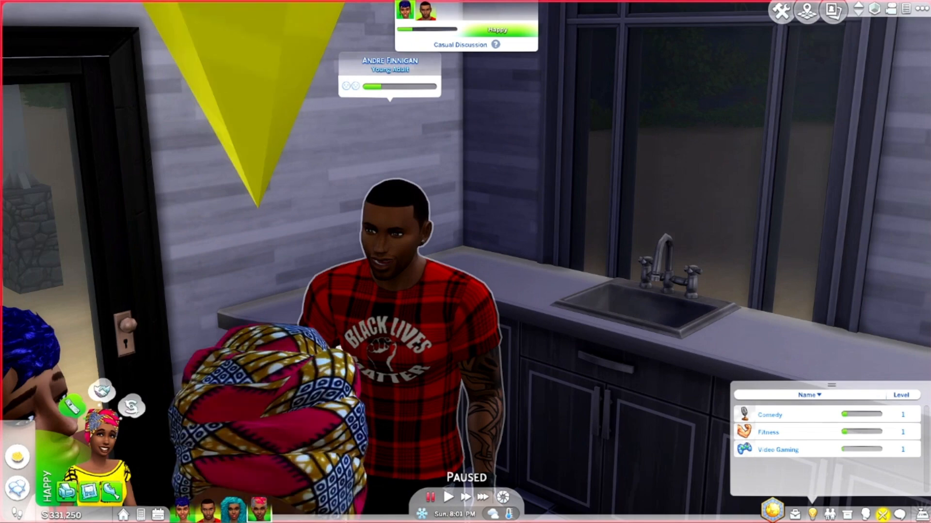
scroll(382, 454, down, 3)
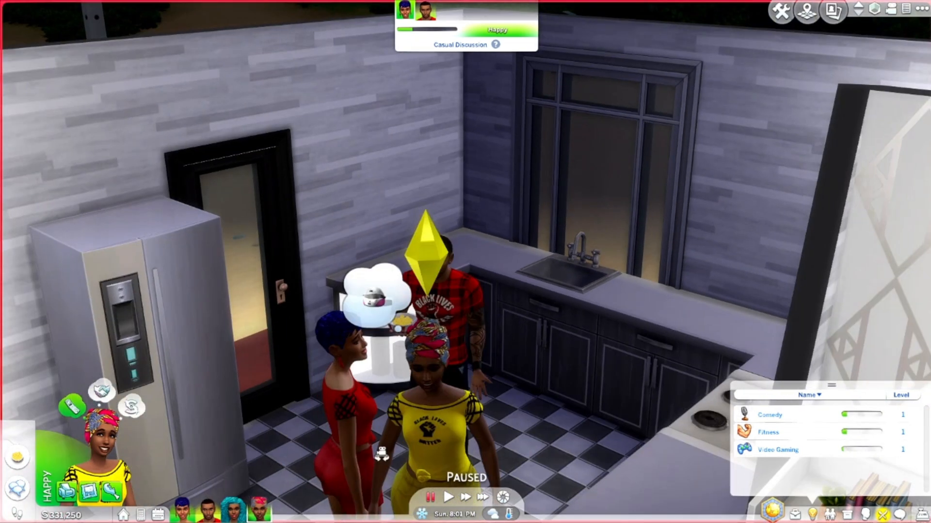
View the three standing Sims' outfits from the counter side and from above the kitchen
middle_drag(382, 454, 381, 454)
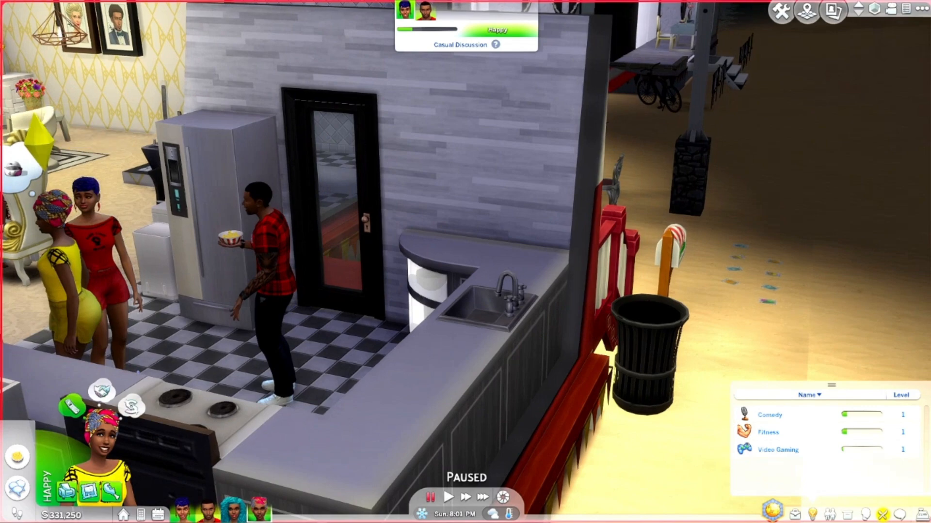
key(w)
key(a)
key(s)
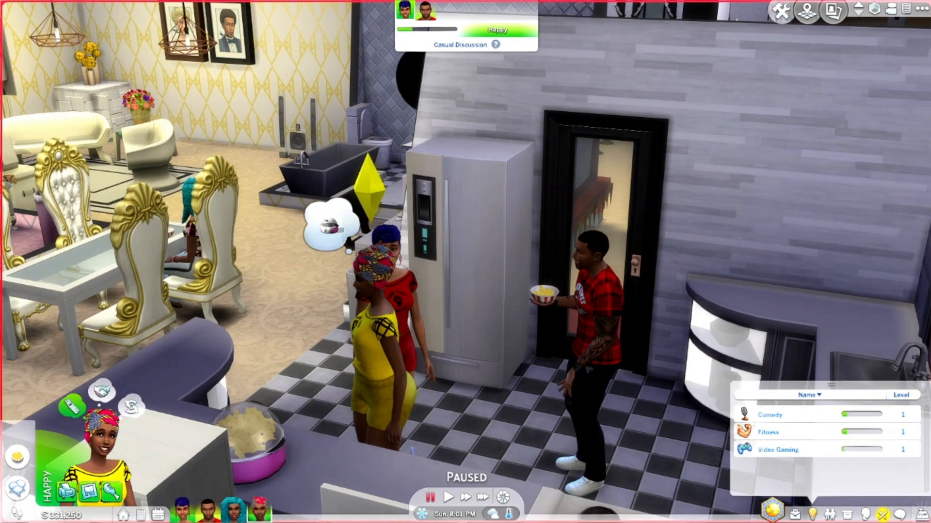
key(s)
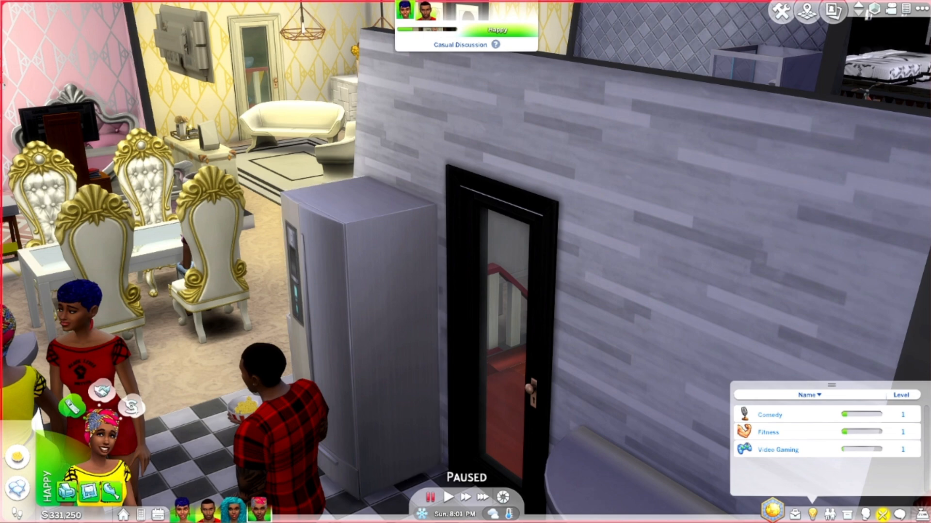
scroll(465, 262, down, 3)
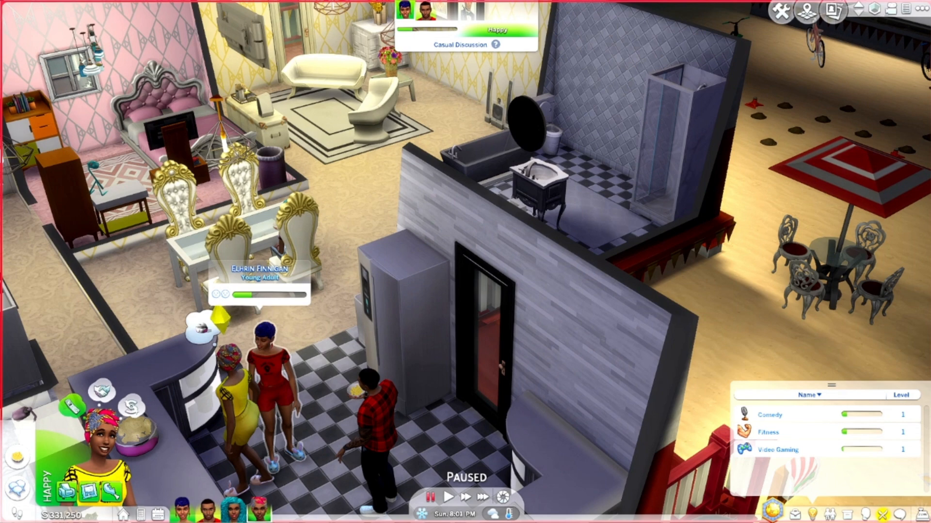
scroll(465, 261, down, 3)
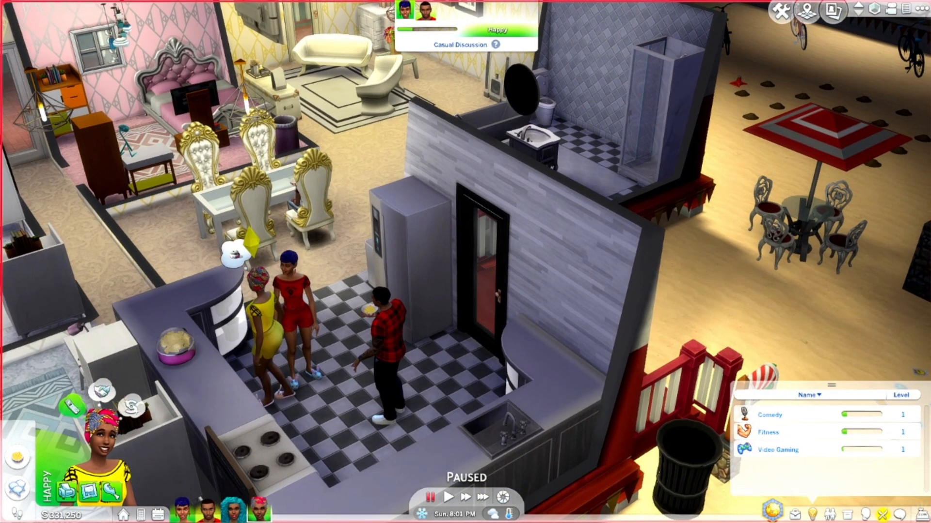
middle_drag(272, 369, 436, 446)
scroll(466, 262, down, 3)
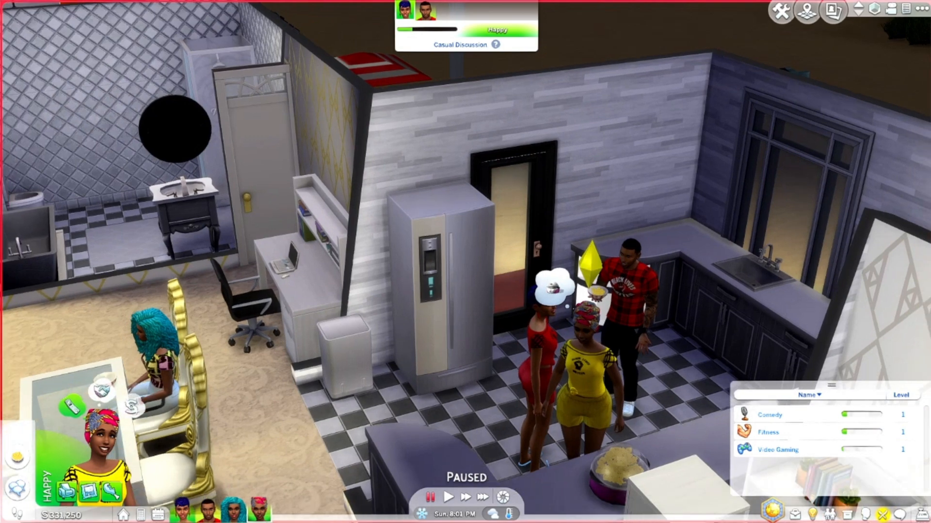
Compare the outfits of all four Sims across the dining area and kitchen
scroll(465, 262, up, 3)
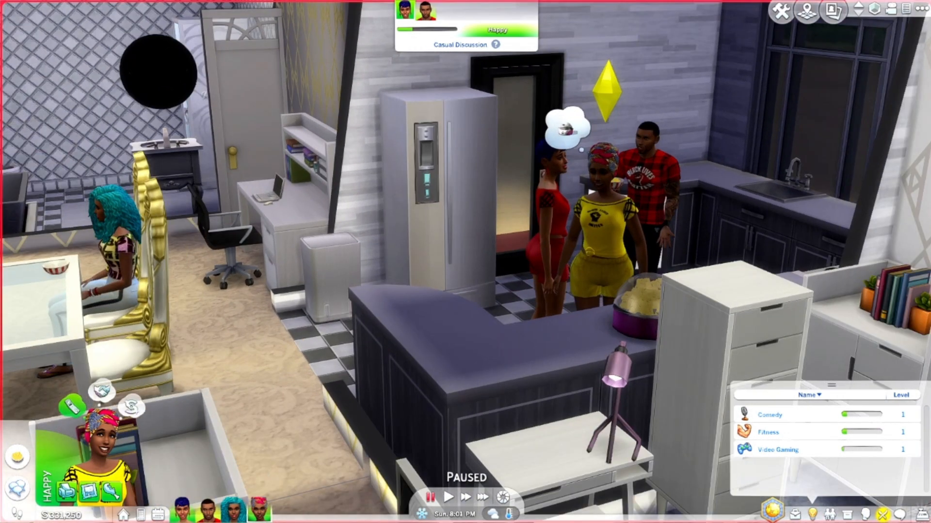
middle_drag(352, 403, 356, 405)
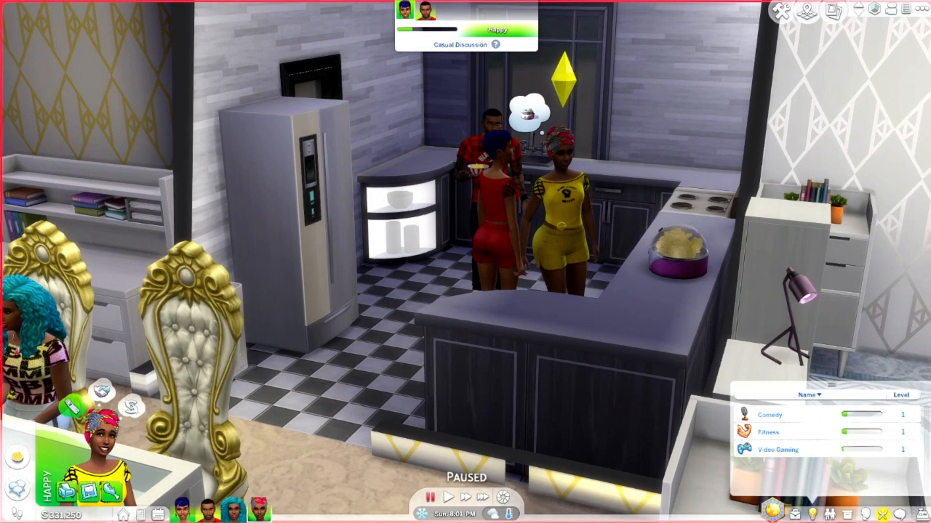
middle_drag(349, 436, 349, 436)
scroll(350, 436, up, 2)
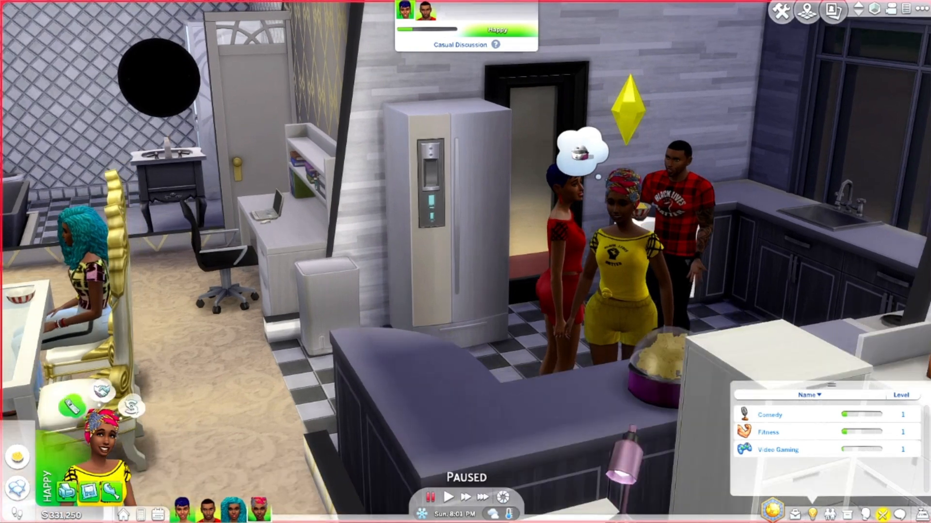
scroll(350, 437, up, 1)
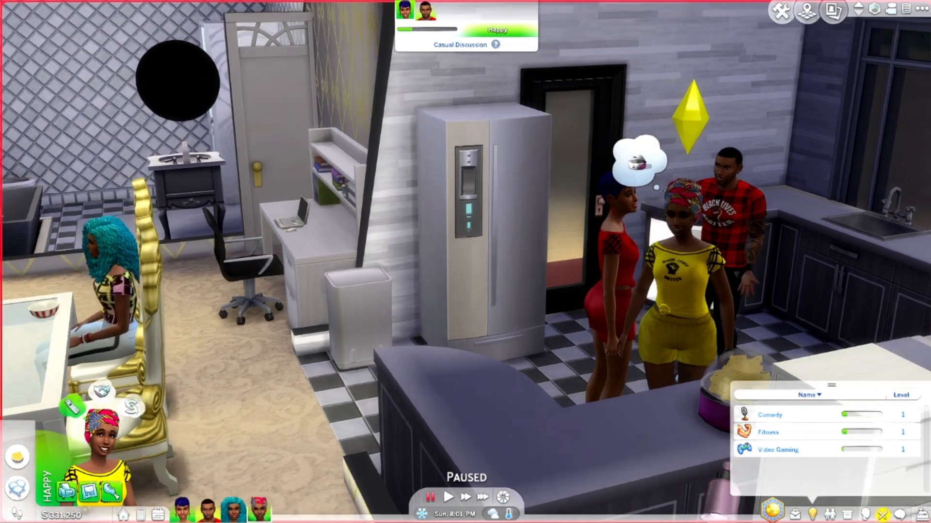
key(a)
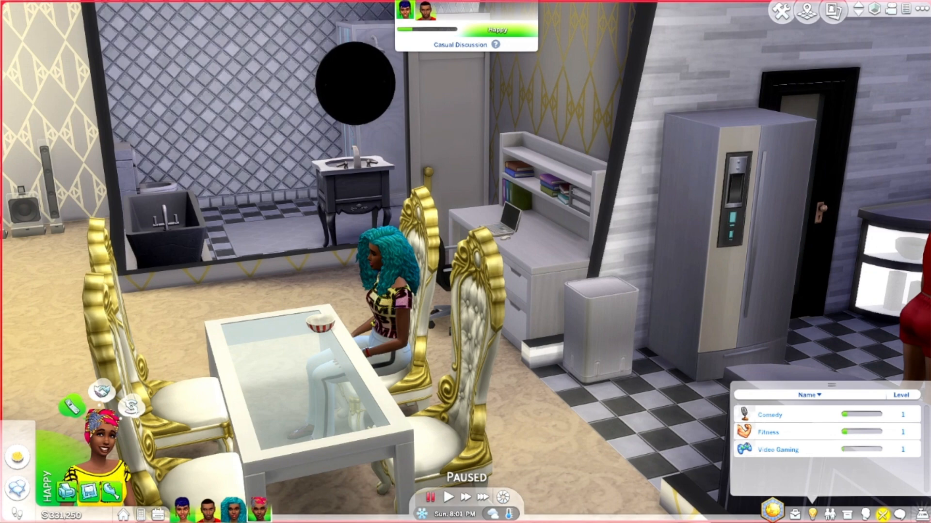
scroll(465, 261, down, 1)
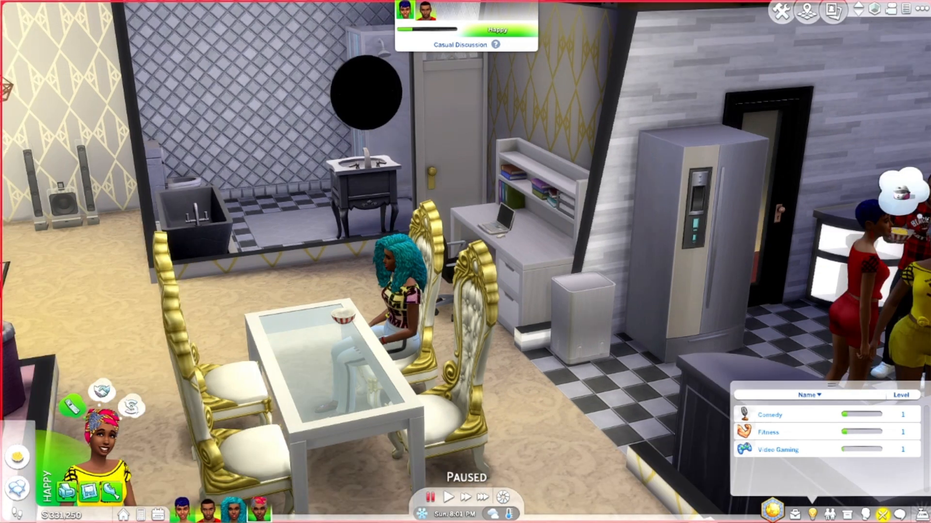
key(d)
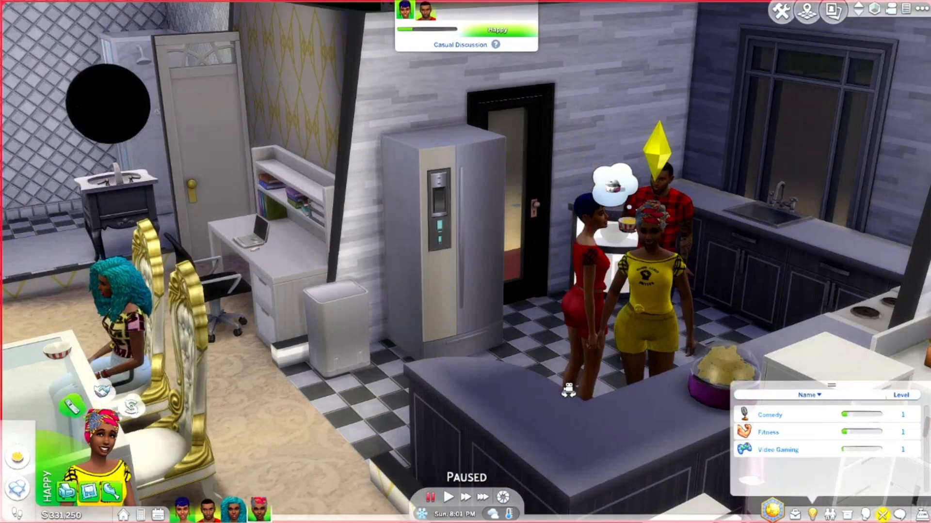
key(e)
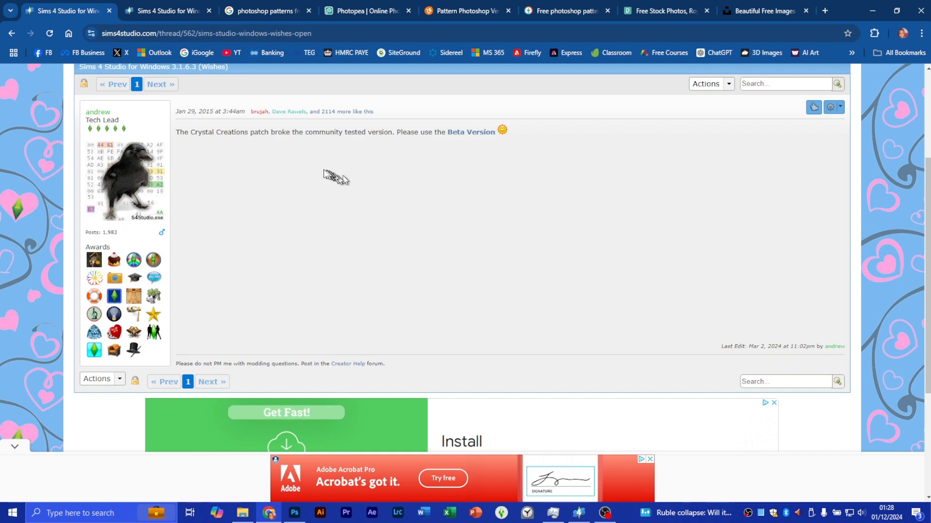
Switch to the browser and view the start of the Sims 4 Studio for Windows 3.1.6.3 (Wishes) thread
scroll(321, 122, up, 3)
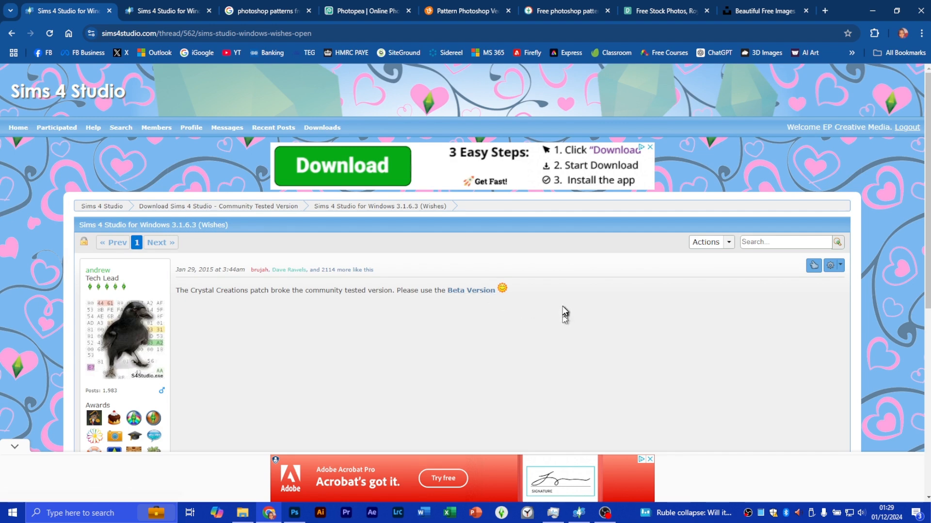
Close the Sims 4 Studio 3.1.6.3 (Wishes) thread and dismiss the ad covering the 3.2.3.0 (Star) Open Beta thread
scroll(561, 314, down, 1)
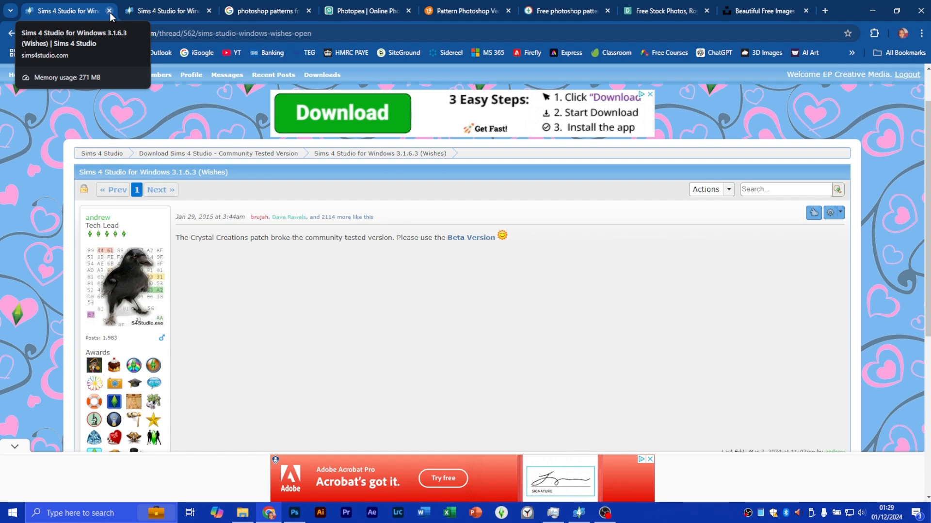
click(109, 12)
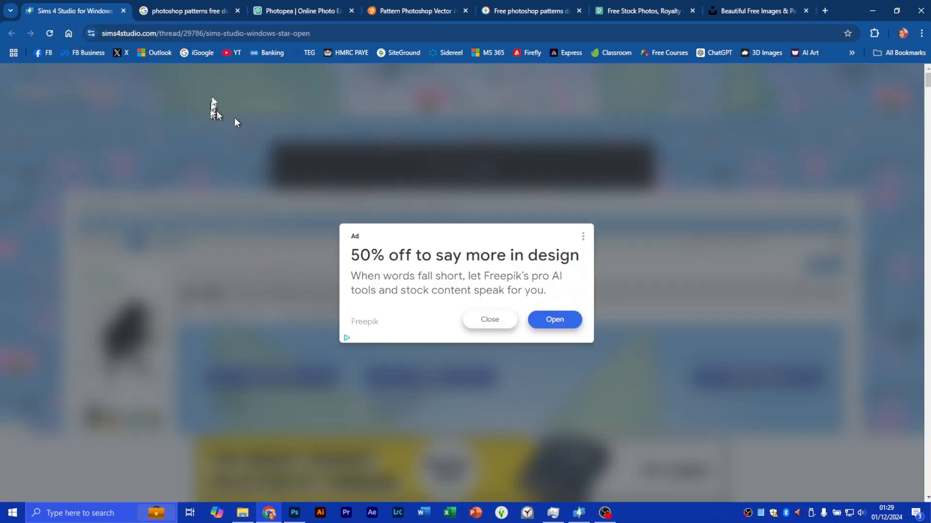
click(499, 328)
Look through the Star Open Beta thread from the program screenshot and beta notes down to the download links
scroll(463, 248, down, 1)
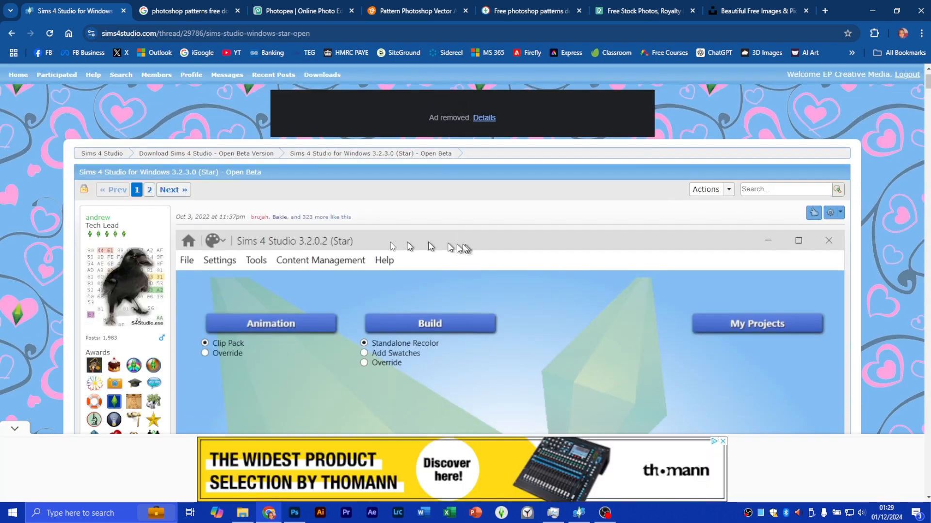
scroll(458, 234, down, 2)
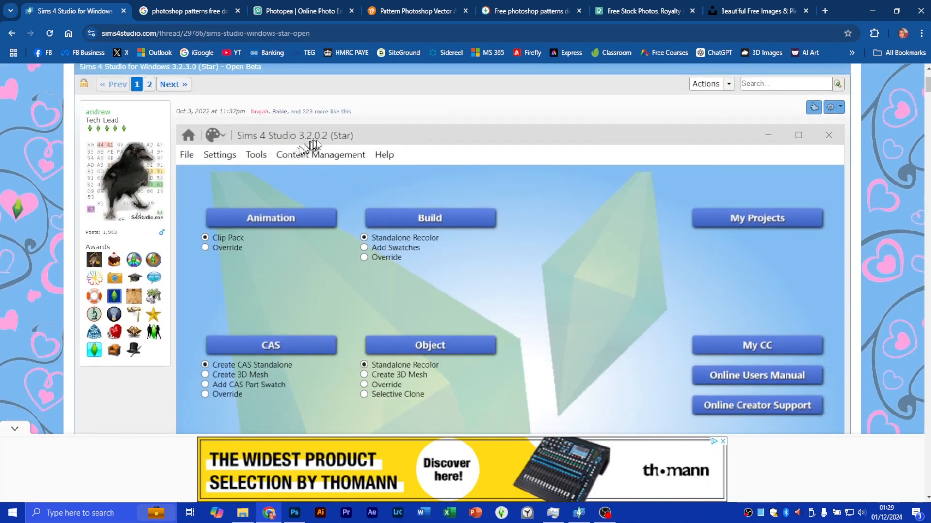
scroll(454, 208, down, 3)
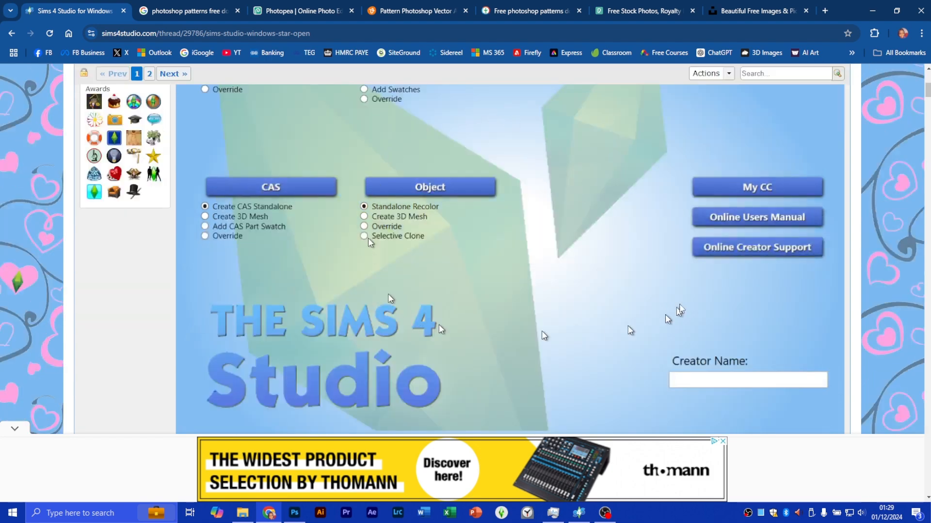
scroll(665, 314, down, 2)
scroll(624, 224, down, 6)
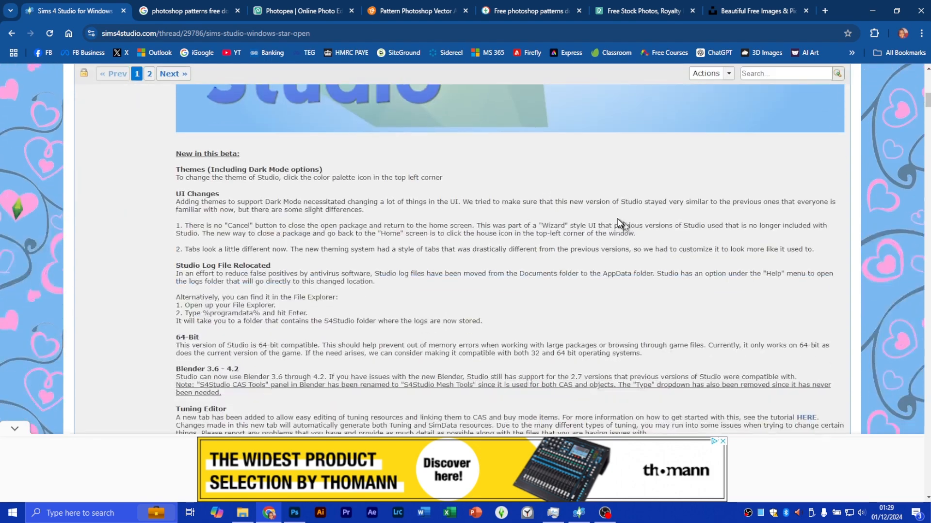
scroll(351, 156, down, 6)
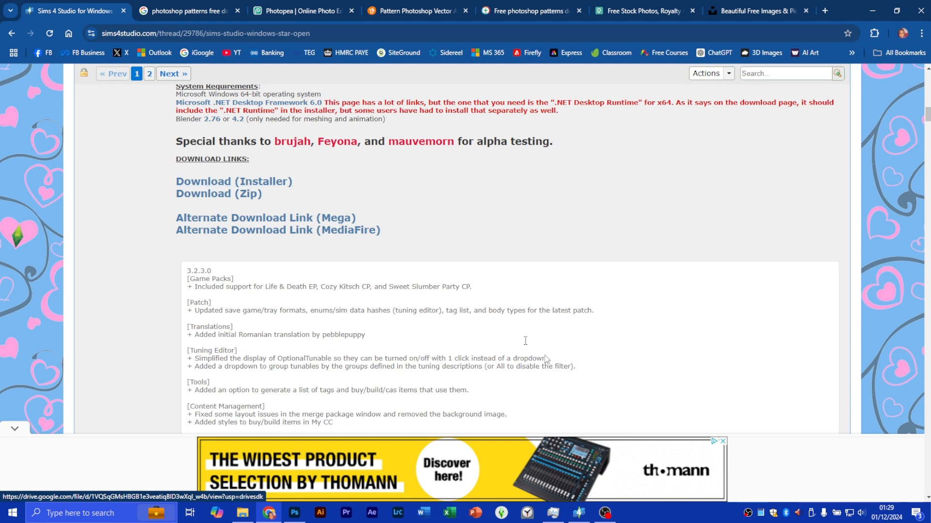
Switch to the running Sims 4 Studio, view its home screen, and close the program
click(578, 513)
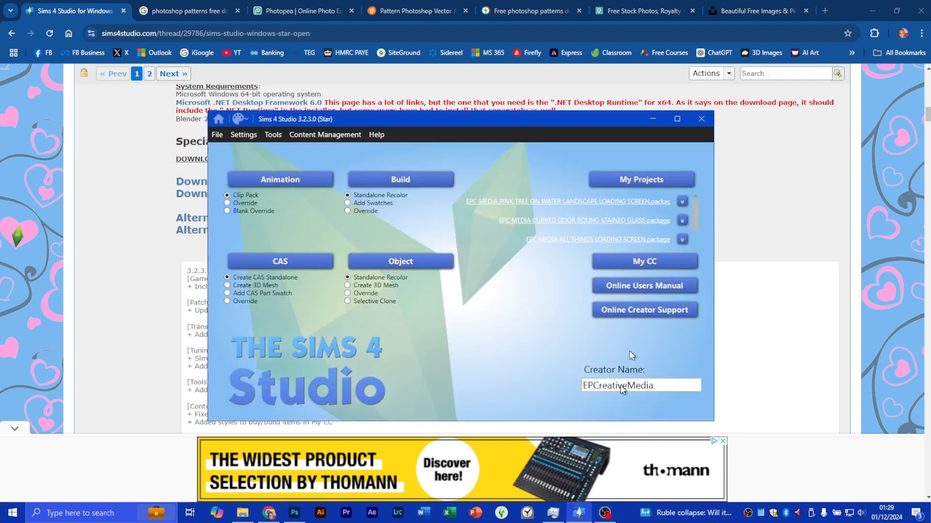
click(703, 119)
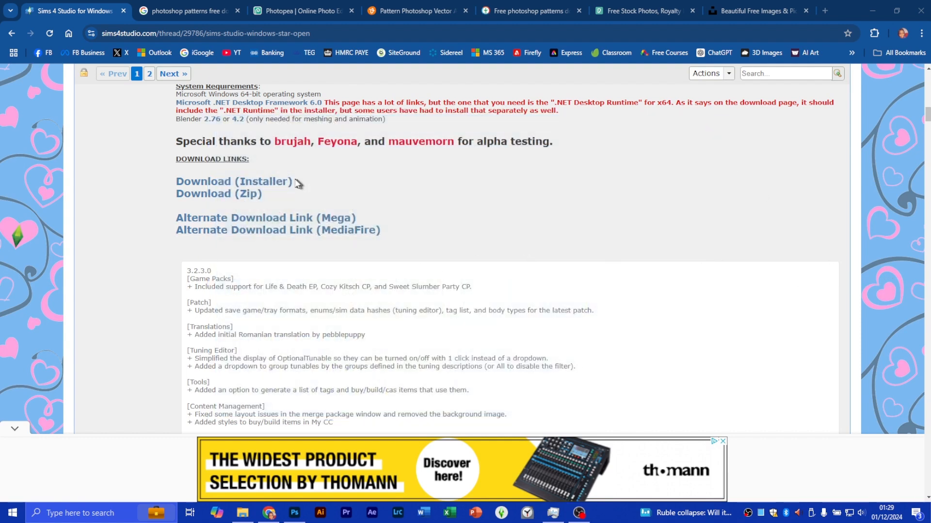
Download the installer InstallSims4Studio_v3.2.3.0 (Star).exe from Google Drive into the Downloads folder, replacing the existing copy
click(258, 183)
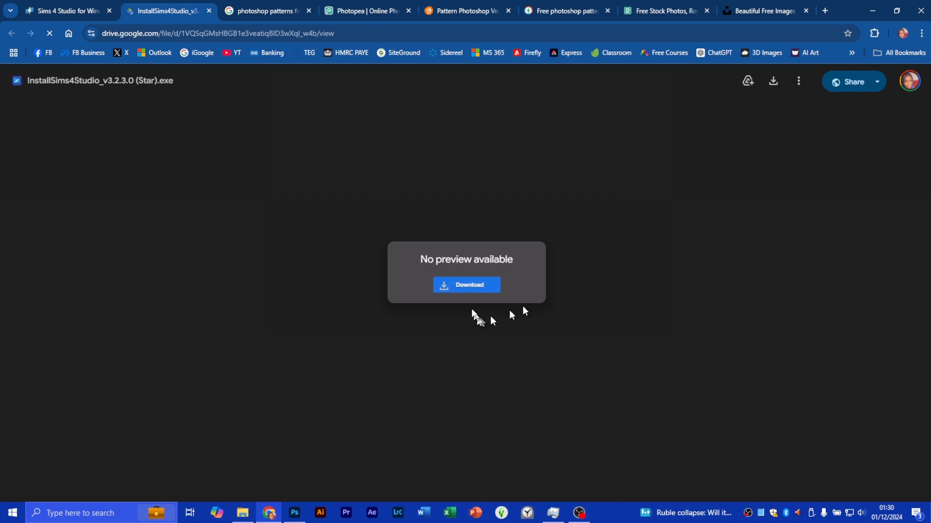
click(467, 285)
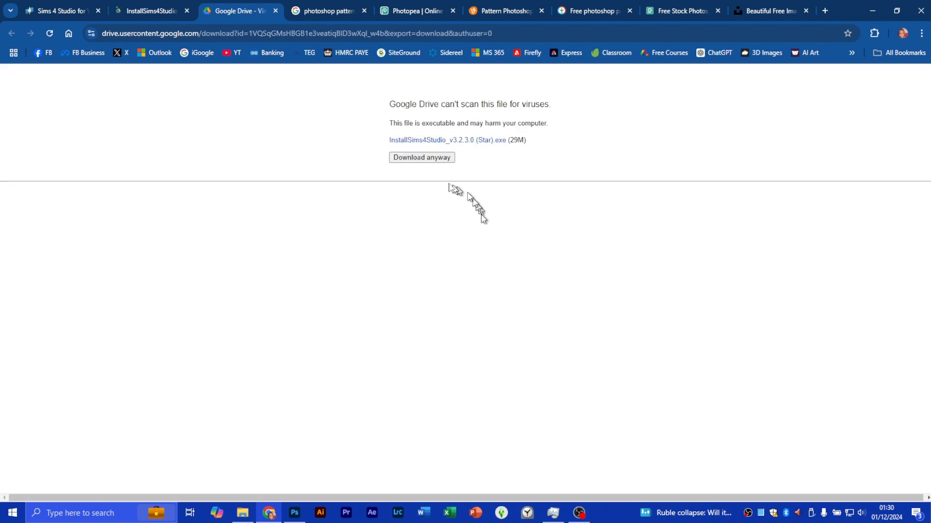
click(432, 159)
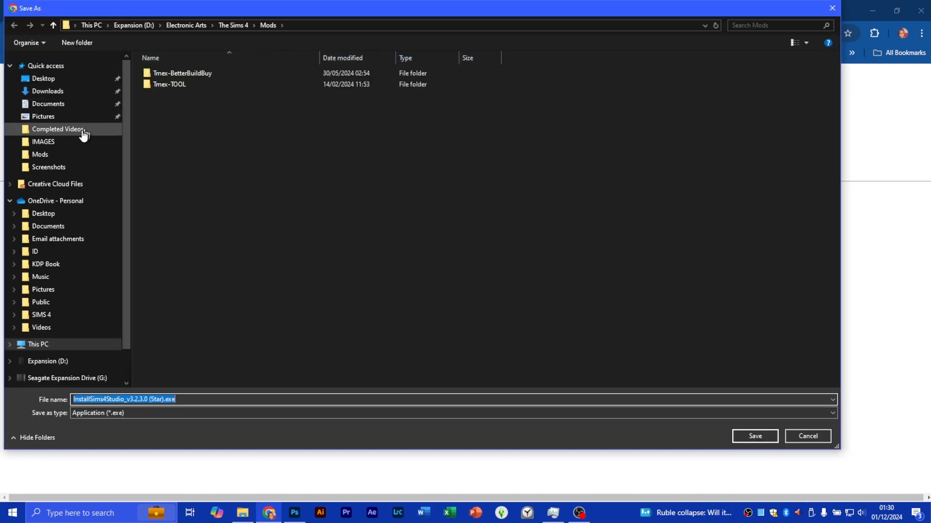
click(41, 92)
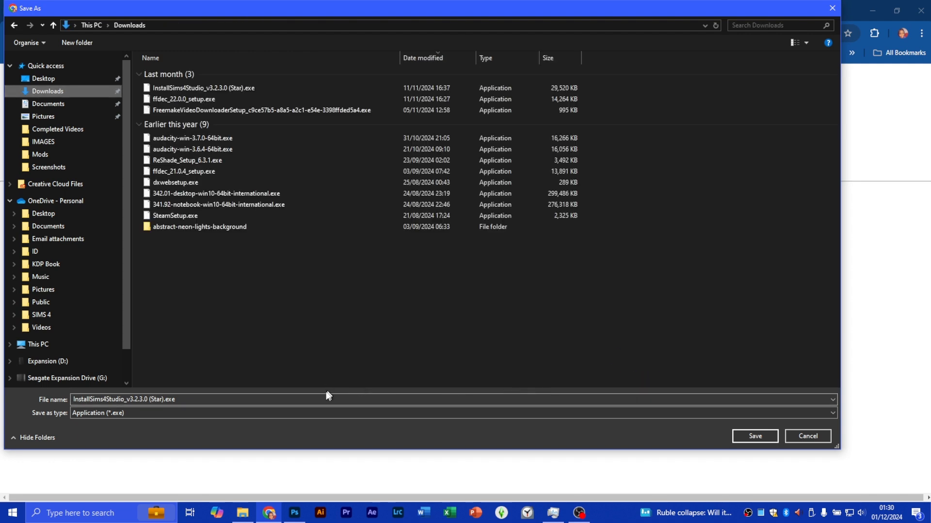
click(744, 436)
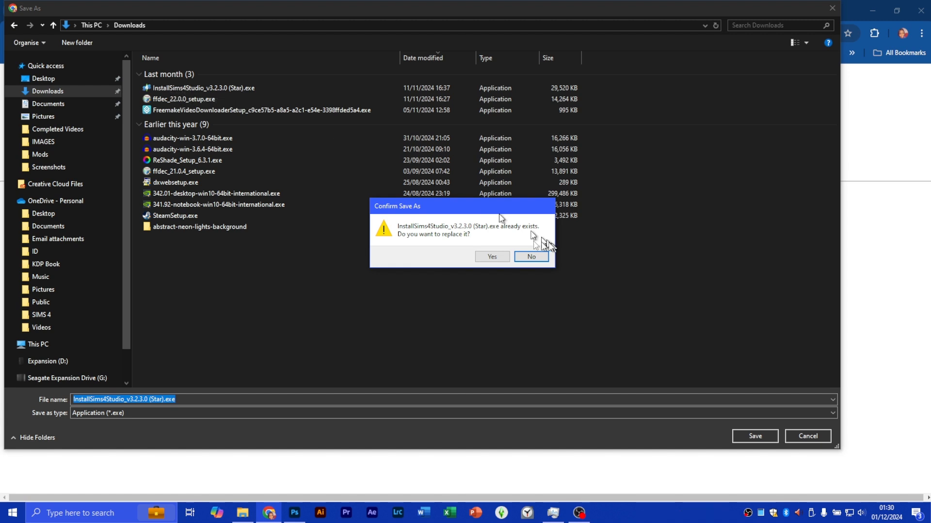
click(492, 257)
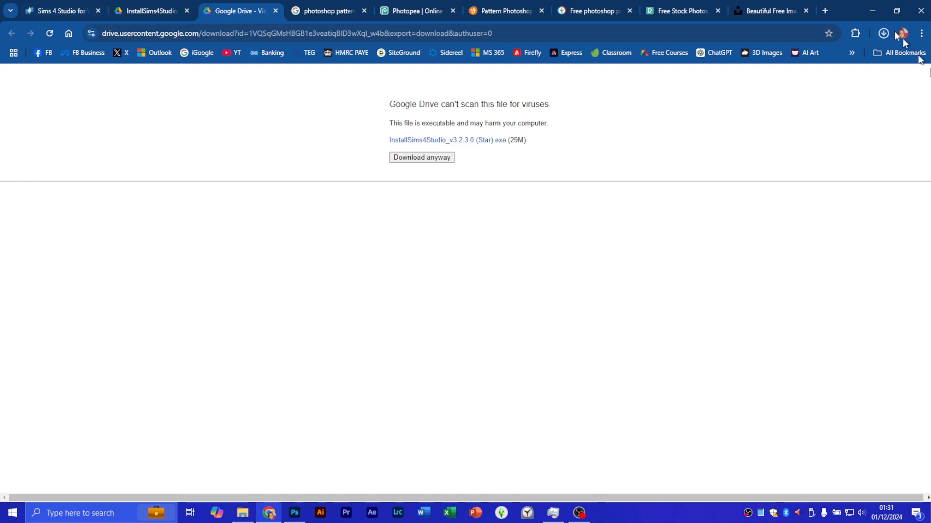
Return to the Star Open Beta thread and review its beta notes, system requirements, download links and header
click(75, 10)
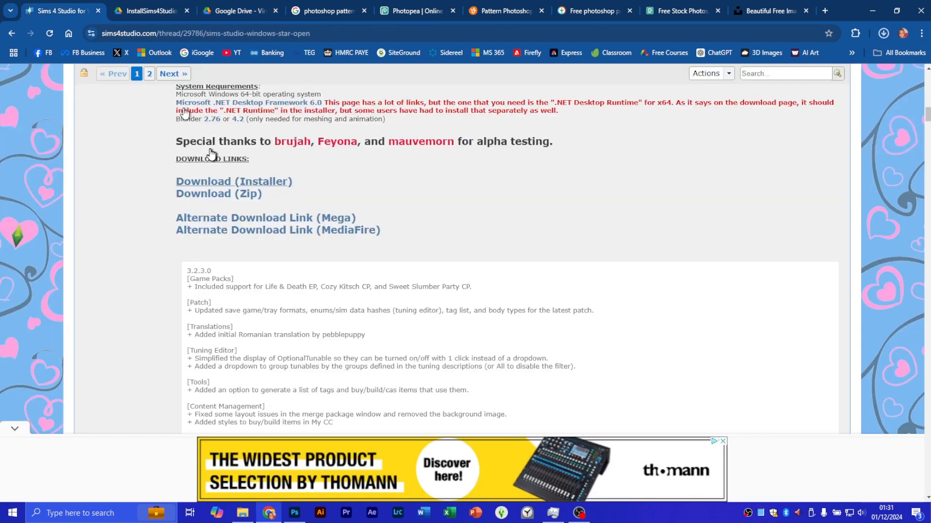
scroll(346, 205, up, 2)
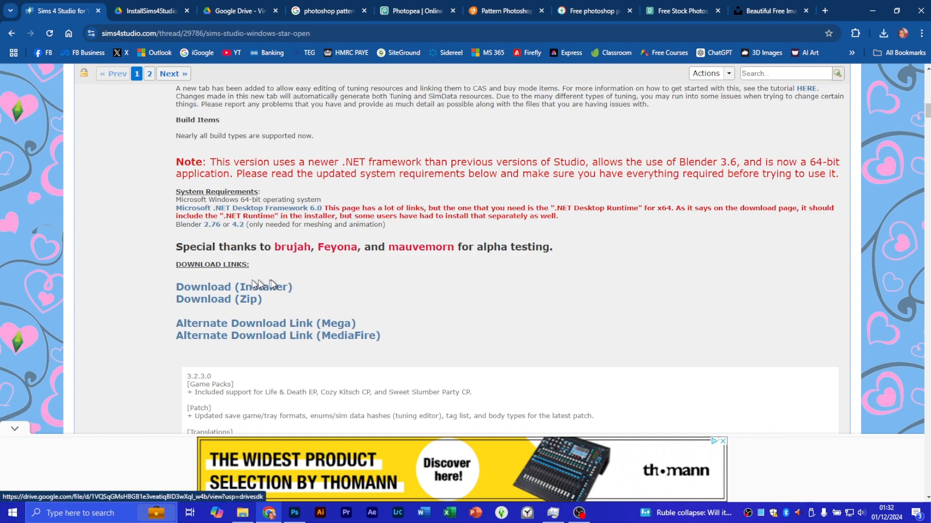
scroll(372, 271, down, 1)
scroll(370, 264, up, 4)
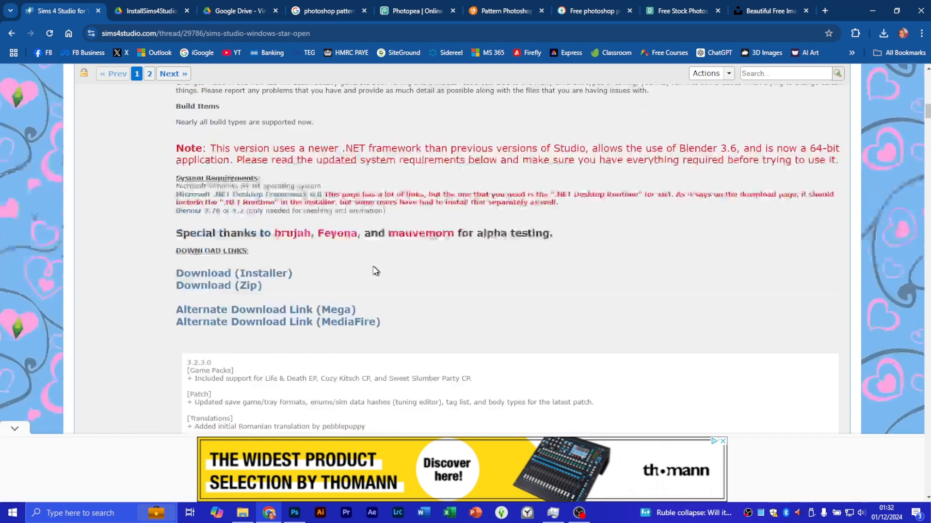
scroll(371, 262, up, 2)
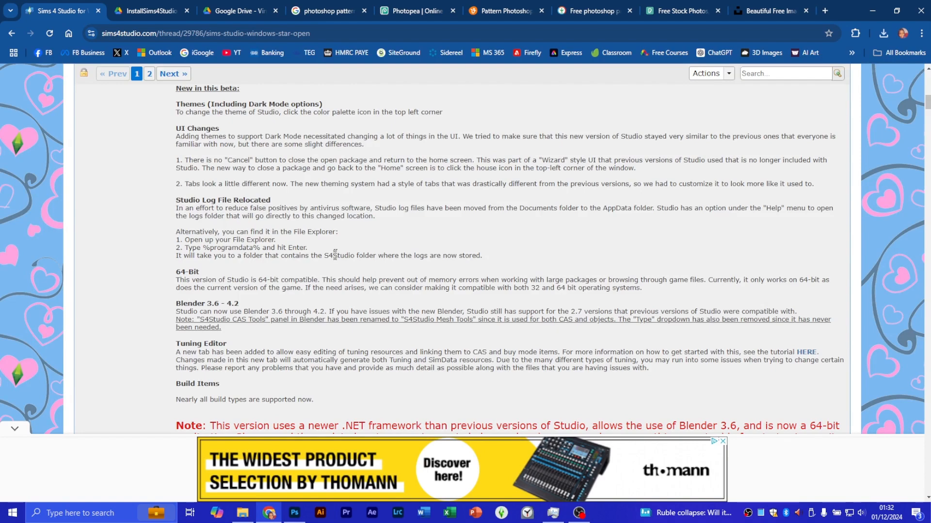
scroll(339, 255, up, 10)
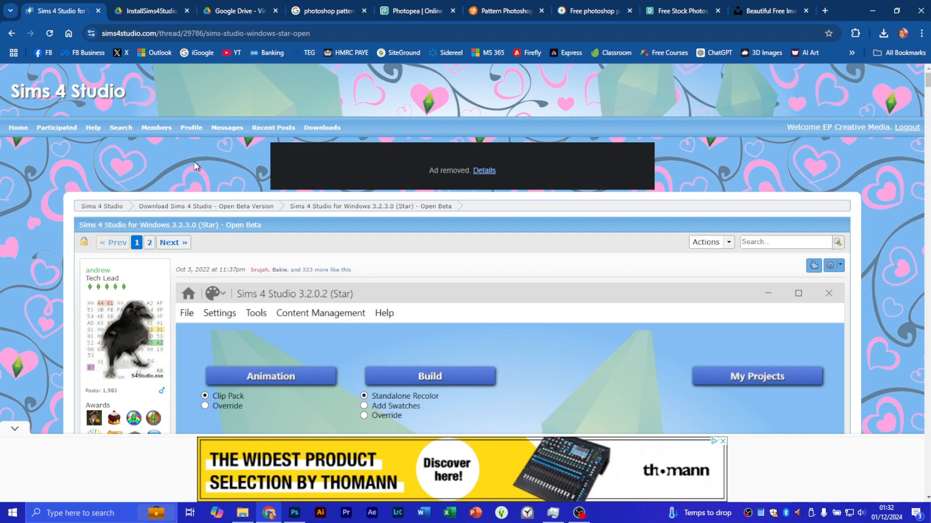
scroll(565, 245, down, 2)
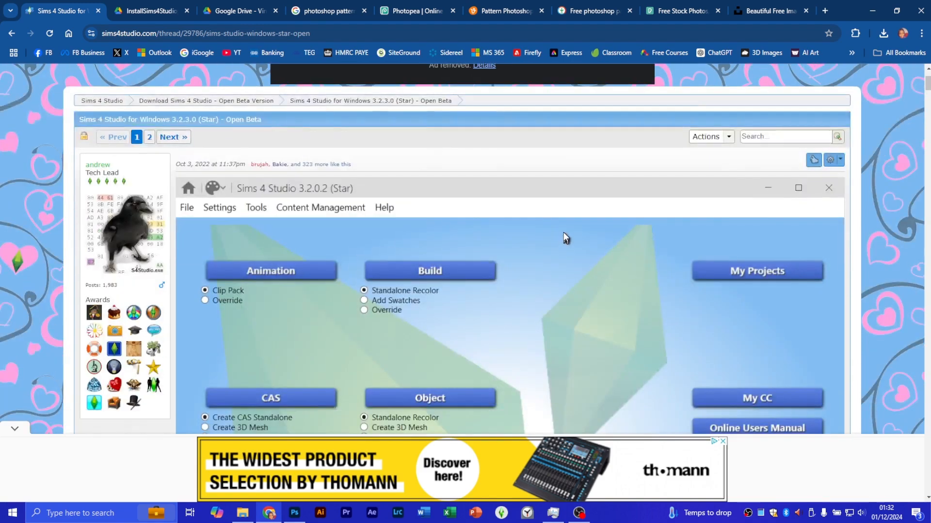
scroll(563, 233, down, 15)
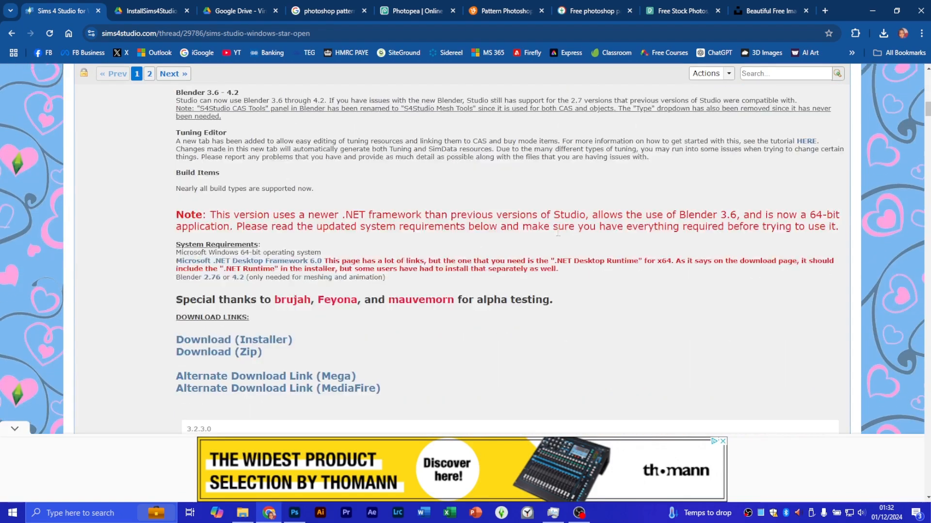
scroll(558, 233, down, 7)
scroll(560, 238, up, 6)
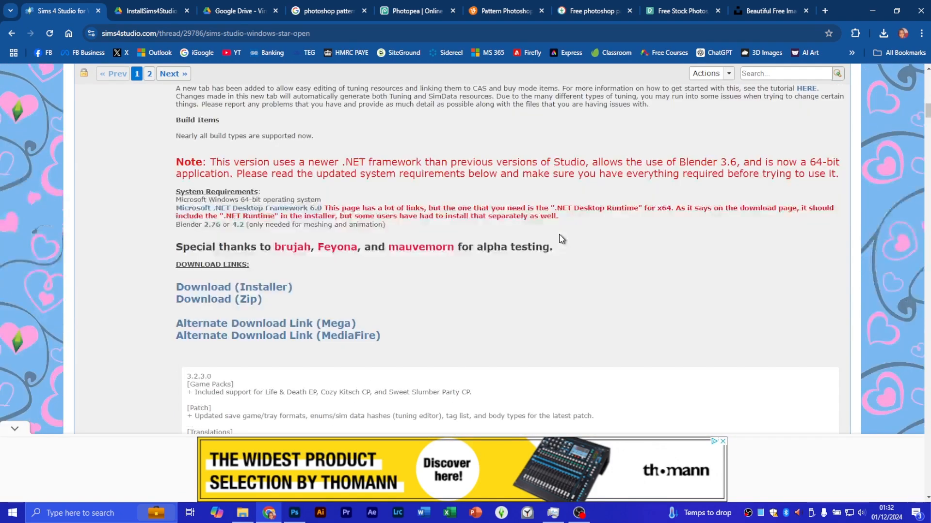
scroll(561, 235, up, 20)
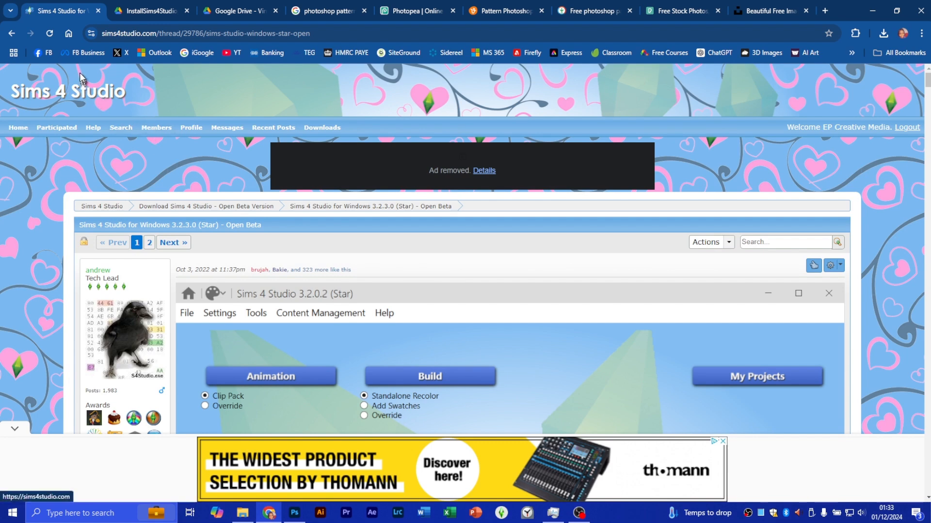
Close the Sims 4 Studio thread and both Google Drive installer pages
click(97, 11)
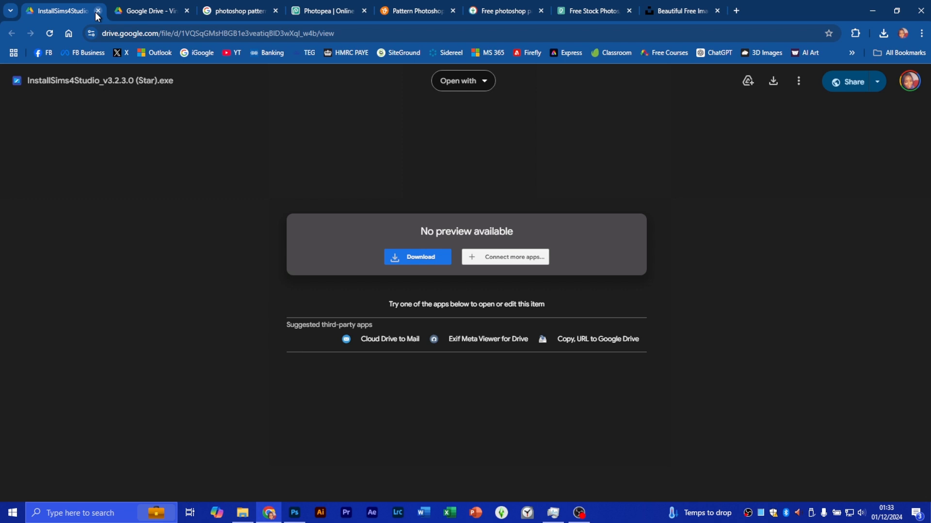
click(98, 11)
click(98, 11)
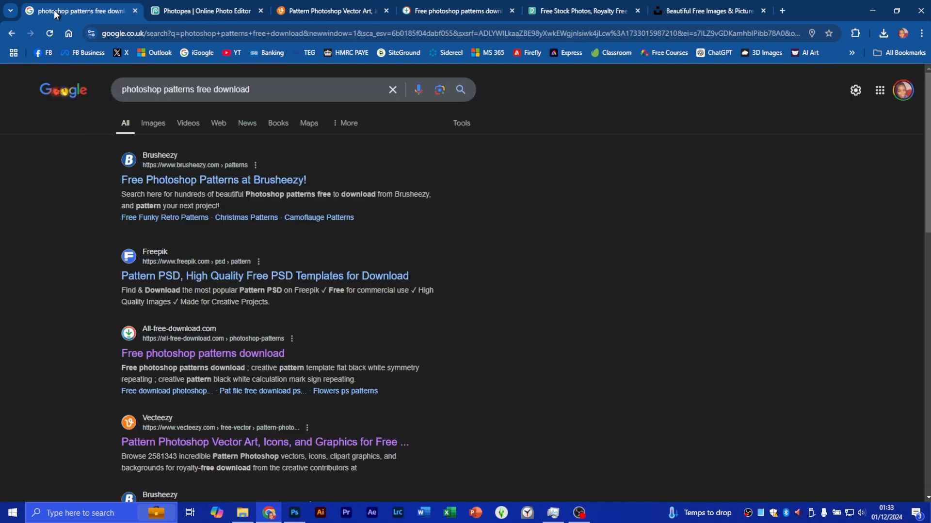
Move the pattern search page behind Photopea, and view the Photopea start page before closing it
drag(55, 14, 184, 19)
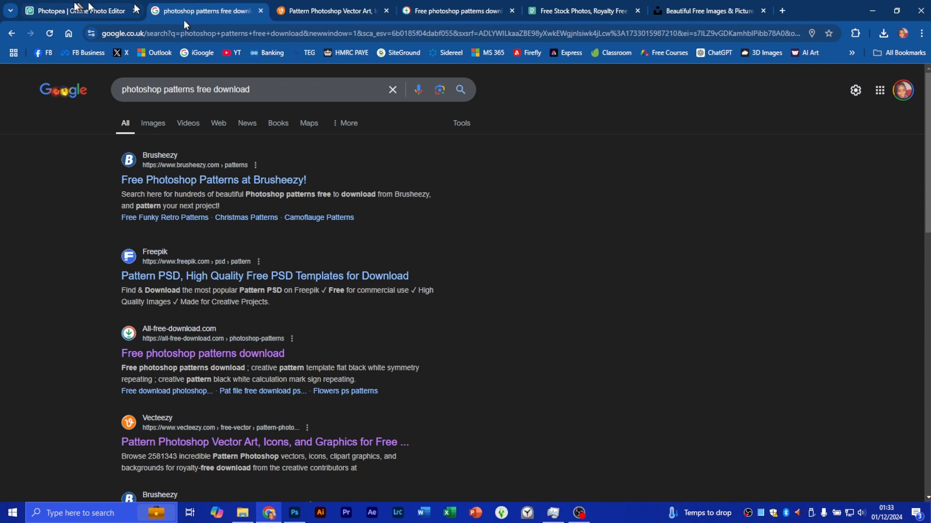
click(100, 13)
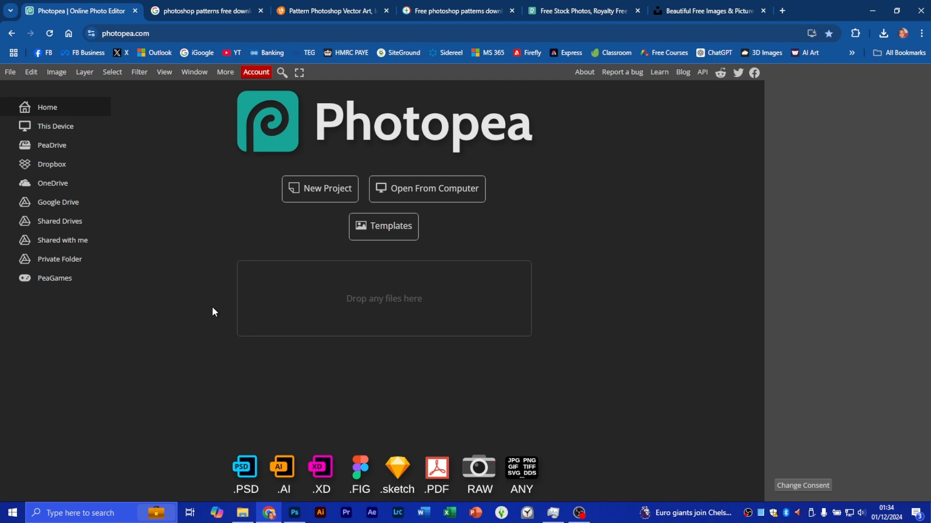
key(ctrl+w)
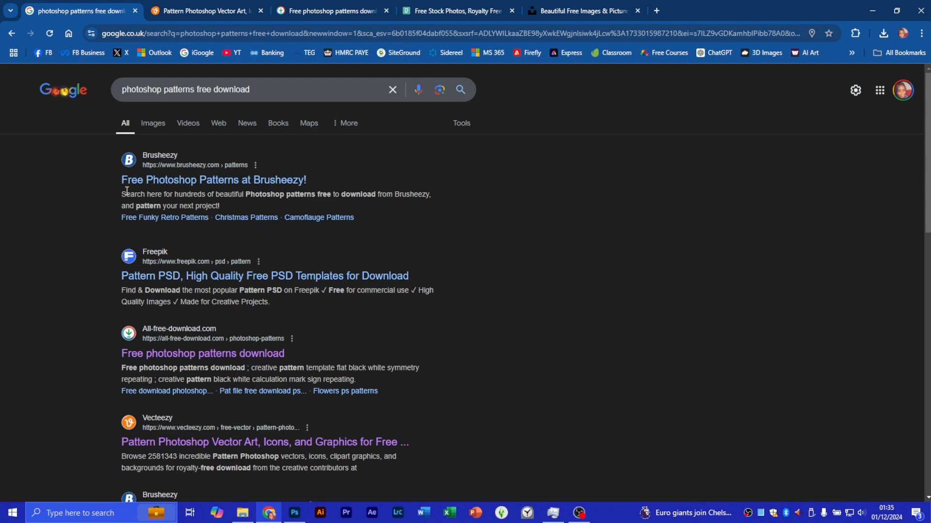
Open the All-free-download result "Free photoshop patterns download" in a background tab and browse the remaining search results
scroll(140, 272, down, 1)
middle_click(147, 307)
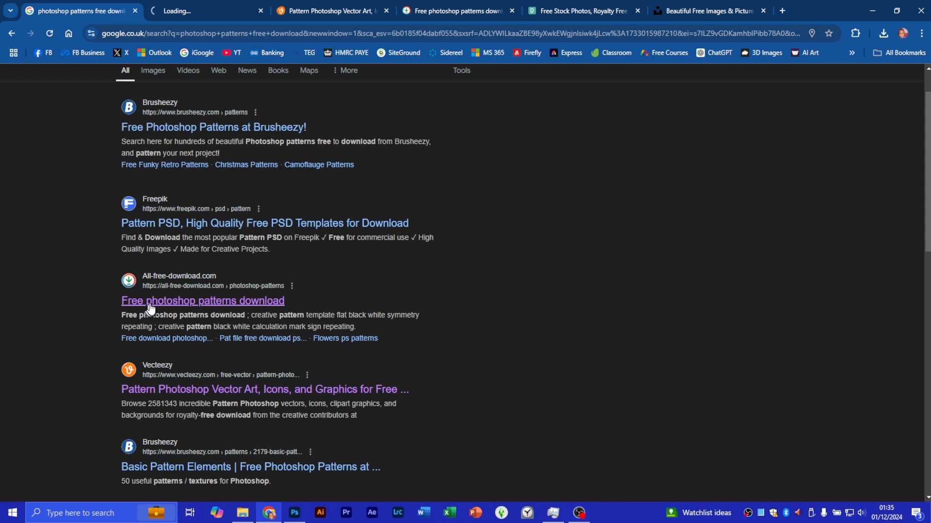
scroll(398, 300, down, 7)
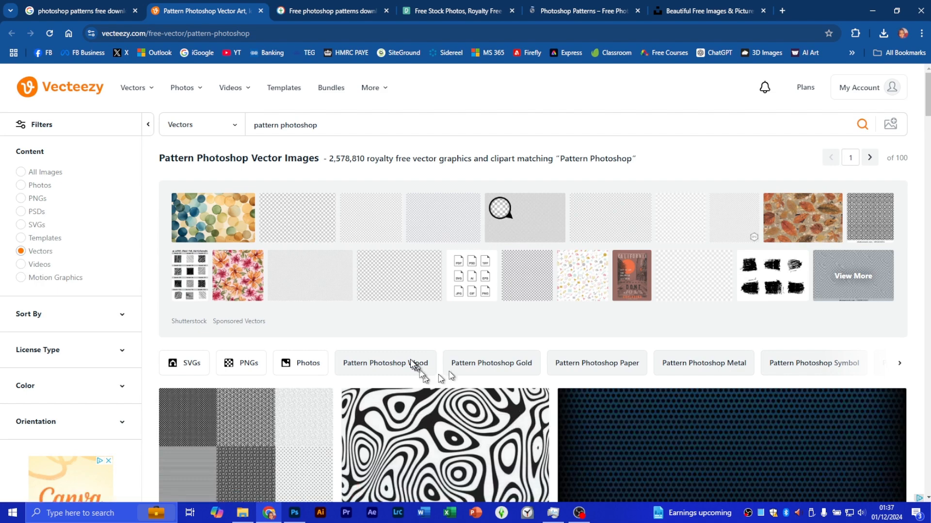
Browse Vecteezy's "pattern photoshop" vector images, including the patterns marked Free
scroll(449, 374, down, 5)
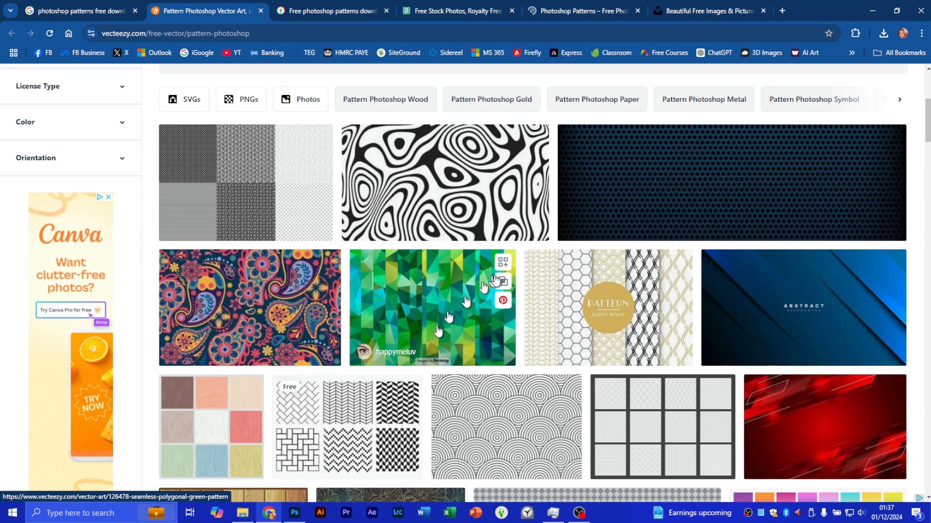
scroll(448, 291, down, 10)
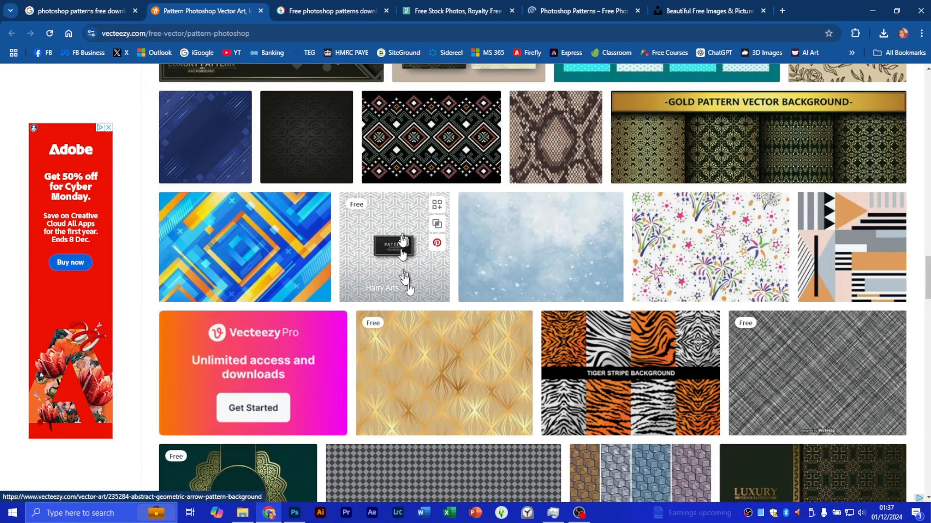
scroll(339, 211, down, 5)
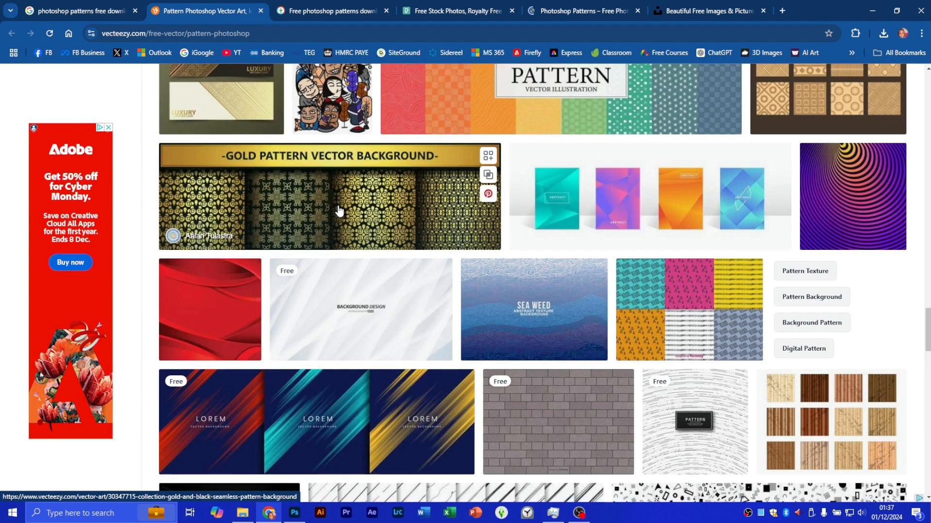
scroll(339, 211, down, 2)
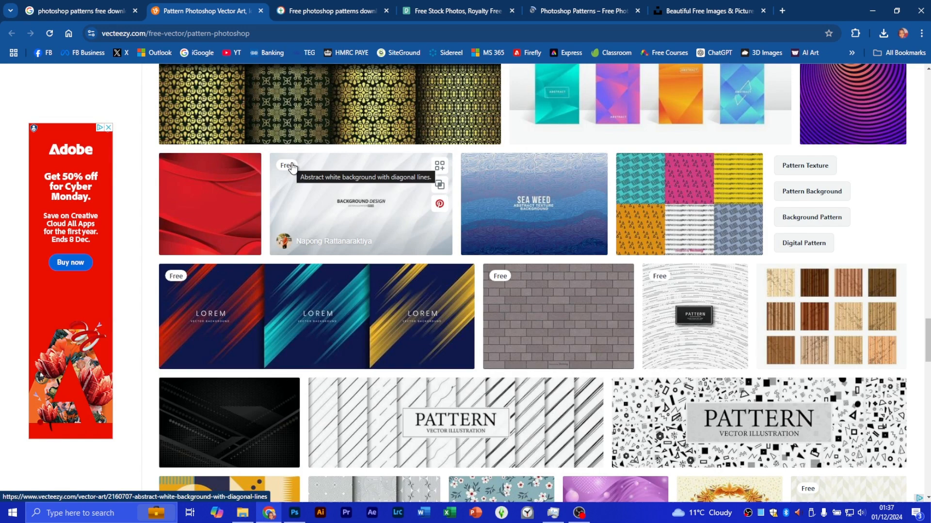
Close the Vecteezy page and browse the free Photoshop patterns on All-free-download
key(ctrl+w)
scroll(729, 187, down, 5)
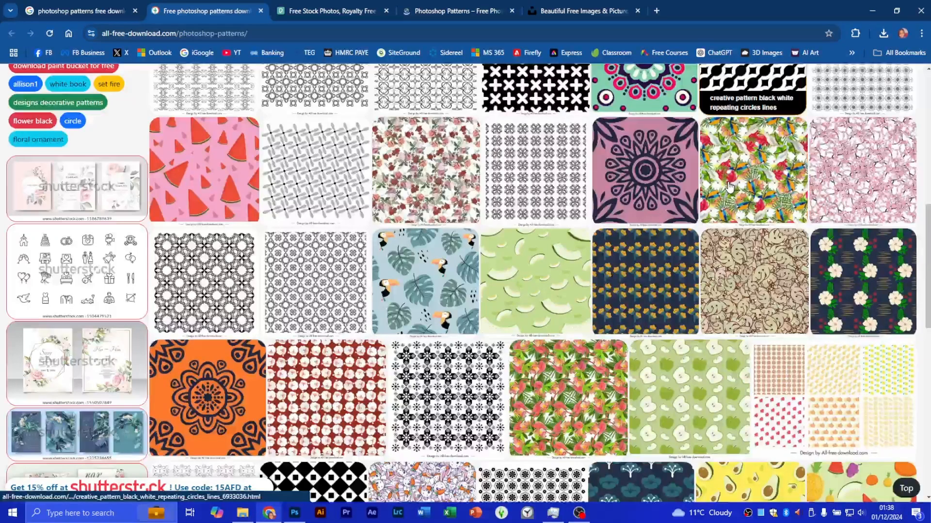
scroll(630, 242, up, 8)
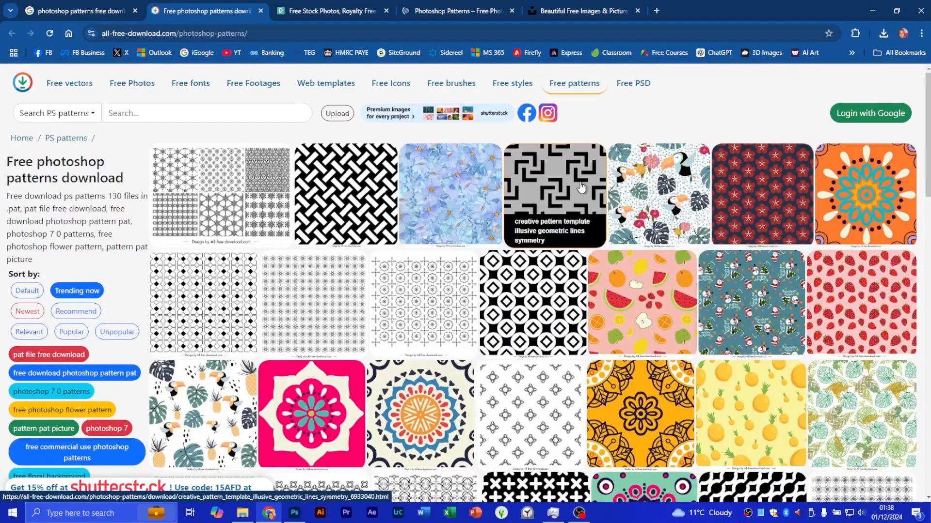
scroll(581, 187, down, 8)
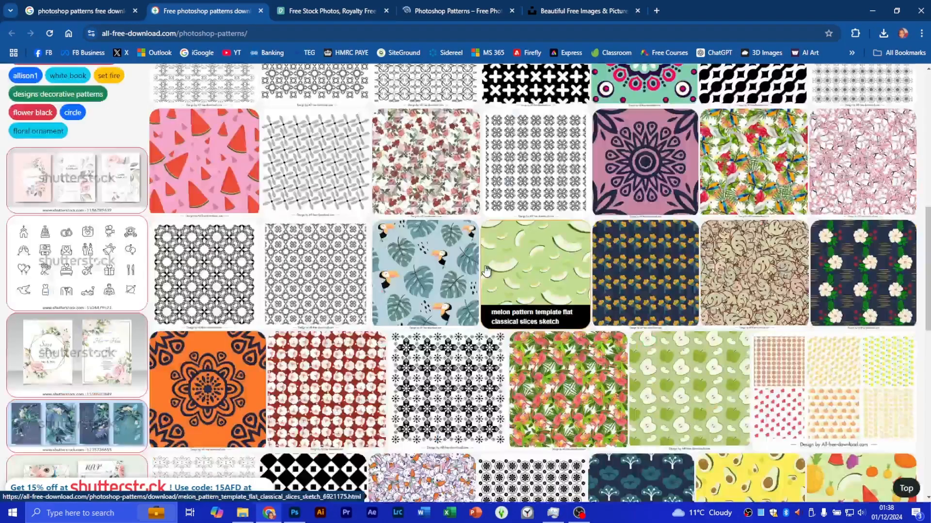
scroll(486, 271, down, 5)
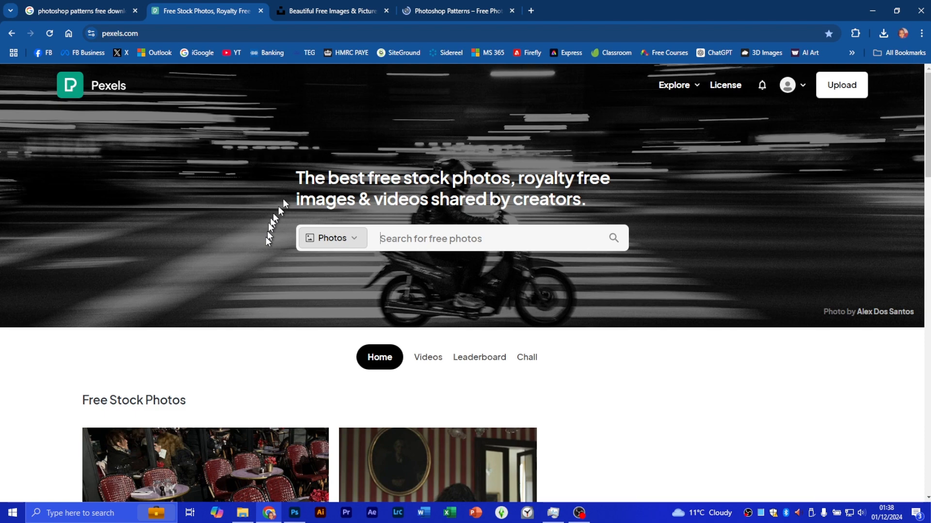
Browse the free stock photos on the Pexels home page and close that page
scroll(689, 298, down, 4)
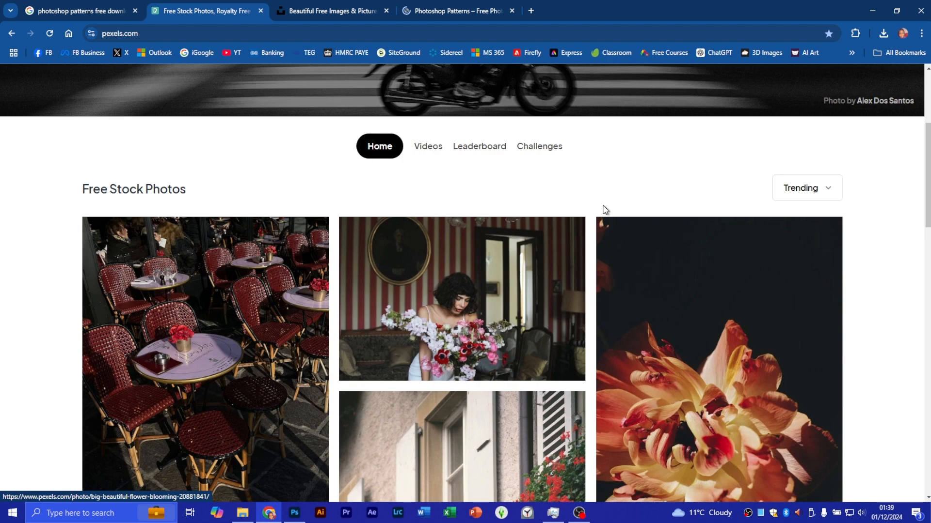
scroll(233, 245, down, 10)
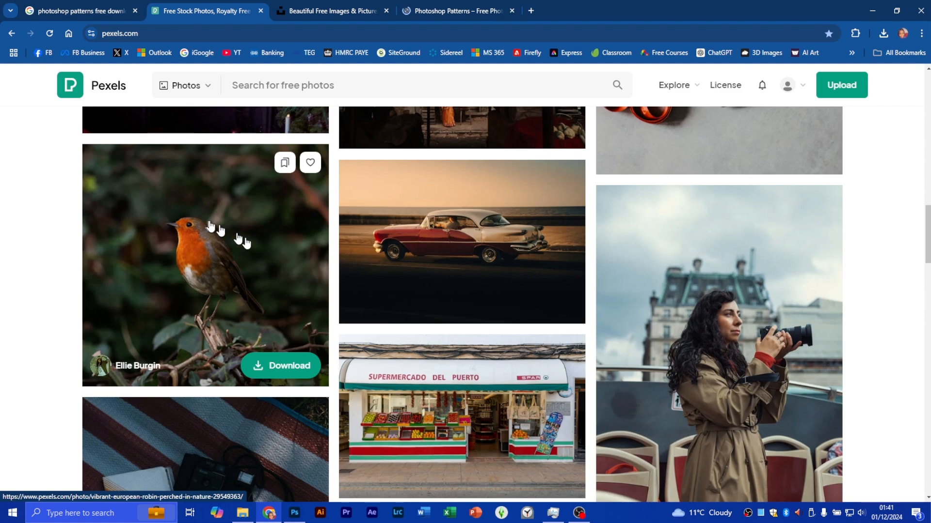
scroll(362, 199, up, 12)
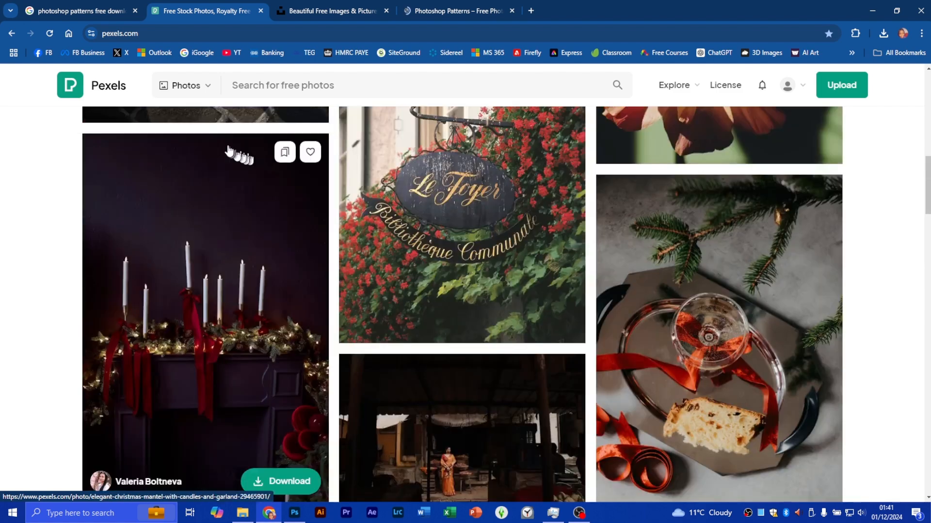
scroll(576, 247, up, 4)
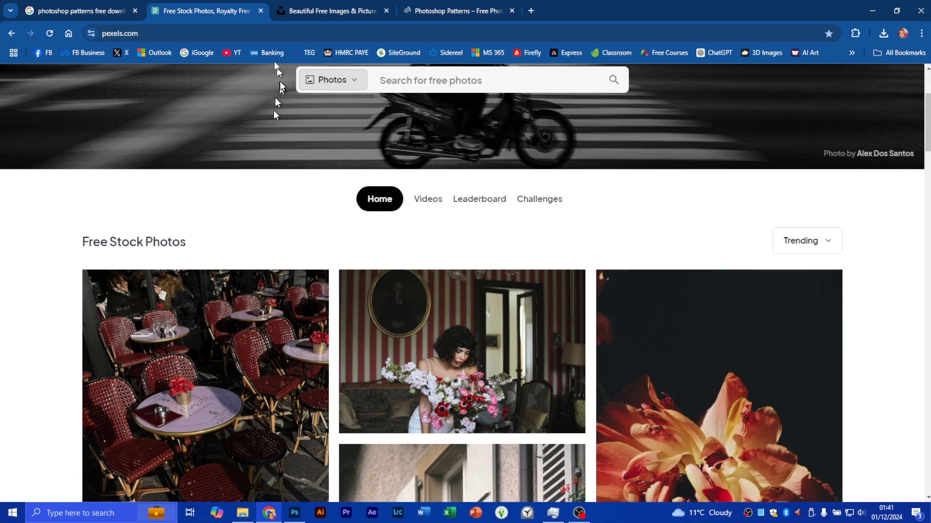
click(261, 11)
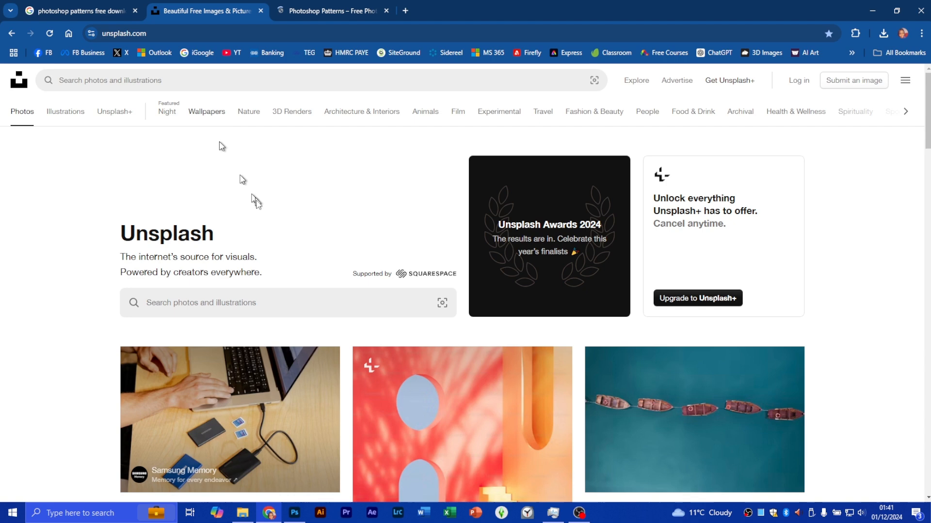
Browse the photos on the Unsplash home page and close that page
scroll(284, 276, down, 4)
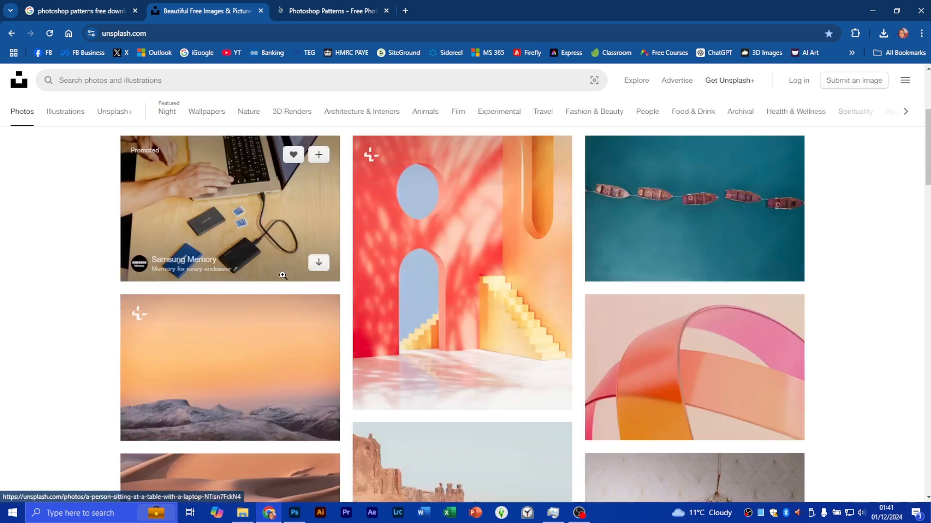
scroll(280, 263, down, 3)
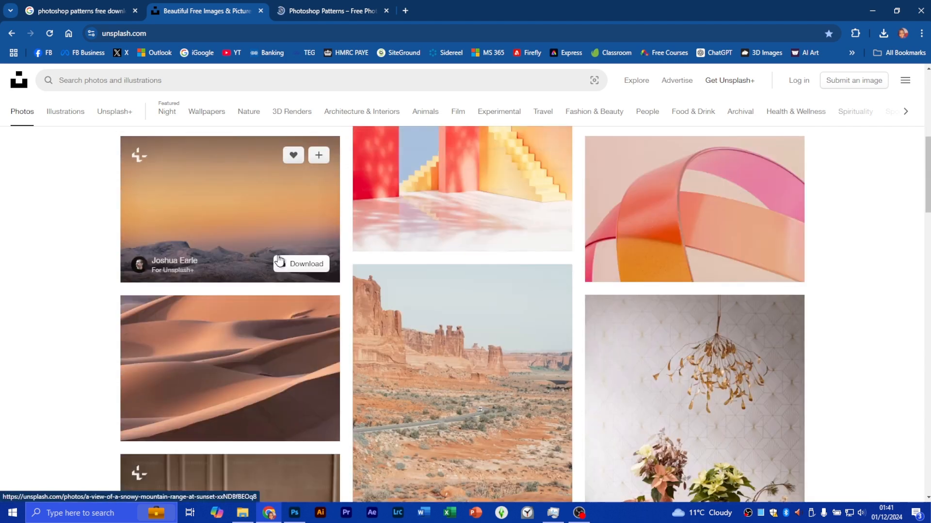
scroll(276, 271, down, 9)
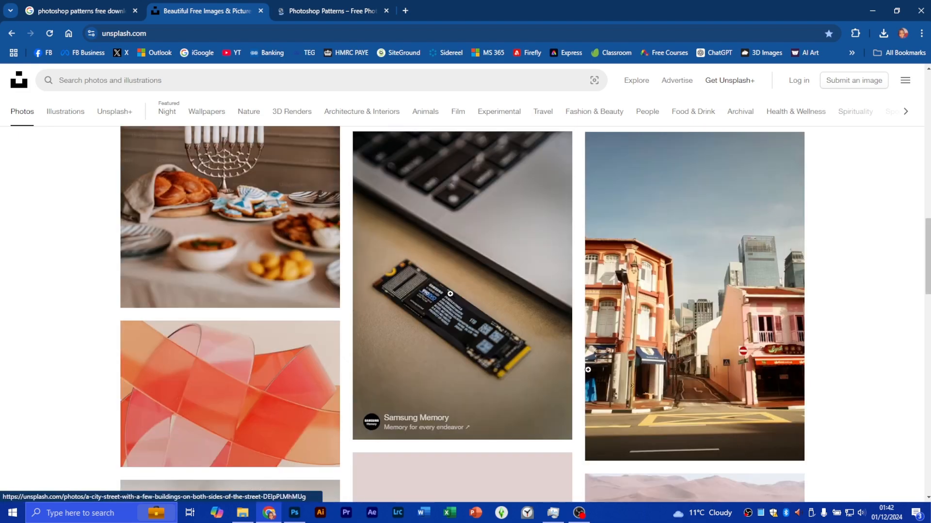
scroll(587, 370, up, 1)
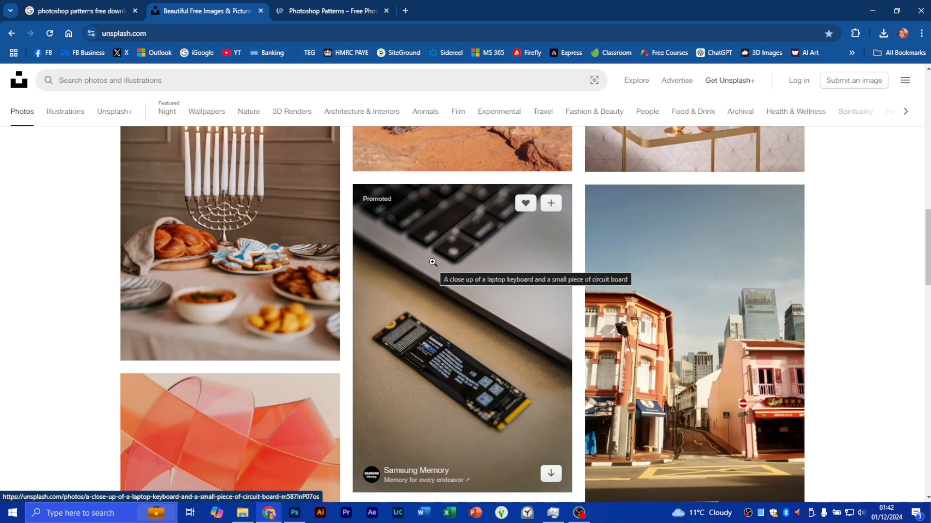
key(ctrl+w)
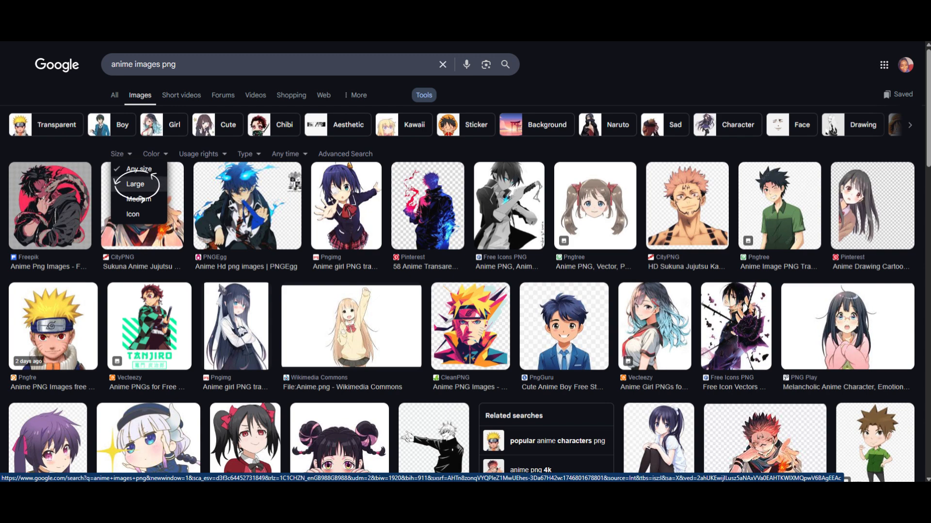
Limit the "anime images png" image results to Large size, and close the browser after returning to the Google homepage
click(135, 184)
click(205, 153)
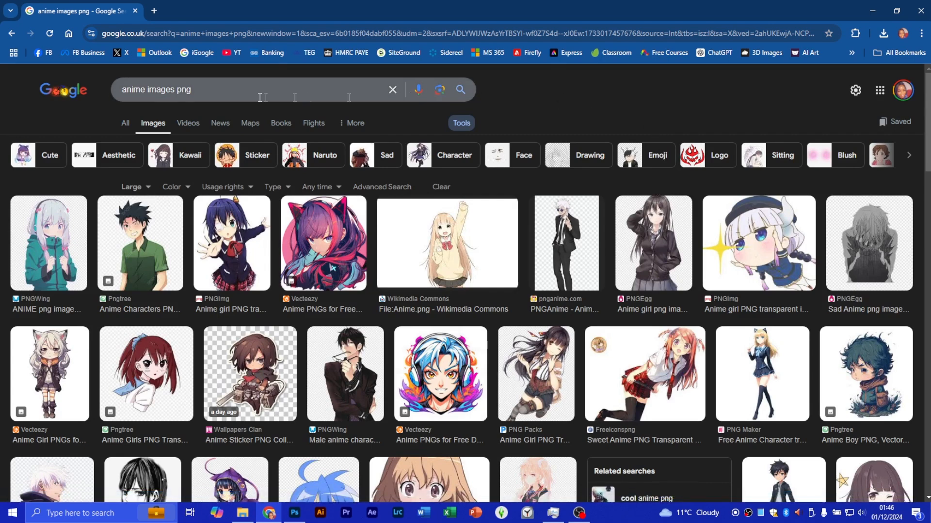
click(194, 55)
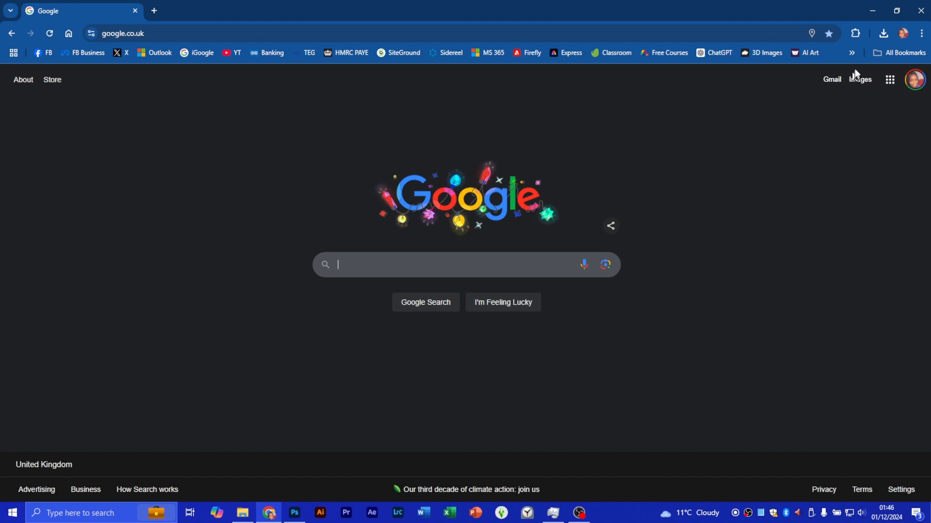
click(919, 11)
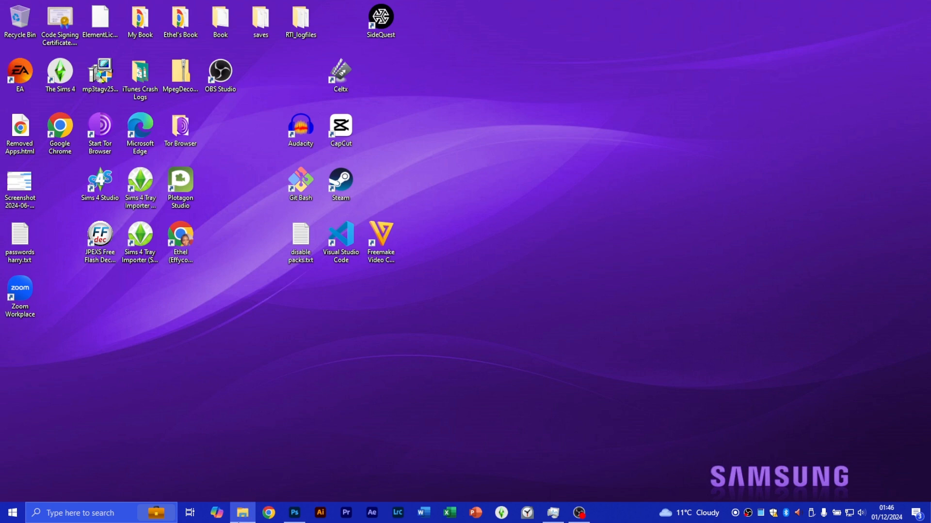
Open the Downloads folder in a new File Explorer window and run InstallSims4Studio_v3.2.3.0 (Star).exe
right_click(256, 507)
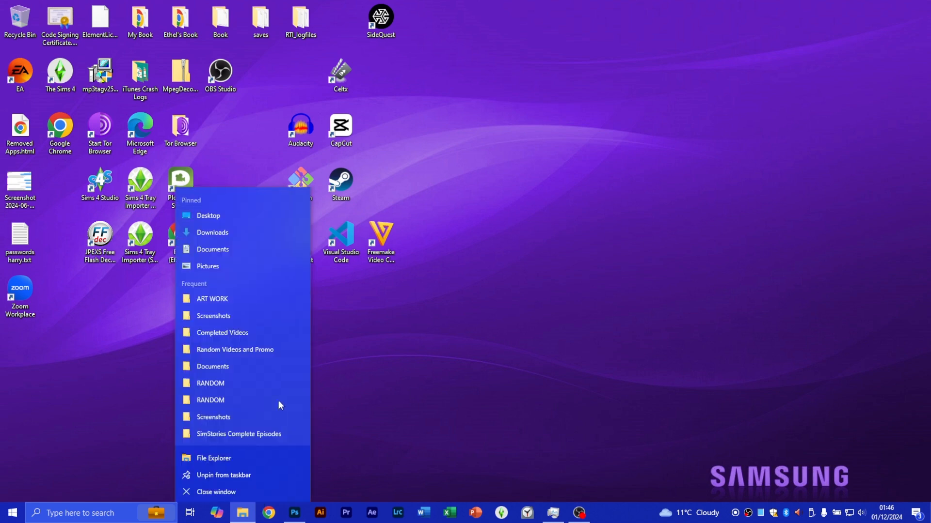
click(222, 457)
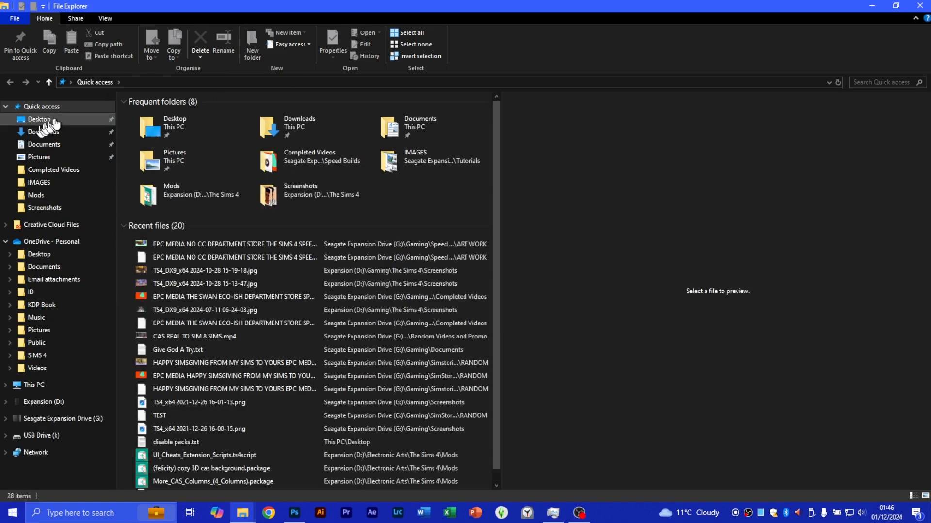
click(49, 132)
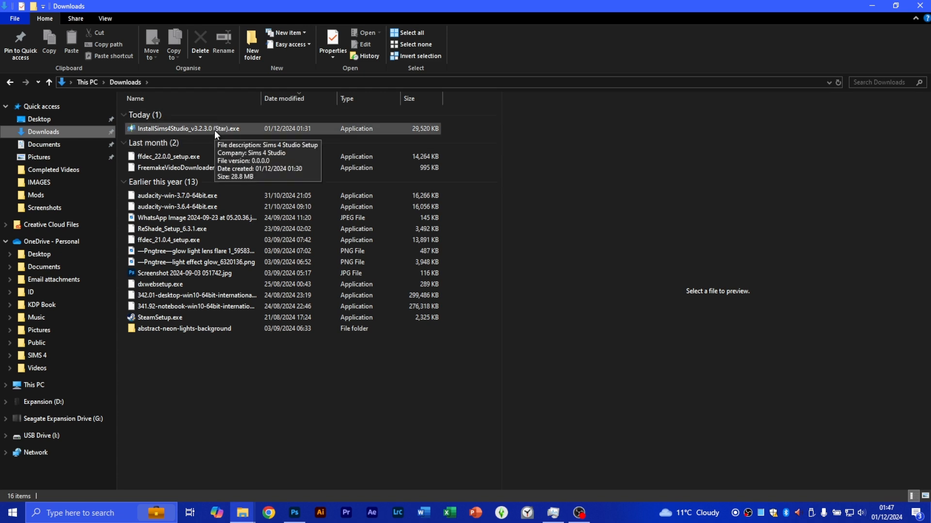
double_click(214, 129)
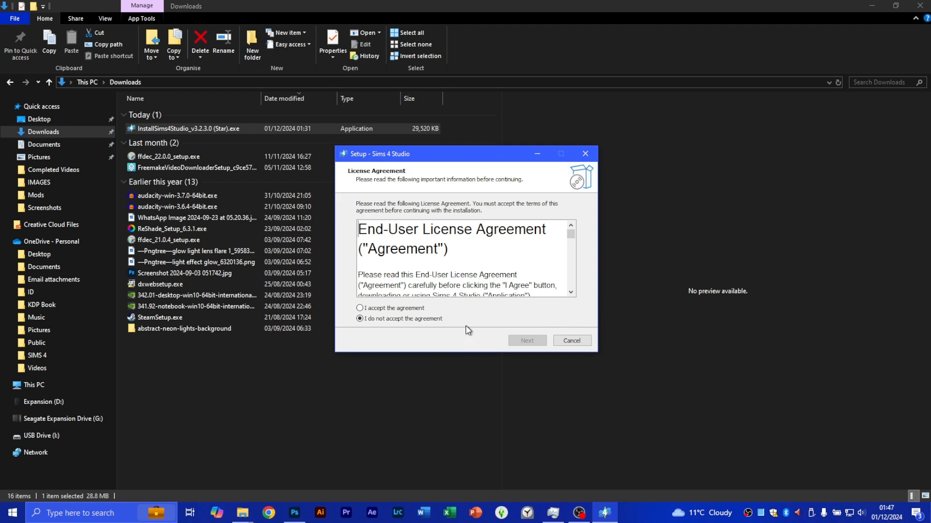
Review and accept the Sims 4 Studio license agreement, and continue to the additional setup tasks
drag(442, 164, 394, 140)
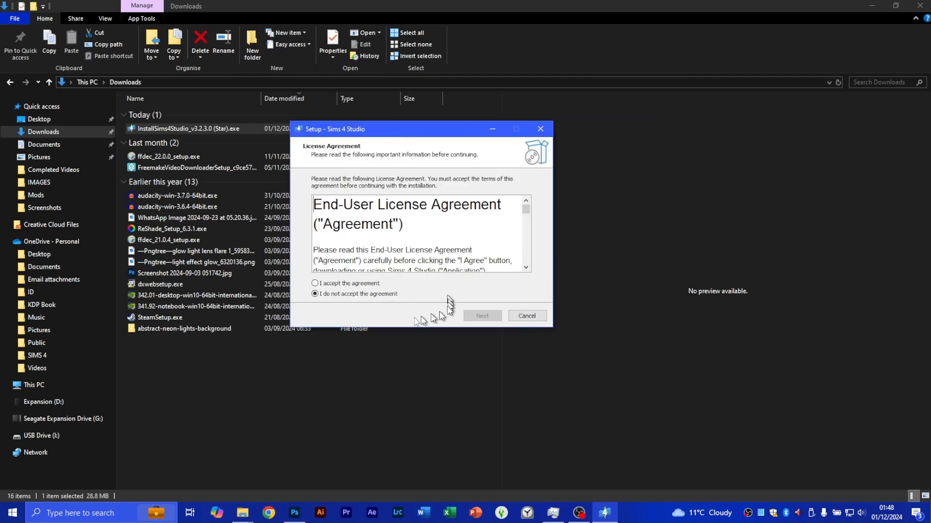
click(335, 284)
scroll(473, 257, down, 5)
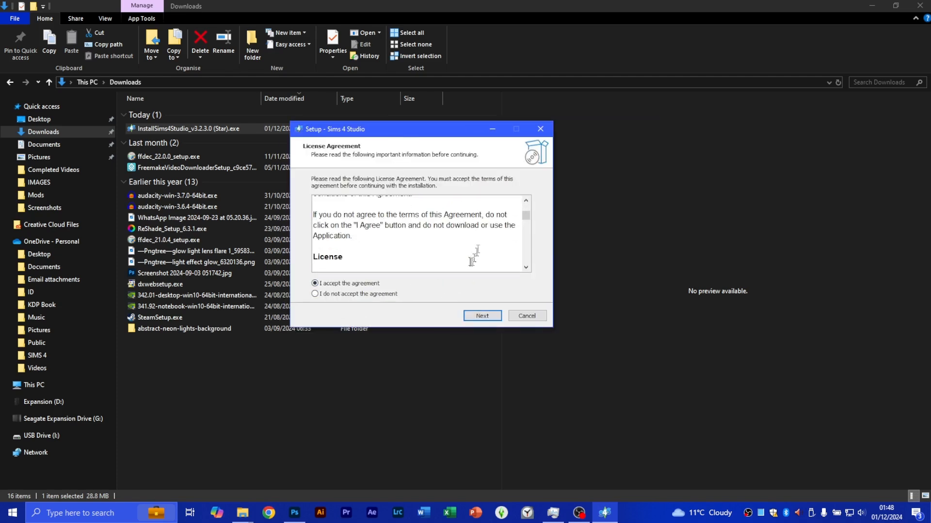
scroll(471, 261, down, 15)
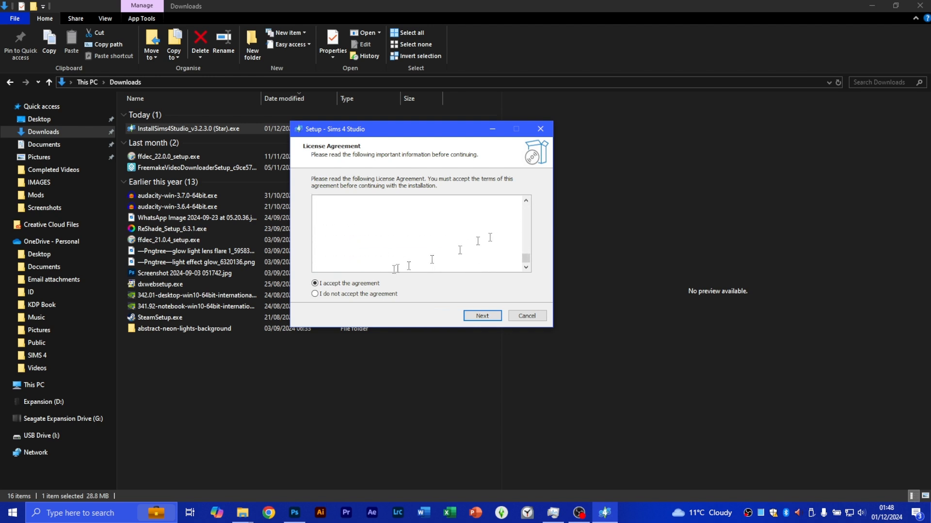
click(493, 318)
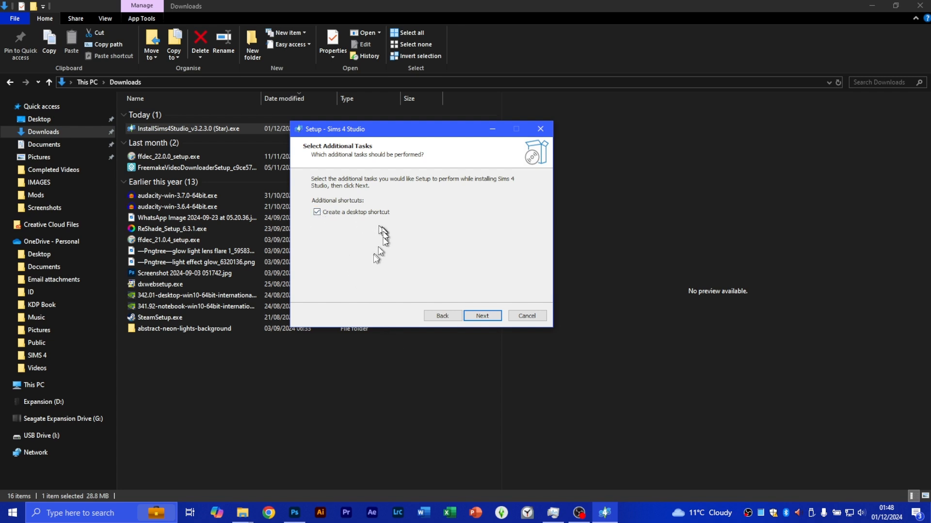
Install Sims 4 Studio with a desktop shortcut, and finish the setup with the option to launch the program
click(475, 319)
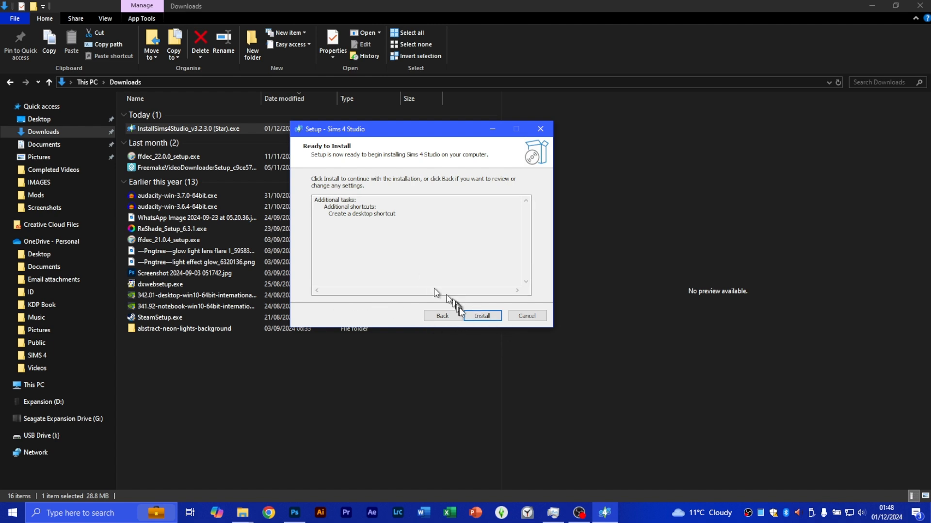
click(481, 320)
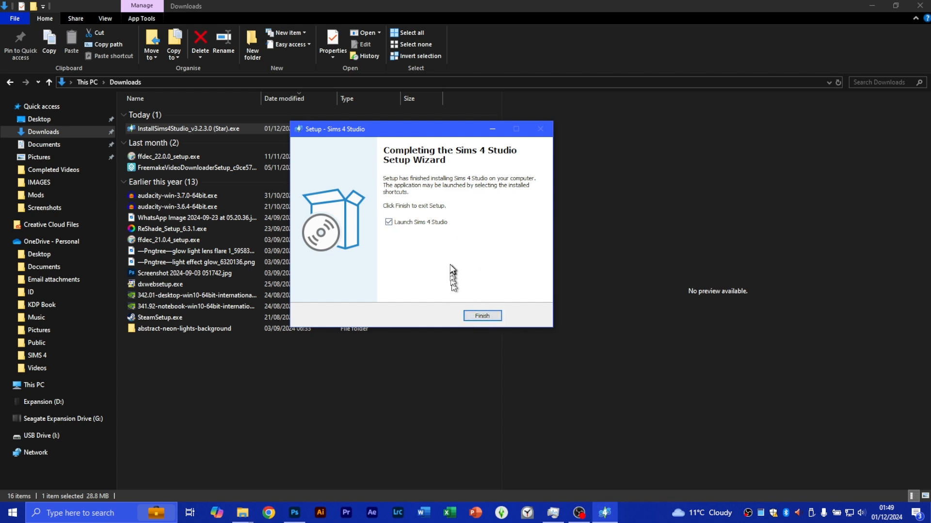
click(482, 316)
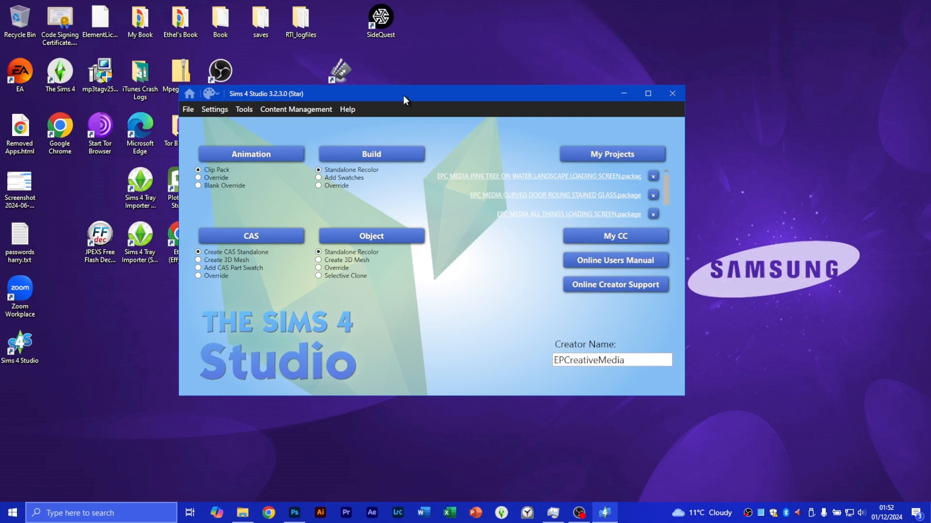
Highlight the Creator Name entry on the Sims 4 Studio start screen without changing it, and maximize the window
drag(403, 96, 398, 104)
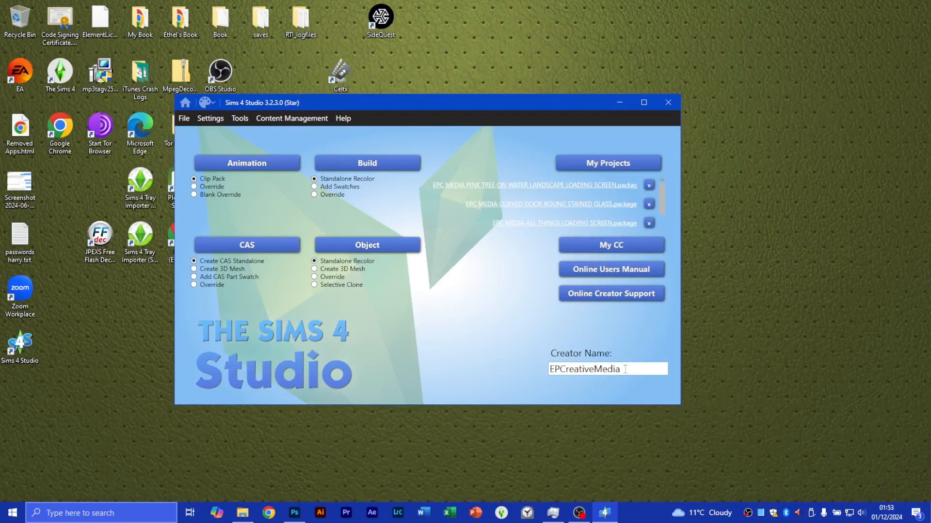
drag(625, 369, 531, 373)
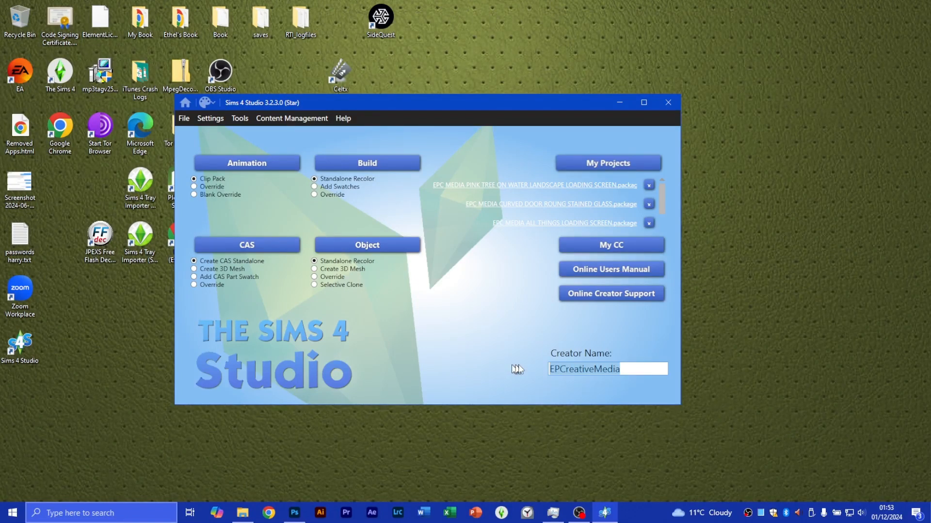
click(627, 369)
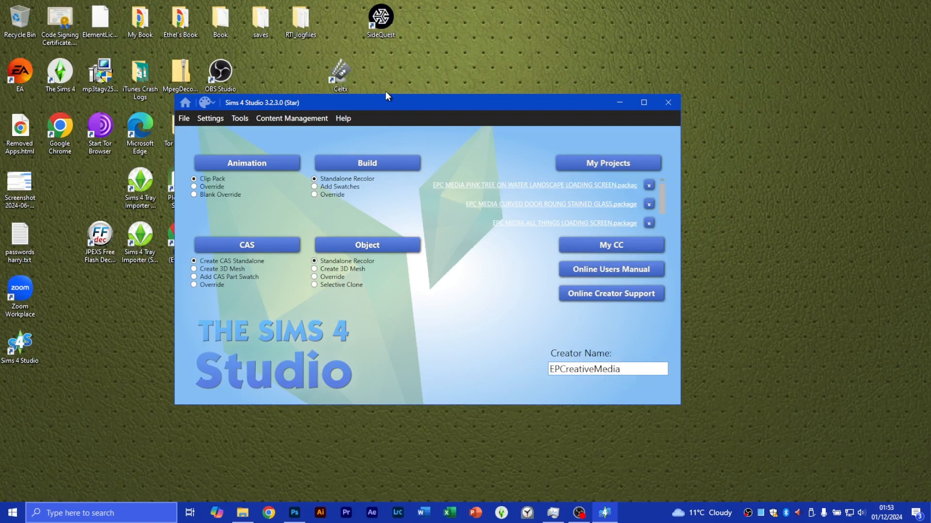
mouse_move(386, 103)
mouse_down()
mouse_move(418, 92)
mouse_move(357, 117)
mouse_move(383, 112)
mouse_up()
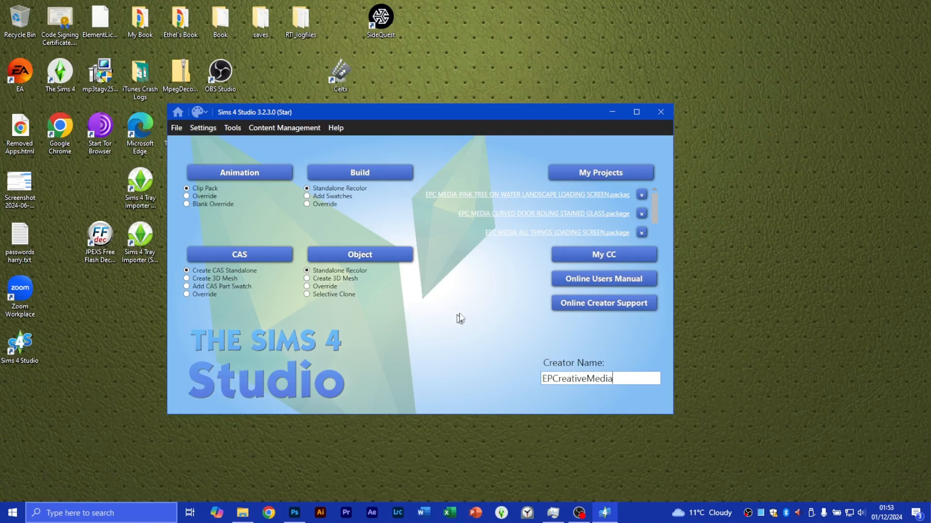
drag(435, 113, 468, 92)
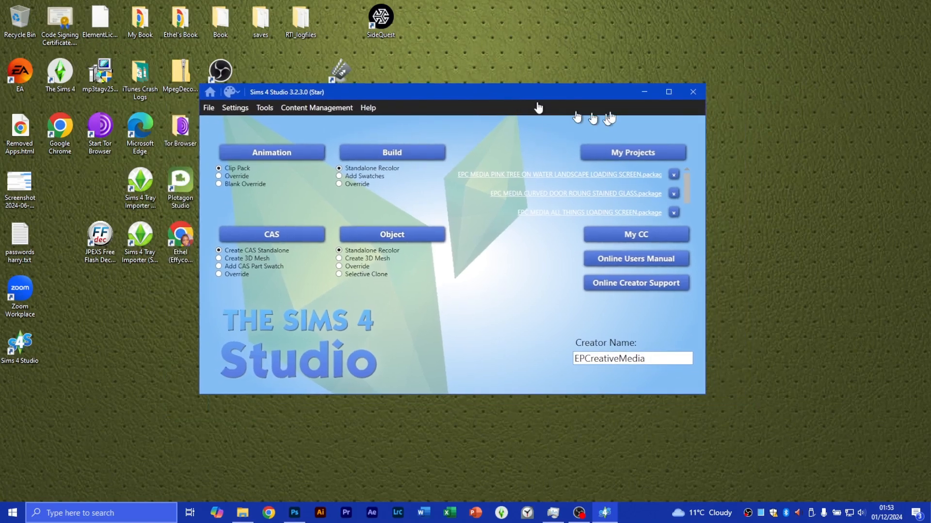
click(663, 91)
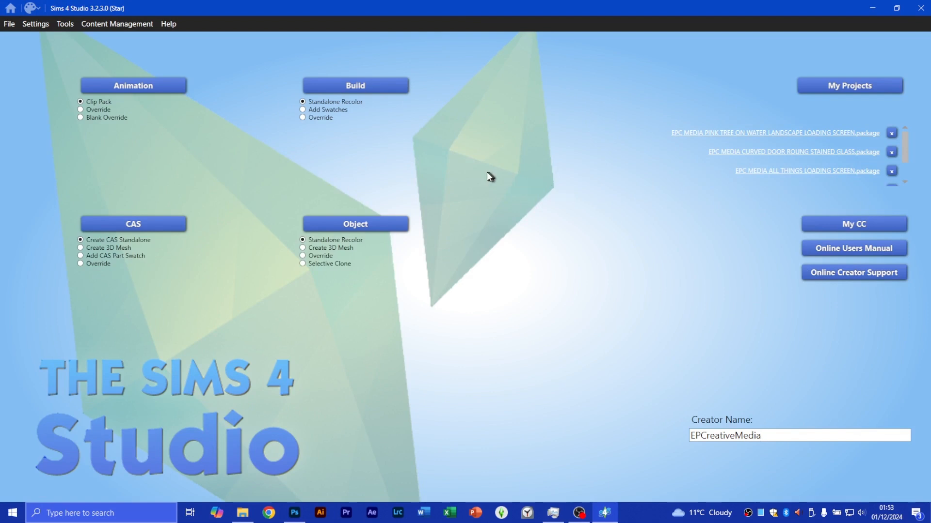
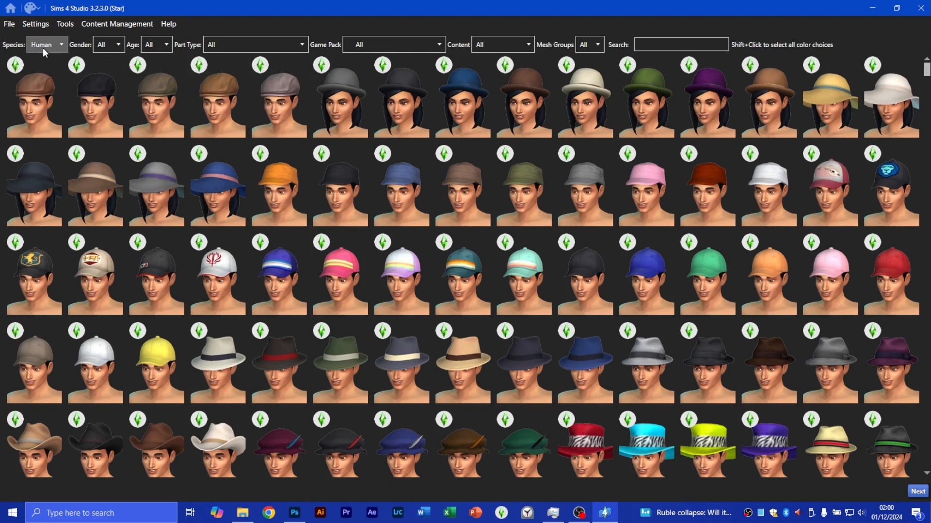
Review the available options of the Species, Gender and Age filters without changing any of them
click(42, 48)
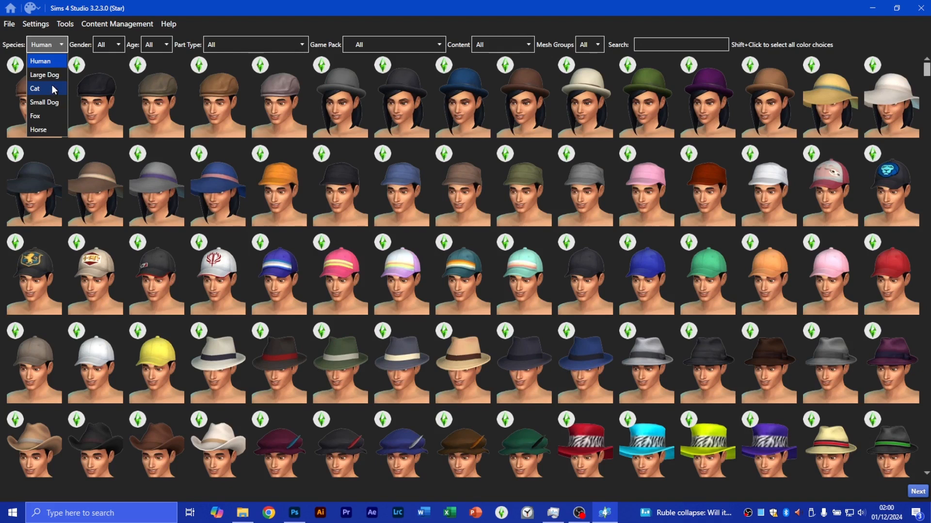
click(112, 47)
click(113, 48)
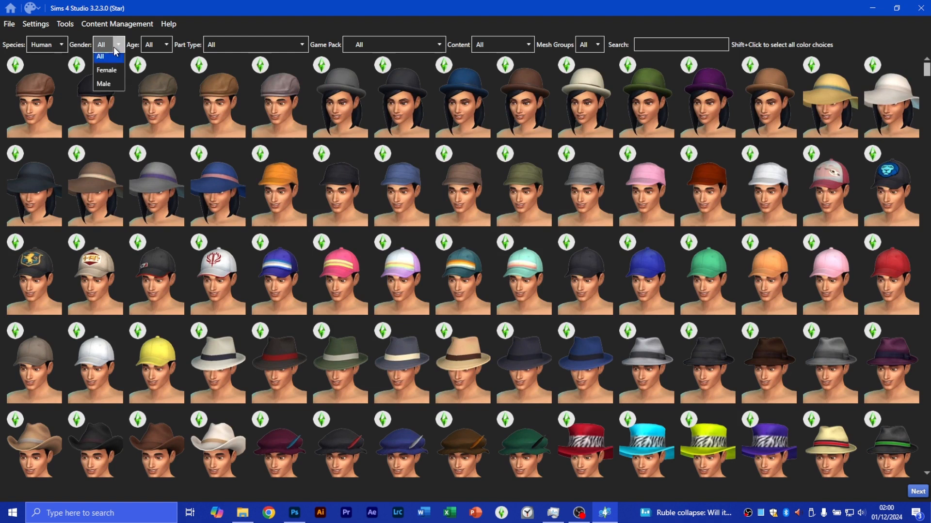
click(117, 47)
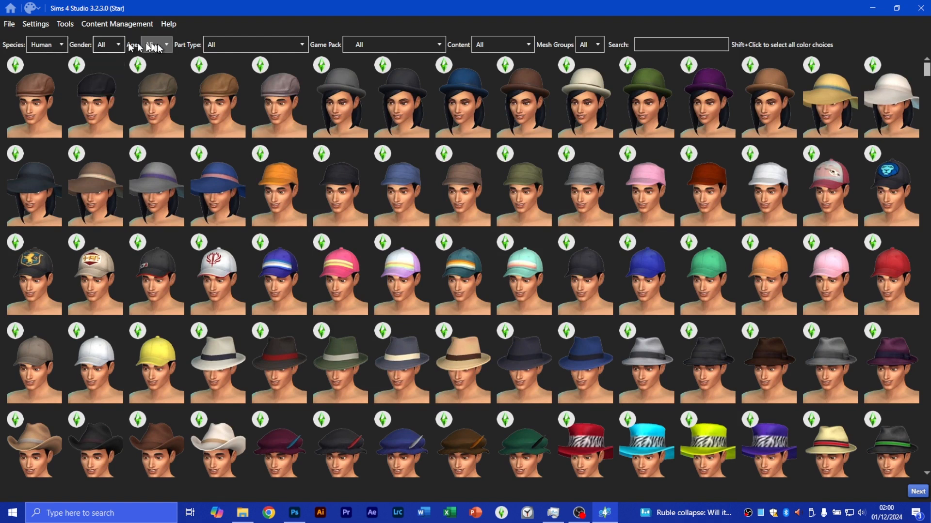
click(164, 46)
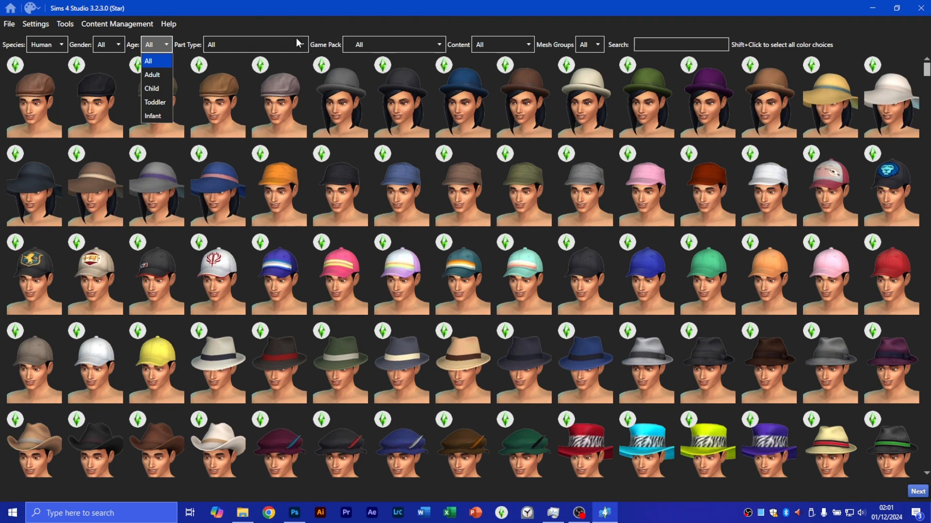
click(300, 49)
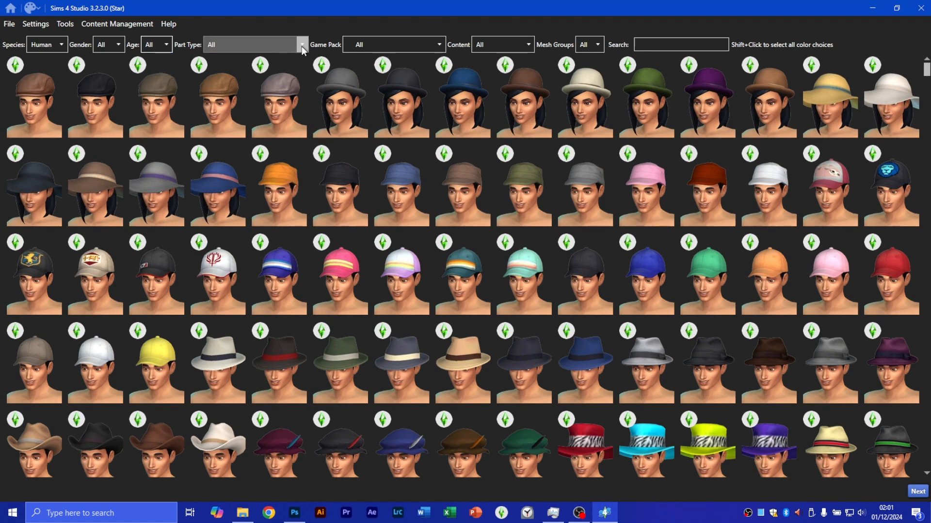
Look through the whole list of Part Type filter options, from hats and clothing to horse and occult parts
click(304, 47)
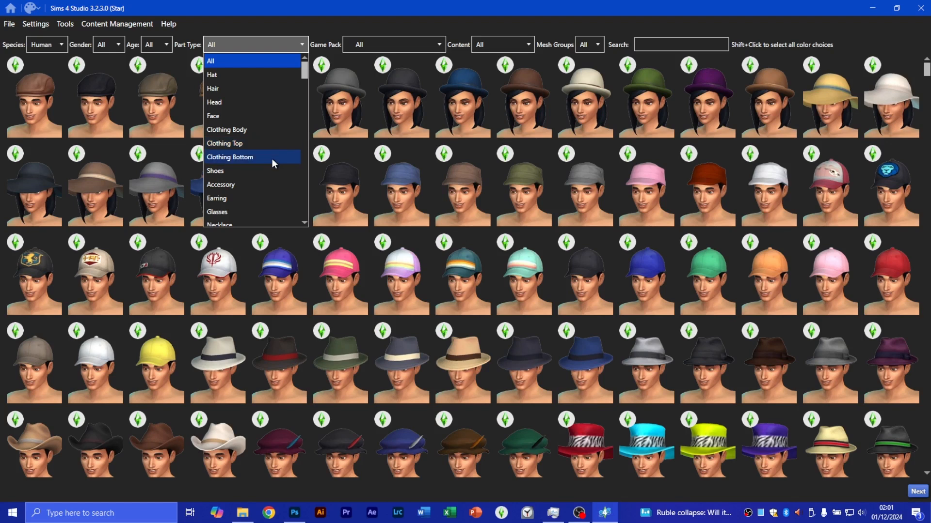
scroll(273, 177, down, 1)
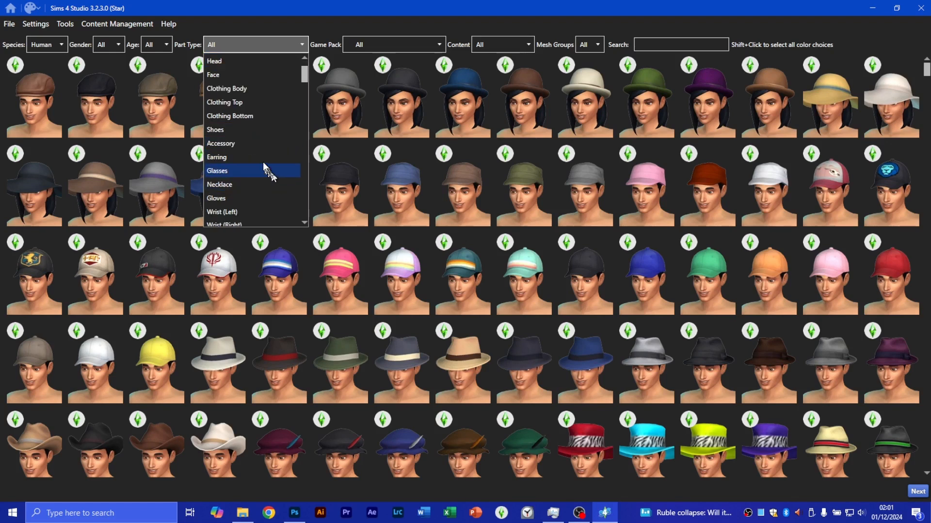
scroll(267, 105, up, 1)
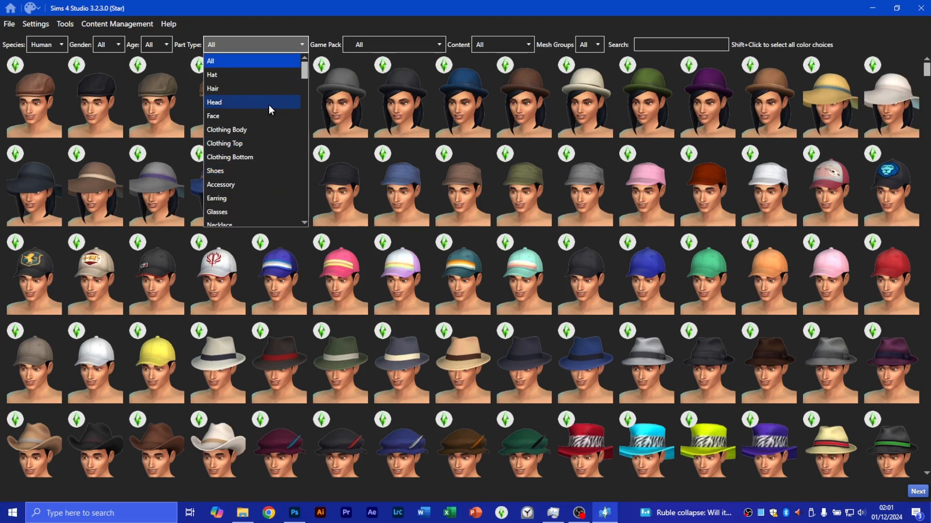
scroll(269, 106, down, 12)
scroll(269, 104, down, 12)
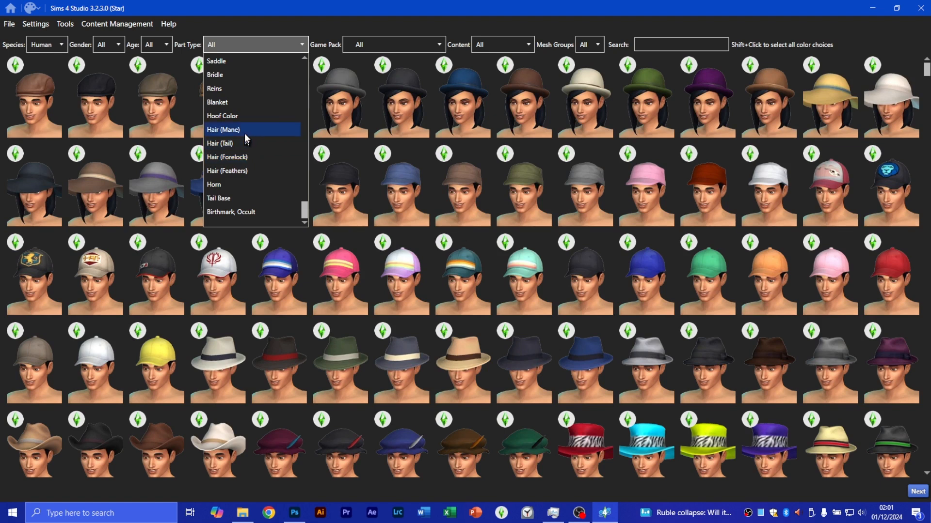
scroll(243, 141, up, 3)
scroll(233, 160, down, 3)
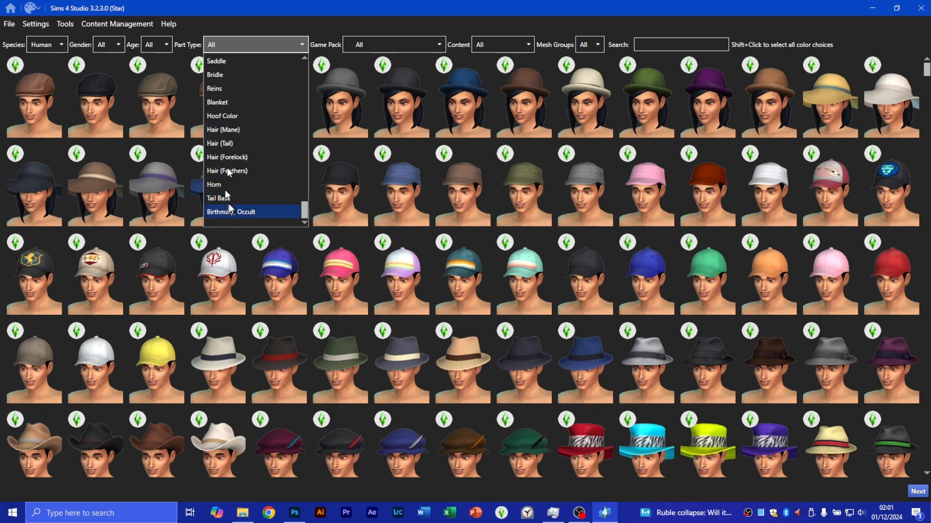
scroll(246, 142, up, 10)
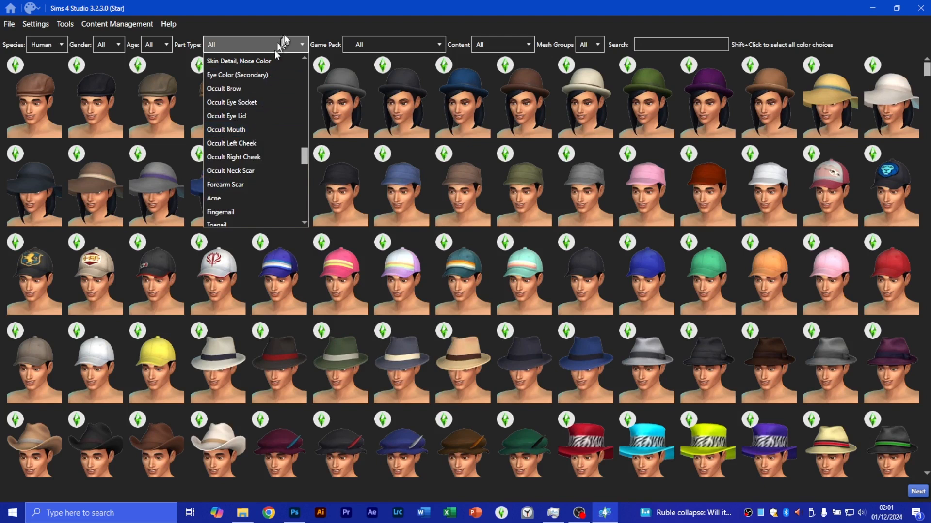
click(299, 43)
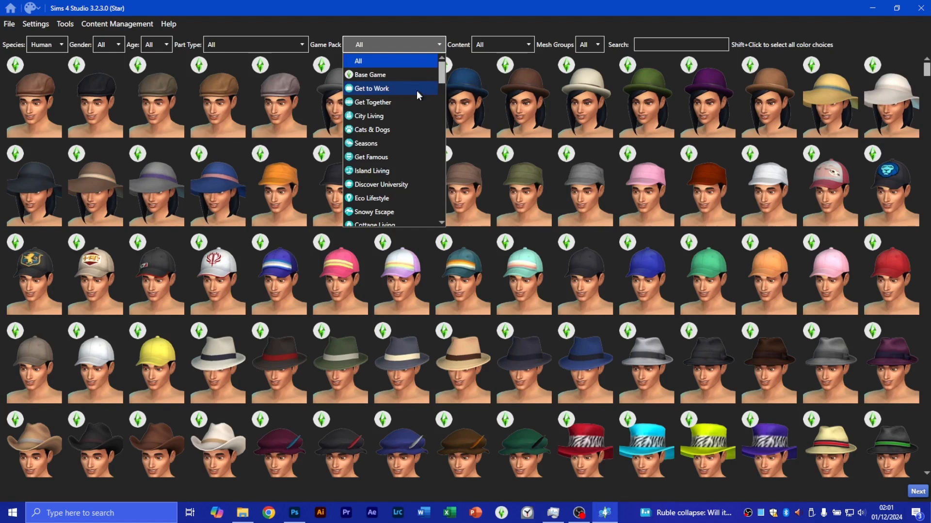
Review the Game Pack and Content filter options, including the Game and Custom content choices, without changing them
click(437, 27)
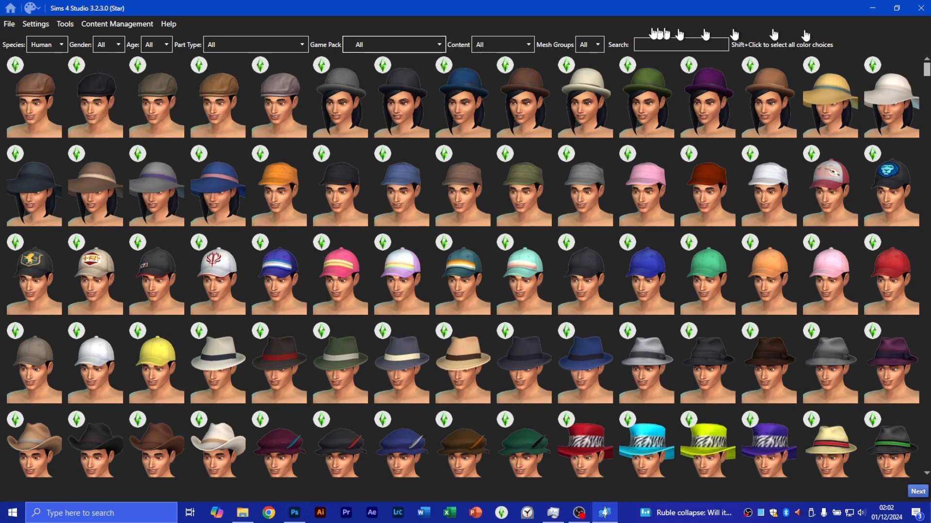
click(530, 40)
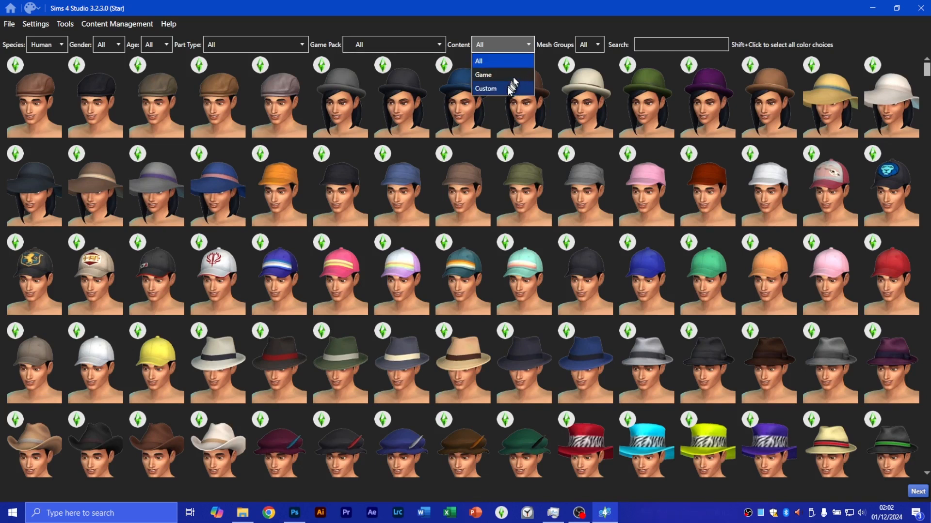
click(528, 46)
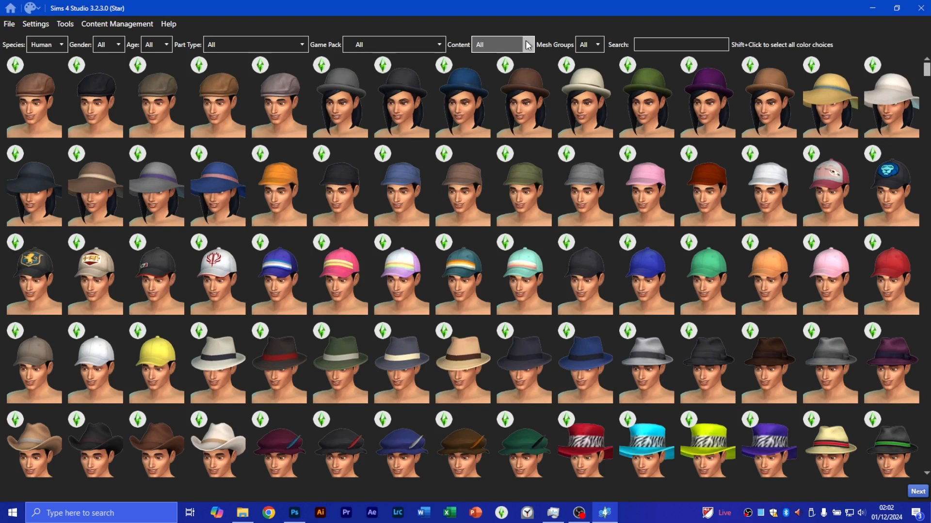
click(527, 43)
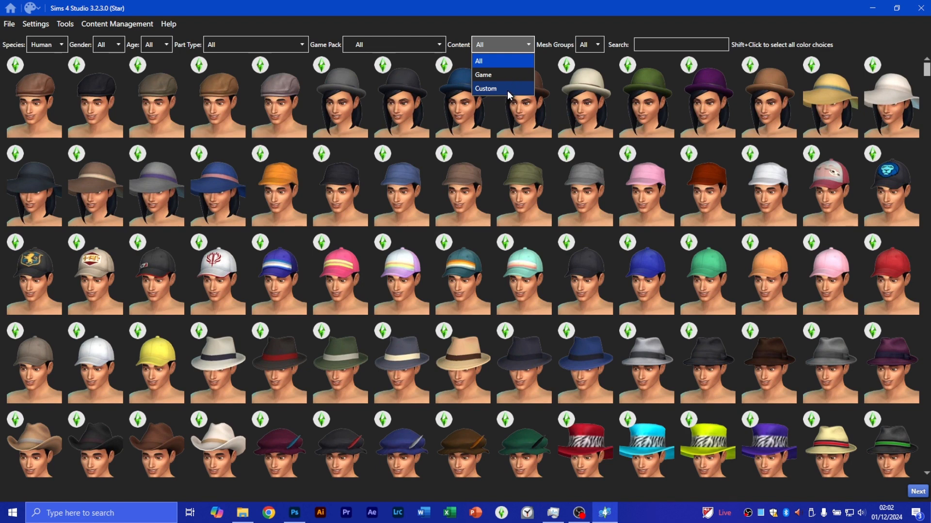
click(529, 47)
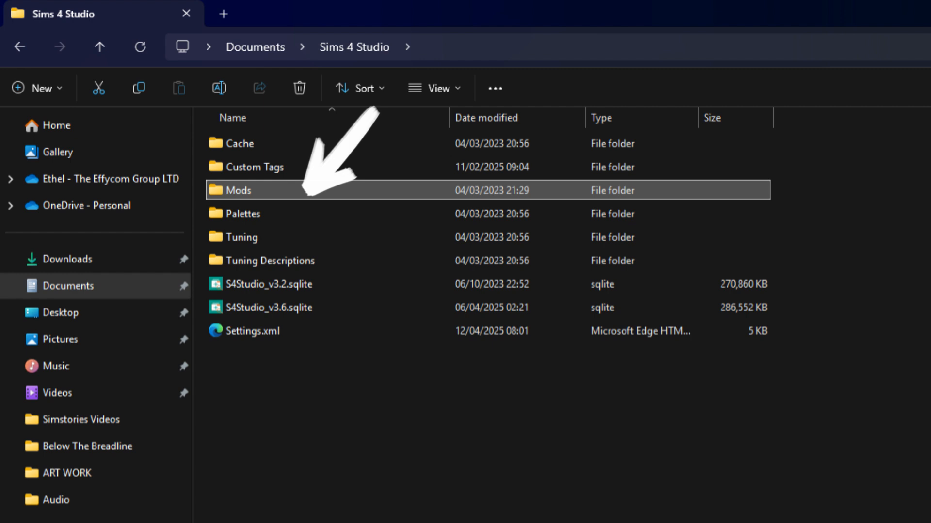
key(Return)
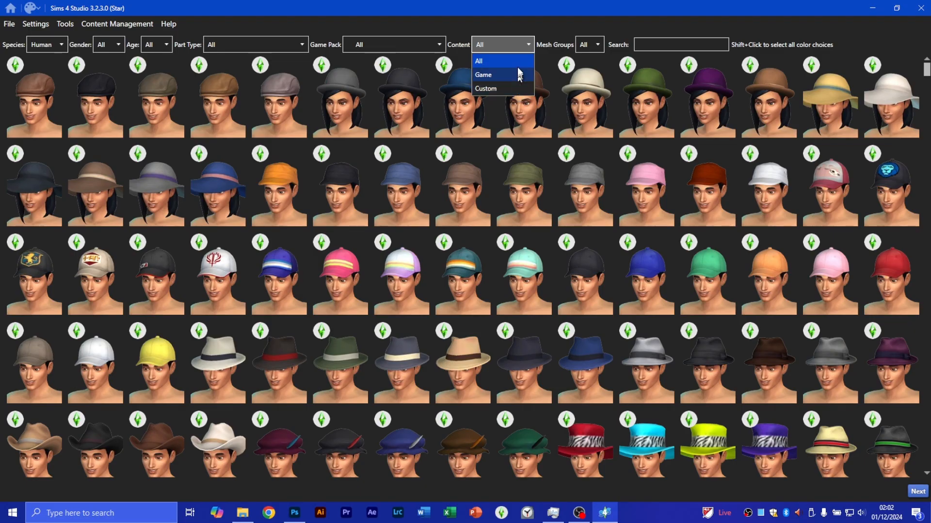
click(525, 45)
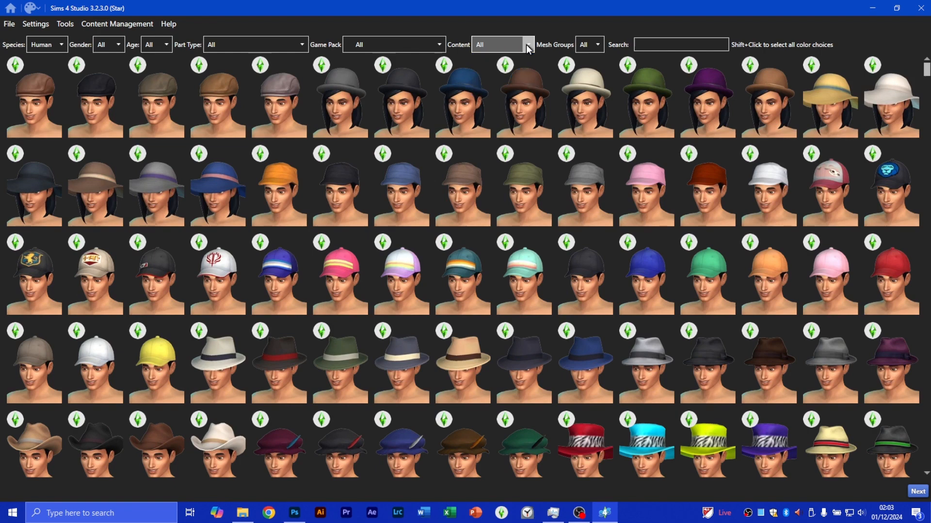
View the Mesh Groups filter options and place the cursor in the empty Search field
click(601, 51)
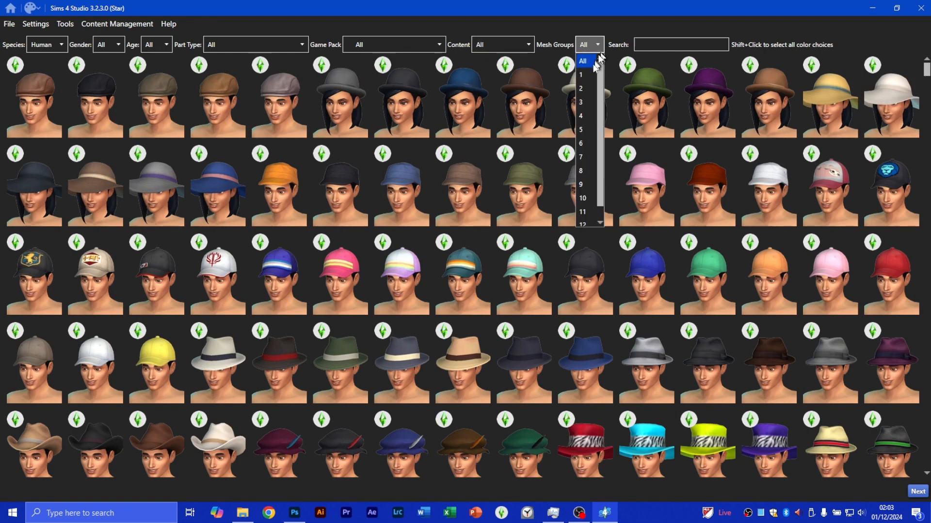
click(598, 26)
click(668, 45)
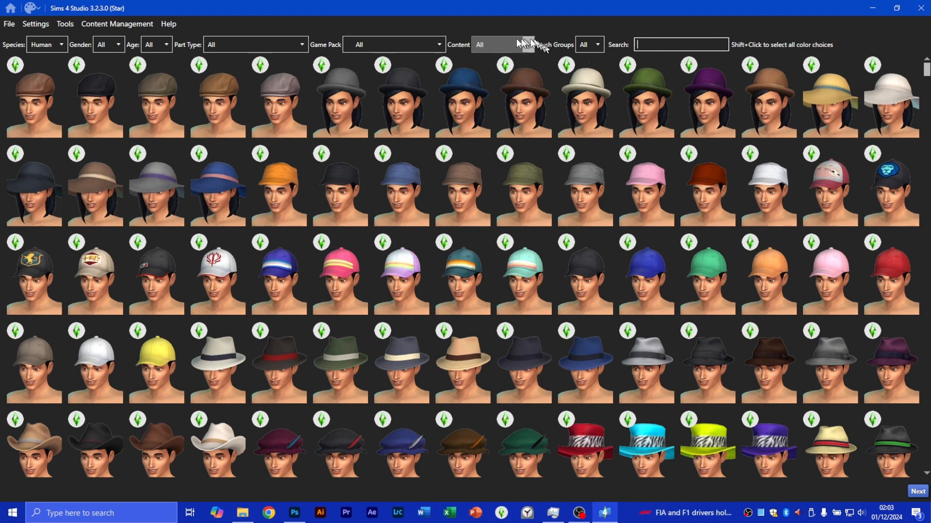
Filter the catalog to the Base Game pack and the Clothing Body part type
click(437, 45)
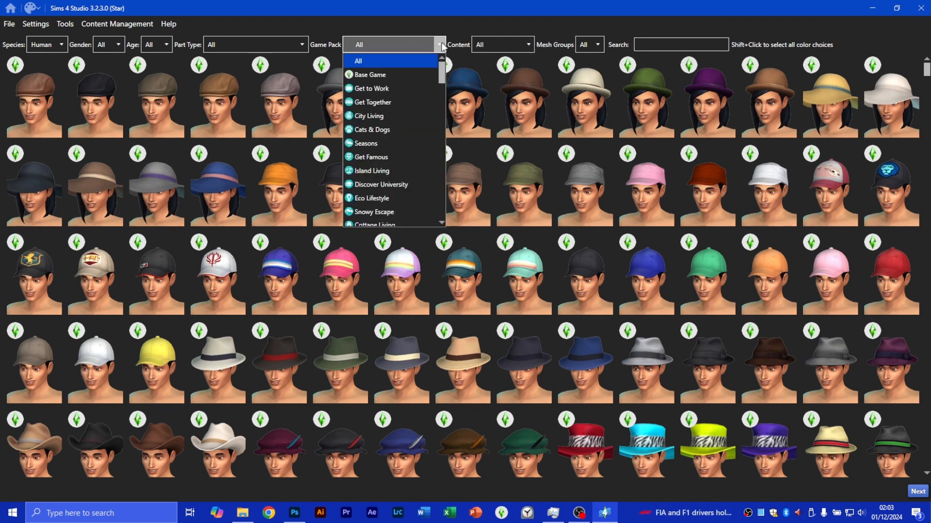
click(391, 74)
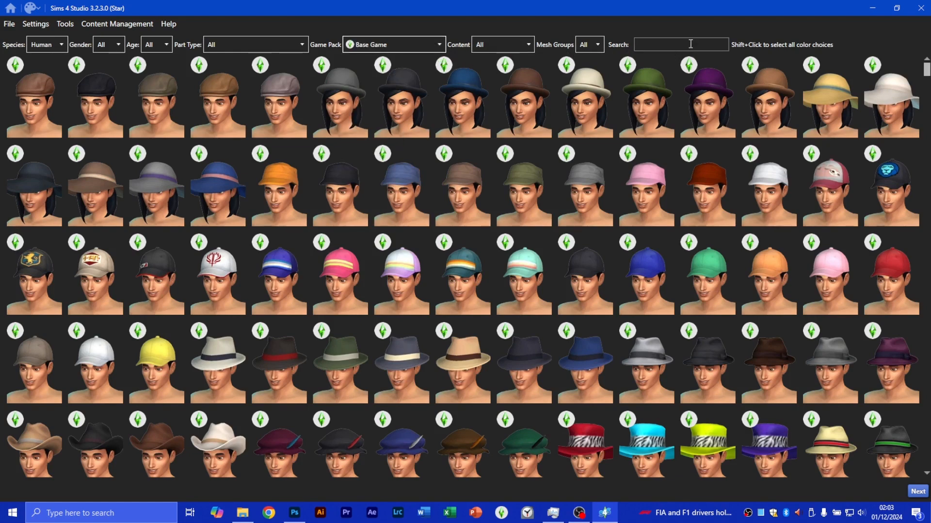
click(237, 43)
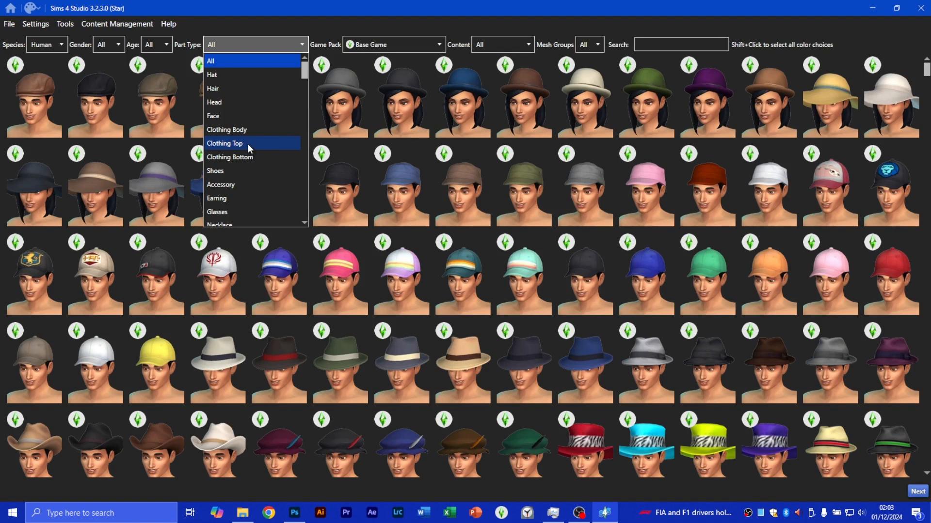
click(245, 131)
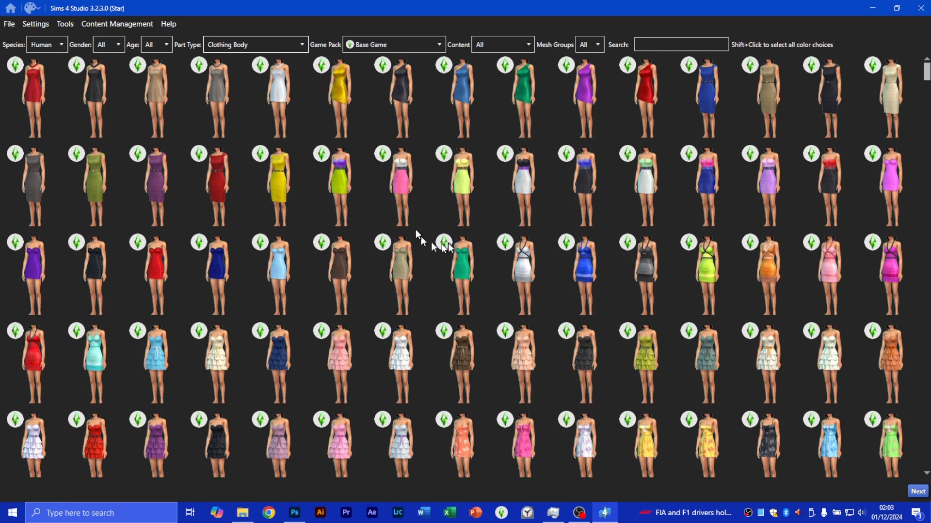
Browse the filtered base game full-body outfits, from short dresses to swimwear and suits, for one to recolor
scroll(721, 214, down, 3)
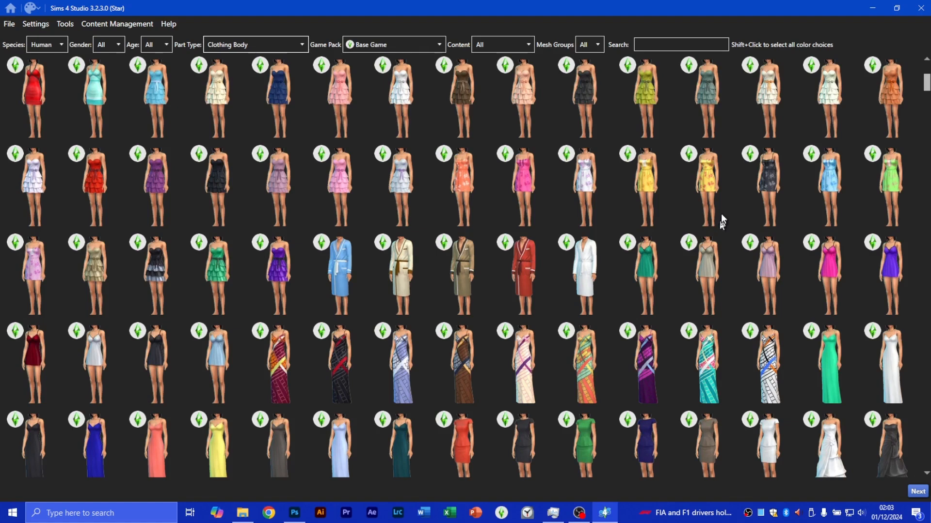
scroll(810, 266, down, 3)
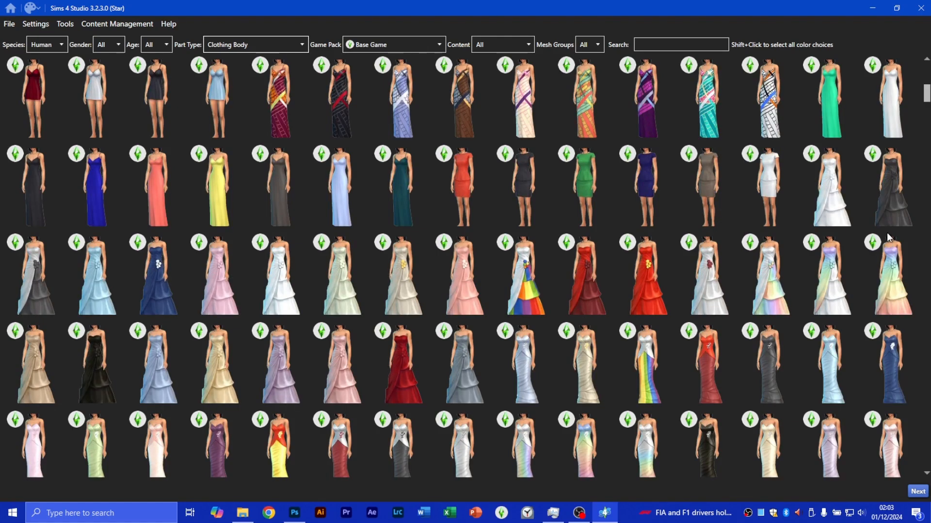
scroll(899, 231, down, 2)
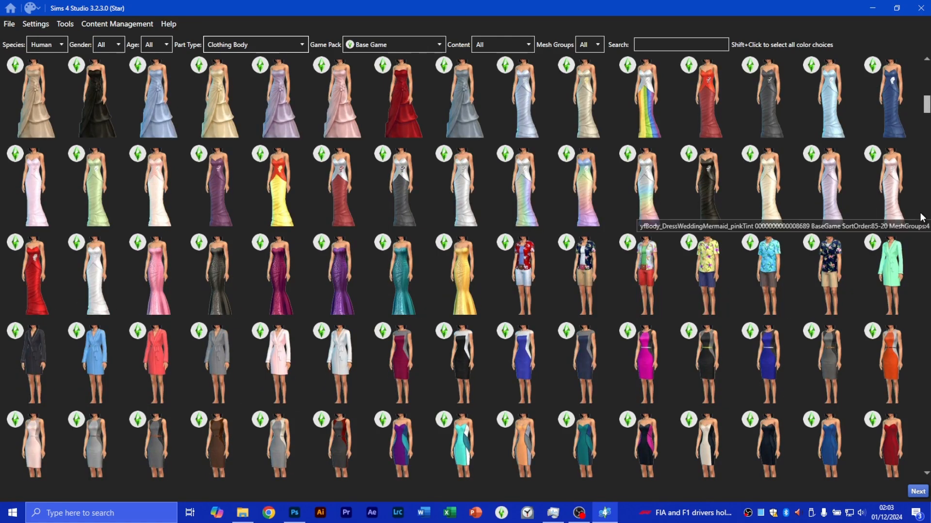
scroll(922, 218, down, 3)
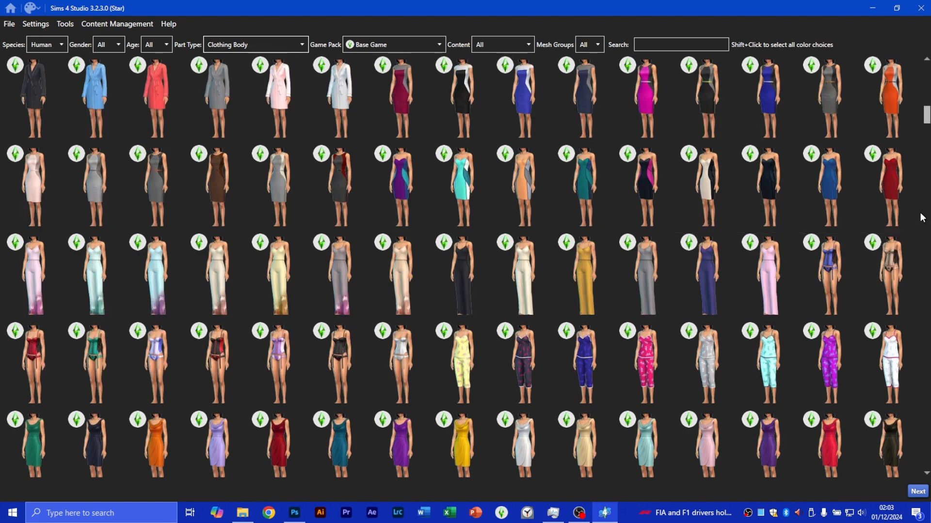
scroll(921, 218, down, 3)
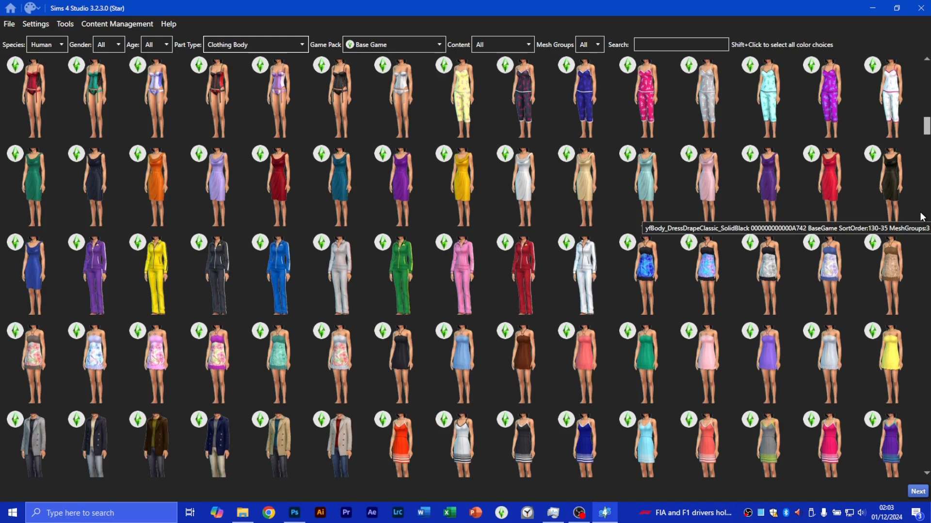
scroll(922, 217, down, 3)
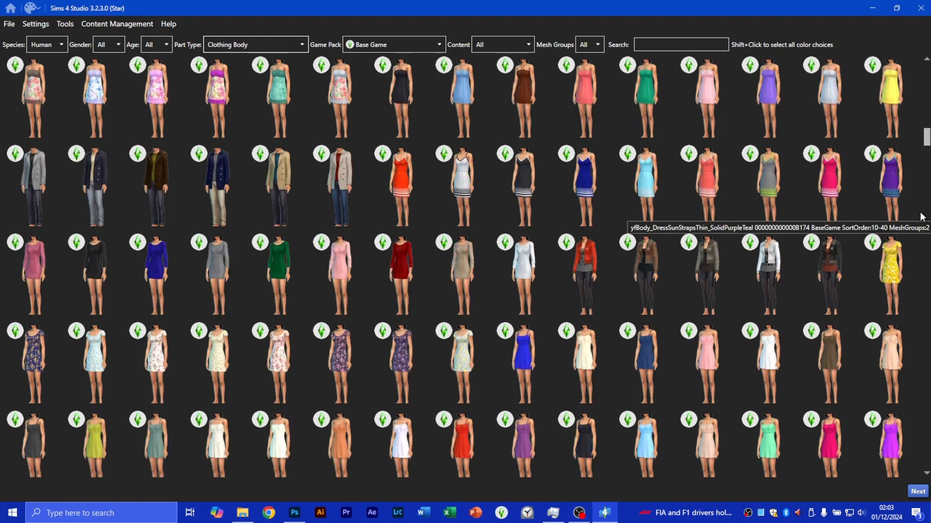
scroll(921, 218, up, 3)
scroll(919, 218, up, 3)
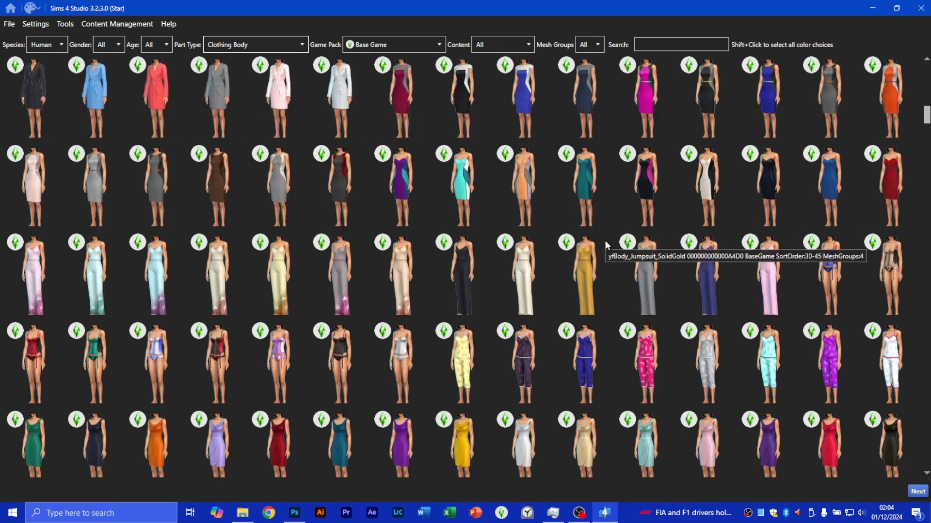
scroll(579, 245, down, 3)
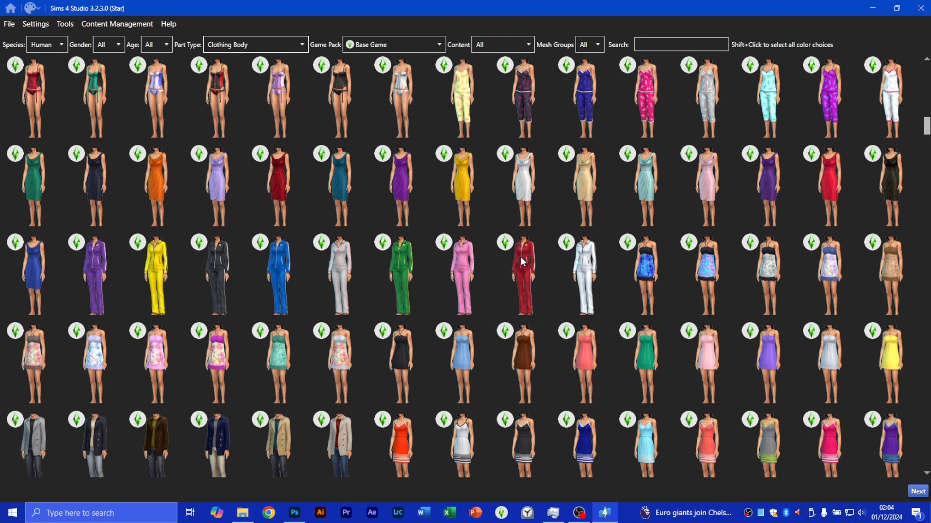
scroll(517, 245, down, 3)
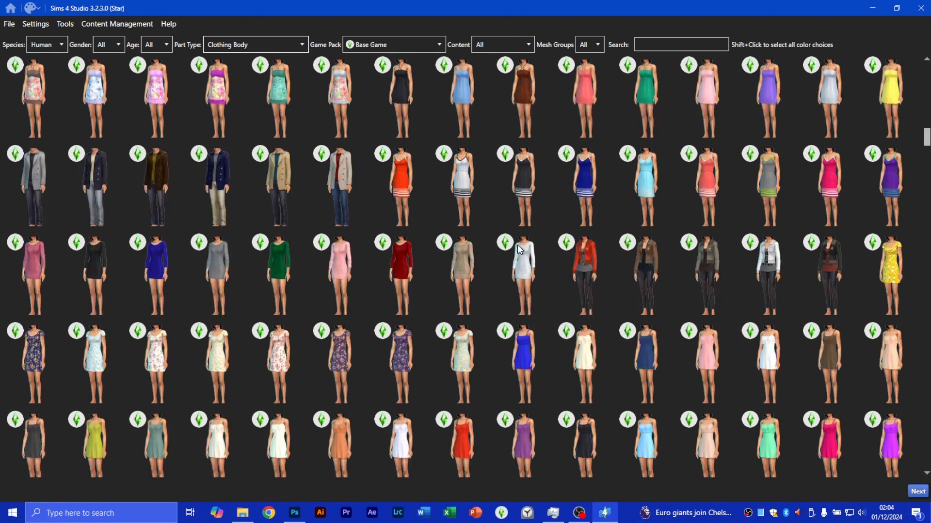
scroll(517, 243, down, 5)
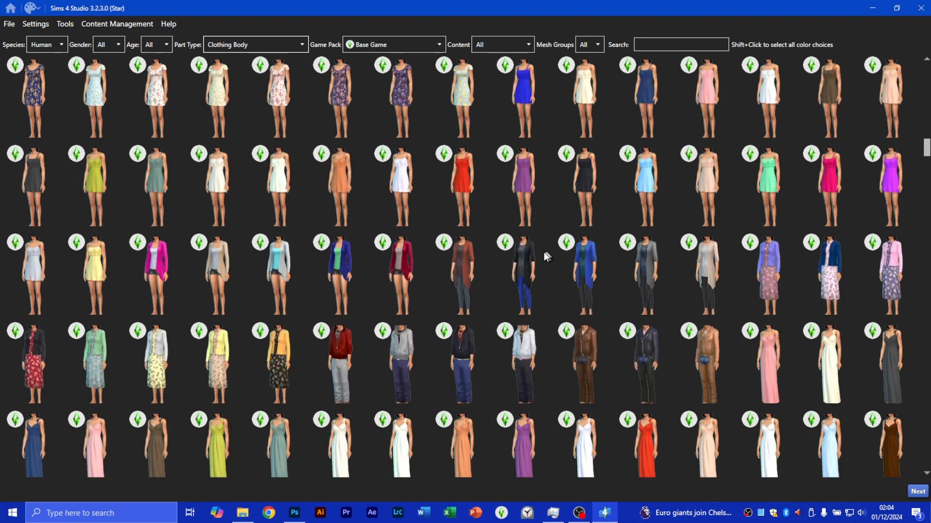
scroll(536, 248, down, 3)
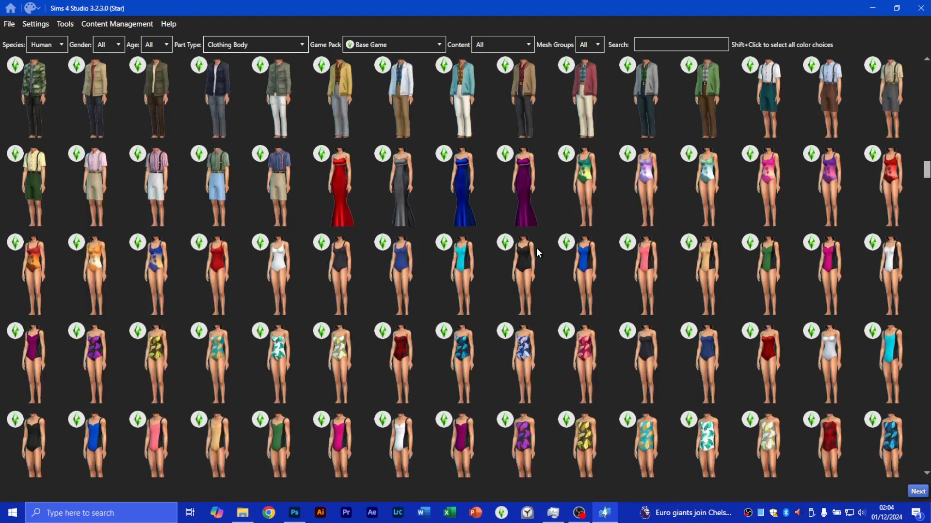
scroll(514, 251, down, 3)
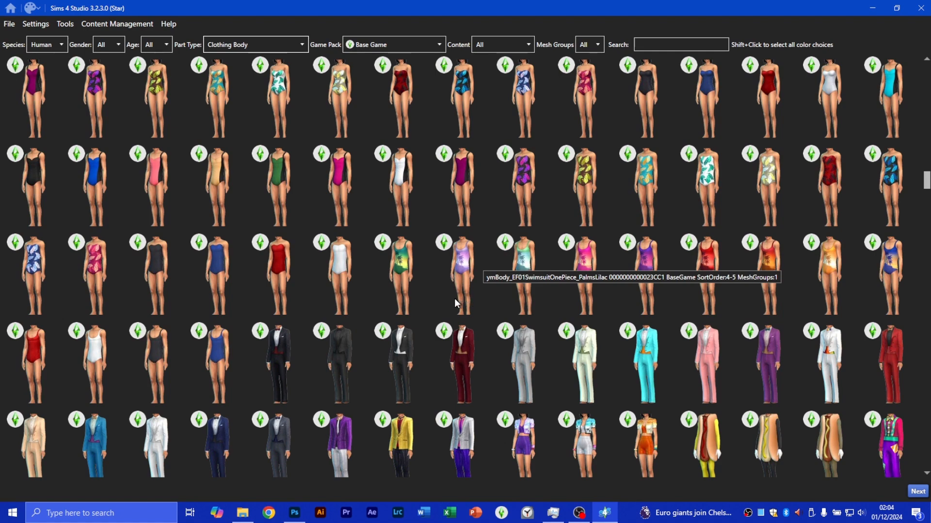
scroll(455, 298, up, 3)
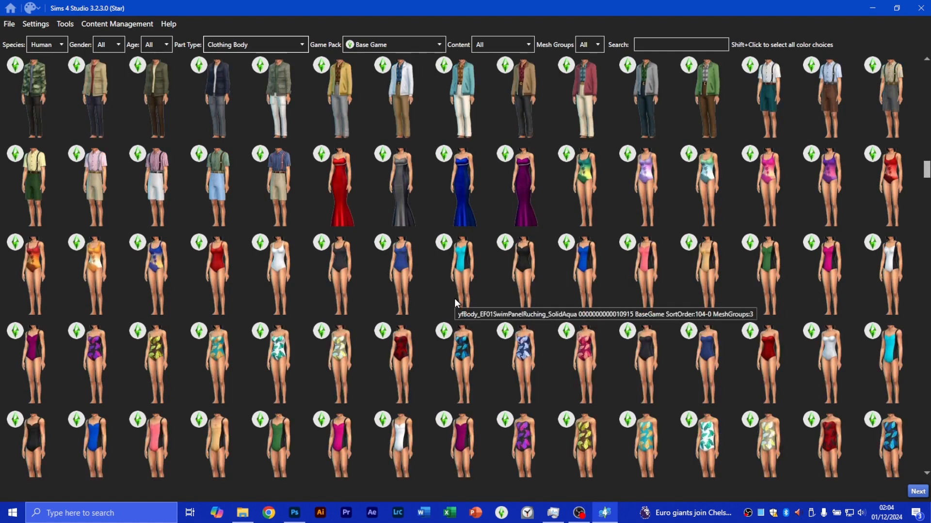
Choose the red strapless mermaid gown in the catalog and proceed to saving it as a new package
click(347, 194)
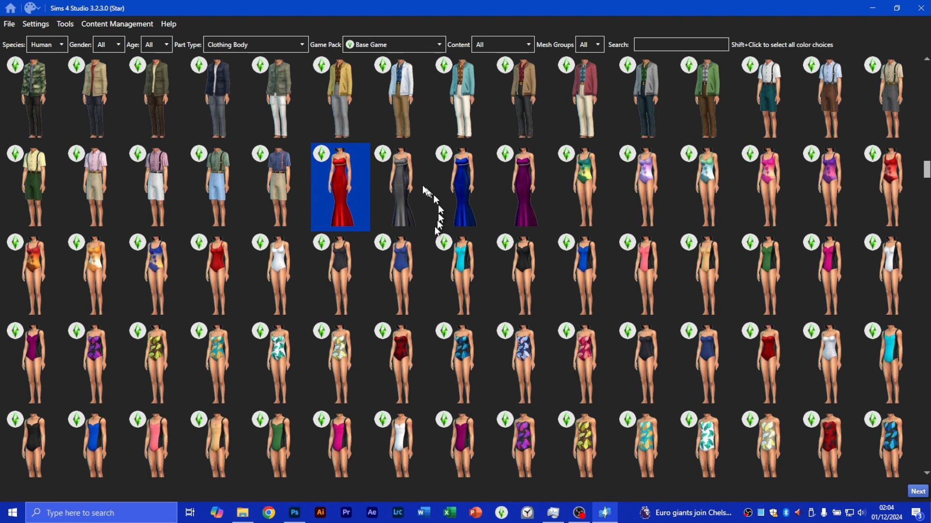
click(914, 491)
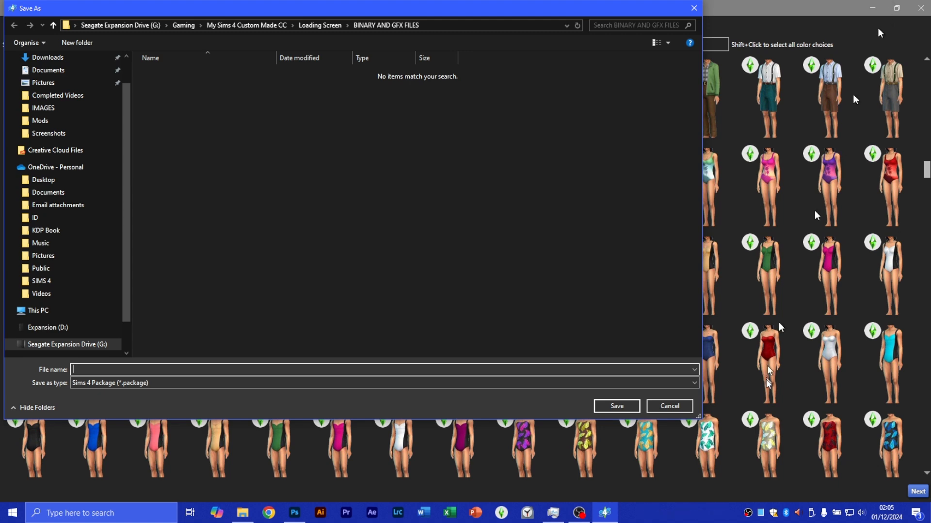
click(676, 405)
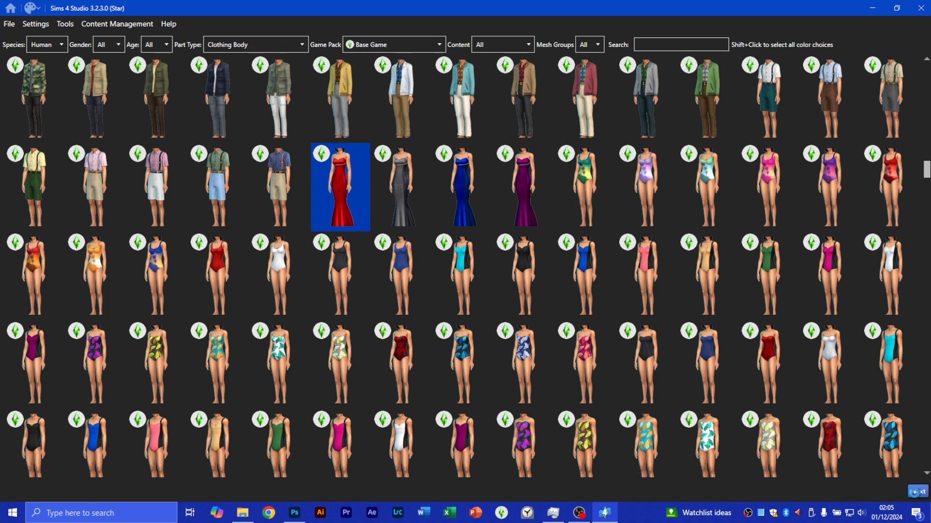
click(914, 492)
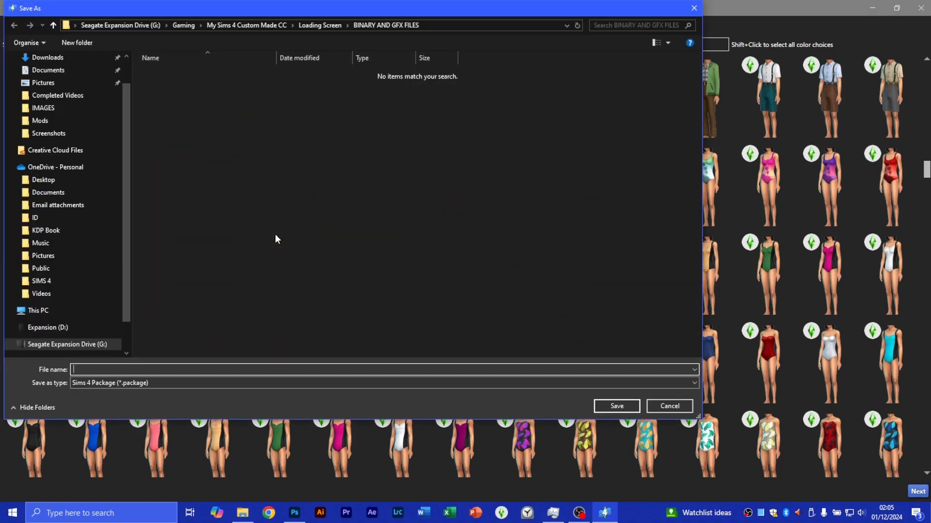
Save the package as EPC MEDIA DOUBLE DIAMOND AFRO PRINT DRESS in the Dresses folder inside My Sims 4 Custom Made CC's ElHry Clothing
text(EPC)
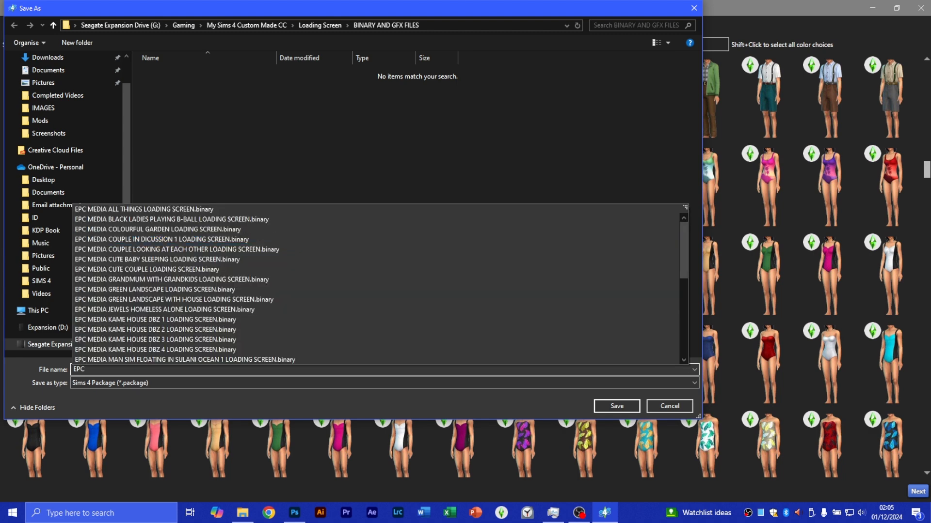
text( MEDIA DOUBLE DIAMO)
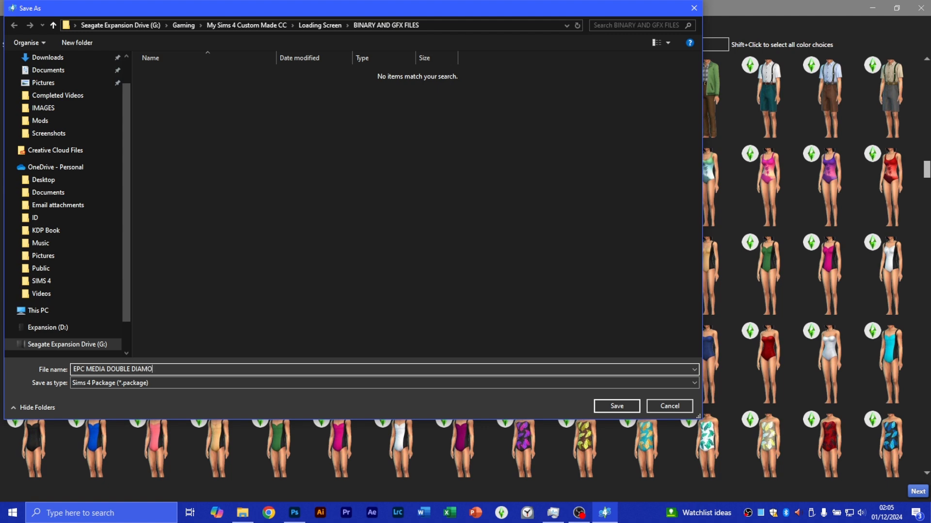
text(ND AFRO PRINT DRESS)
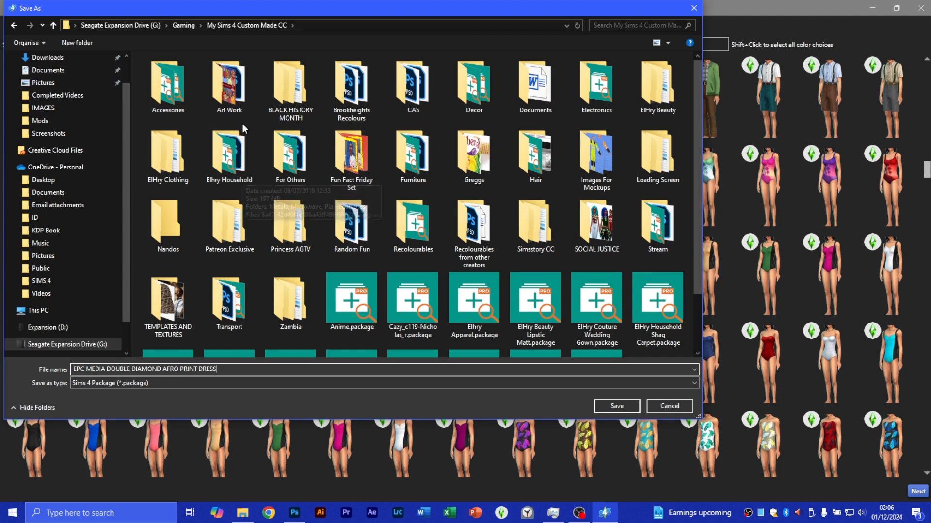
double_click(179, 170)
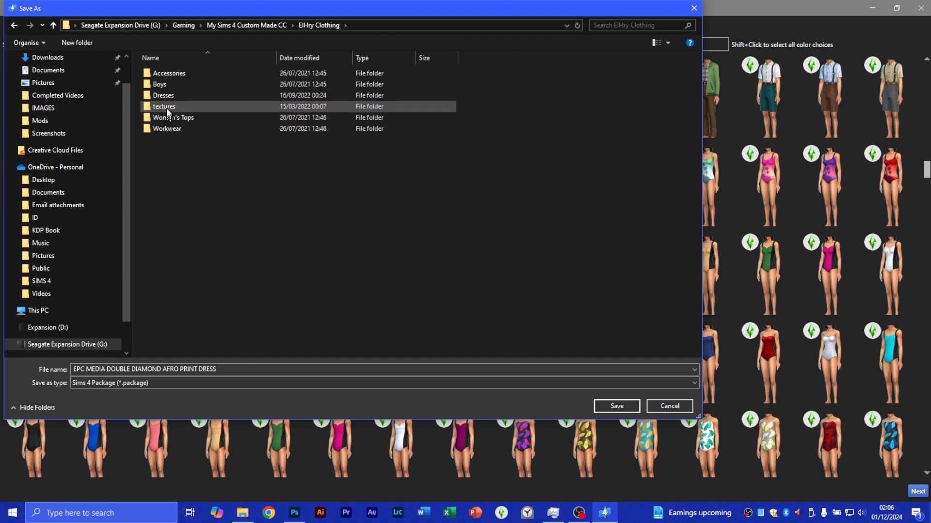
double_click(168, 96)
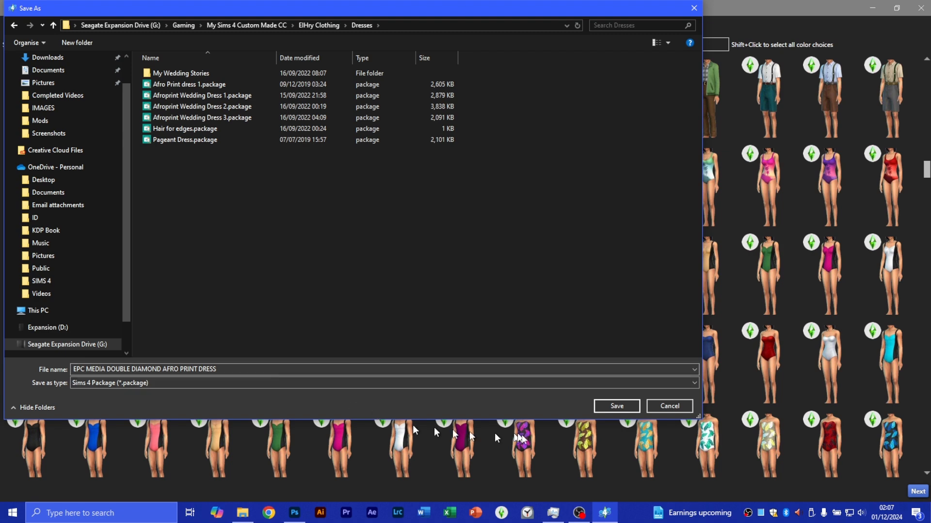
click(603, 408)
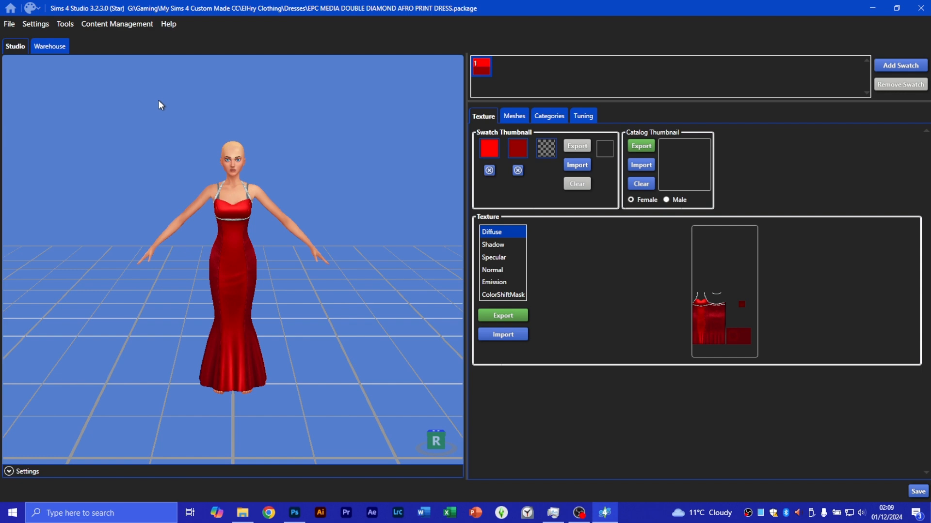
scroll(330, 286, up, 2)
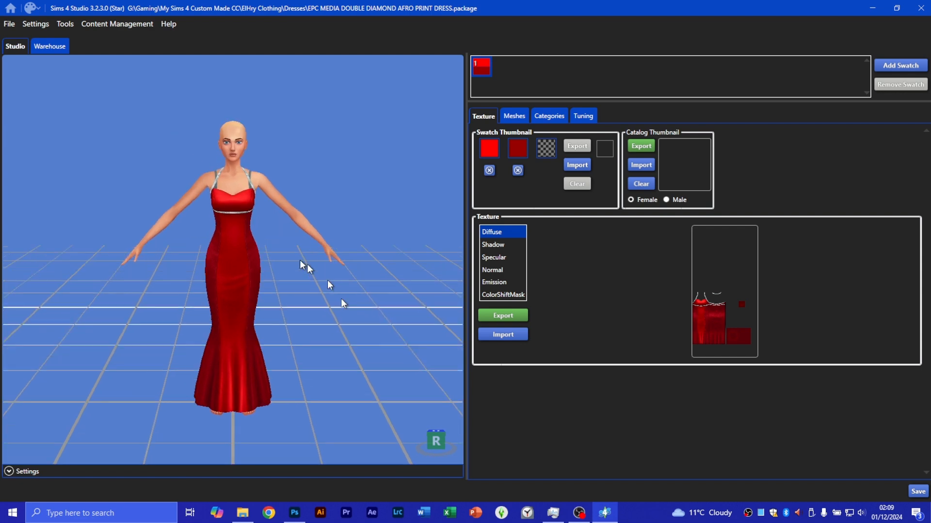
scroll(300, 264, down, 2)
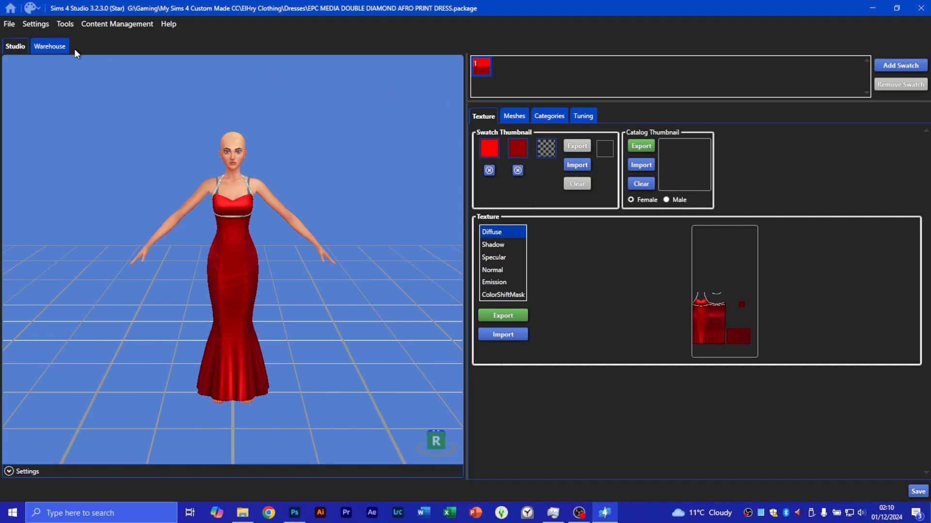
Look through the interface color themes, from Amber to Yellow in dark and light versions, without choosing one
click(38, 10)
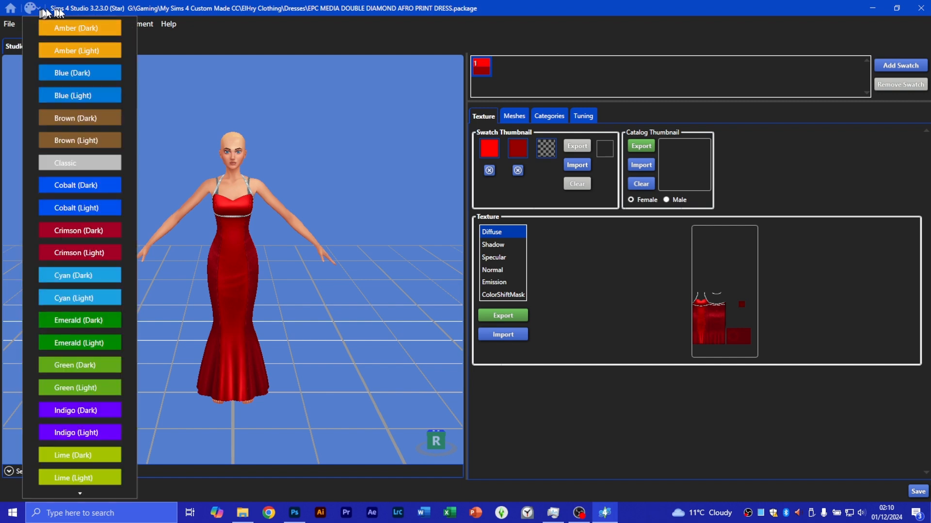
scroll(83, 387, down, 4)
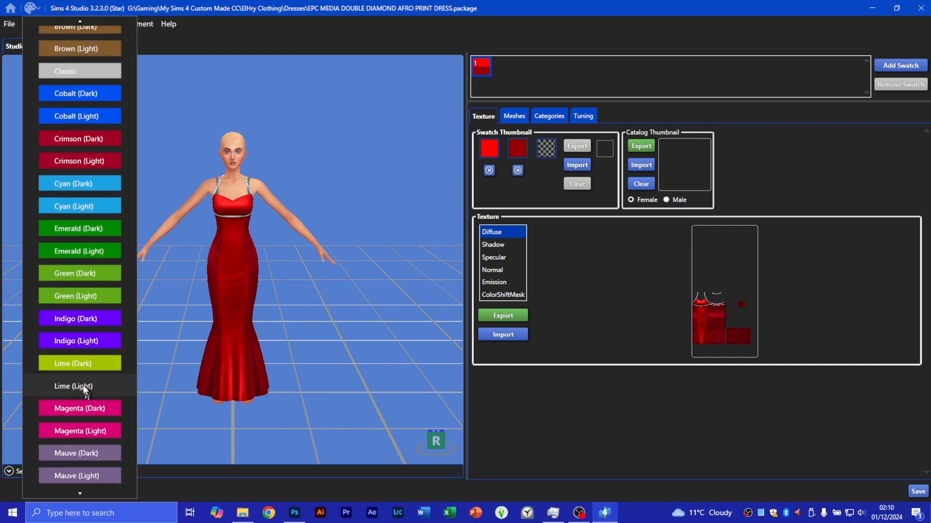
scroll(77, 375, down, 5)
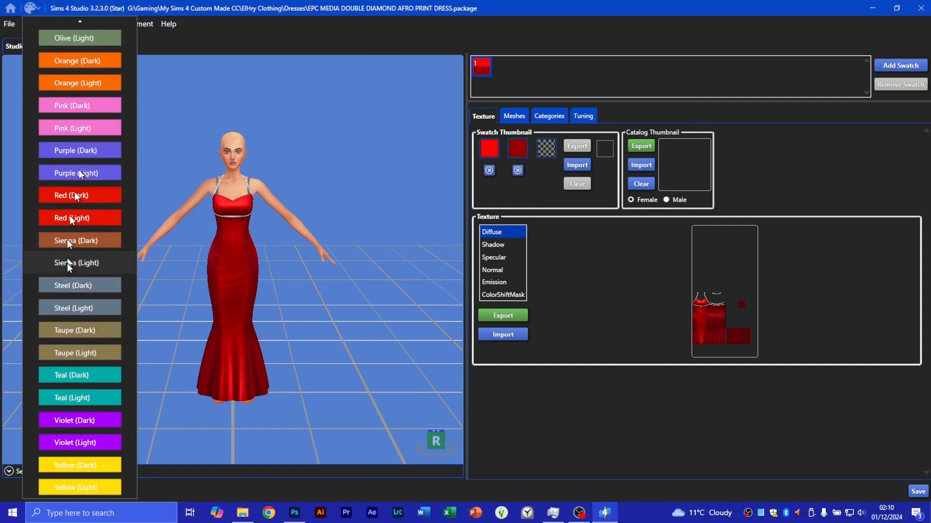
scroll(67, 264, up, 4)
scroll(61, 212, up, 5)
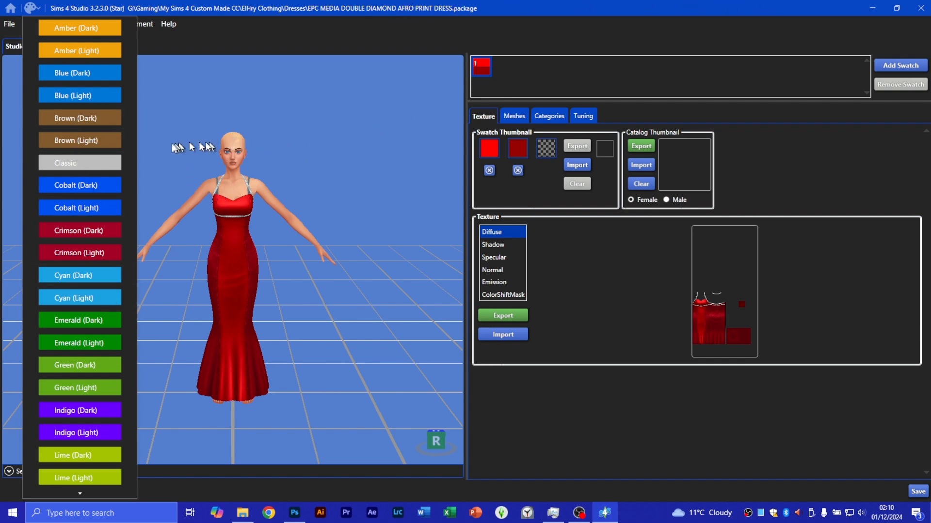
scroll(90, 333, down, 5)
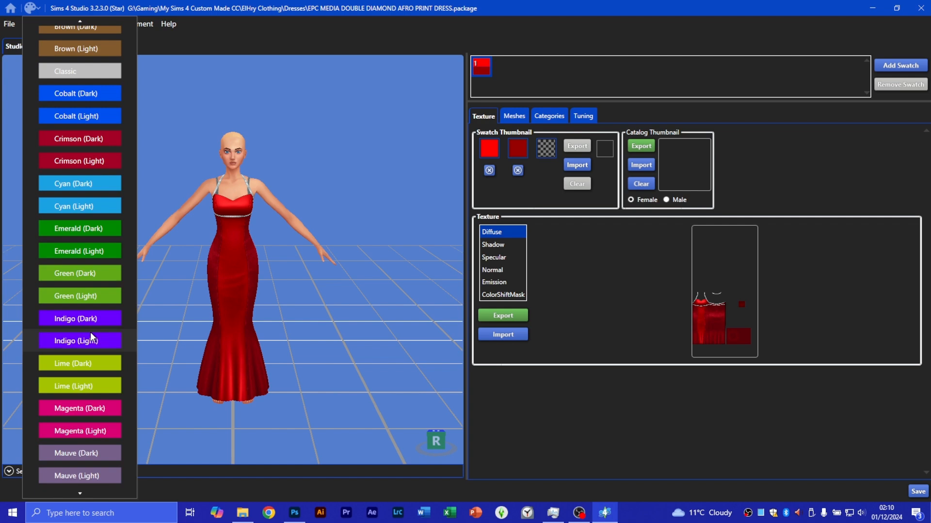
scroll(91, 338, down, 5)
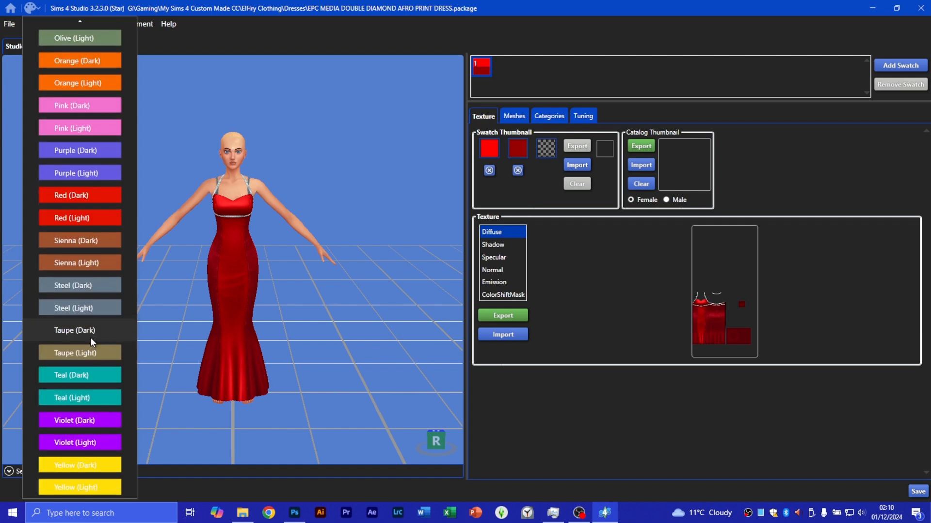
click(38, 13)
click(38, 12)
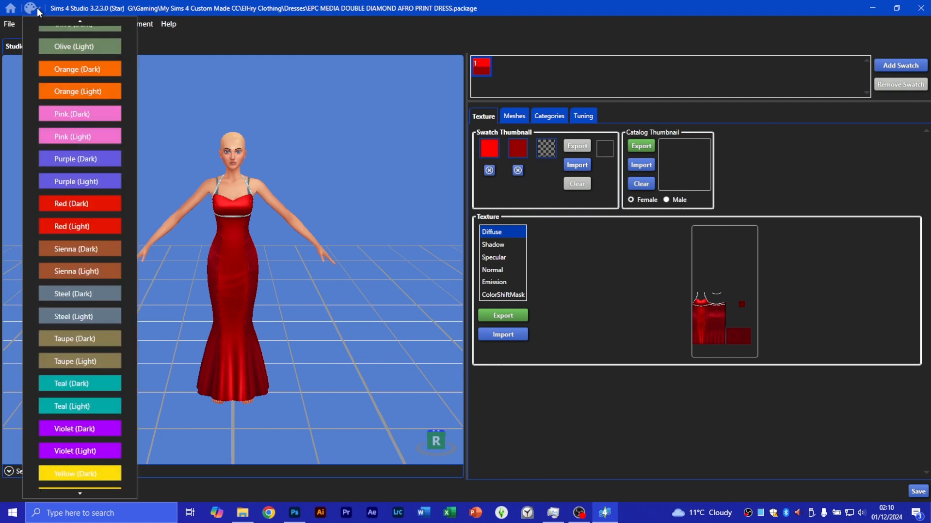
click(38, 12)
click(38, 12)
click(423, 4)
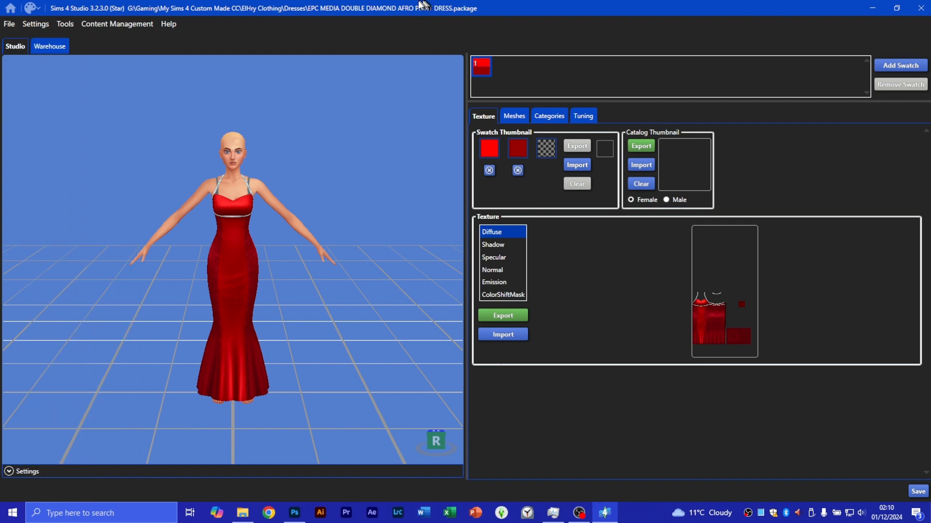
click(38, 12)
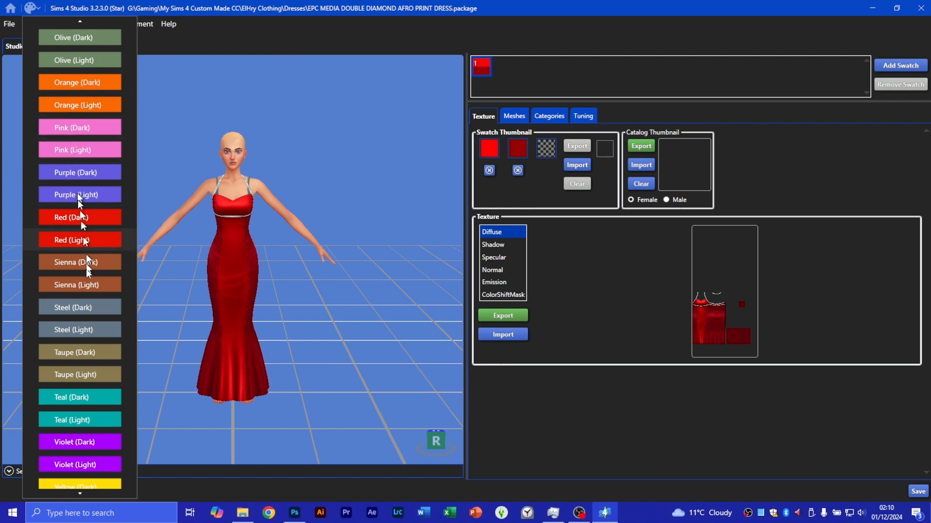
click(440, 6)
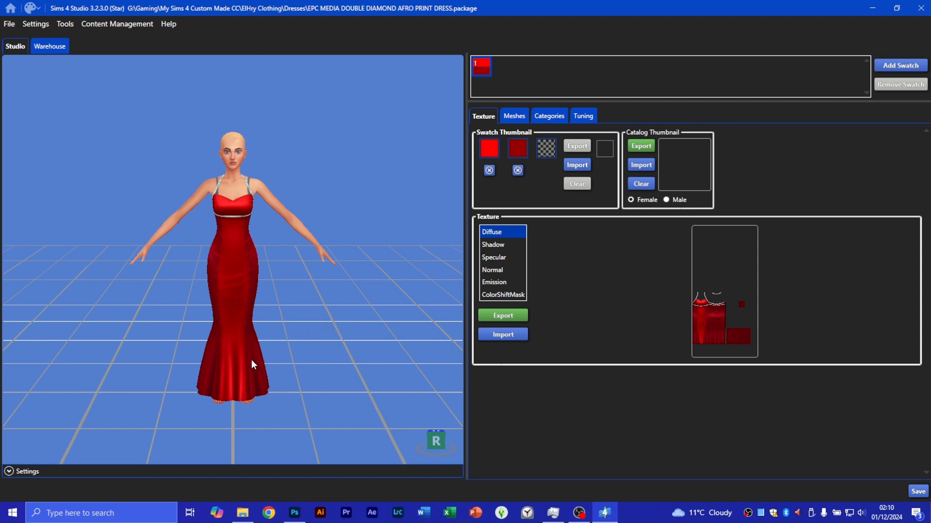
Examine the red gown on the 3D model close up and from a distance, then from the side, below and front
scroll(252, 351, up, 3)
scroll(252, 351, down, 2)
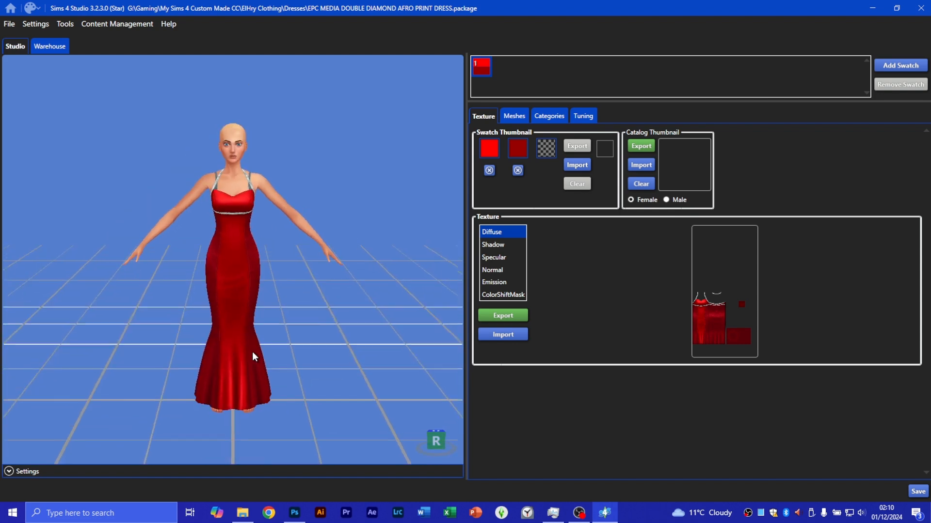
scroll(254, 350, up, 3)
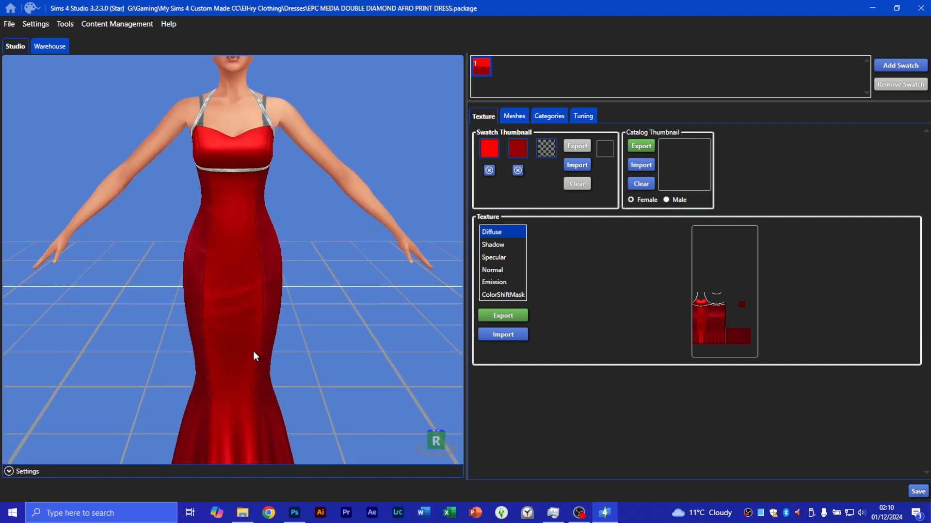
scroll(253, 351, down, 2)
scroll(254, 356, down, 3)
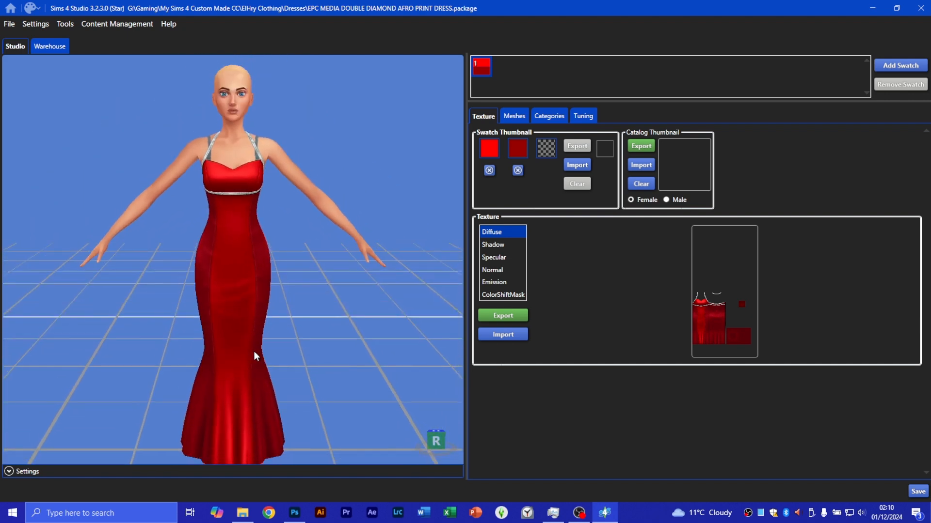
scroll(254, 355, up, 1)
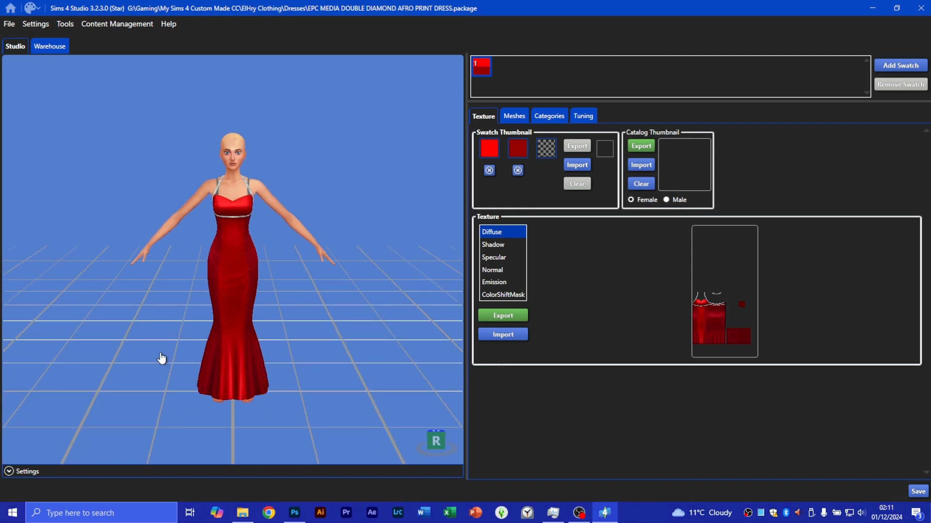
drag(164, 361, 257, 372)
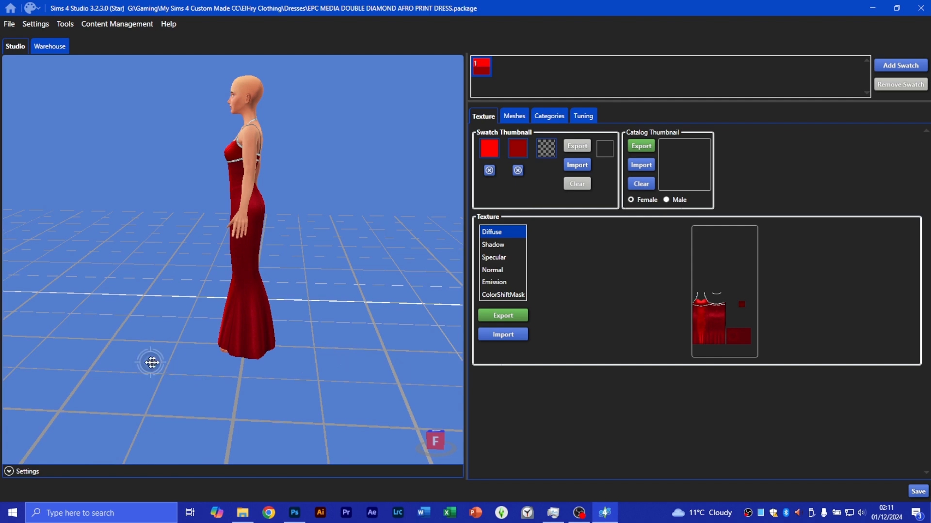
drag(151, 363, 197, 171)
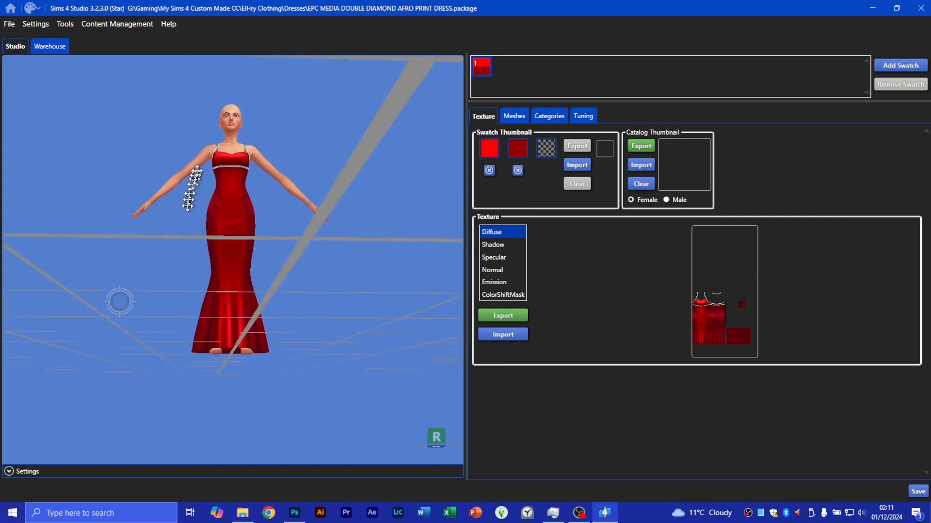
drag(188, 204, 325, 274)
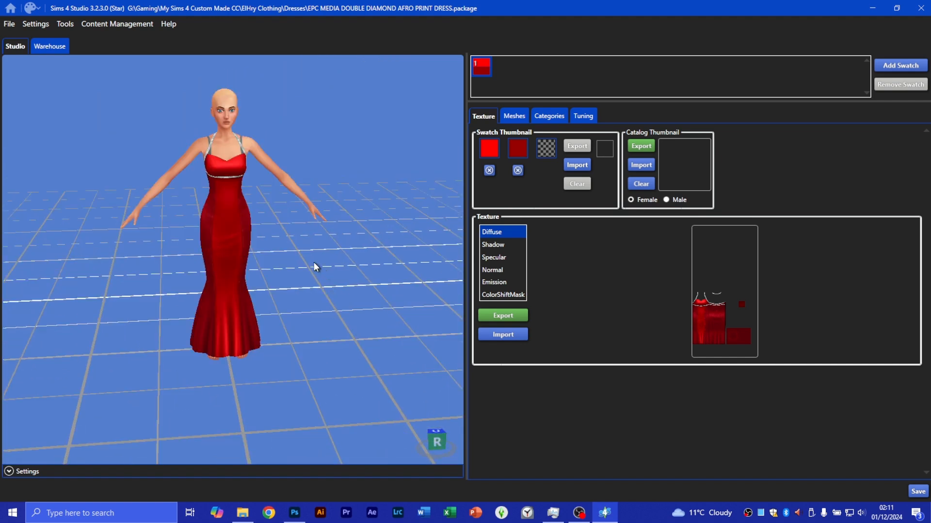
Inspect the gown's bodice and straps up close, then view the model from the side and from above
middle_drag(318, 278, 348, 315)
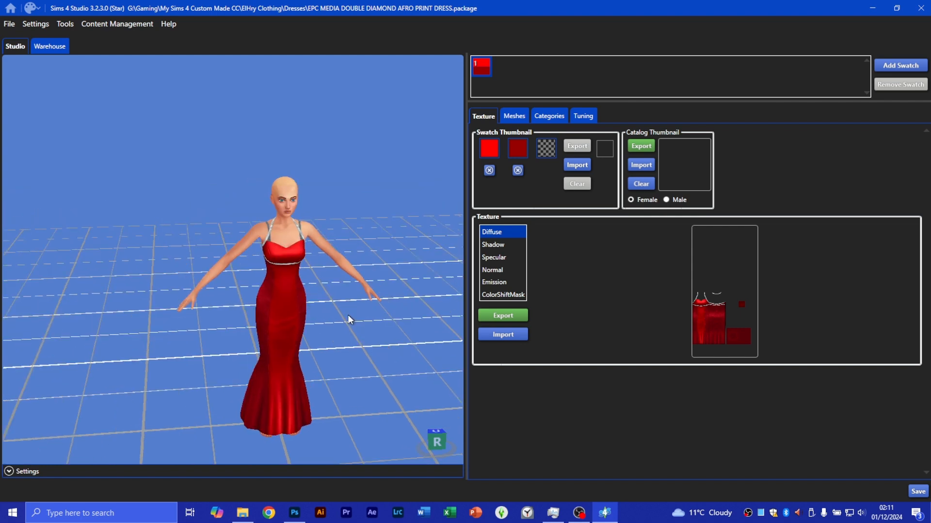
scroll(347, 315, up, 3)
scroll(348, 315, up, 4)
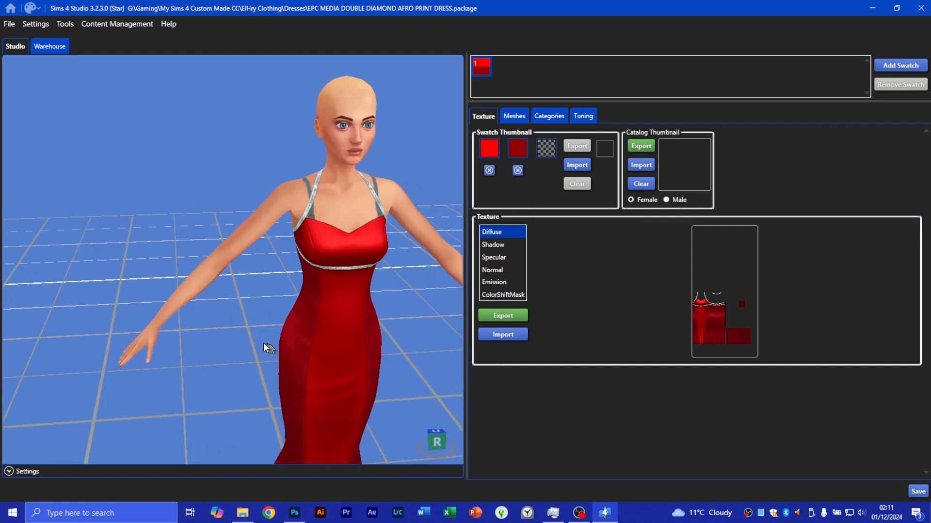
middle_drag(260, 349, 160, 248)
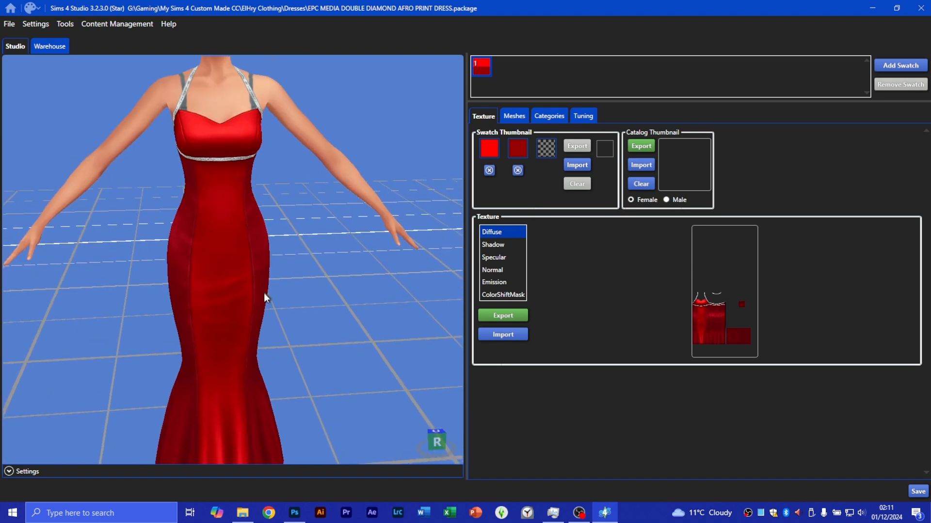
scroll(267, 302, down, 1)
scroll(276, 314, down, 3)
mouse_move(167, 344)
right_down()
mouse_move(321, 350)
mouse_move(409, 327)
mouse_move(793, 307)
mouse_move(529, 348)
right_up()
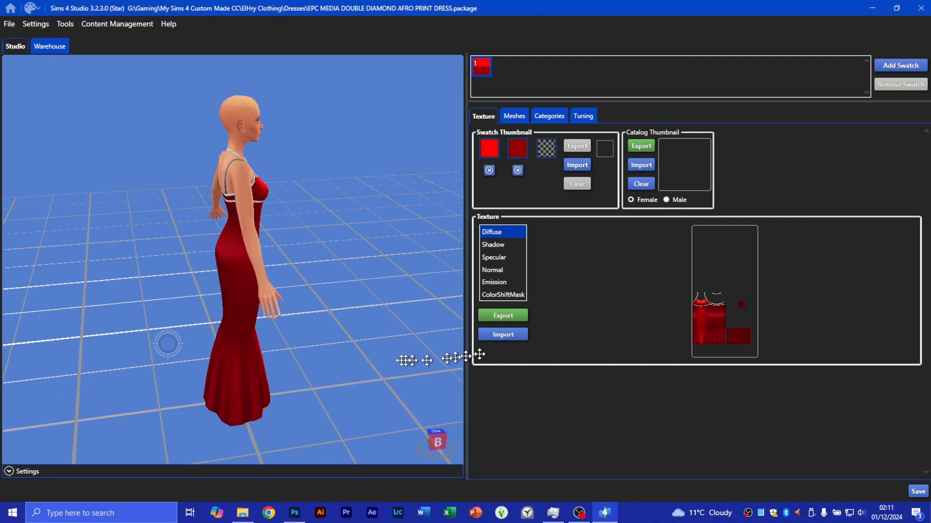
drag(406, 360, 323, 354)
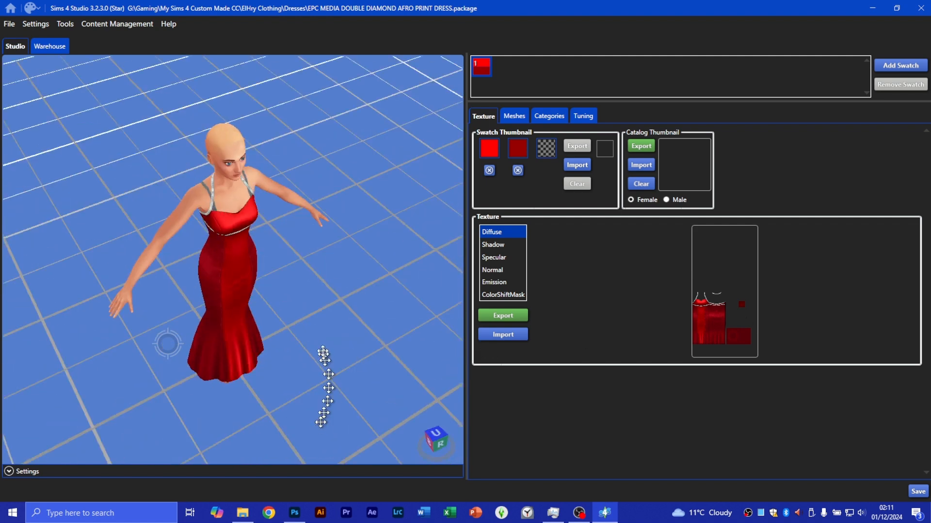
mouse_move(321, 423)
mouse_down()
mouse_move(141, 197)
mouse_move(87, 297)
mouse_move(255, 393)
mouse_move(220, 318)
mouse_move(246, 360)
mouse_move(306, 367)
mouse_move(301, 338)
mouse_move(291, 396)
mouse_move(146, 266)
mouse_move(374, 253)
mouse_move(317, 417)
mouse_up()
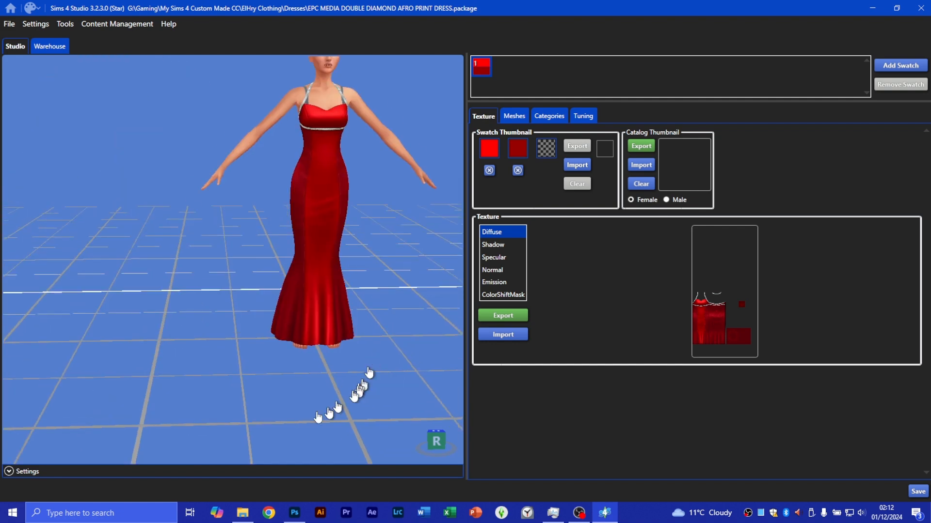
Compare close and distant front views of the full-length gown on the model
drag(369, 372, 214, 364)
scroll(214, 364, up, 3)
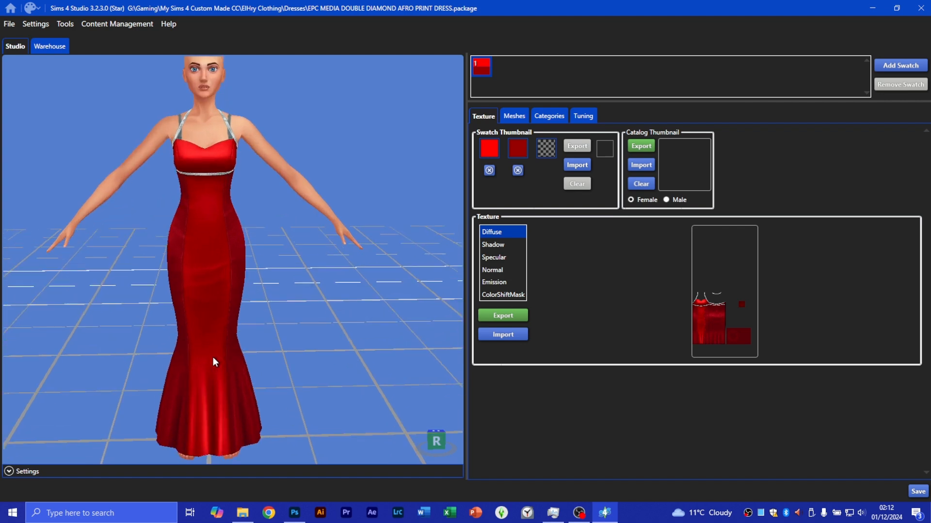
scroll(213, 358, up, 5)
scroll(213, 358, down, 6)
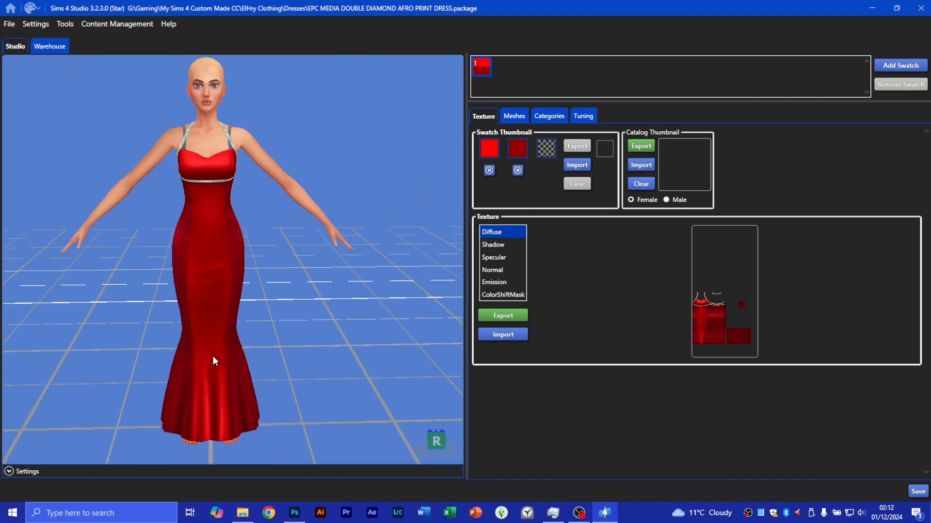
scroll(214, 362, down, 4)
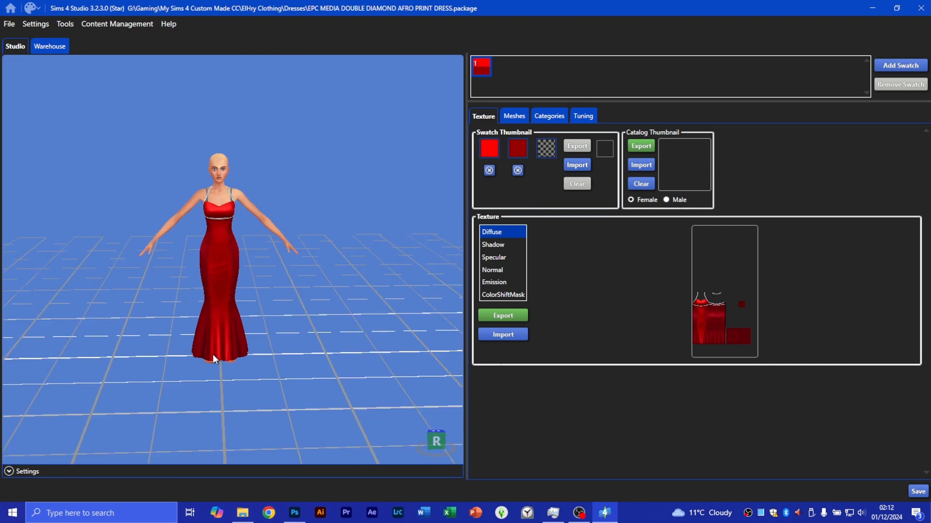
scroll(215, 359, up, 2)
scroll(215, 359, down, 5)
scroll(215, 359, up, 2)
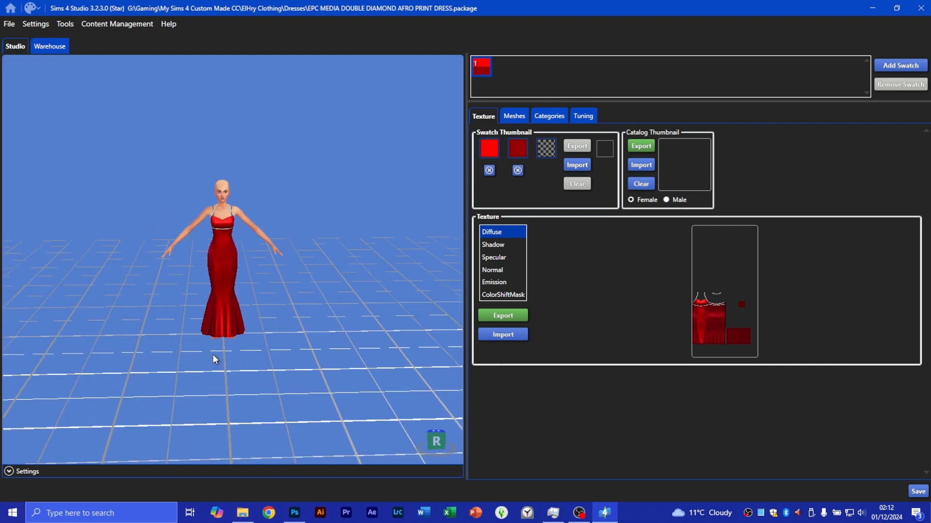
scroll(214, 354, up, 3)
scroll(301, 310, down, 2)
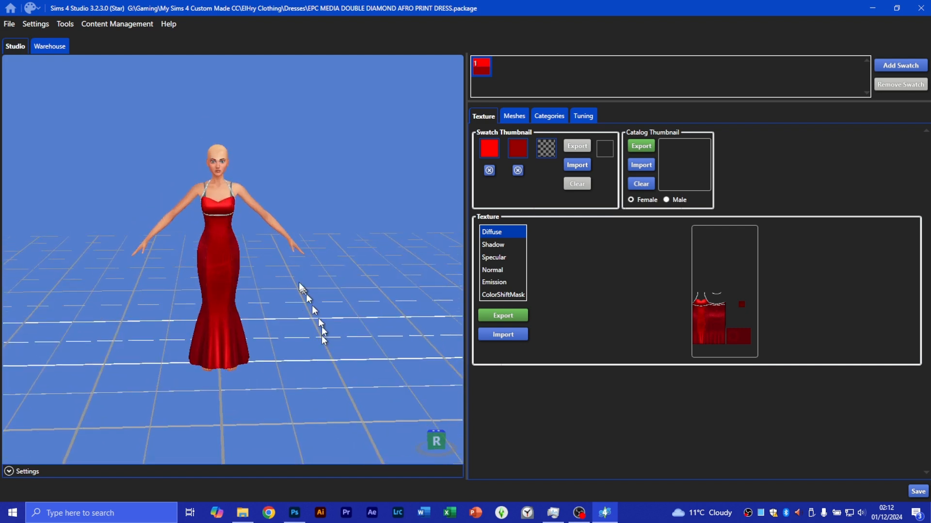
Inspect the gown from low angles, from behind and from above, ending on a front view of the whole dress
mouse_move(300, 288)
mouse_down()
mouse_move(338, 364)
mouse_move(351, 424)
mouse_move(249, 434)
mouse_move(172, 369)
mouse_move(235, 246)
mouse_move(274, 236)
mouse_up()
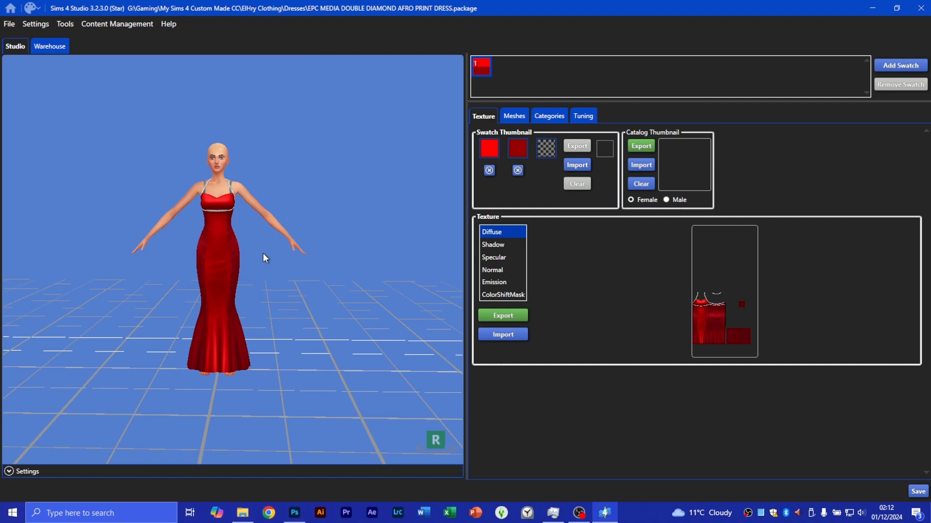
scroll(262, 253, up, 5)
mouse_move(160, 300)
mouse_down()
mouse_move(738, 309)
mouse_move(492, 327)
mouse_move(71, 305)
mouse_up()
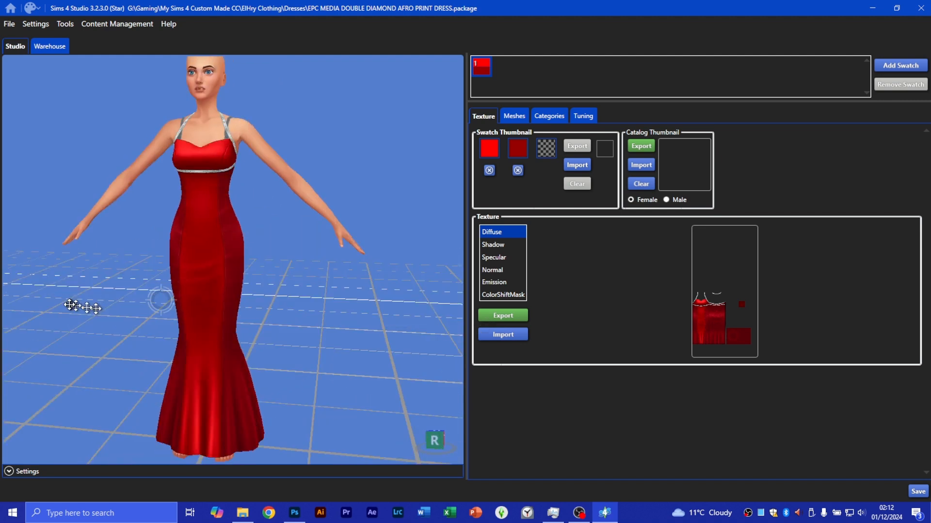
right_drag(72, 305, 151, 171)
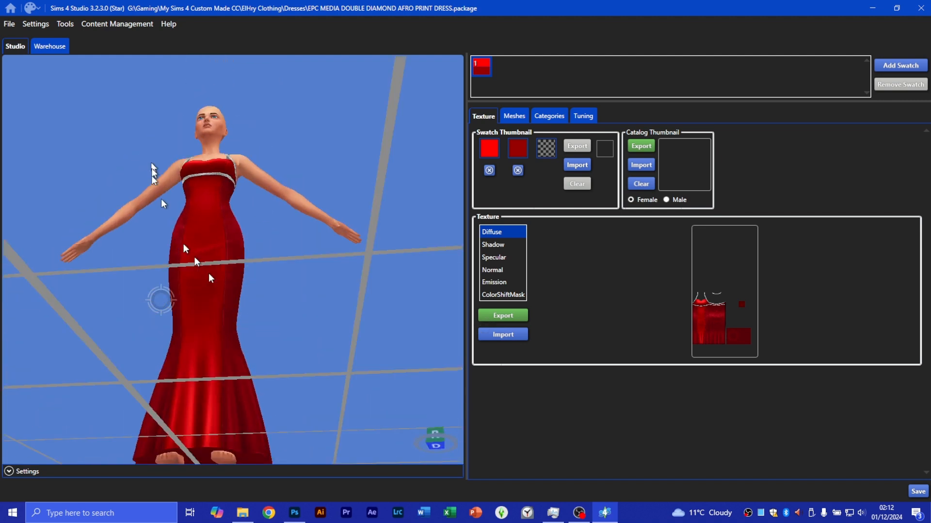
right_drag(299, 365, 269, 484)
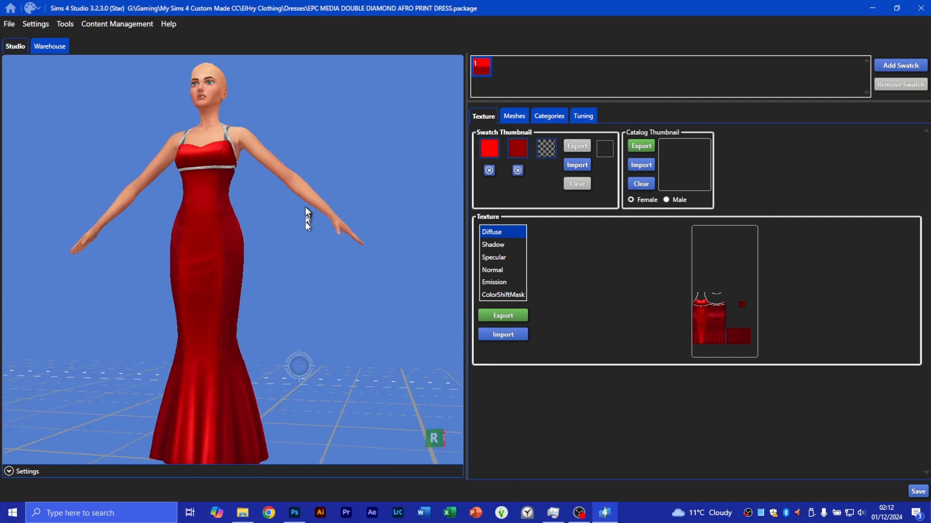
right_drag(305, 206, 101, 289)
right_drag(173, 300, 217, 316)
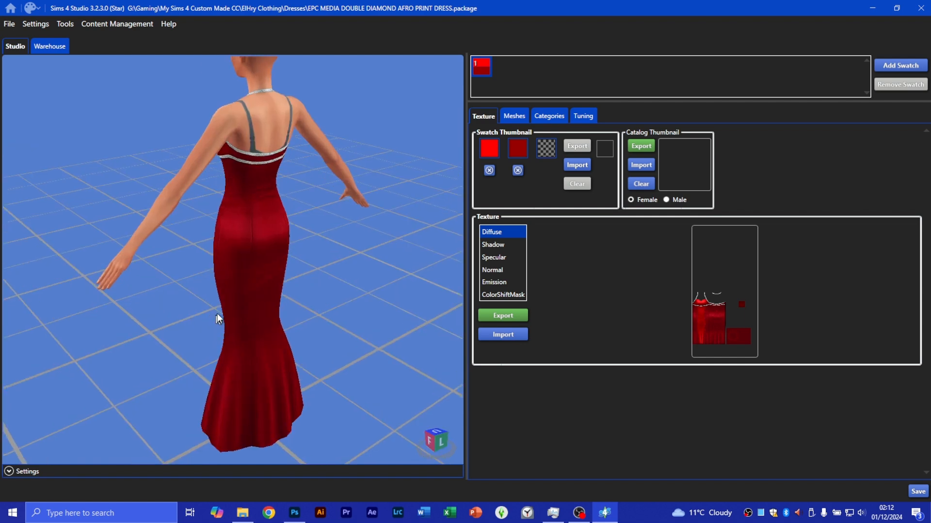
scroll(217, 314, up, 3)
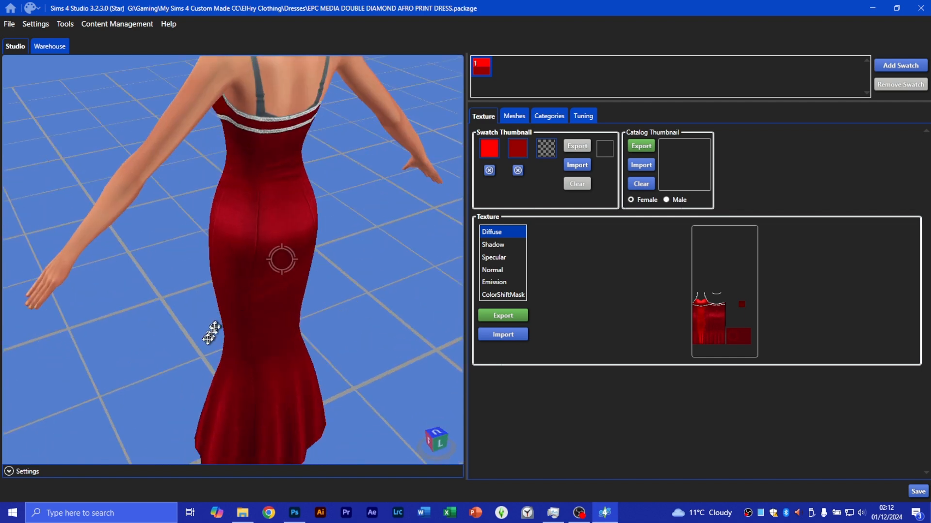
right_drag(211, 334, 398, 300)
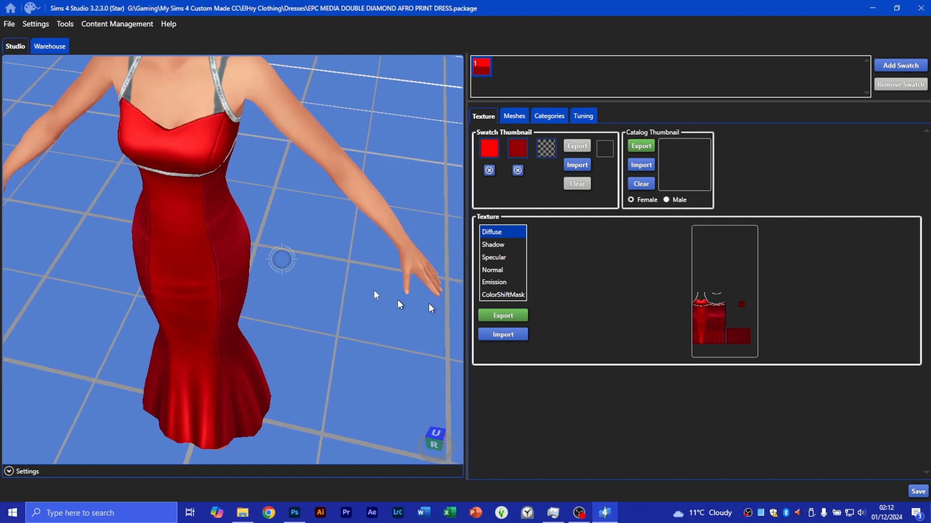
scroll(397, 299, up, 2)
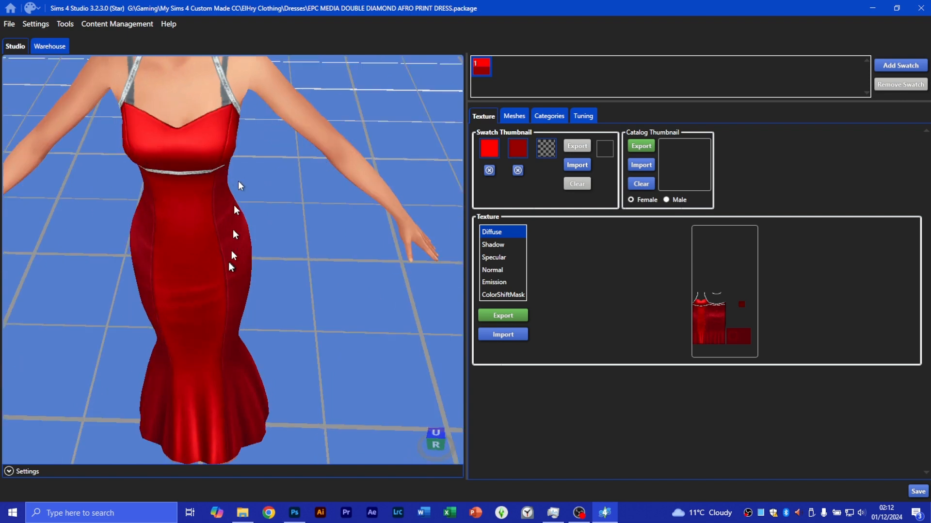
scroll(194, 304, down, 2)
mouse_move(193, 304)
right_down()
mouse_move(249, 291)
mouse_move(270, 252)
mouse_move(240, 232)
mouse_move(187, 231)
mouse_move(192, 193)
right_up()
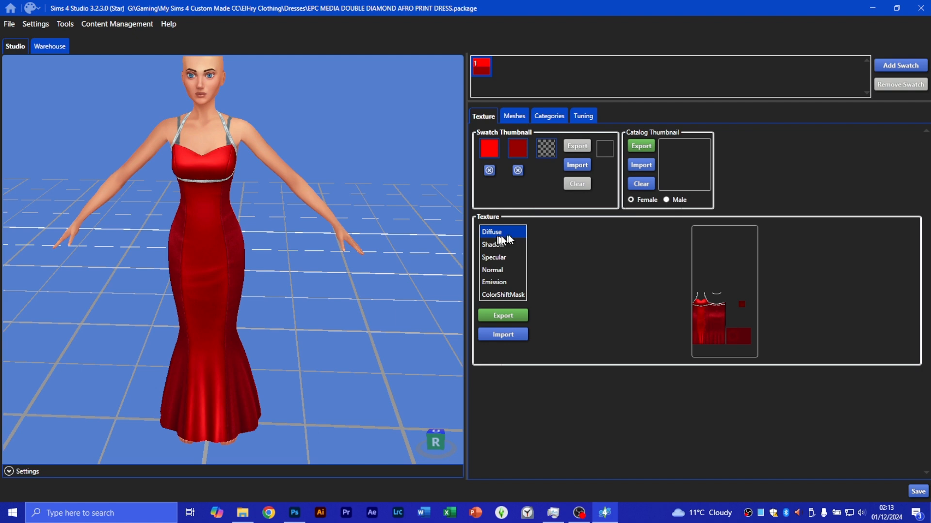
Look through the gown's Shadow, Specular and Normal texture maps and return to the Diffuse texture
click(493, 245)
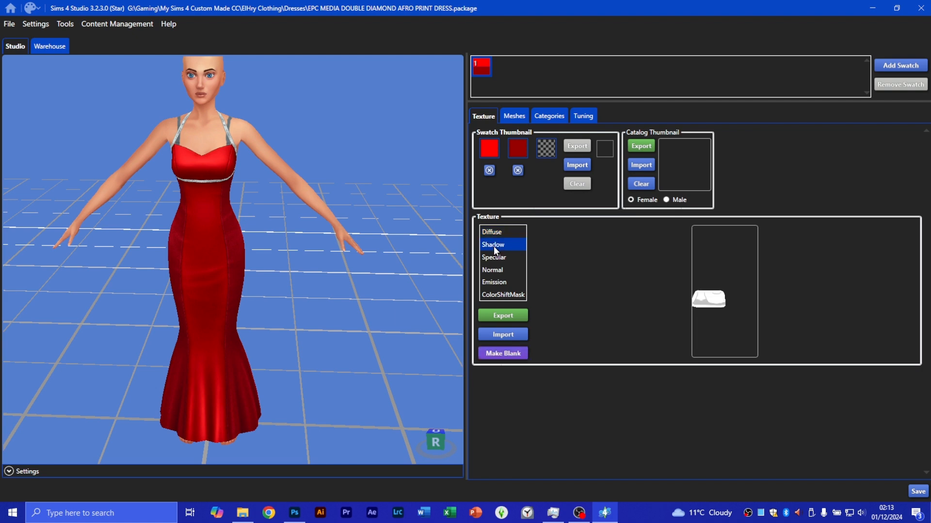
click(495, 257)
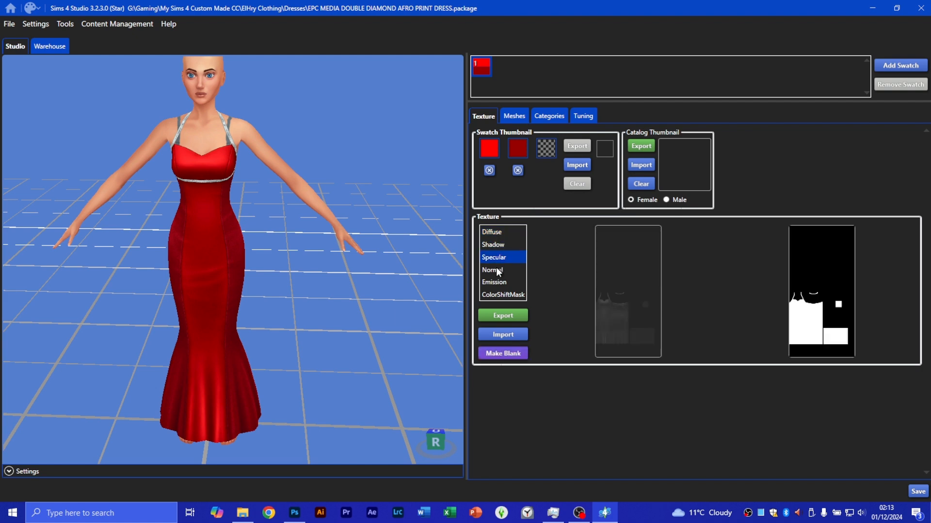
click(496, 267)
click(496, 232)
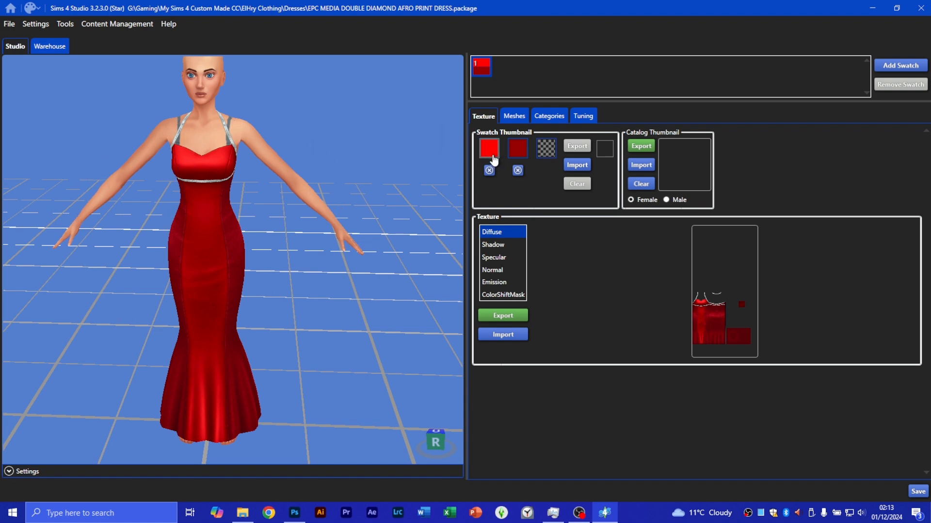
Set the swatch thumbnail's first color to a dark red sampled from the gown and remove its second color
mouse_move(491, 154)
click(443, 188)
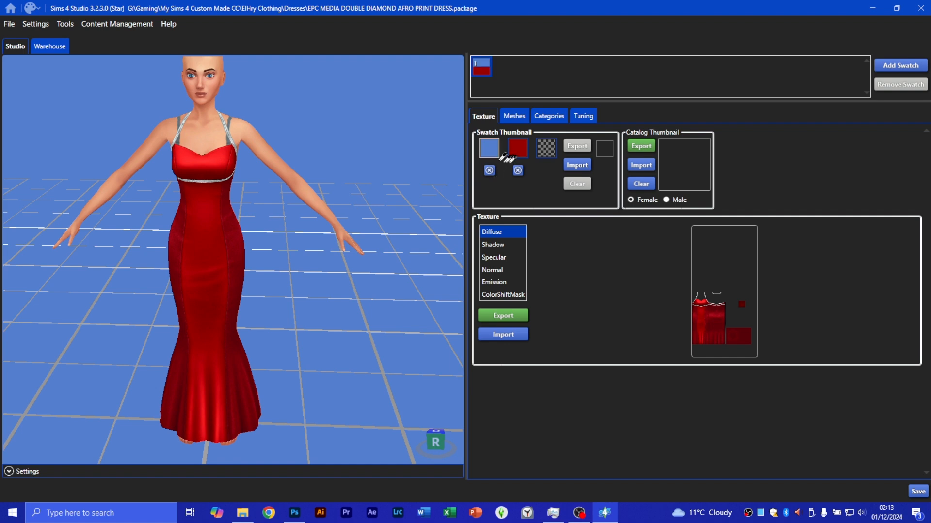
click(206, 245)
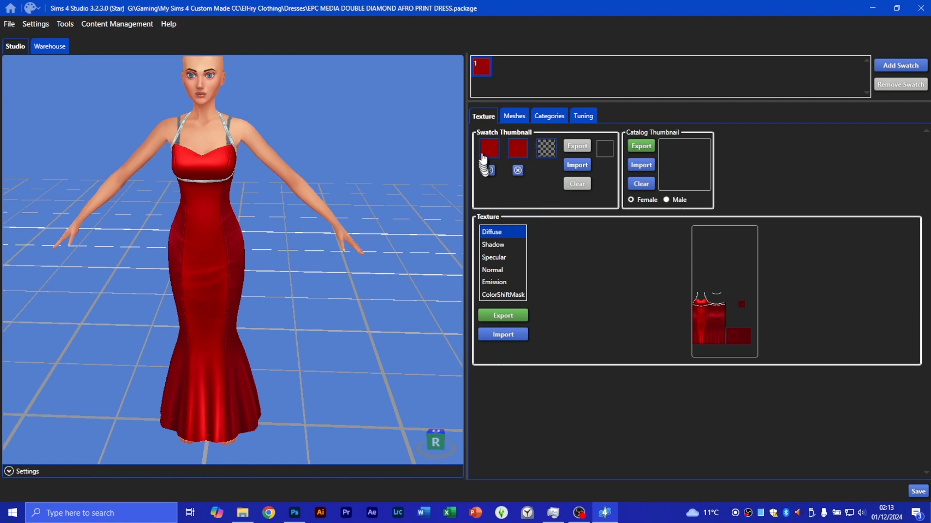
click(517, 170)
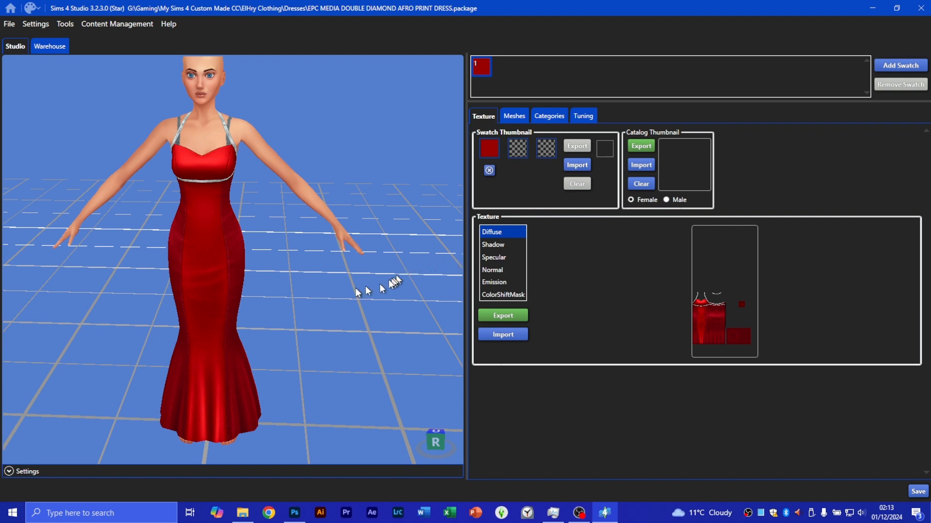
Review the gown's category settings, from outfit type and age flags through fabric, style and colors down to the part flags
click(518, 121)
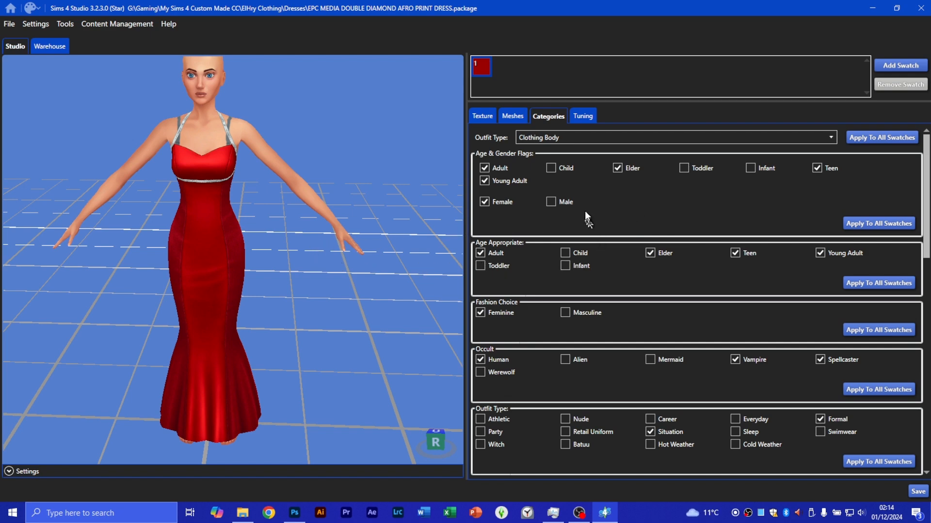
scroll(614, 224, down, 3)
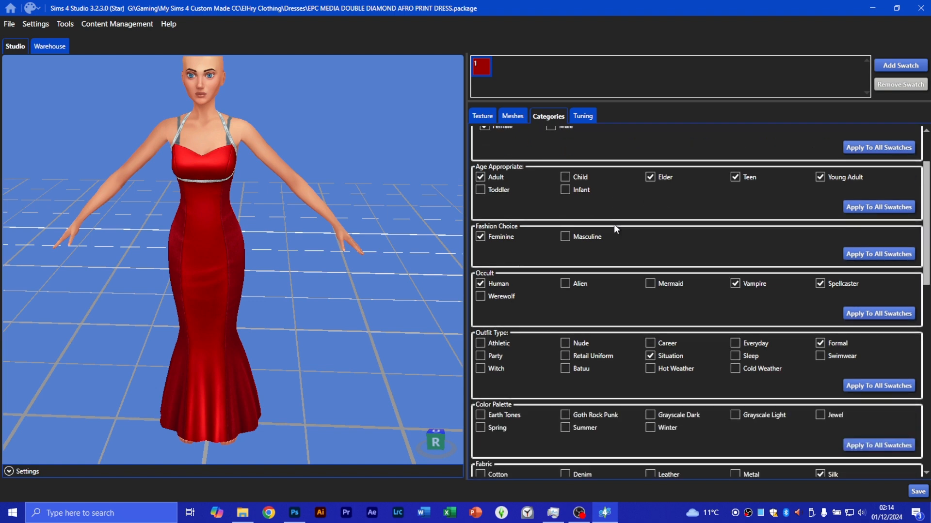
scroll(615, 230, up, 3)
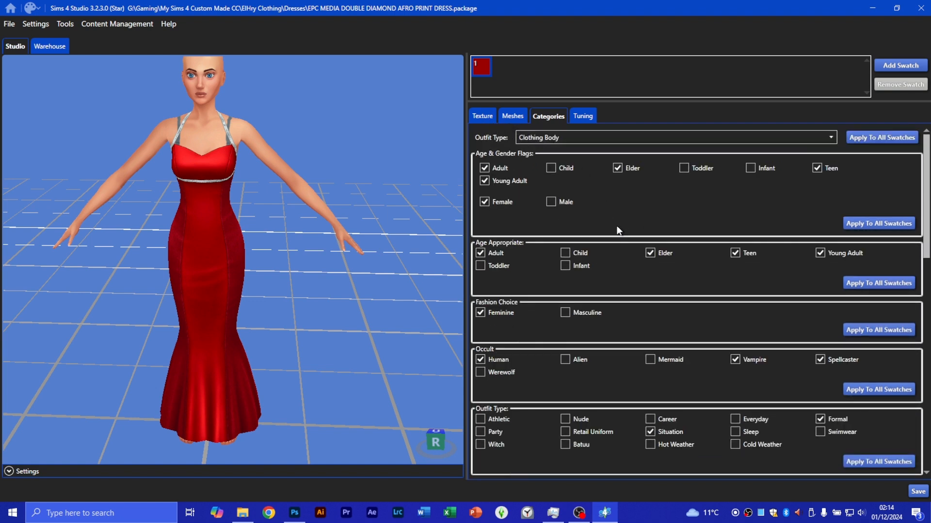
scroll(618, 230, down, 4)
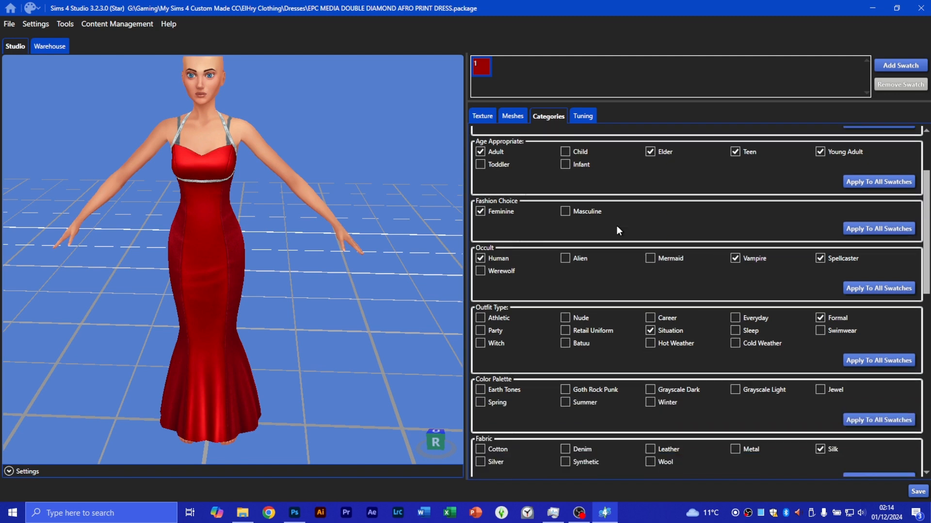
scroll(616, 230, down, 4)
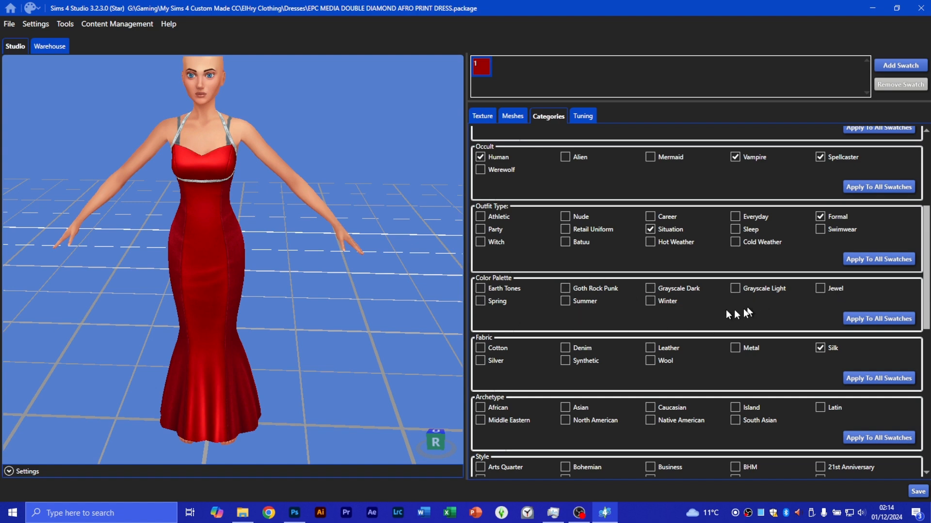
scroll(722, 307, down, 1)
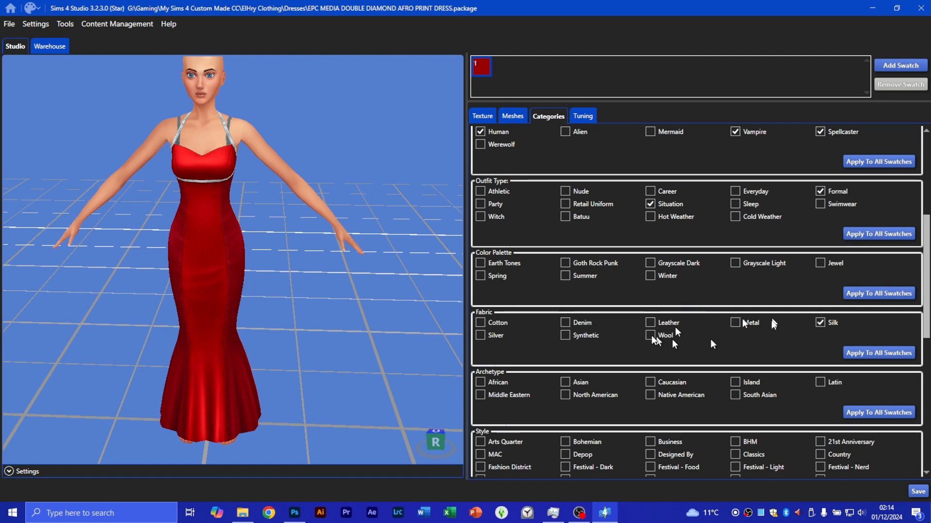
scroll(615, 395, down, 1)
scroll(615, 394, down, 1)
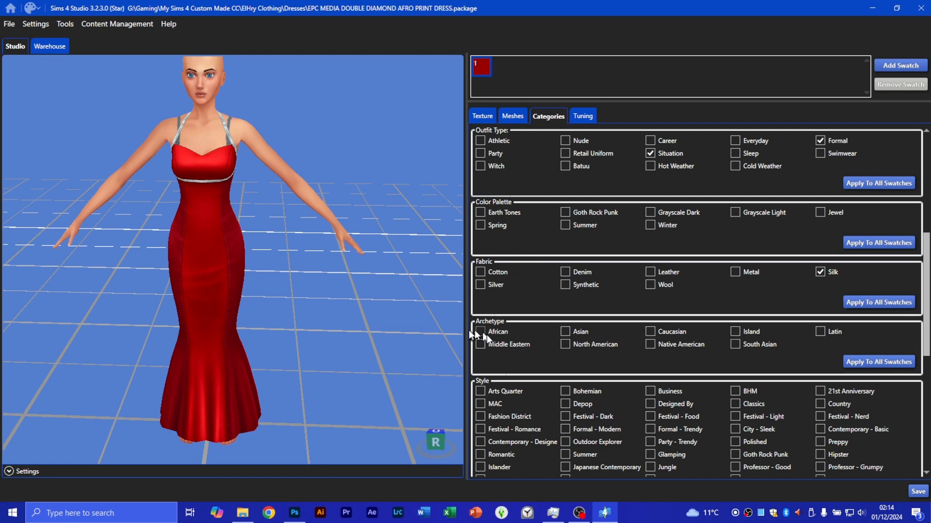
scroll(494, 342, down, 3)
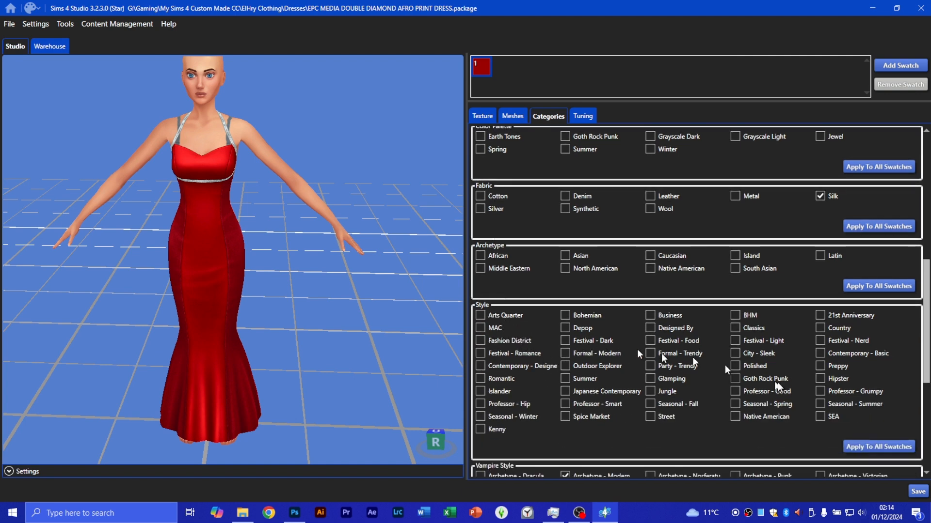
scroll(780, 389, down, 1)
scroll(775, 383, down, 5)
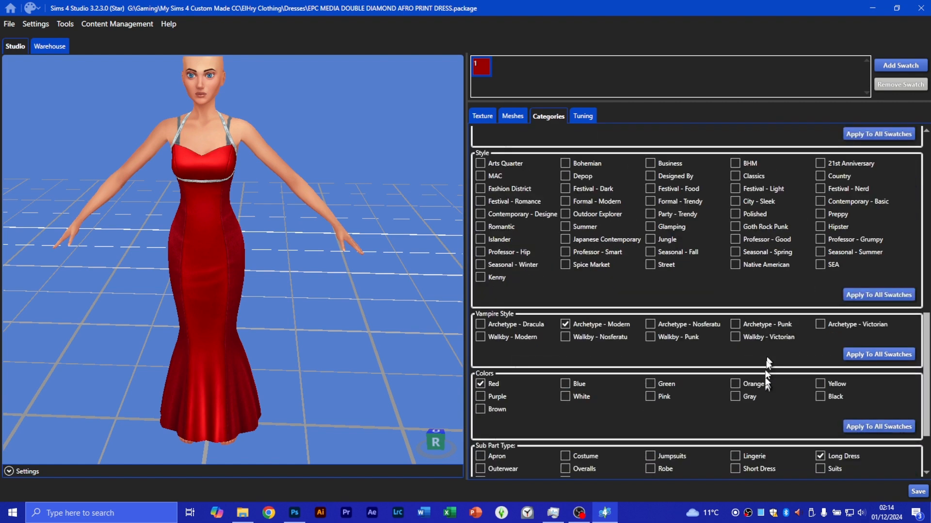
scroll(756, 302, up, 1)
scroll(727, 286, down, 3)
scroll(700, 268, down, 2)
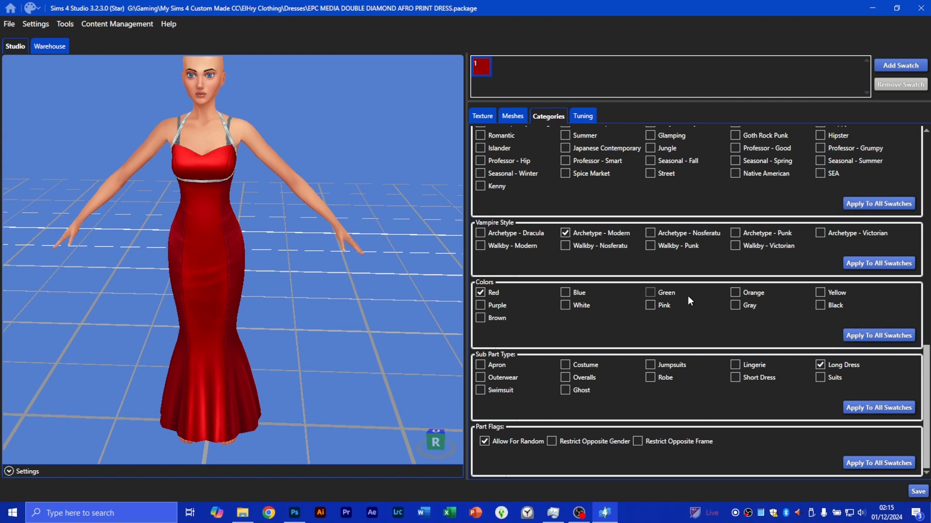
Return to the start of the category settings and check the gown's tuning options
scroll(625, 271, up, 6)
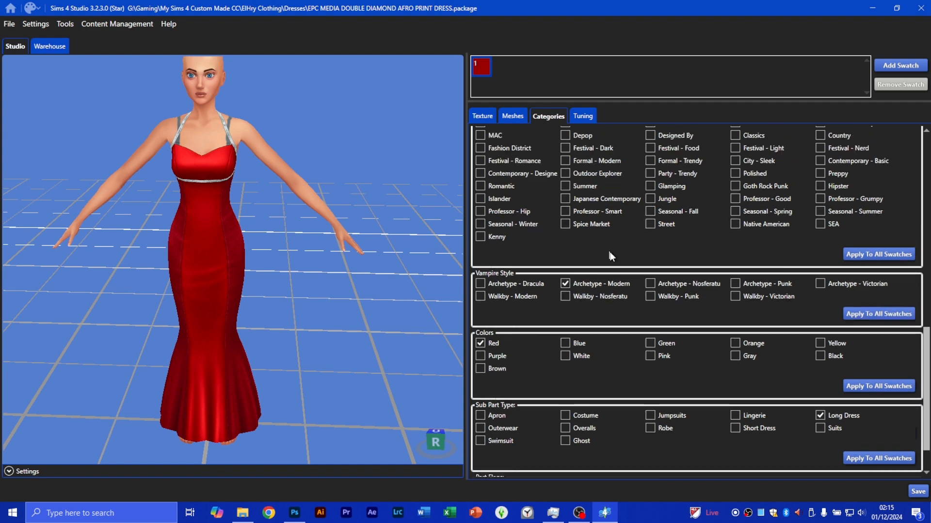
scroll(615, 252, up, 6)
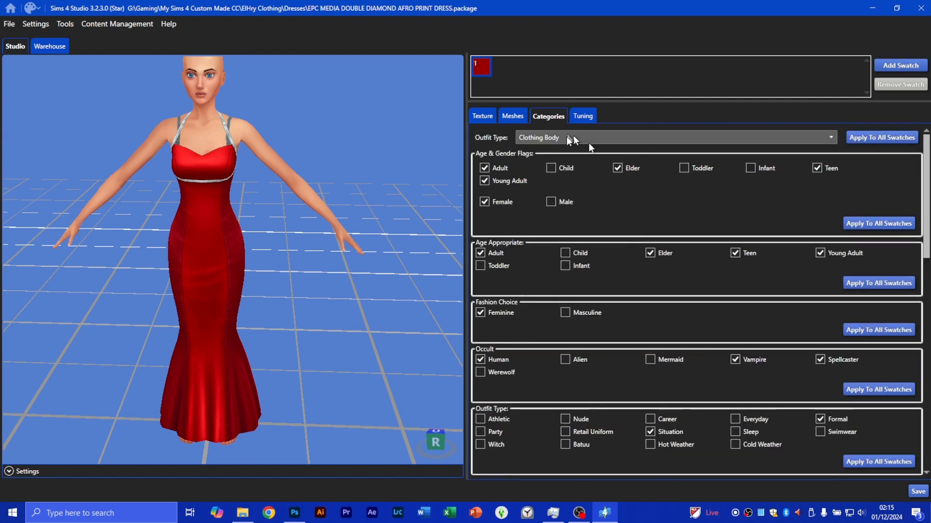
click(581, 116)
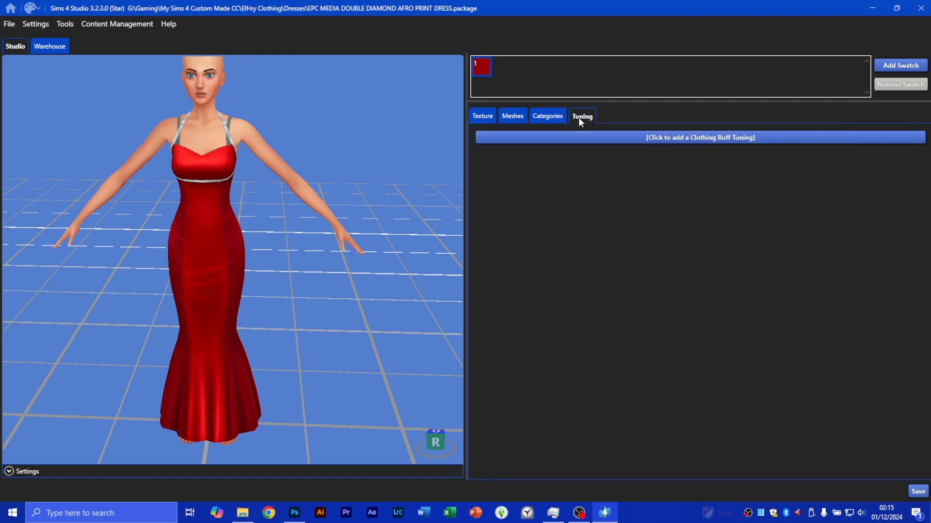
click(546, 120)
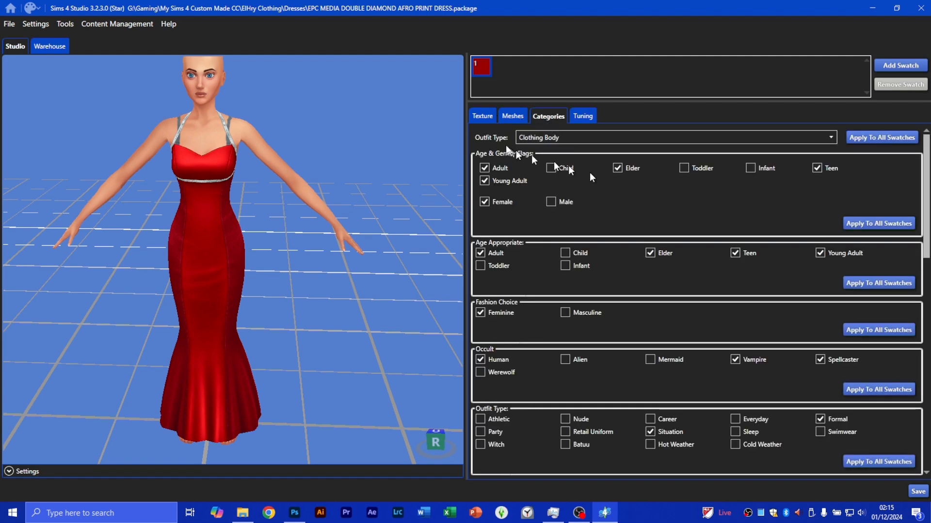
Export the gown's Diffuse texture as a PNG named DOUBLE DIAMOND BASE in the Dresses folder
click(486, 117)
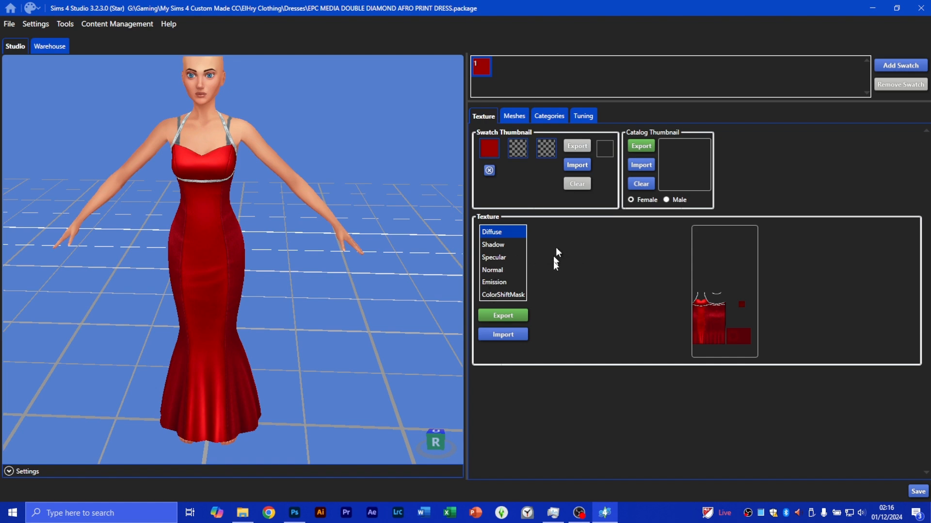
click(522, 320)
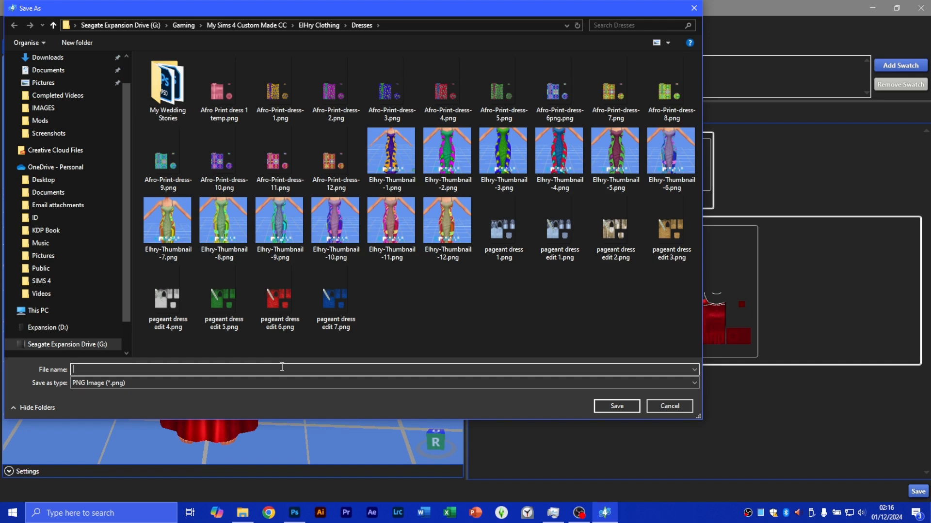
text(DOUBLE DIAMOND BASE)
key(Return)
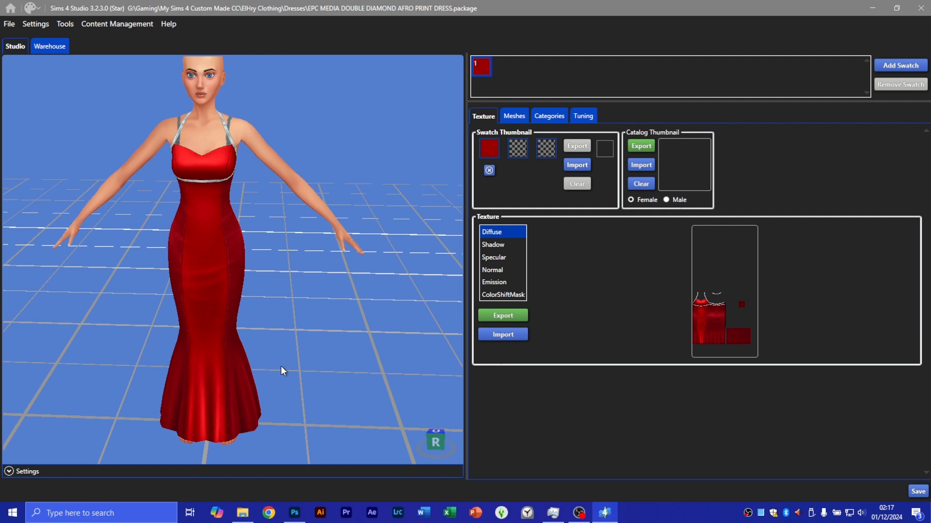
Switch to the Dresses folder, open DOUBLE DIAMOND BASE.png in Adobe Photoshop 2024 and maximize the Photoshop window
key(alt+Tab)
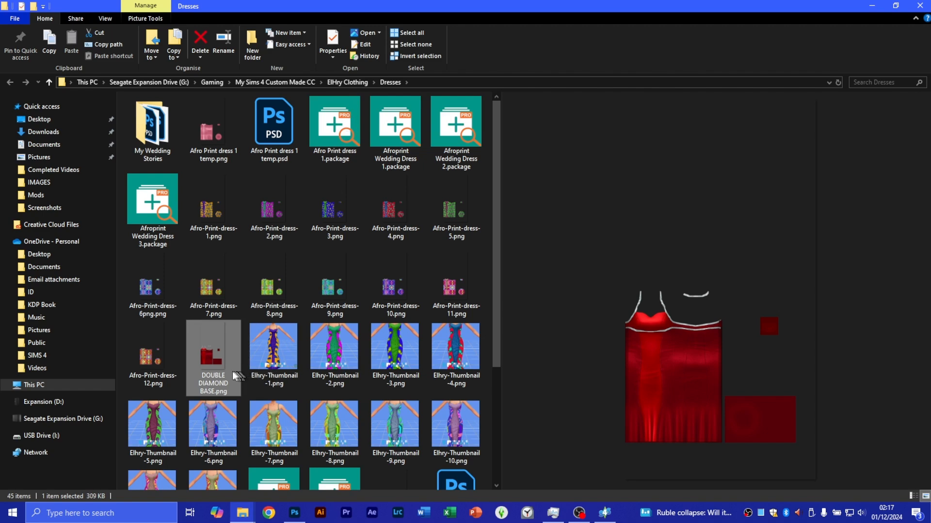
click(378, 34)
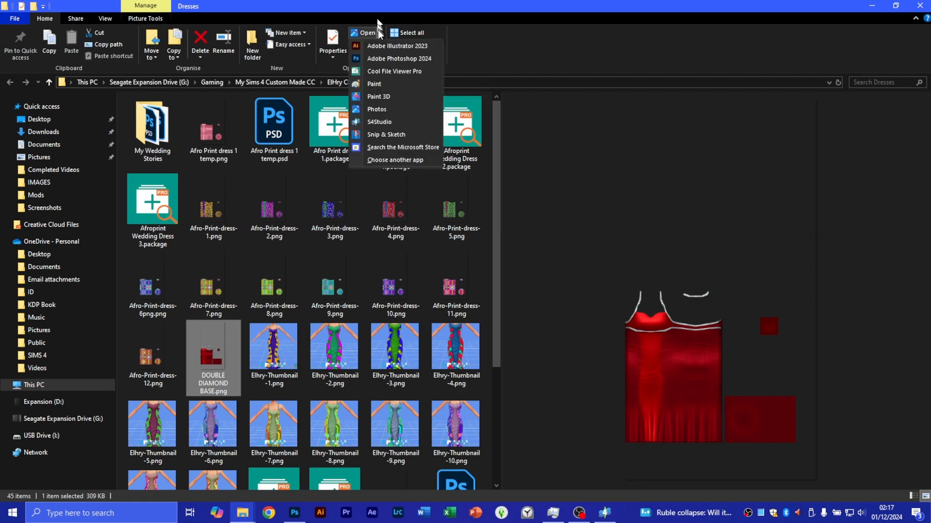
click(377, 58)
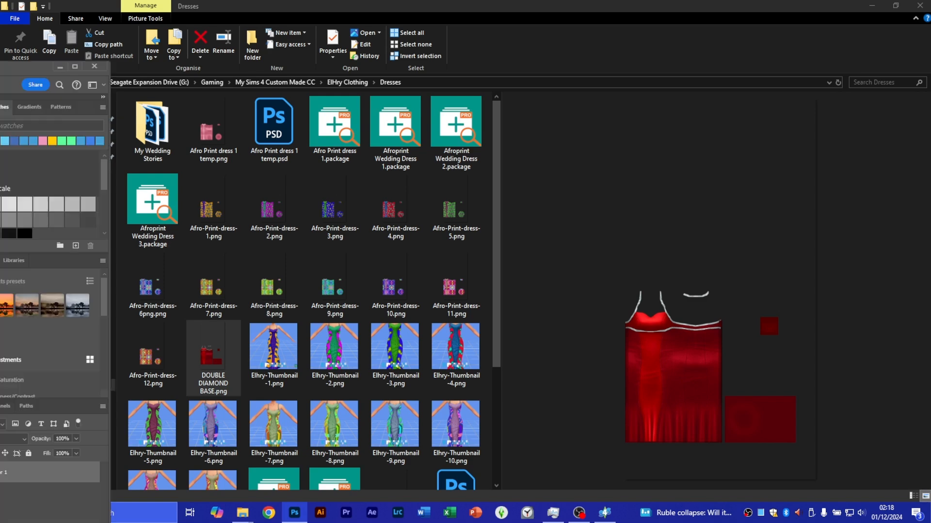
drag(0, 66, 382, 116)
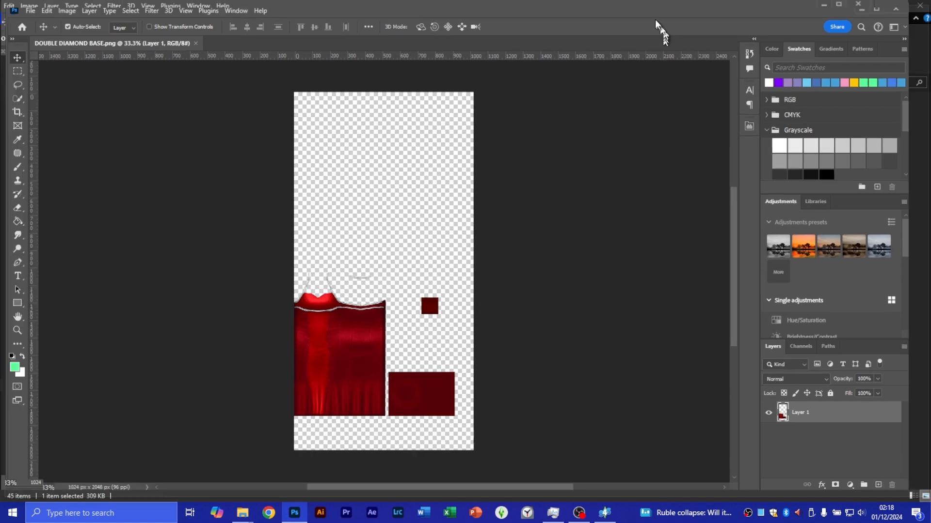
double_click(655, 19)
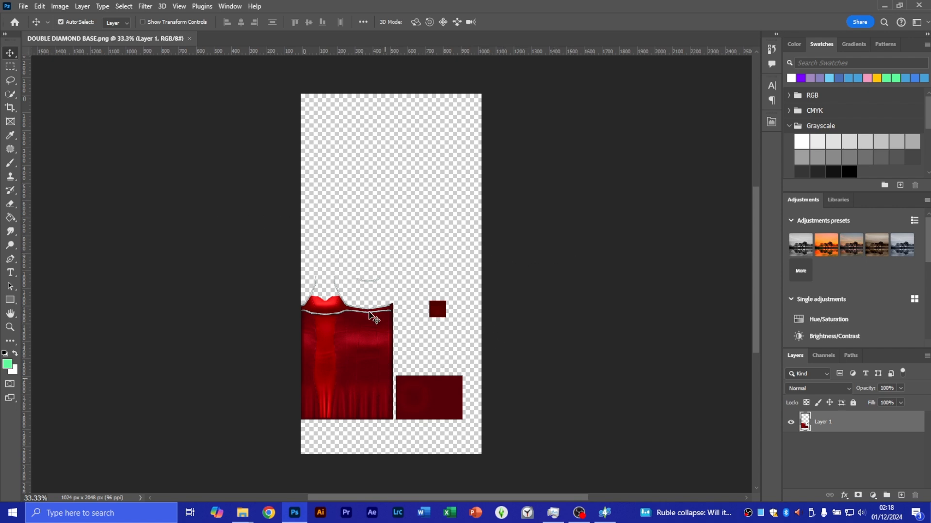
Examine the exported texture's layout and compare it with the gown on the model in Sims 4 Studio, returning to Photoshop
scroll(332, 281, up, 2)
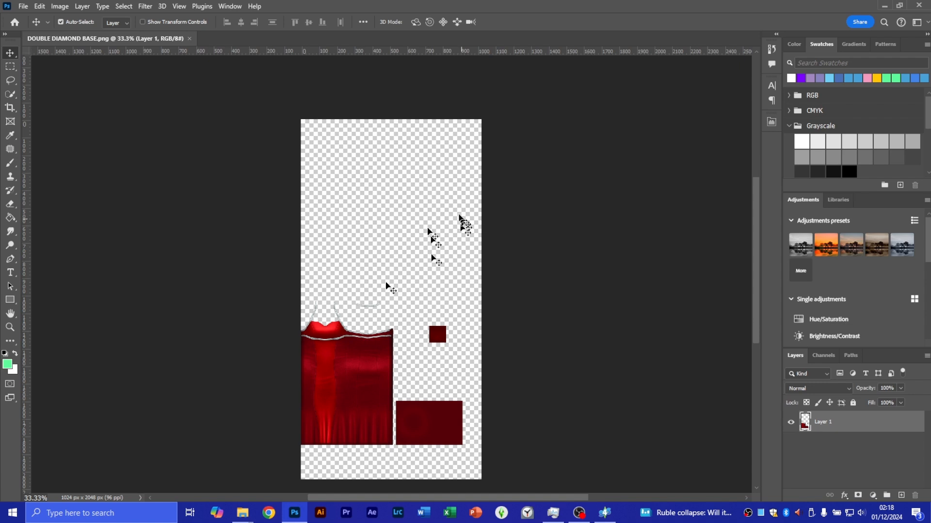
scroll(456, 222, down, 1)
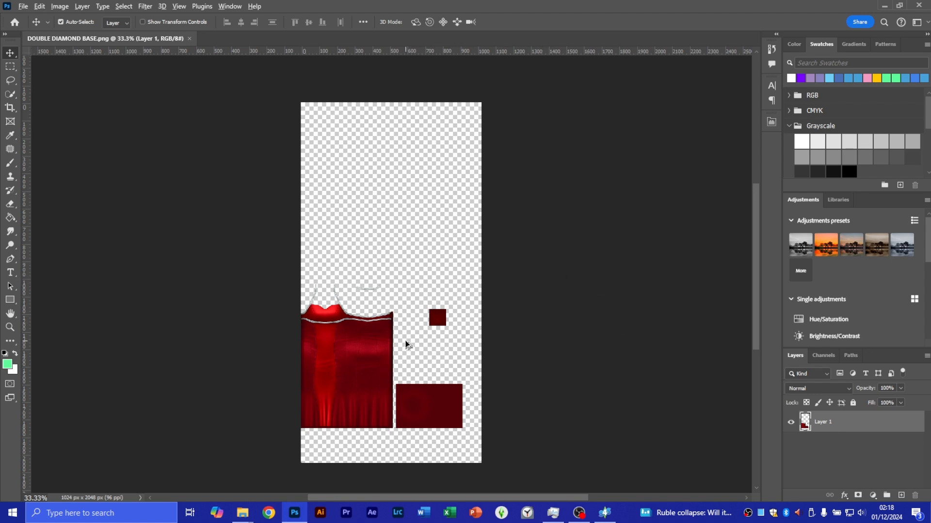
alt+scroll(404, 335, up, 3)
scroll(404, 329, down, 2)
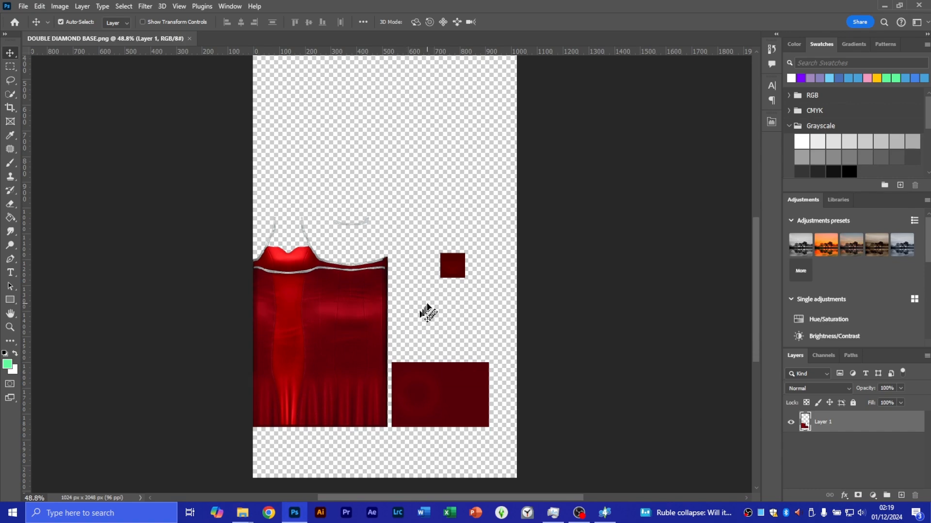
click(604, 513)
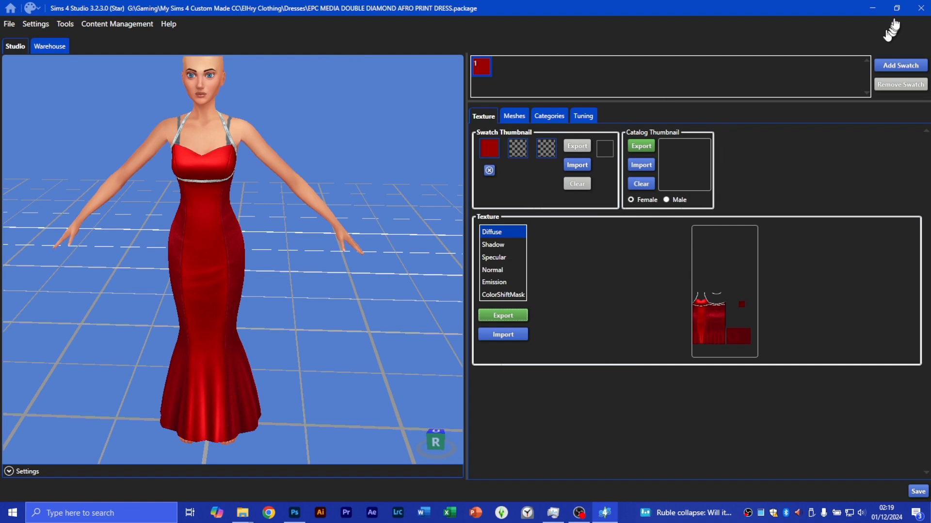
click(870, 9)
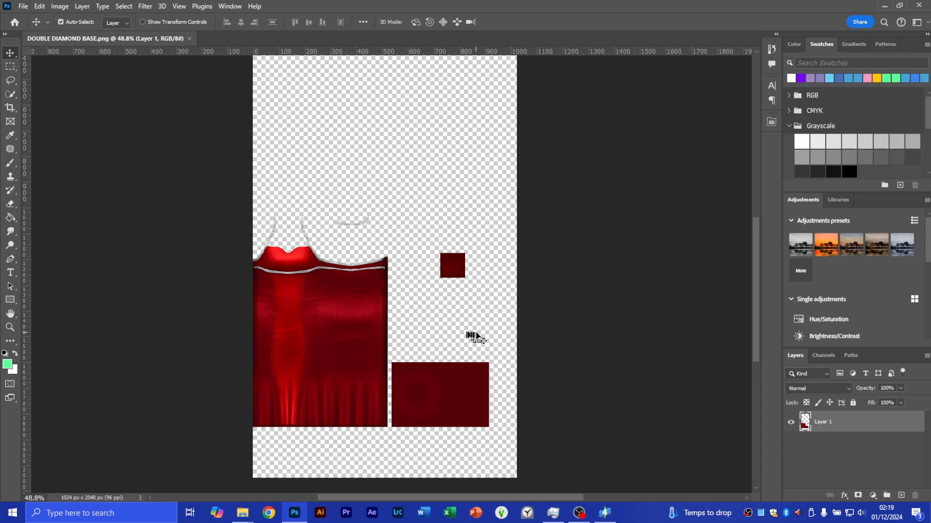
Examine the texture's bodice, straps, silver trim, skirt and separate red patches at close and full-canvas views
alt+scroll(477, 336, up, 5)
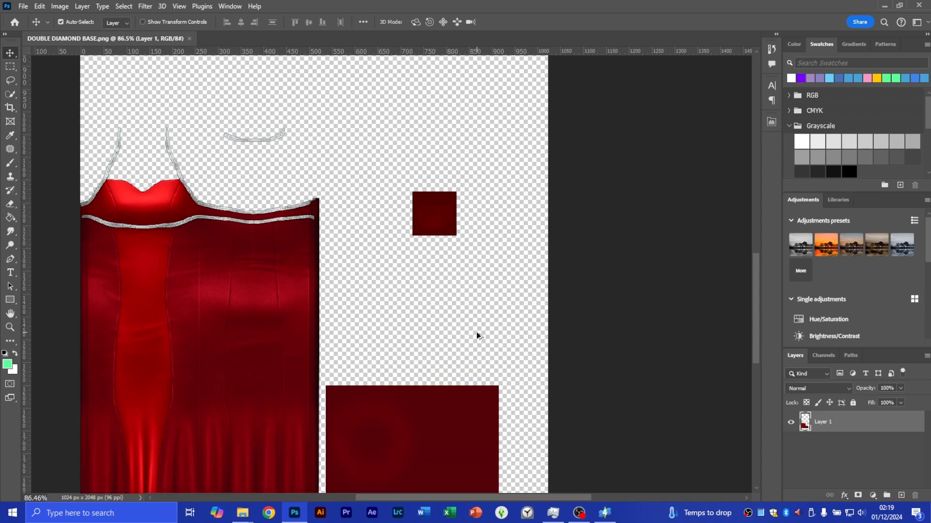
alt+scroll(477, 336, down, 3)
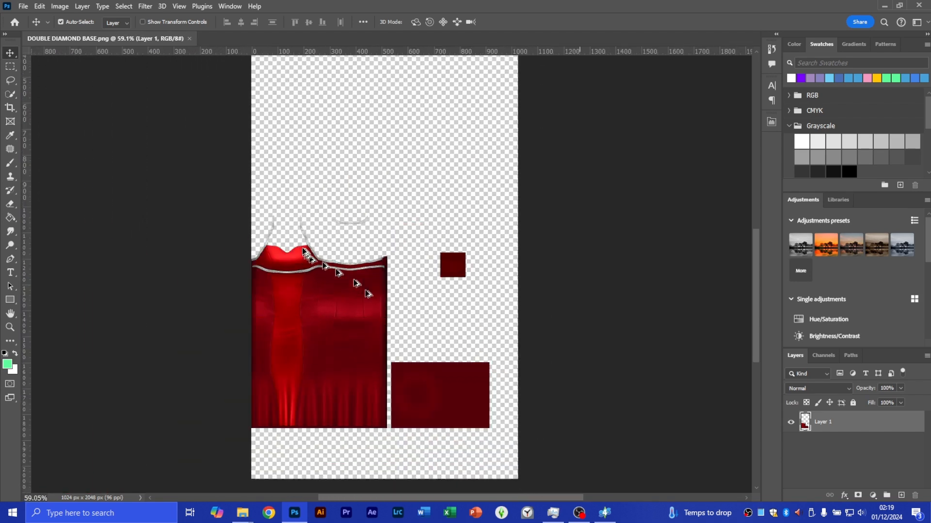
alt+scroll(302, 251, down, 2)
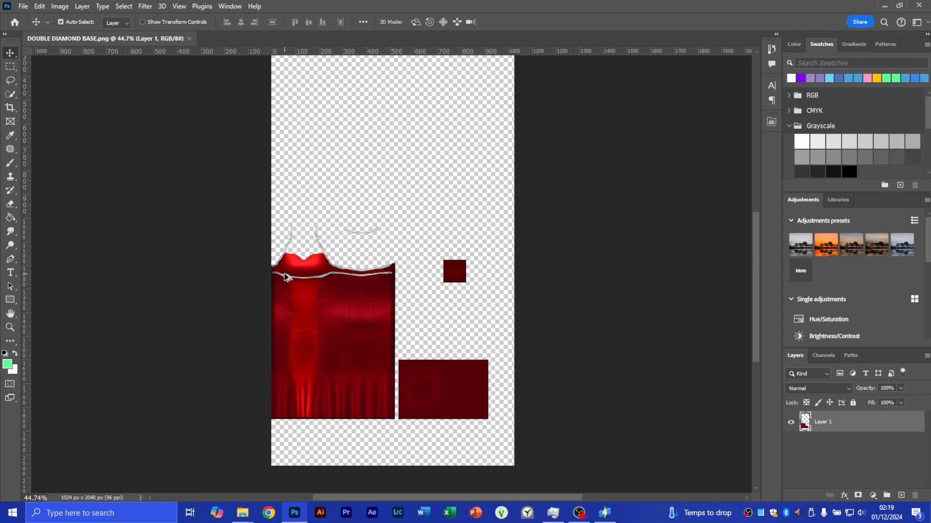
alt+scroll(285, 277, up, 5)
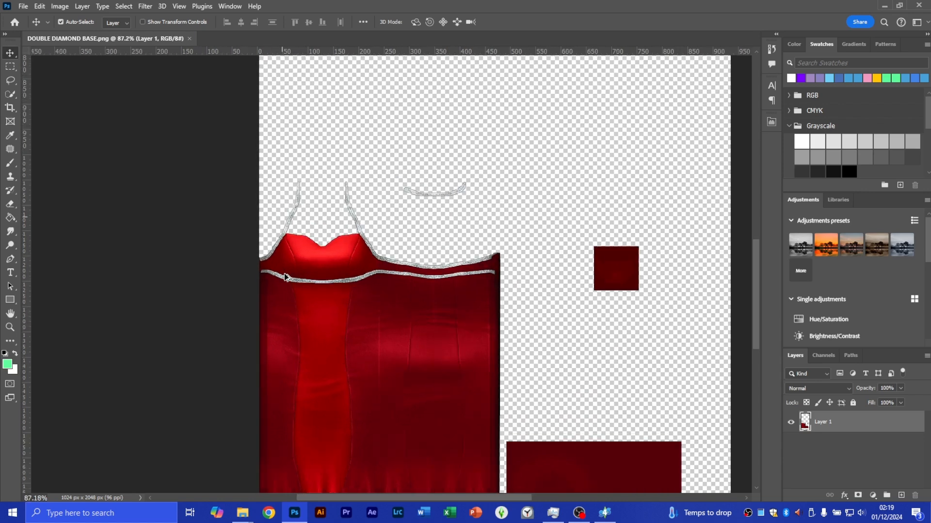
alt+scroll(285, 277, up, 1)
alt+scroll(285, 277, down, 3)
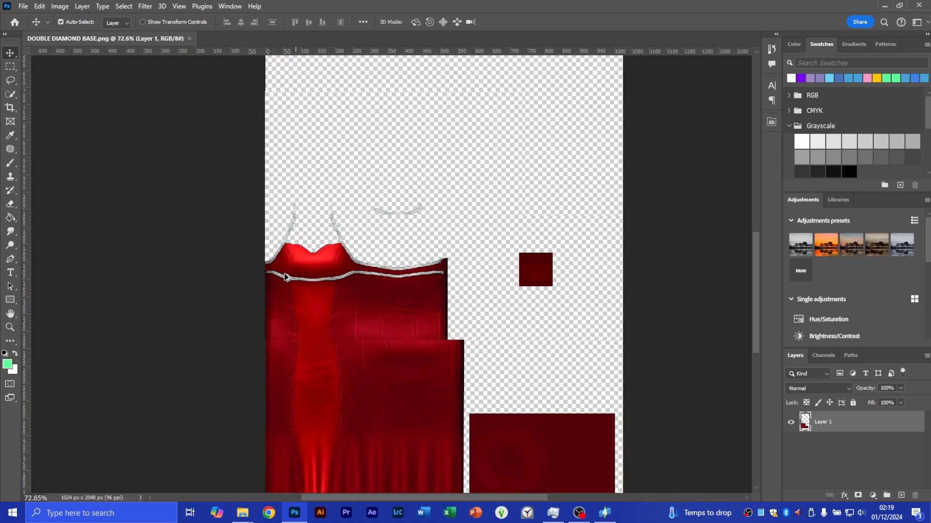
alt+scroll(356, 374, down, 5)
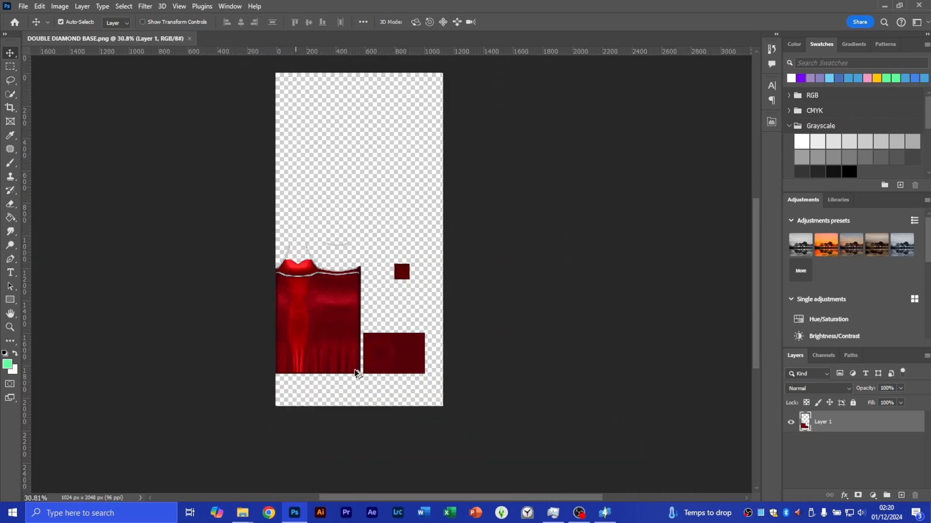
scroll(348, 370, up, 4)
alt+scroll(333, 357, up, 1)
scroll(327, 366, down, 4)
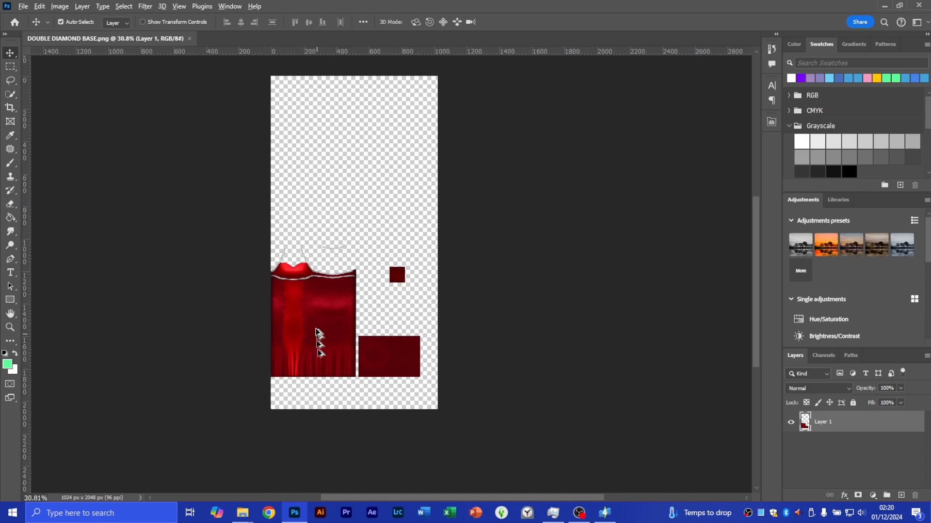
alt+scroll(316, 330, up, 5)
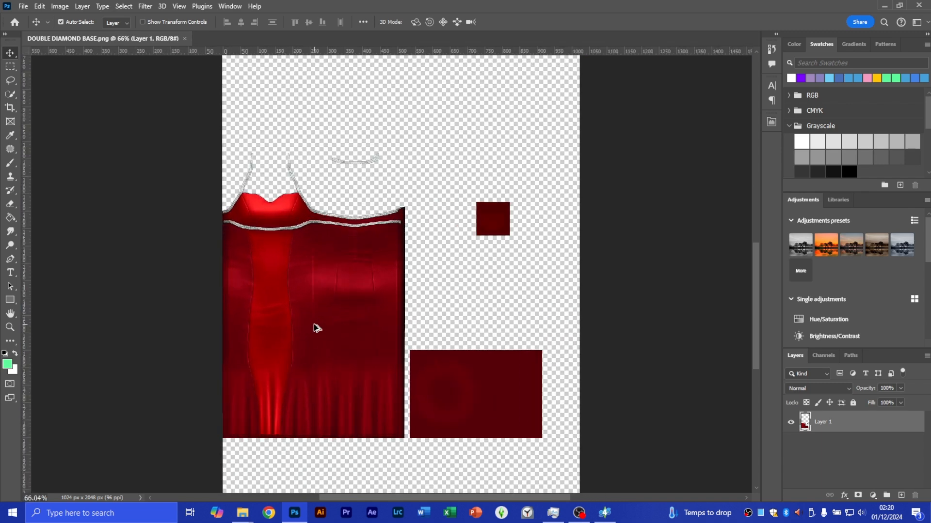
Duplicate Layer 1 under the default name Layer 1 copy and hide the original Layer 1
alt+scroll(316, 328, up, 1)
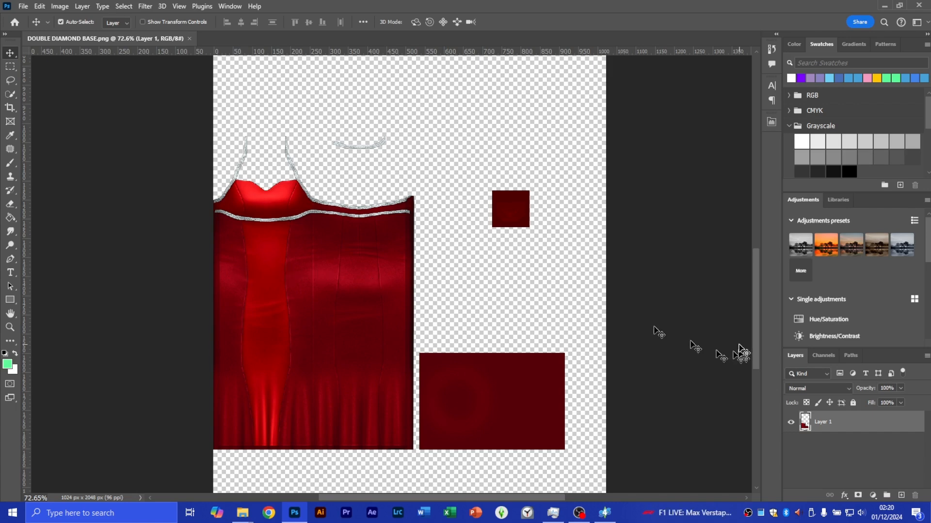
right_click(853, 423)
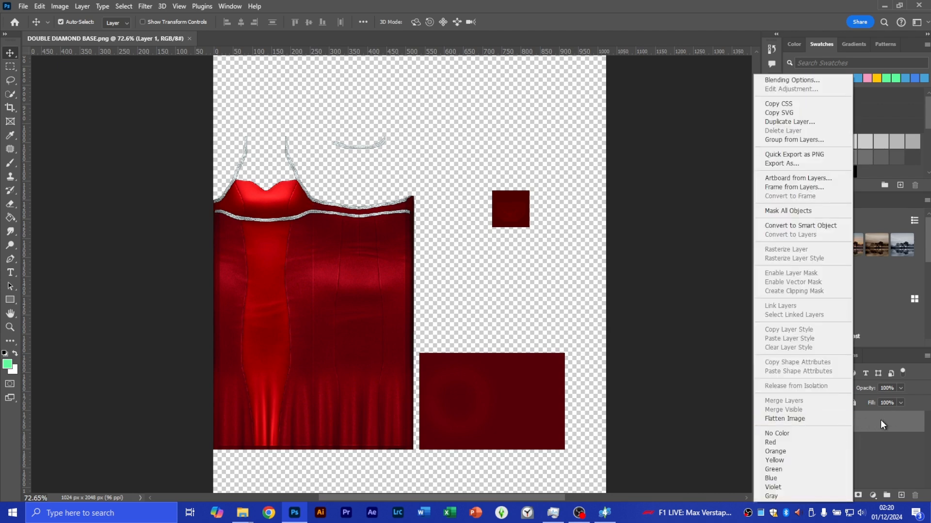
click(880, 422)
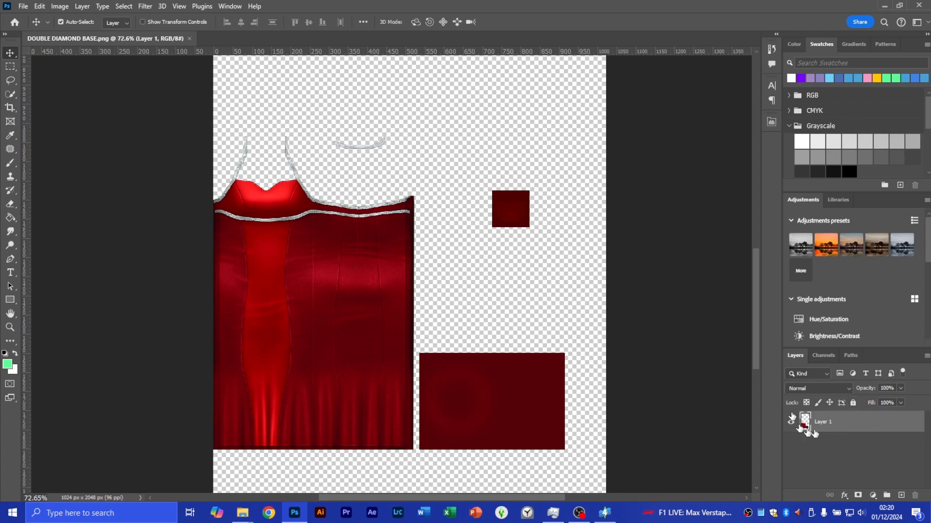
right_click(842, 427)
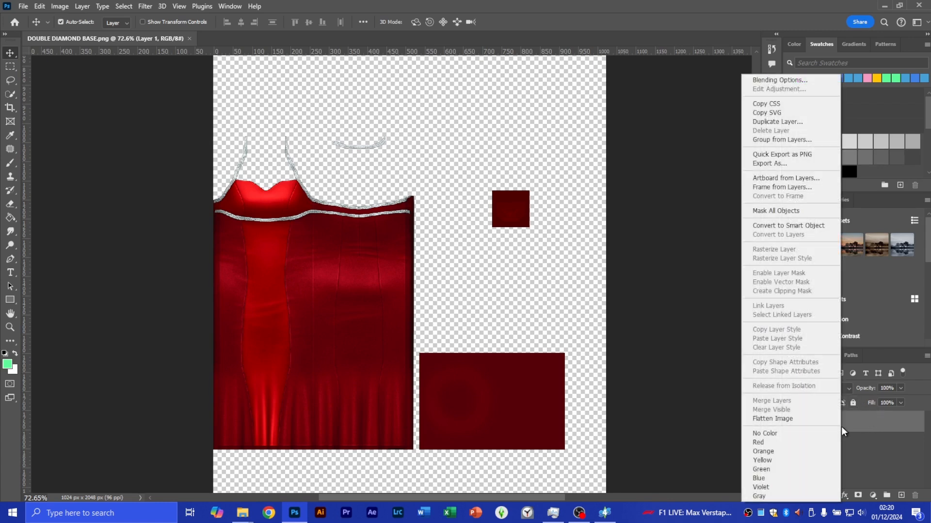
click(795, 122)
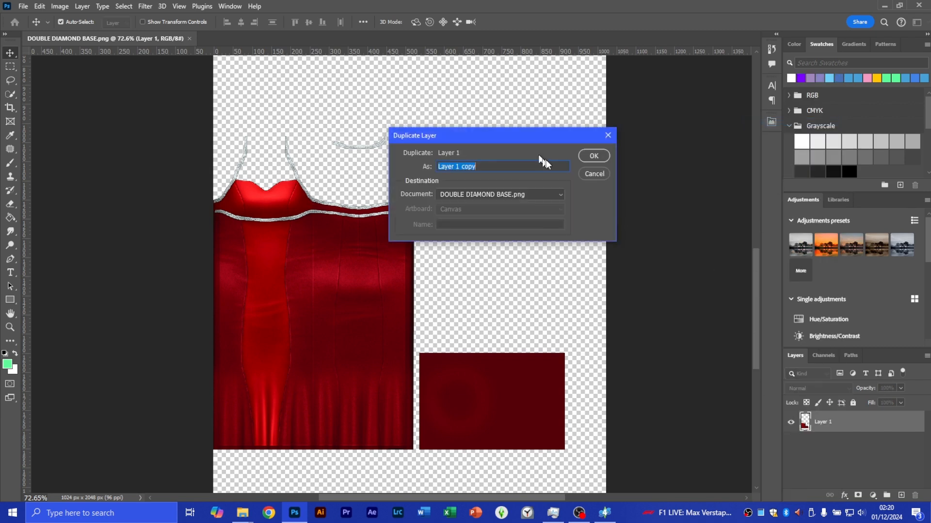
click(596, 158)
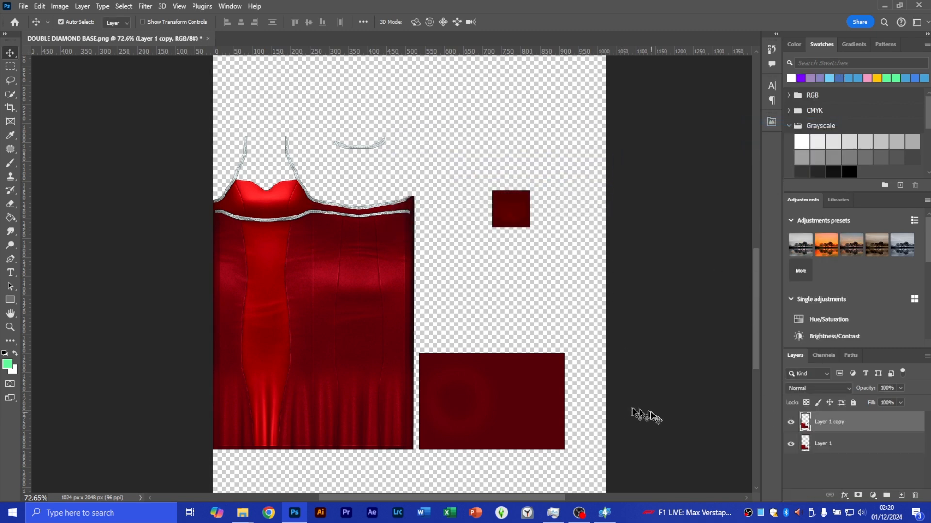
click(791, 444)
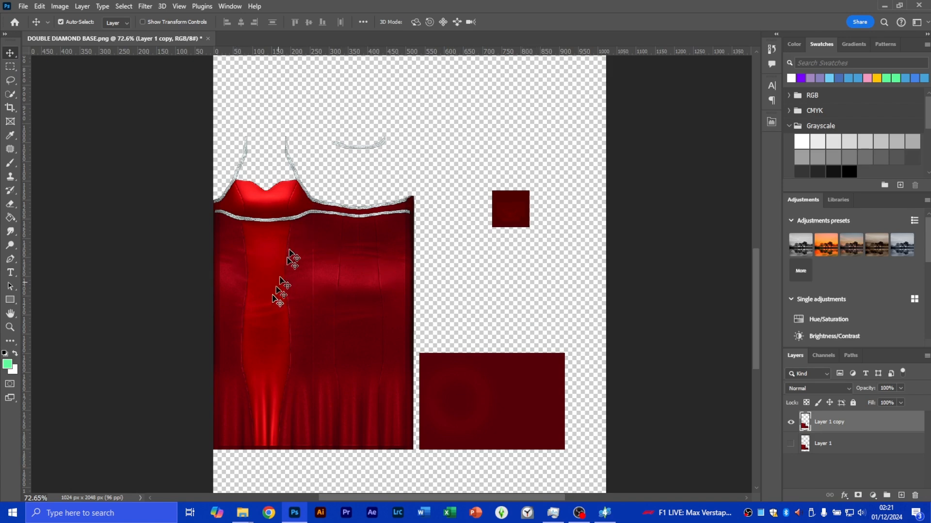
Erase the skirt's bright centre panel and the surrounding dark red fabric on Layer 1 copy with the Magic Eraser Tool
alt+scroll(214, 342, up, 1)
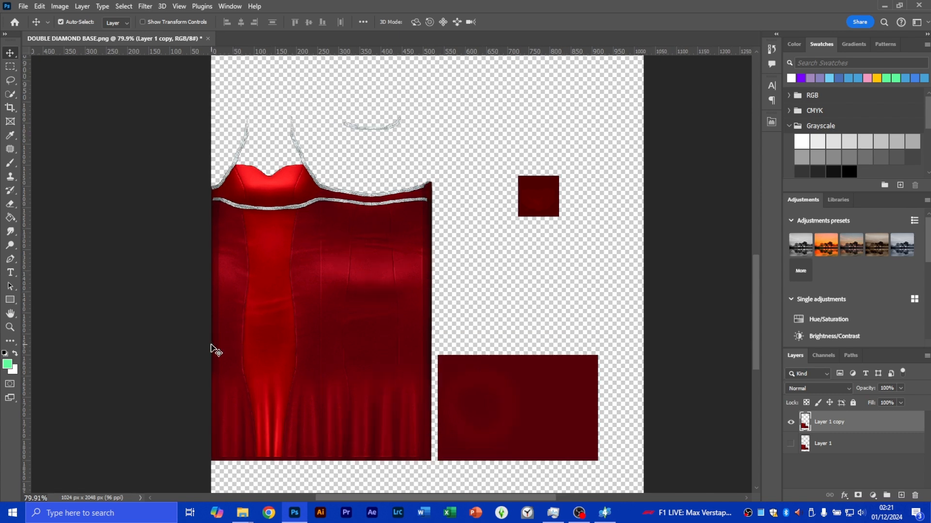
scroll(213, 349, down, 1)
alt+scroll(206, 350, up, 1)
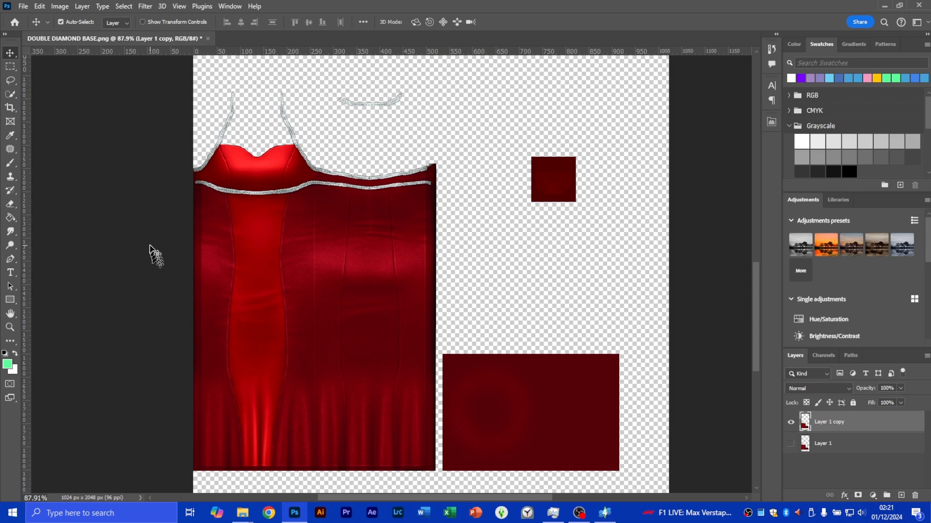
click(11, 205)
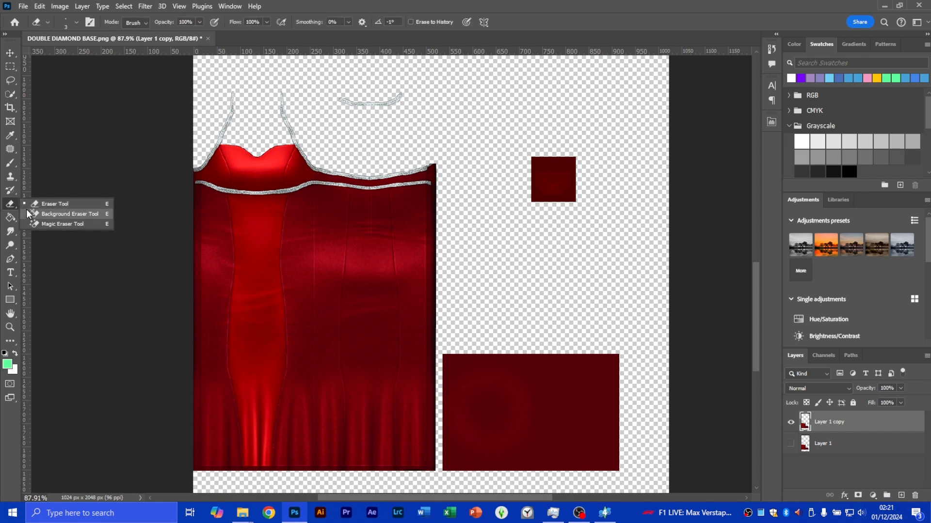
click(44, 226)
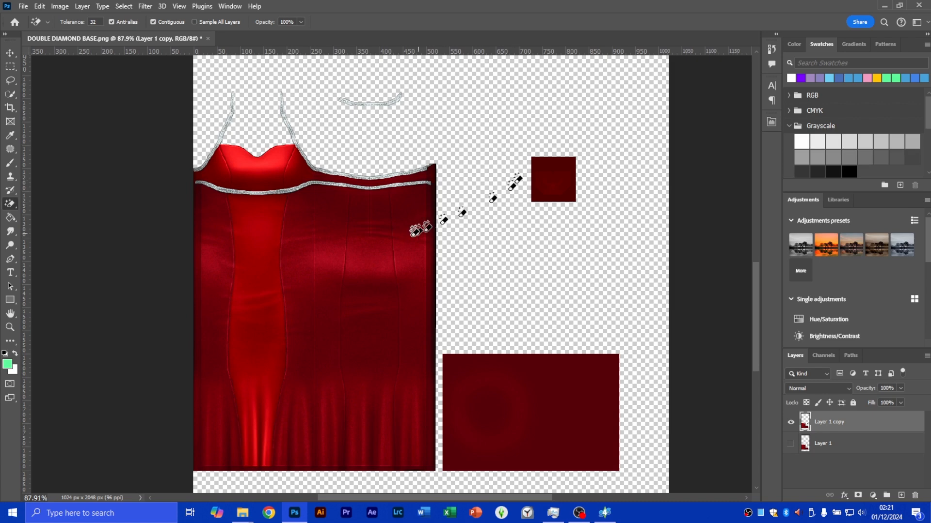
click(270, 257)
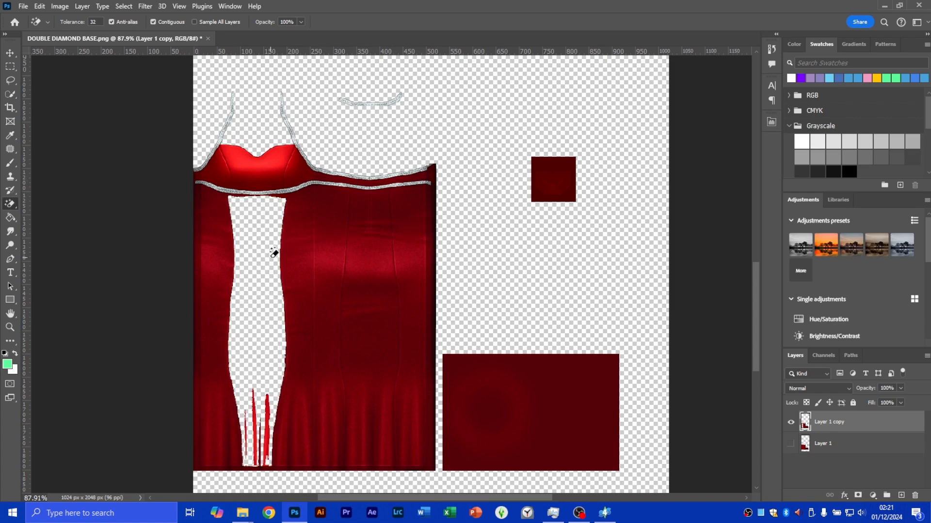
click(323, 295)
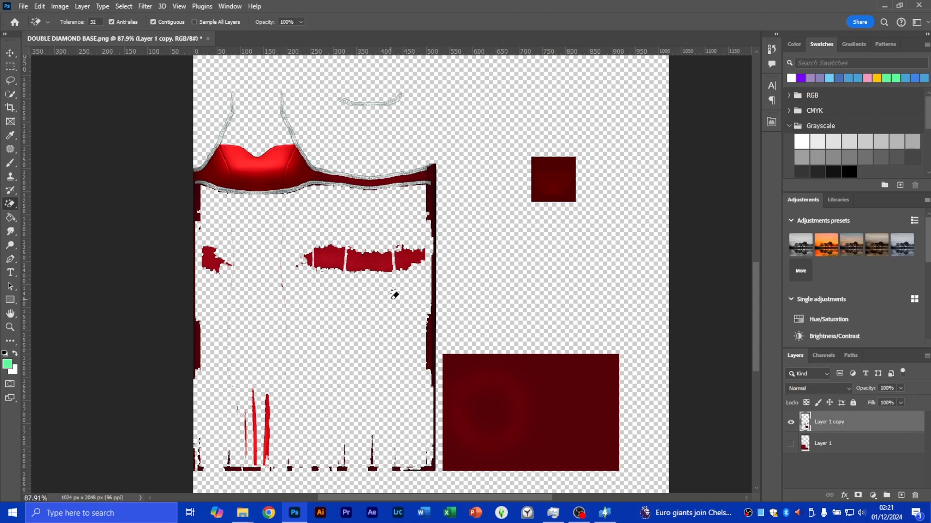
Erase the two separate dark red patches and most of the bodice's red front with the Magic Eraser, keeping the silver trim
click(540, 385)
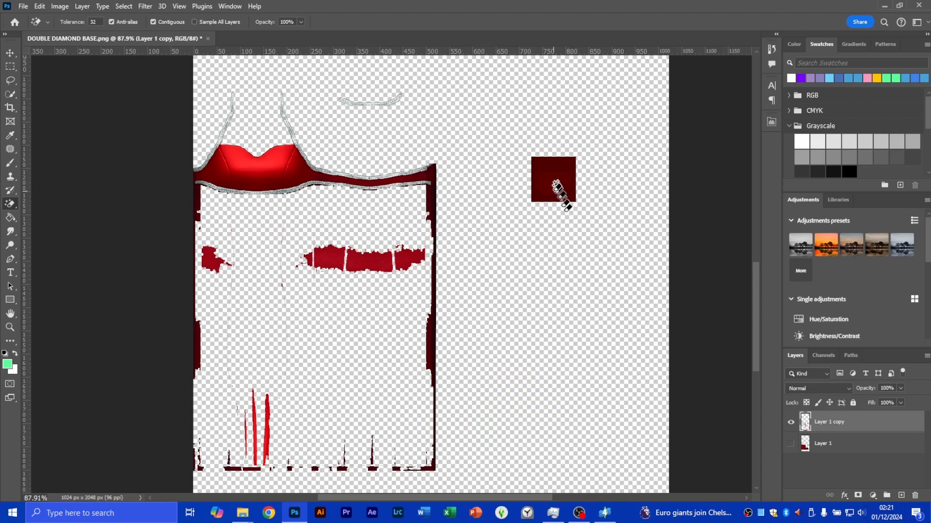
click(555, 184)
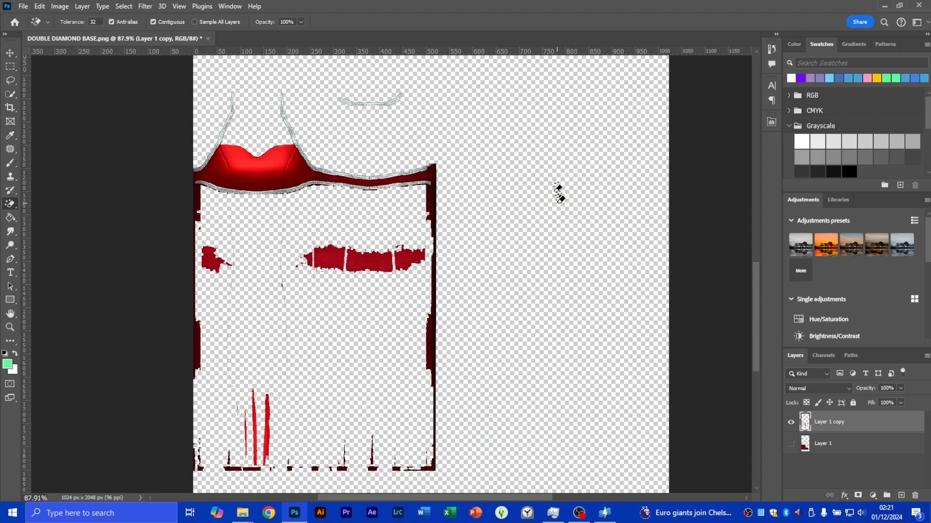
click(239, 160)
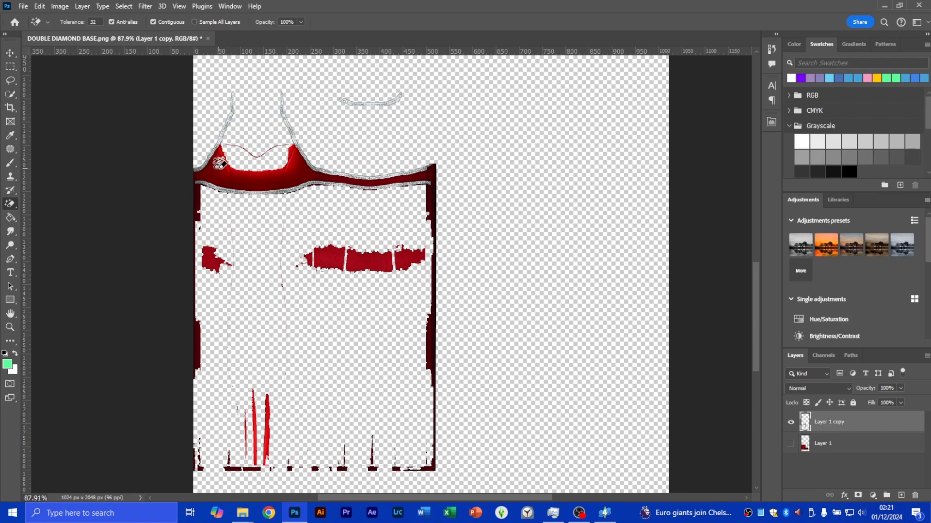
click(220, 169)
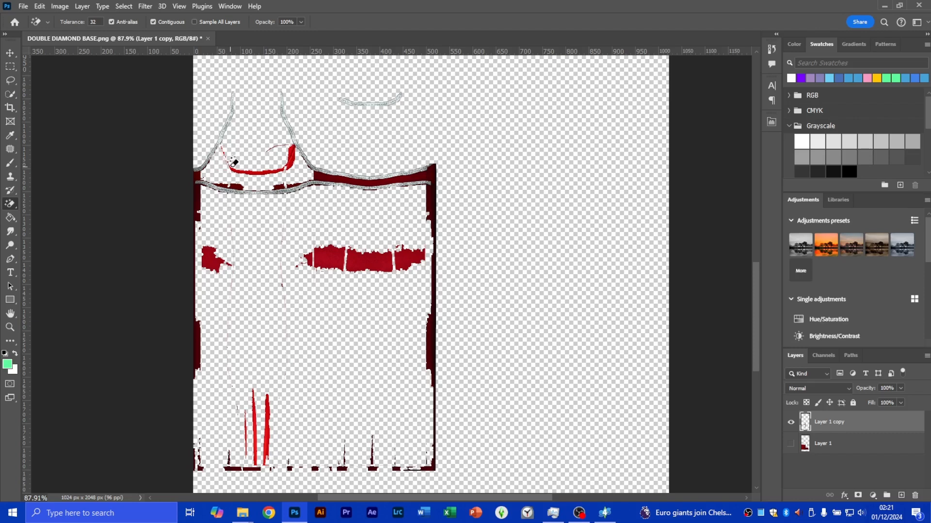
click(236, 168)
click(200, 180)
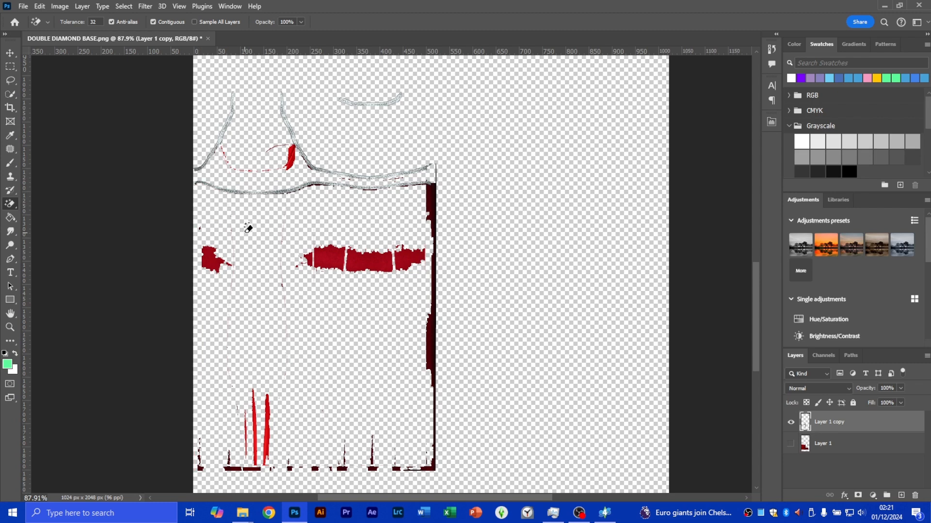
click(334, 266)
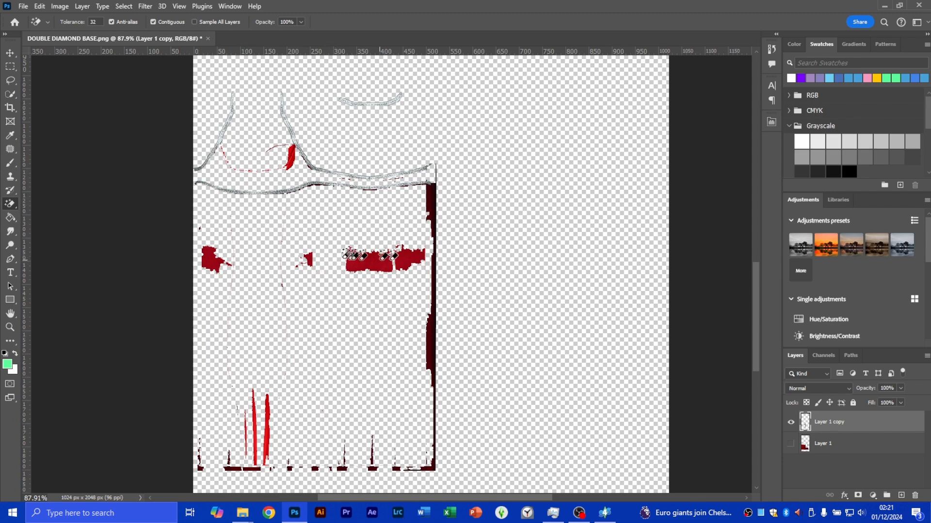
click(381, 260)
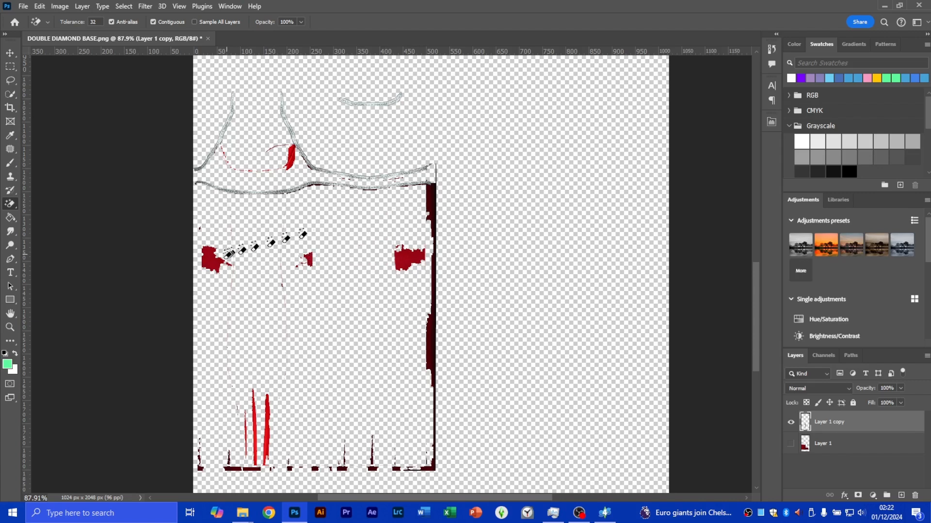
click(222, 254)
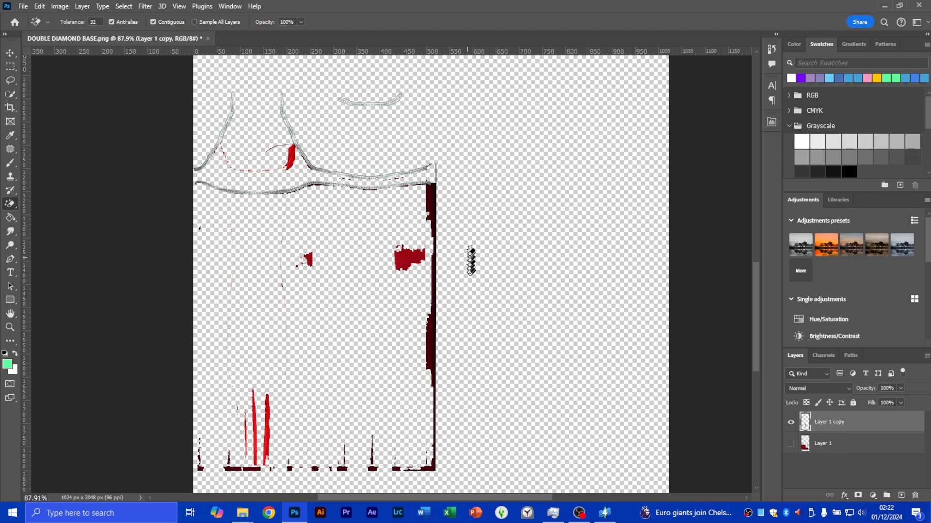
key(ctrl+z)
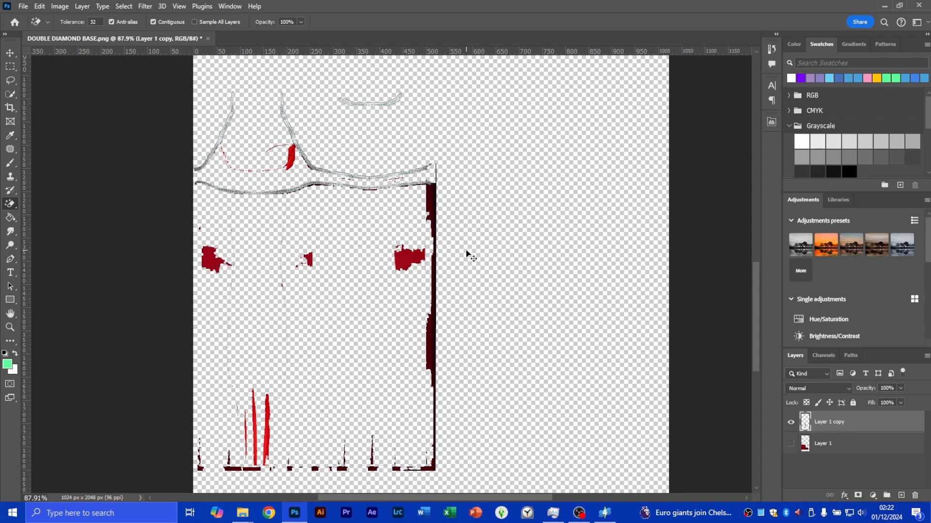
key(ctrl+z)
key(ctrl+z)
key(ctrl+z)
key(ctrl+z)
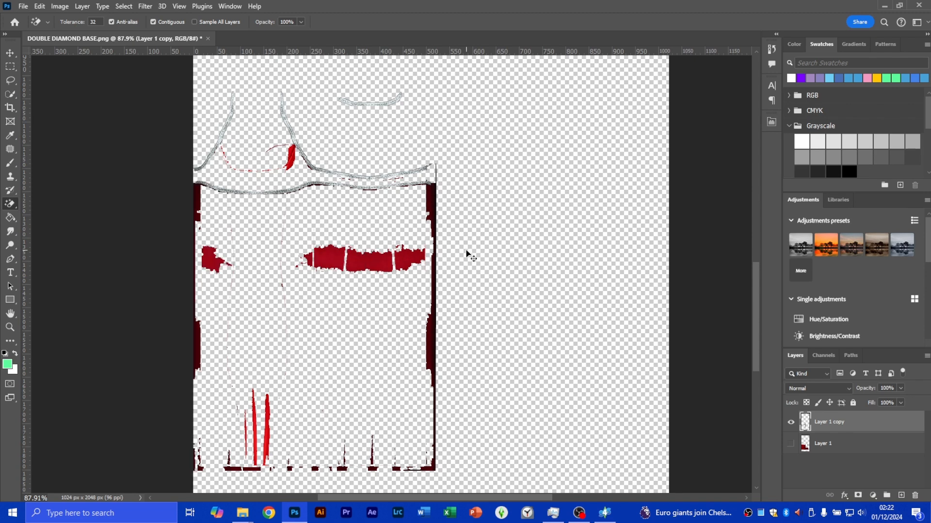
key(ctrl+z)
key(ctrl+z)
key(ctrl+z)
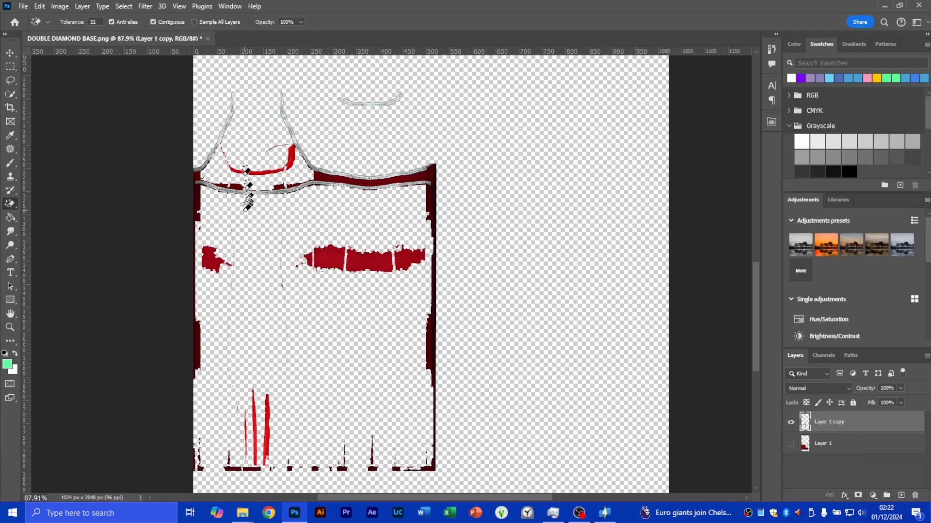
Erase the red side strips, the band between the silver trims and the remaining bodice red with the Magic Eraser
click(199, 201)
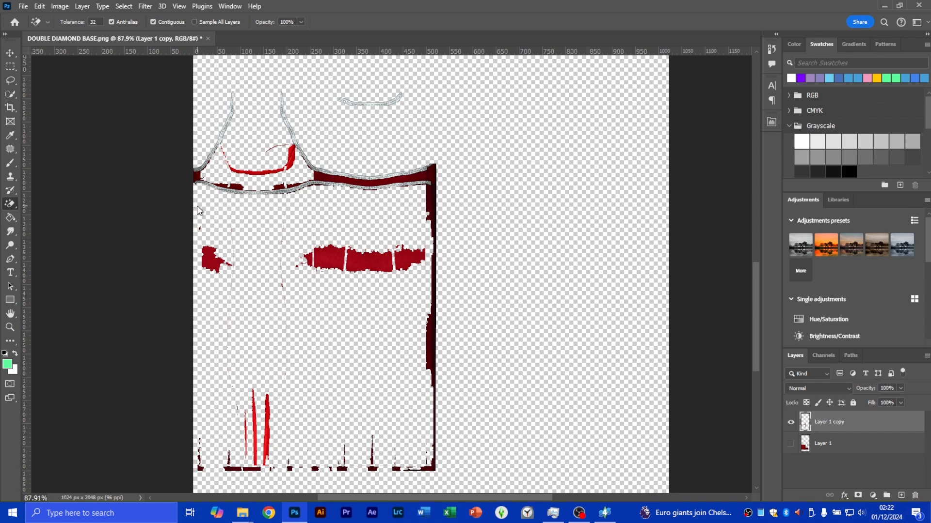
click(198, 172)
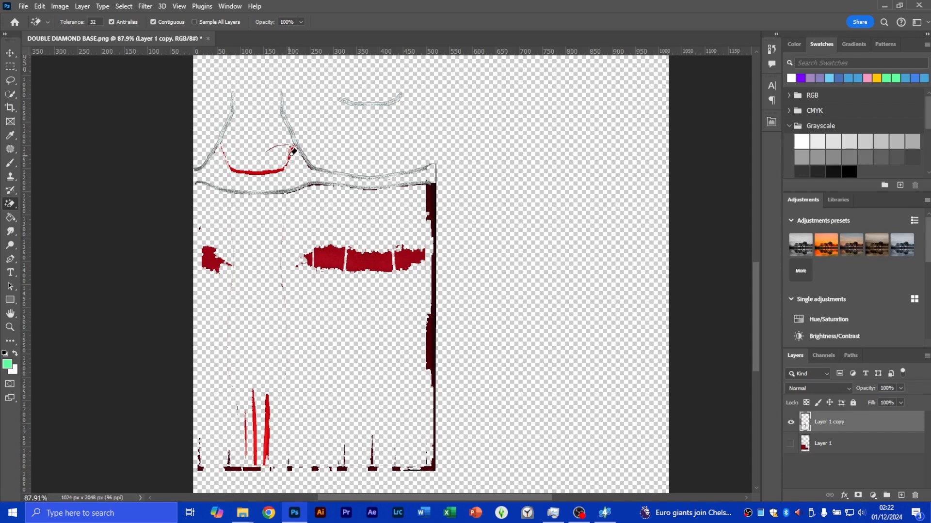
click(292, 152)
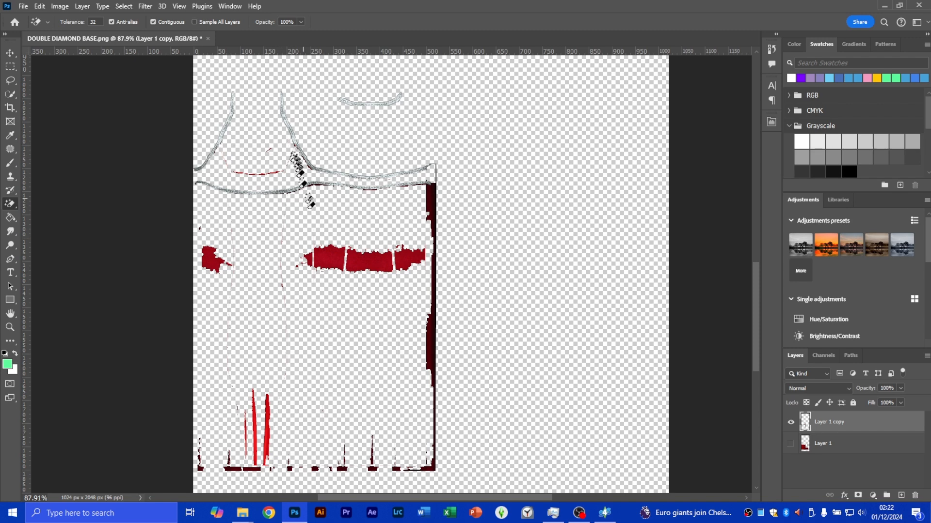
click(435, 206)
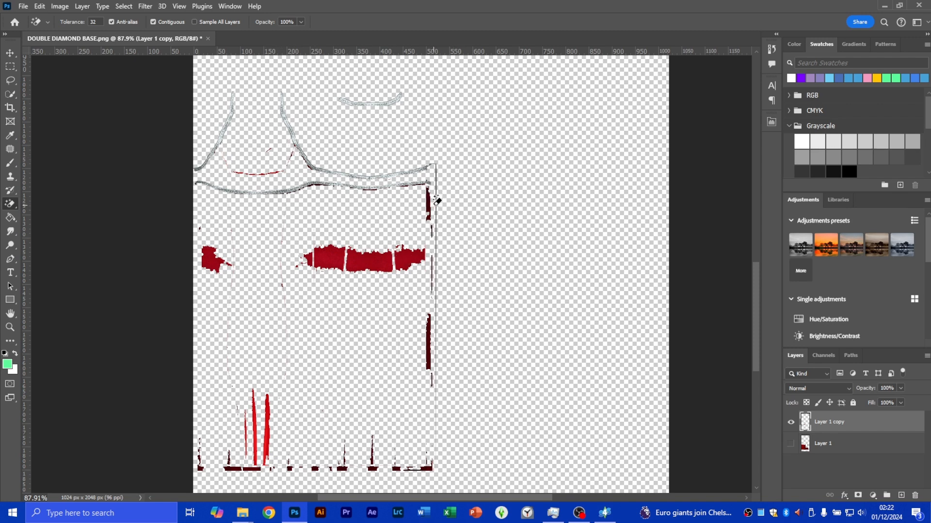
click(428, 207)
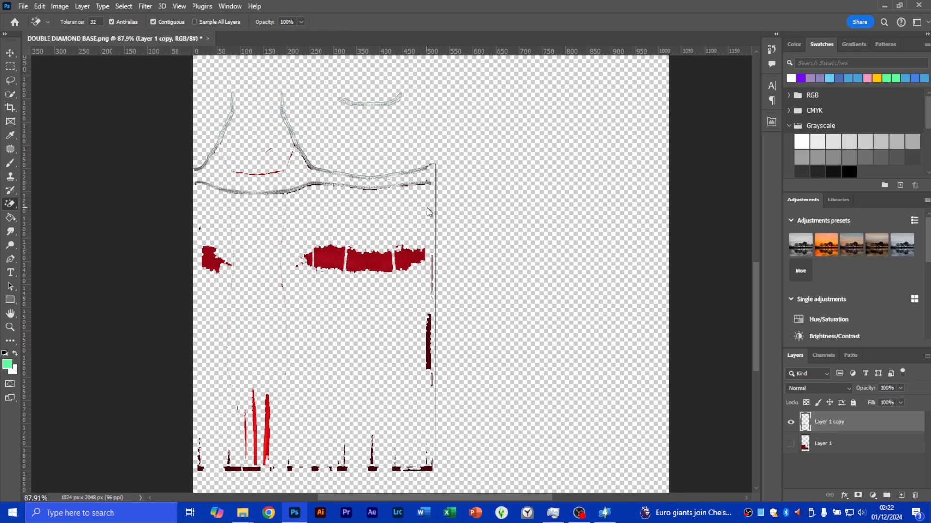
Erase the large leftover red patches across the skirt's hip area with the Magic Eraser
click(405, 259)
click(372, 265)
click(321, 259)
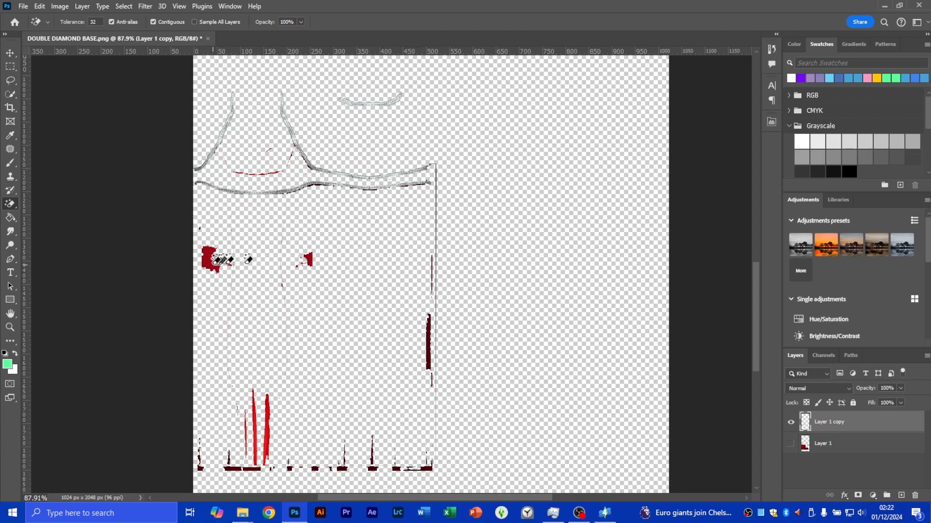
click(214, 262)
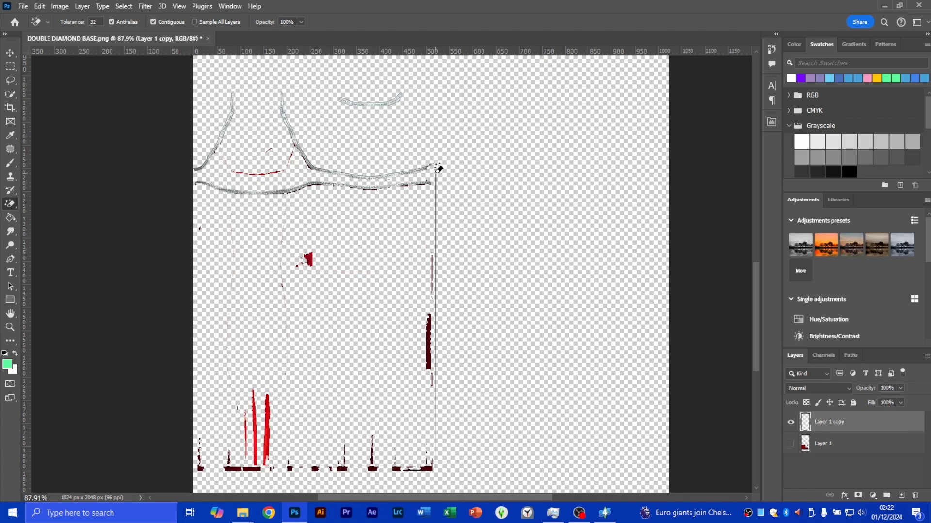
Switch to the regular Eraser Tool and set its round brush to 70 px with 100% hardness
right_click(10, 207)
click(62, 203)
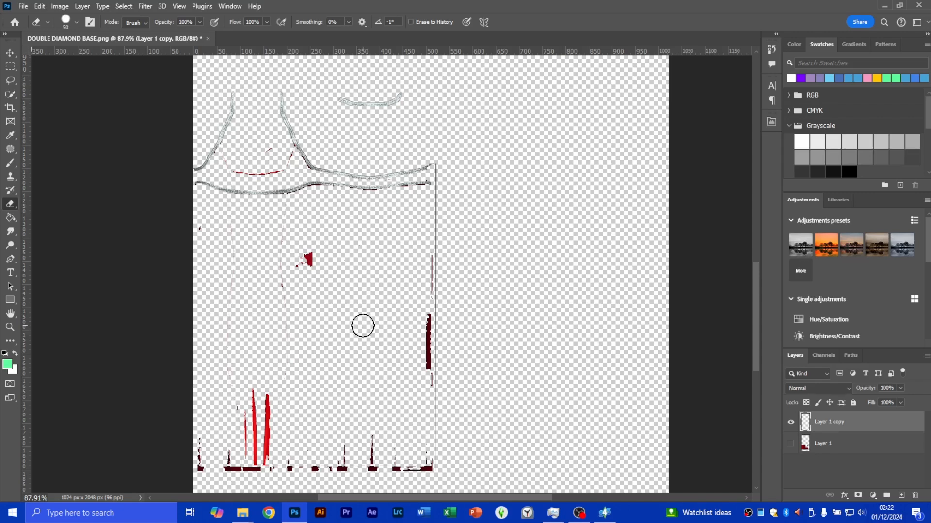
click(75, 22)
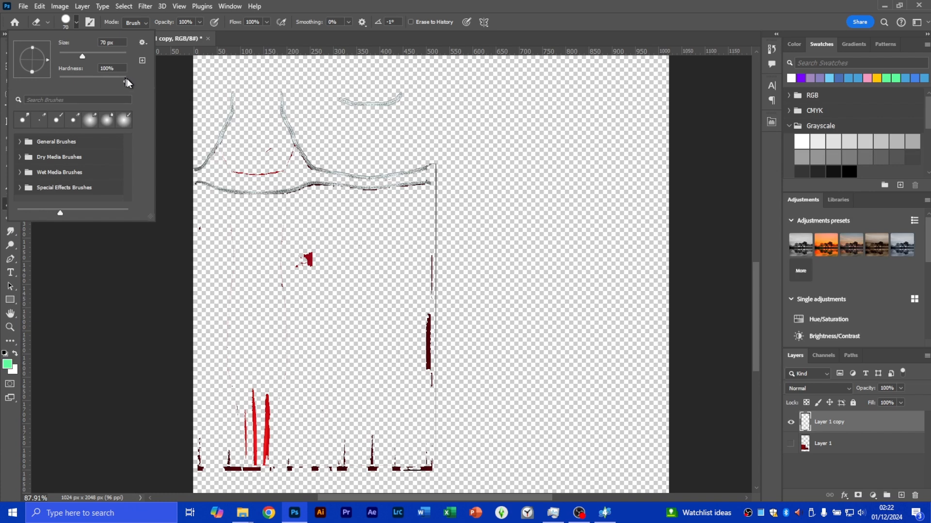
click(132, 80)
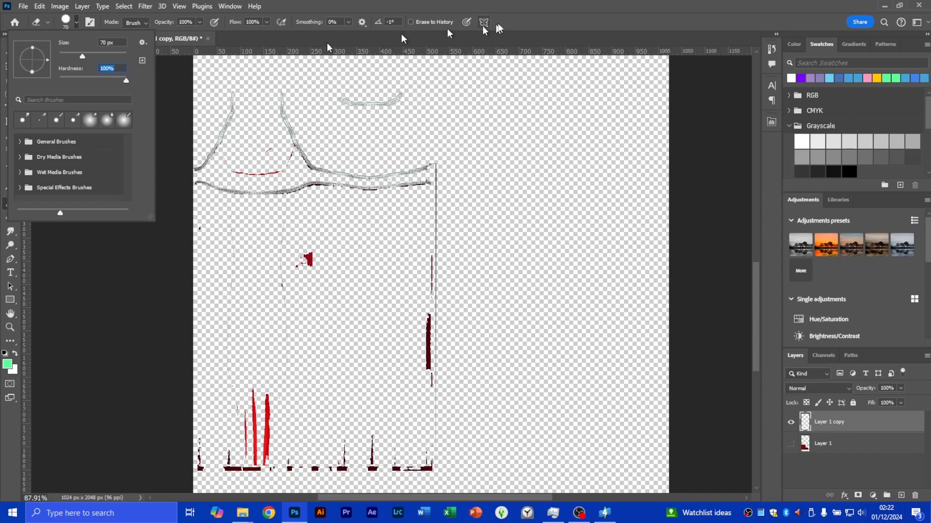
click(515, 5)
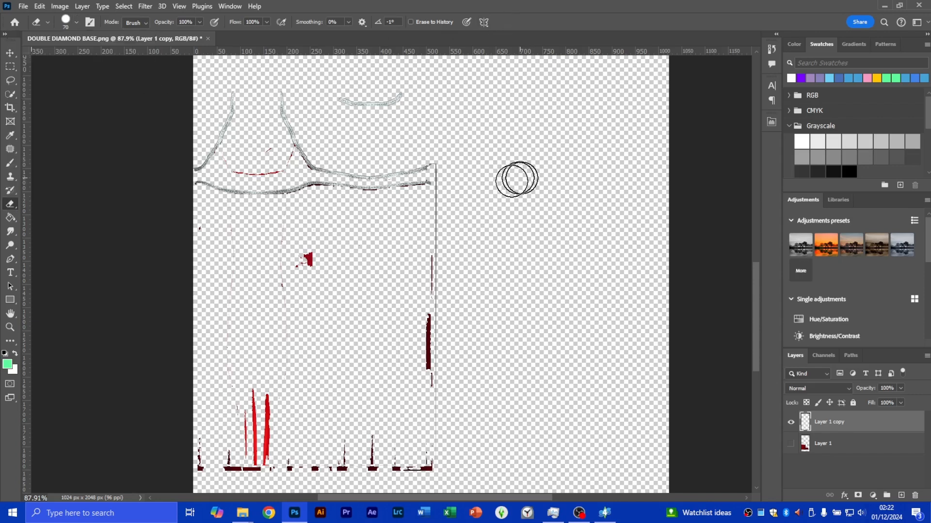
Enlarge the eraser brush to 300 px and erase the leftover red marks and dark lines across the skirt, hem and side edge
key(bracketright)
key(bracketright)
key(bracketright)
key(bracketright)
key(bracketright)
key(bracketright)
key(bracketright)
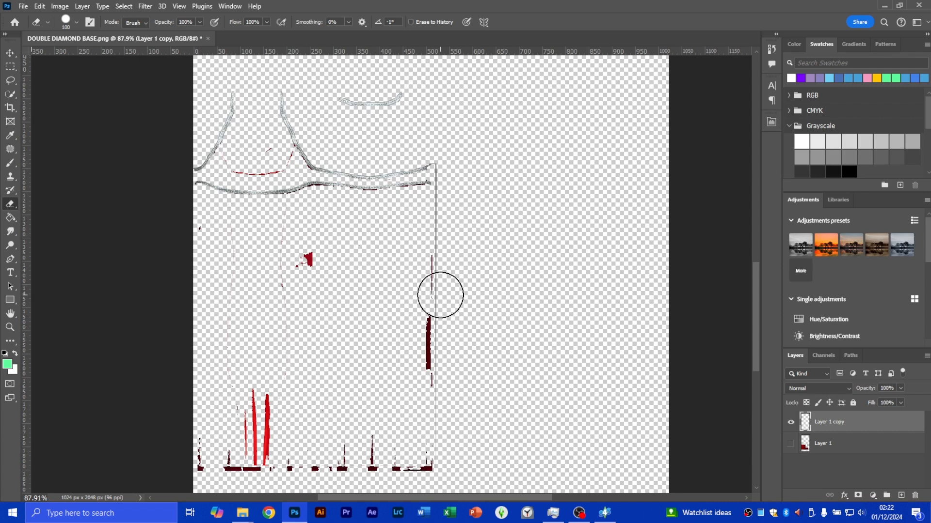
key(bracketright)
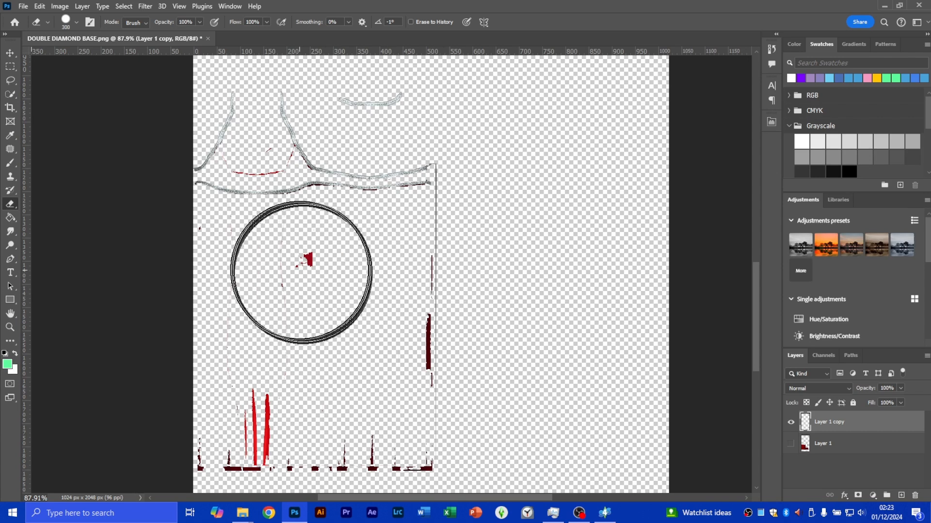
click(298, 273)
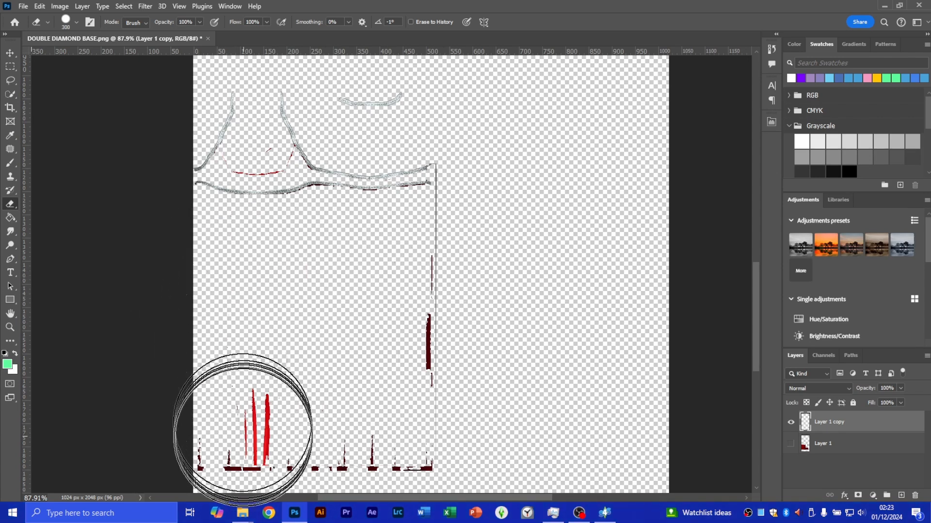
click(231, 417)
click(421, 417)
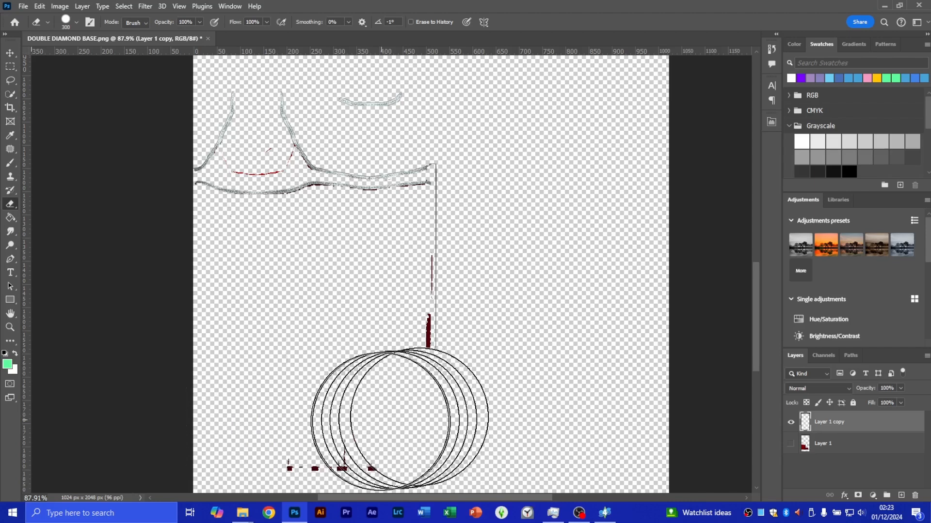
mouse_move(310, 418)
mouse_down()
mouse_move(364, 405)
mouse_move(503, 214)
mouse_up()
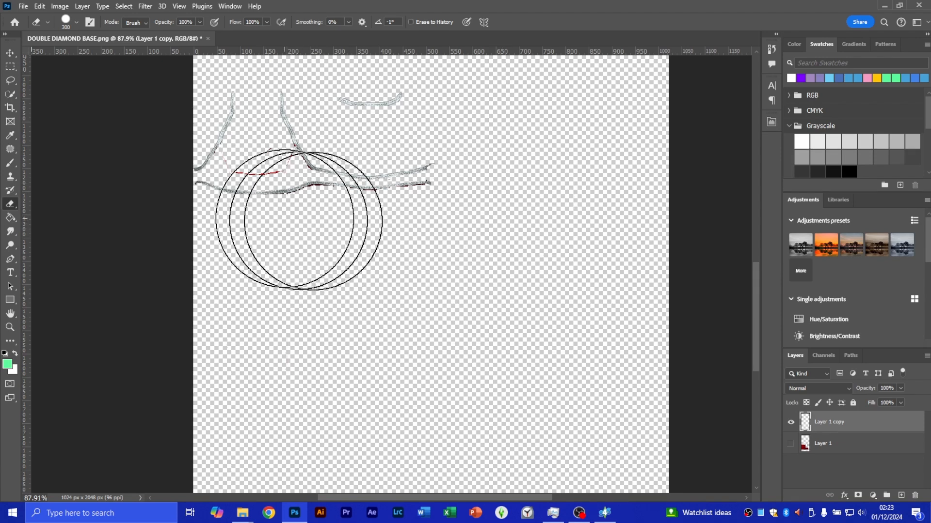
Reduce the eraser to 80 px and erase the thin red lines inside the bodice and the dark red fringe beneath the lower silver trim
scroll(280, 272, up, 1)
scroll(280, 271, up, 3)
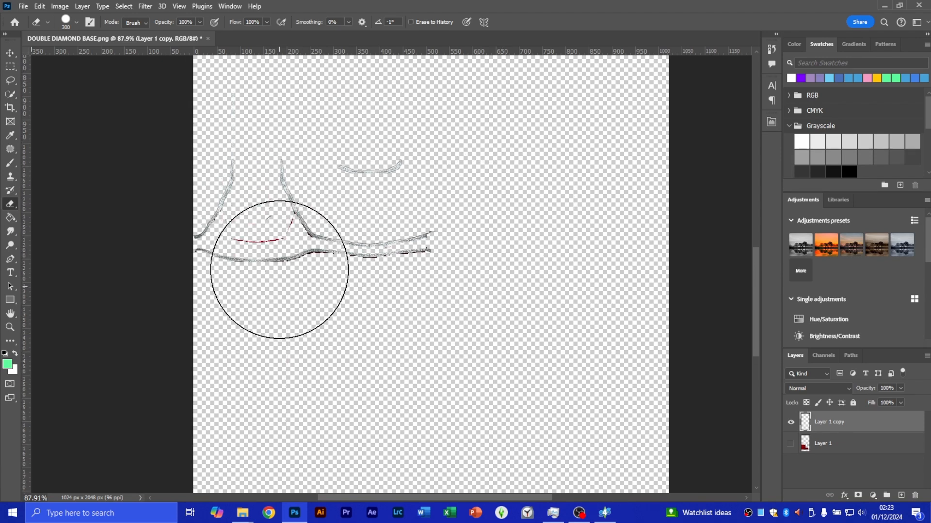
alt+scroll(241, 257, up, 6)
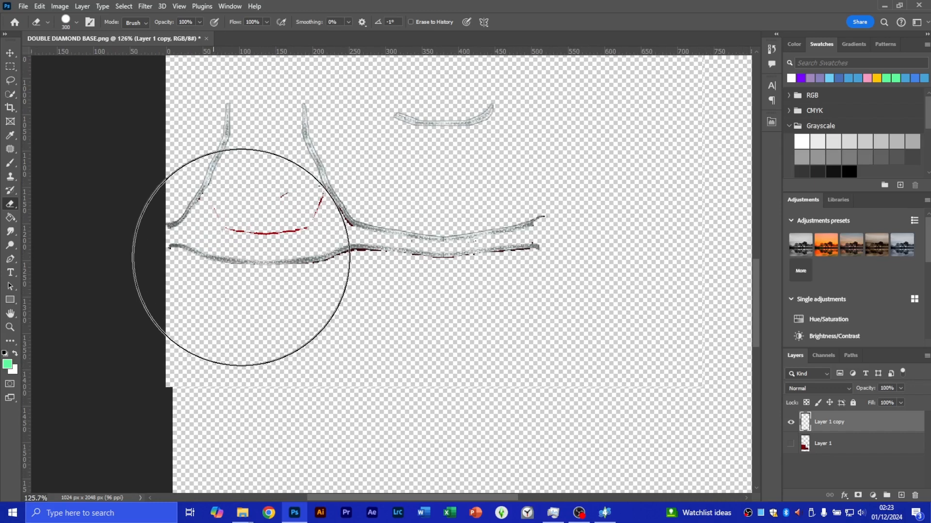
scroll(398, 272, up, 3)
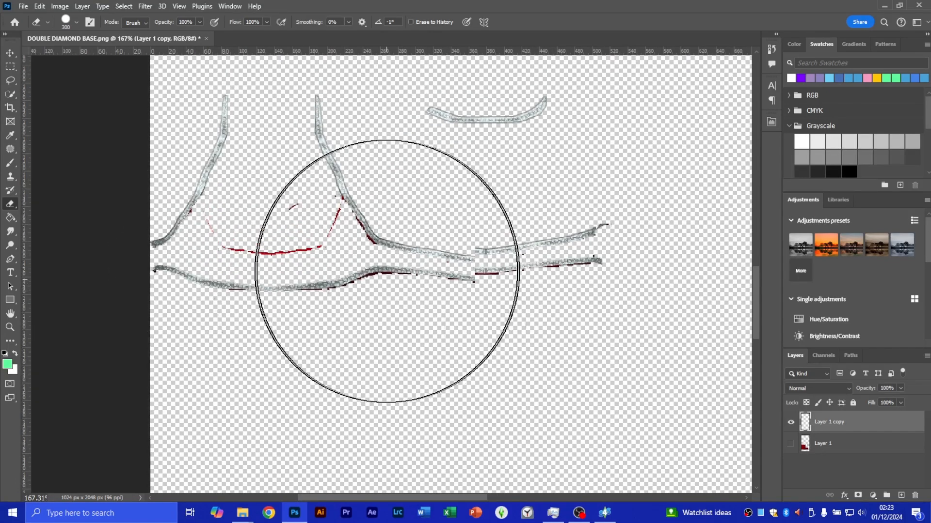
alt+scroll(347, 279, up, 3)
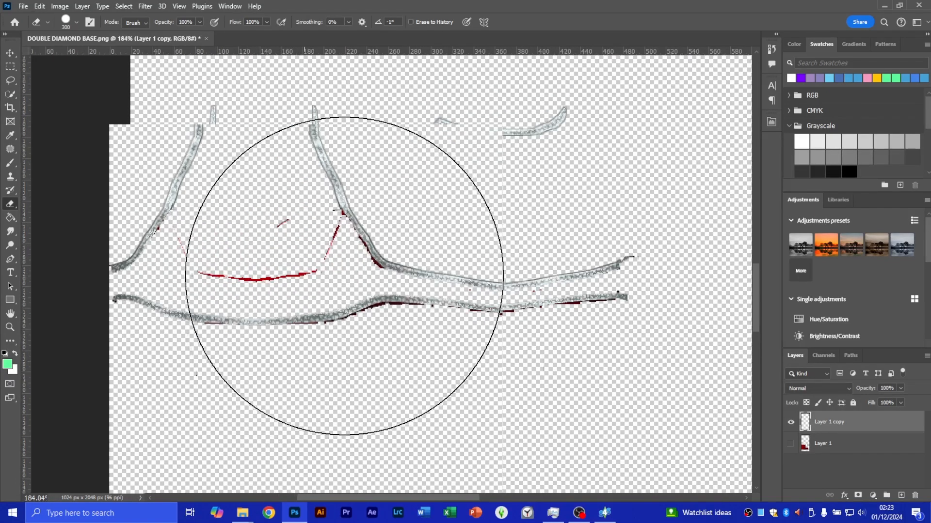
key(bracketleft)
key(bracketleft)
key(bracketleft)
key(bracketleft)
key(bracketleft)
key(bracketleft)
key(bracketleft)
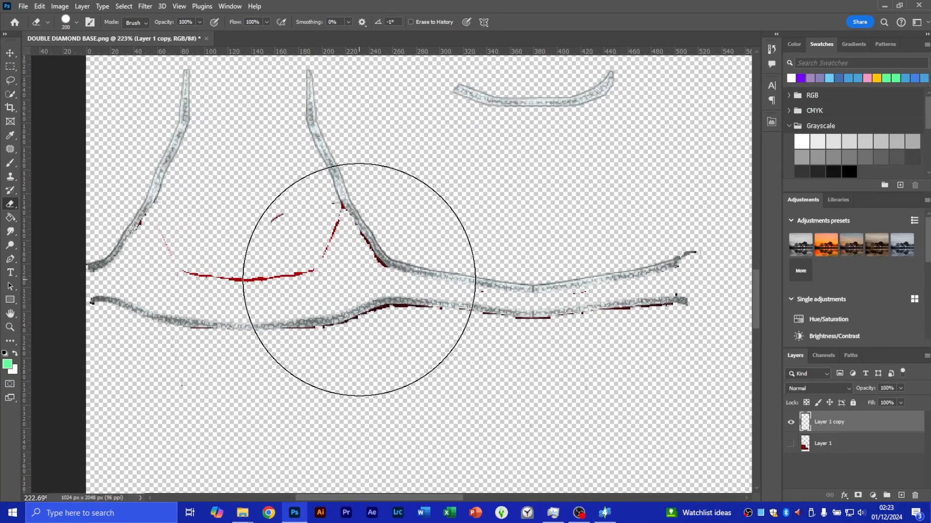
key(bracketleft)
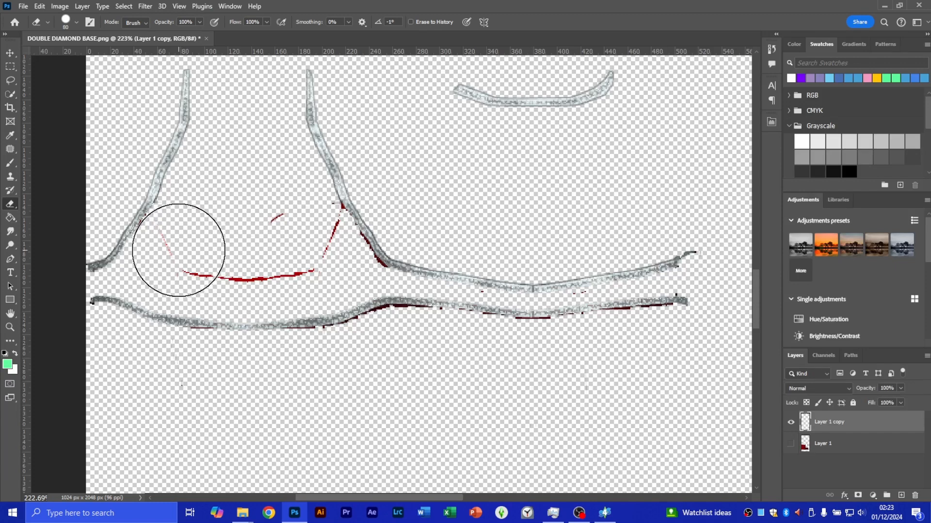
click(179, 247)
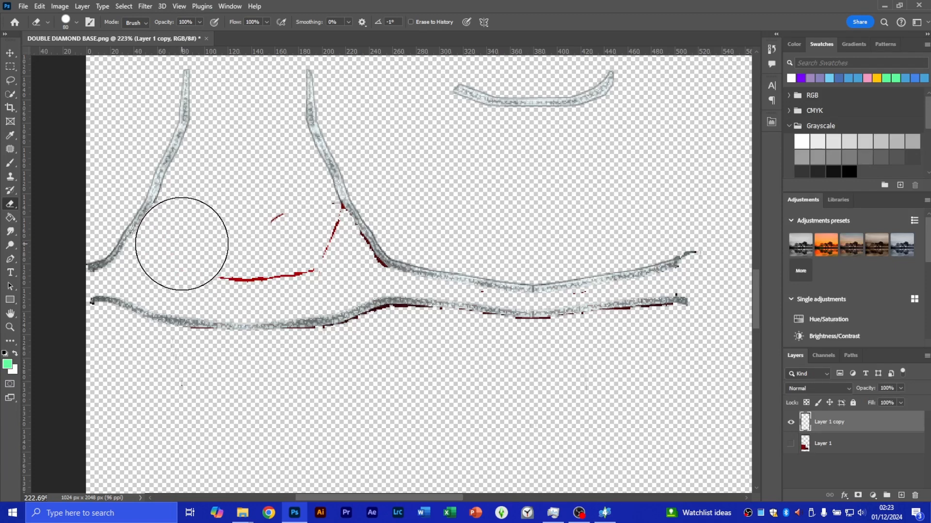
mouse_move(232, 218)
mouse_down()
mouse_move(270, 239)
mouse_move(298, 235)
mouse_move(293, 228)
mouse_move(282, 237)
mouse_move(311, 244)
mouse_up()
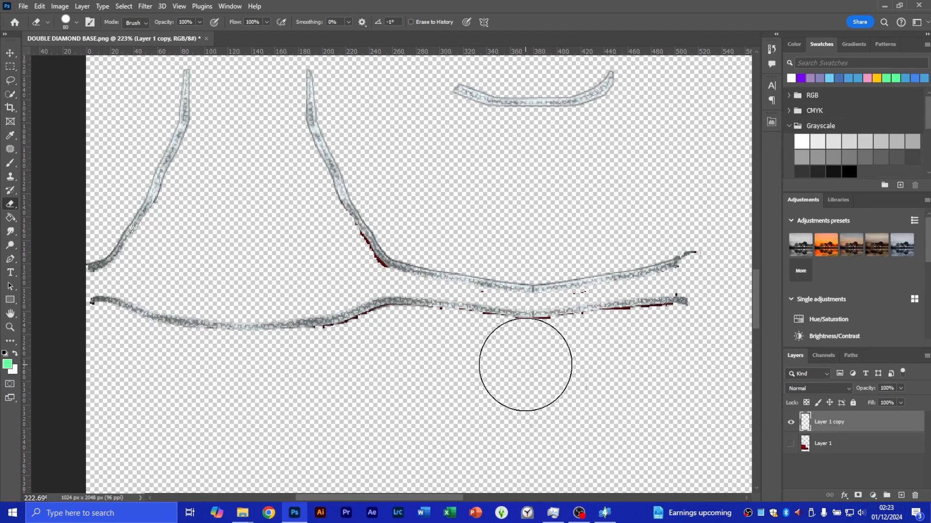
drag(624, 355, 663, 352)
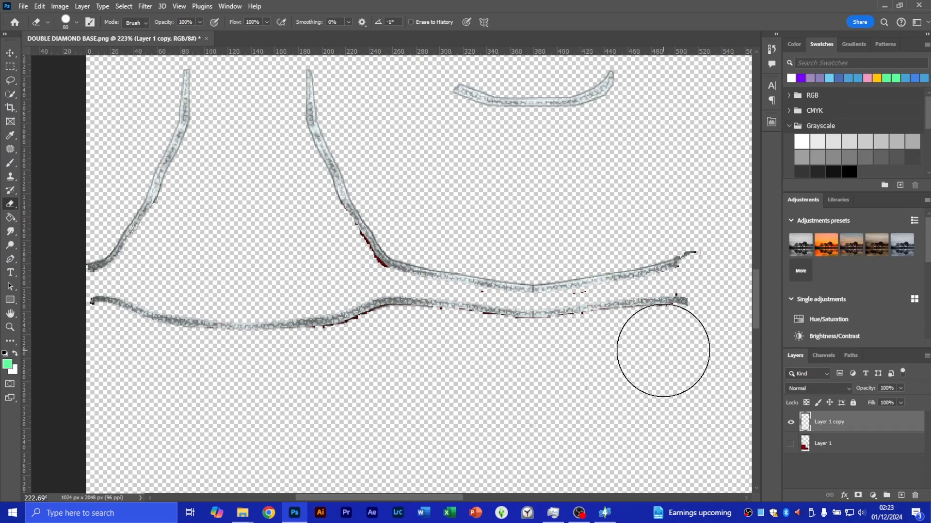
drag(387, 354, 340, 373)
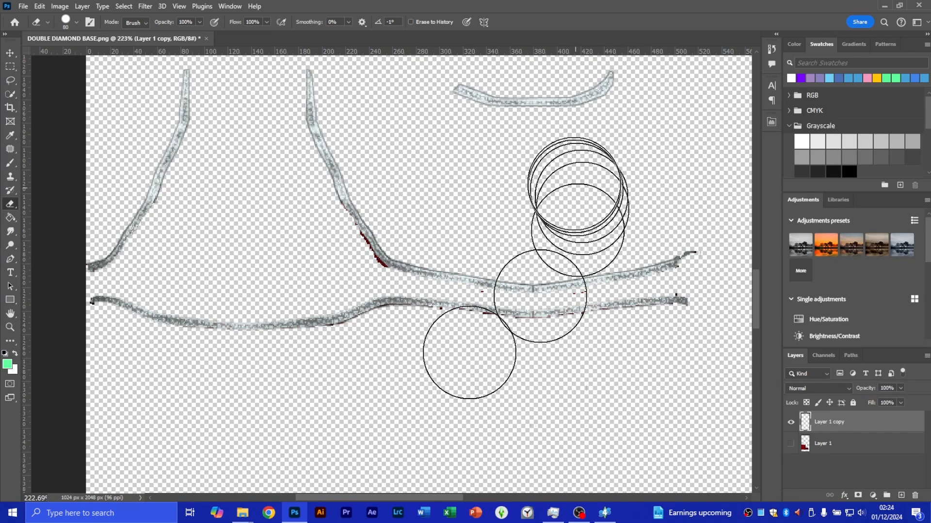
Shrink the eraser to 20 px and erase the dark red edge along the inner curve where the strap trim meets the upper band
alt+scroll(345, 253, up, 5)
scroll(339, 262, up, 1)
key(bracketleft)
key(bracketleft)
key(bracketleft)
key(bracketleft)
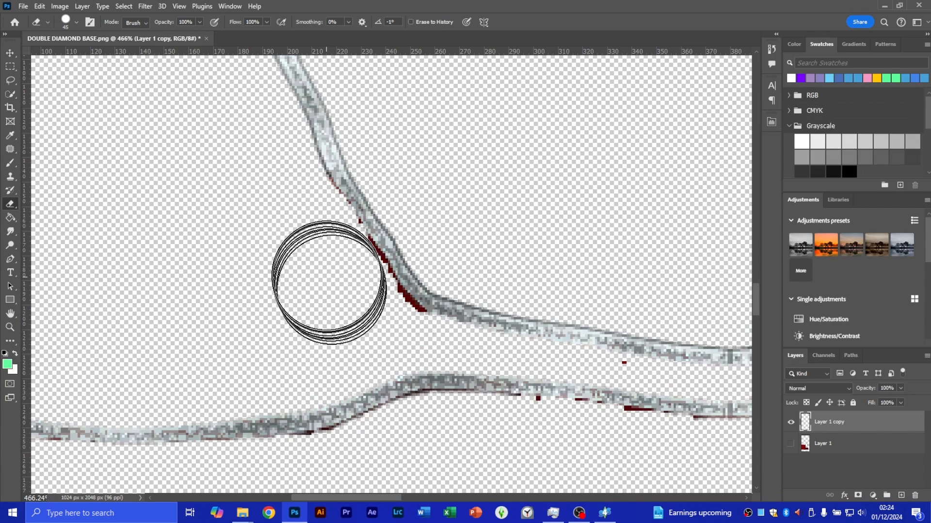
drag(328, 282, 335, 283)
key(bracketleft)
key(bracketleft)
key(bracketleft)
key(bracketleft)
key(bracketleft)
mouse_move(383, 317)
mouse_down()
mouse_move(400, 323)
mouse_move(315, 206)
mouse_up()
scroll(492, 345, down, 2)
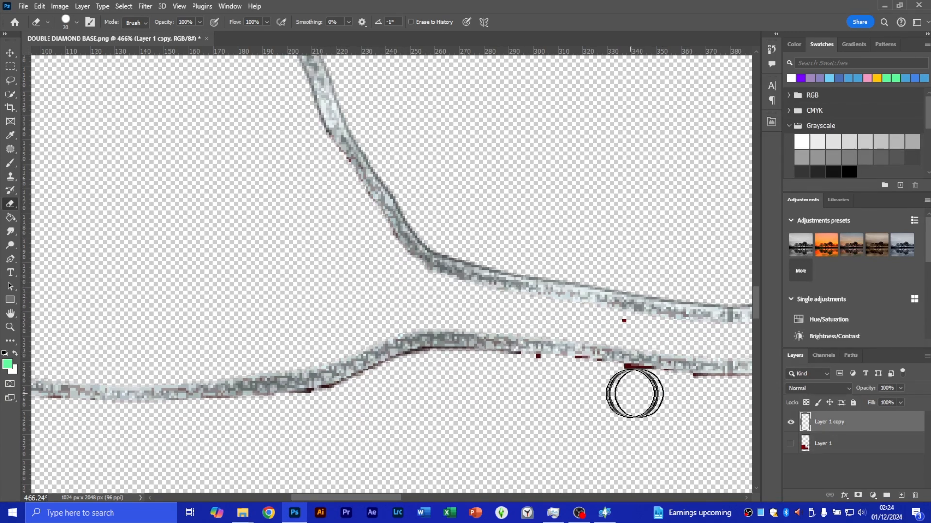
Erase the stray red specks between the two silver bands and along the lower band's underside with a smaller eraser
click(629, 390)
drag(371, 498, 436, 501)
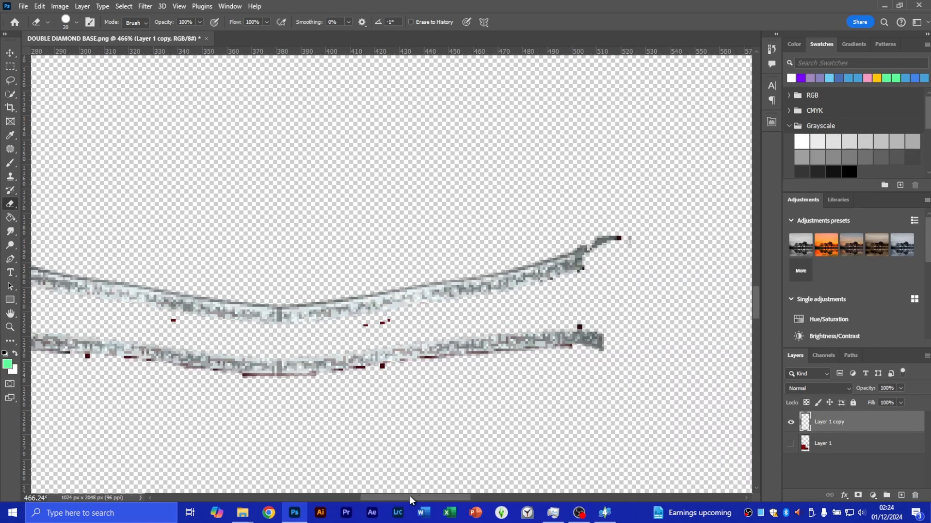
key(bracketleft)
key(bracketleft)
key(bracketleft)
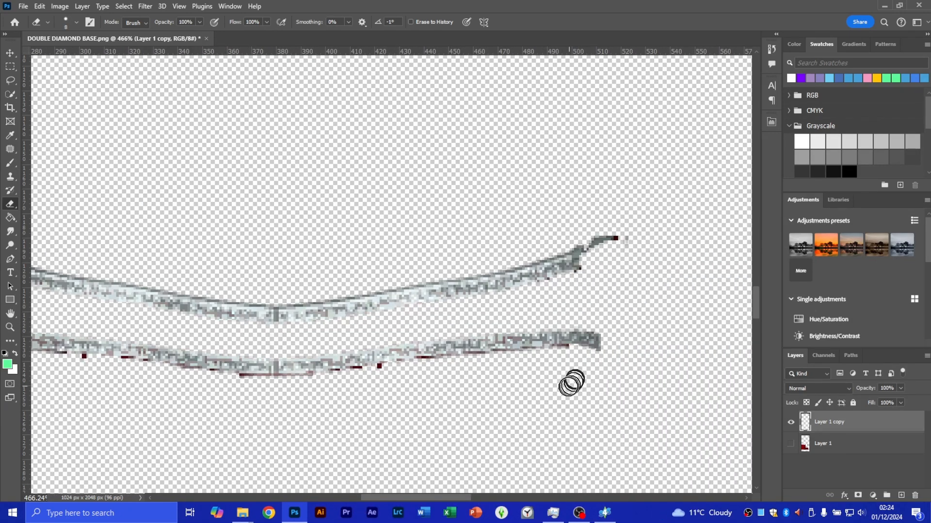
alt+scroll(363, 277, down, 3)
alt+scroll(363, 269, down, 4)
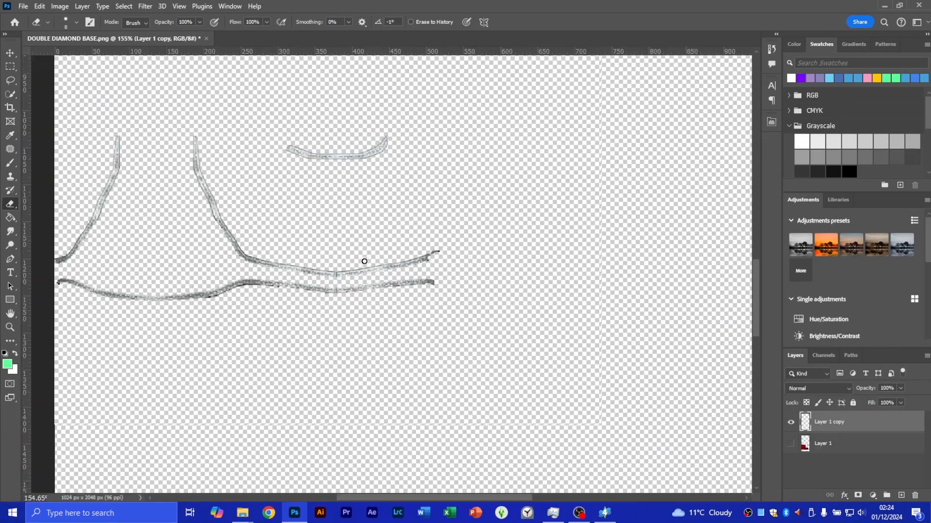
scroll(364, 262, down, 4)
Switch to the Move Tool and make Layer 1 visible beneath the isolated silver trim
click(10, 54)
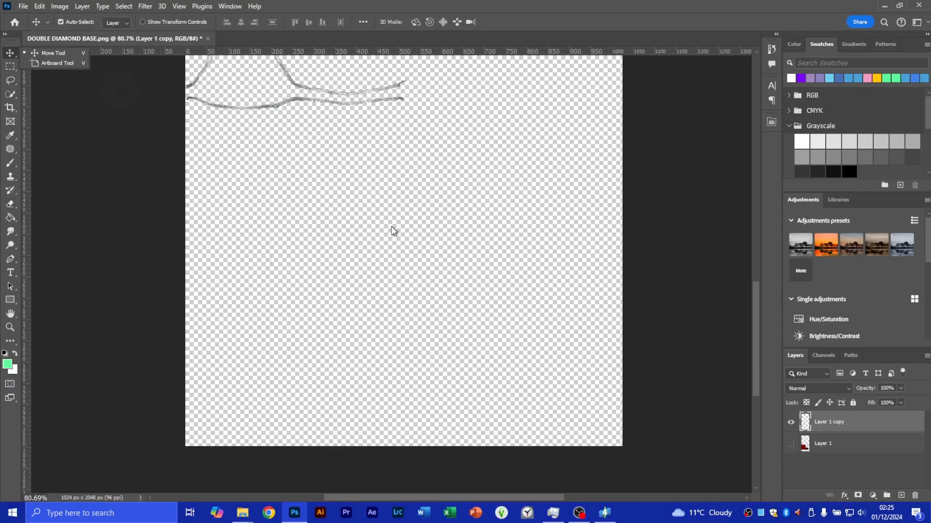
scroll(392, 229, up, 5)
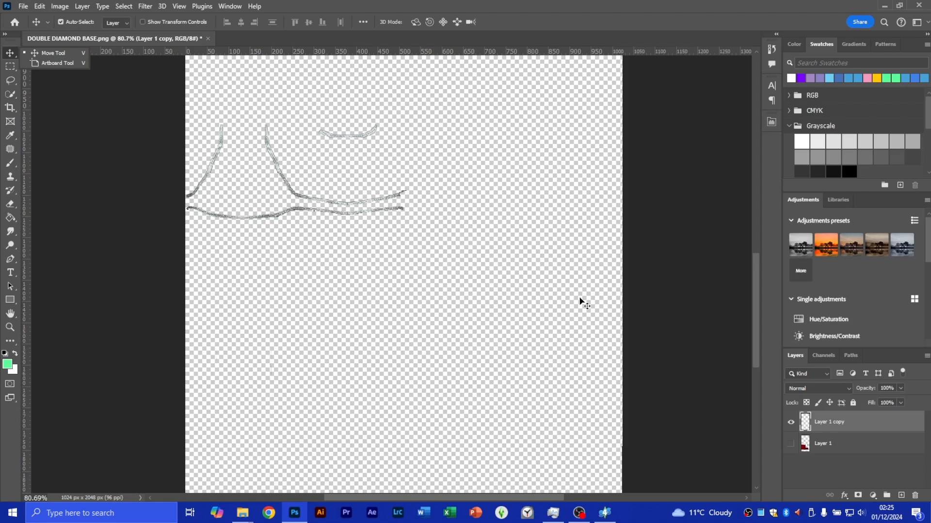
drag(846, 418, 804, 439)
click(790, 445)
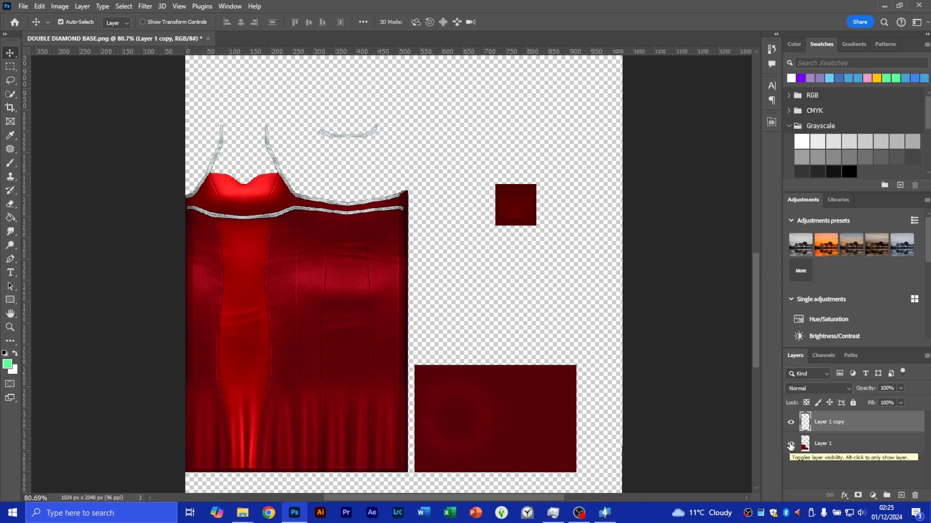
Rename Layer 1, which holds the full red gown, as "Dress base"
click(844, 448)
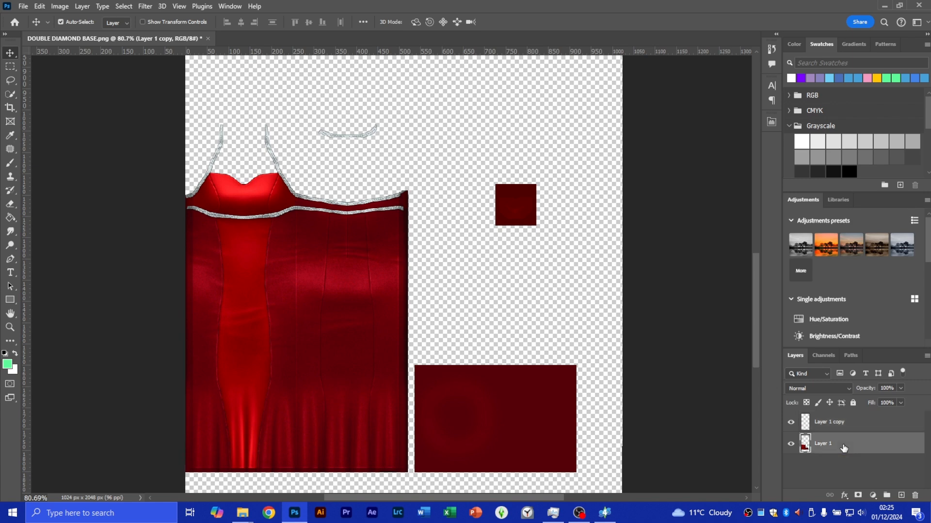
click(841, 425)
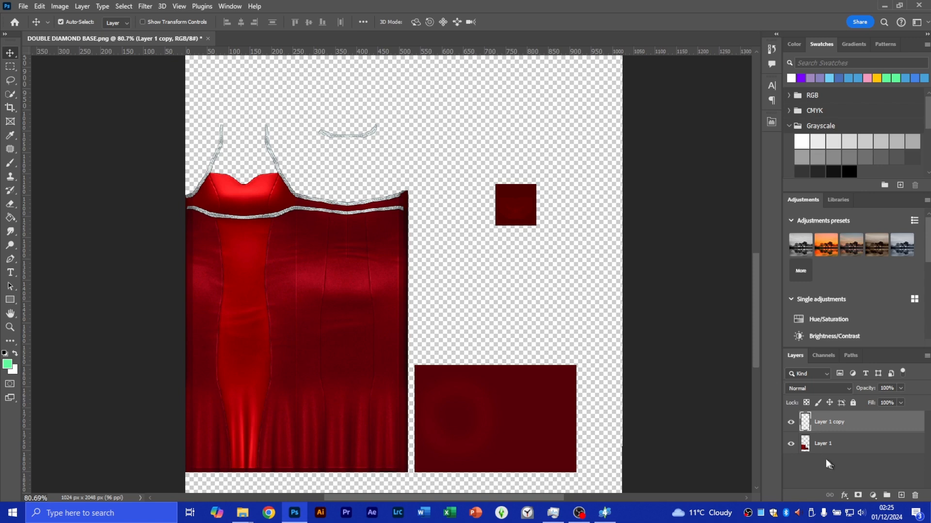
double_click(825, 443)
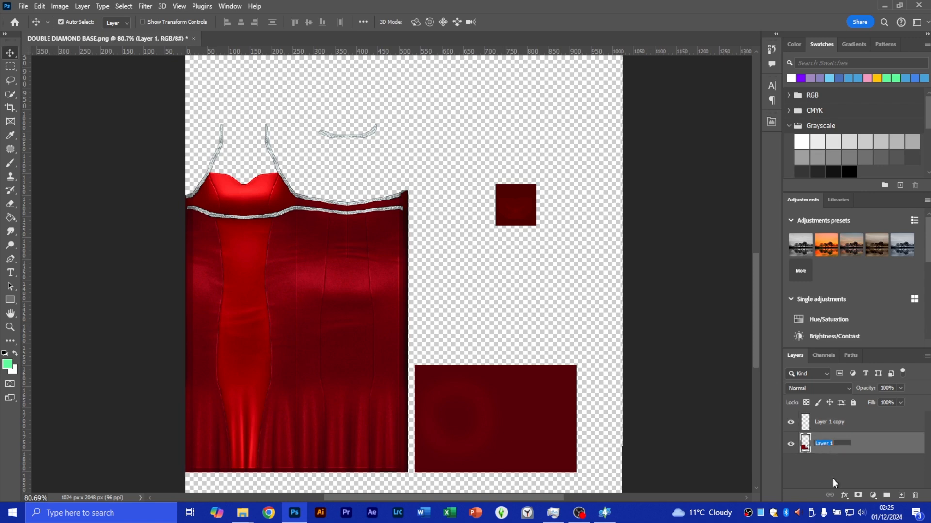
text(red)
key(BackSpace)
key(BackSpace)
key(BackSpace)
text(Dress base)
Rename the silver trim layer, Layer 1 copy, as "diamonds" and deselect the layers
click(831, 423)
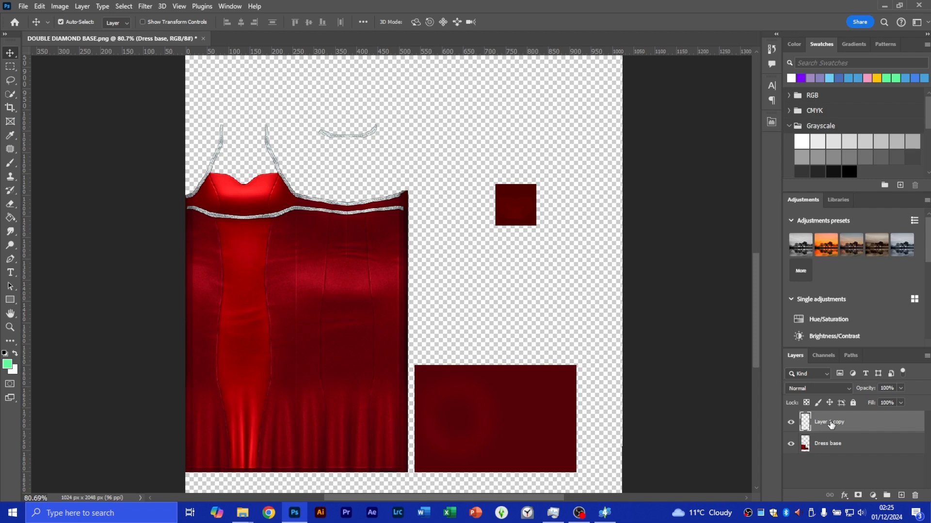
double_click(838, 422)
text(diamonds)
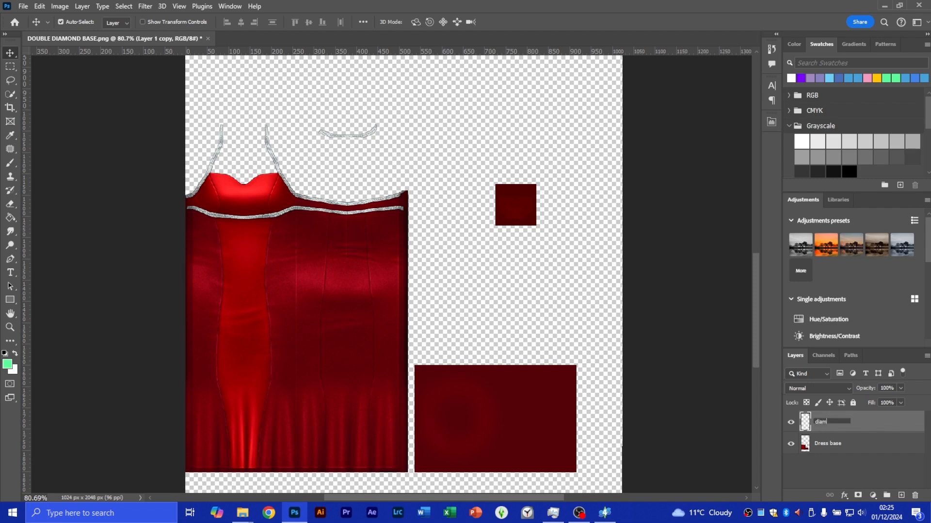
click(848, 457)
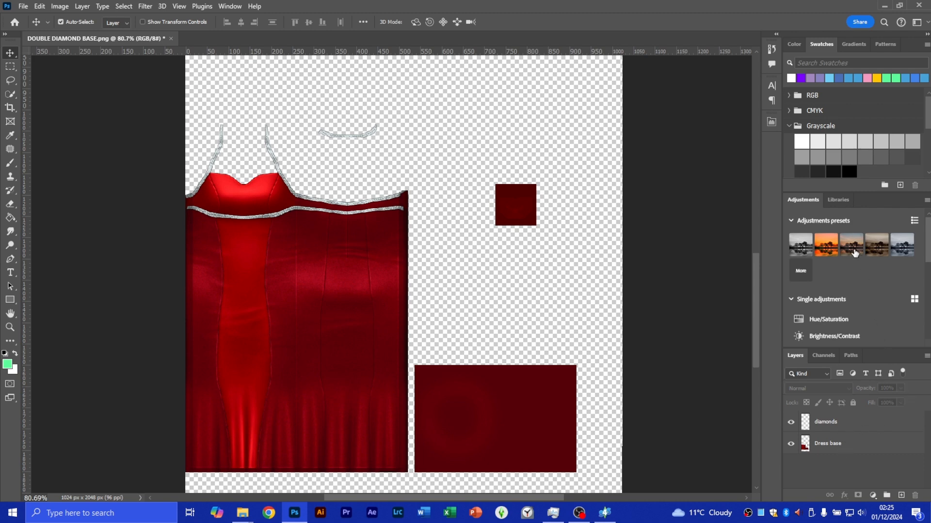
Save the document as DOUBLE DIAMOND BASE.psd in the Dresses folder with Maximize Compatibility enabled
mouse_move(839, 236)
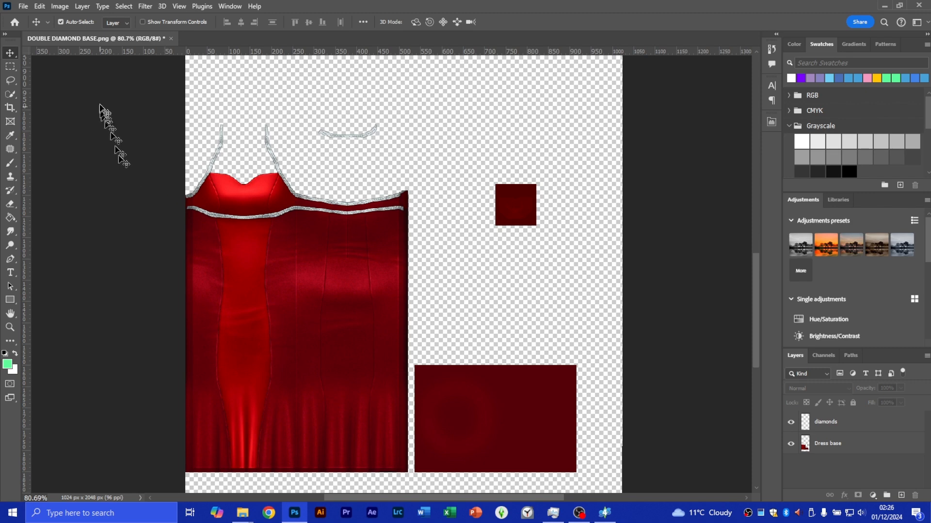
click(23, 6)
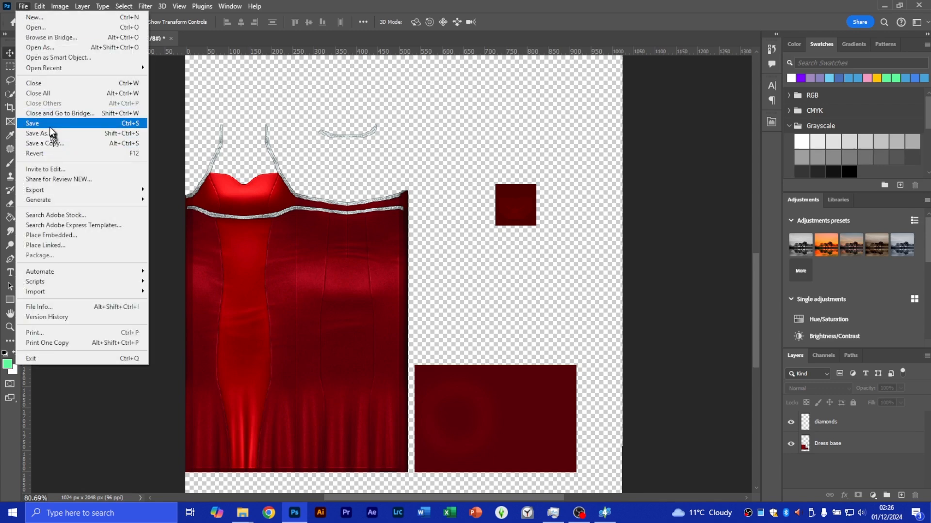
click(49, 124)
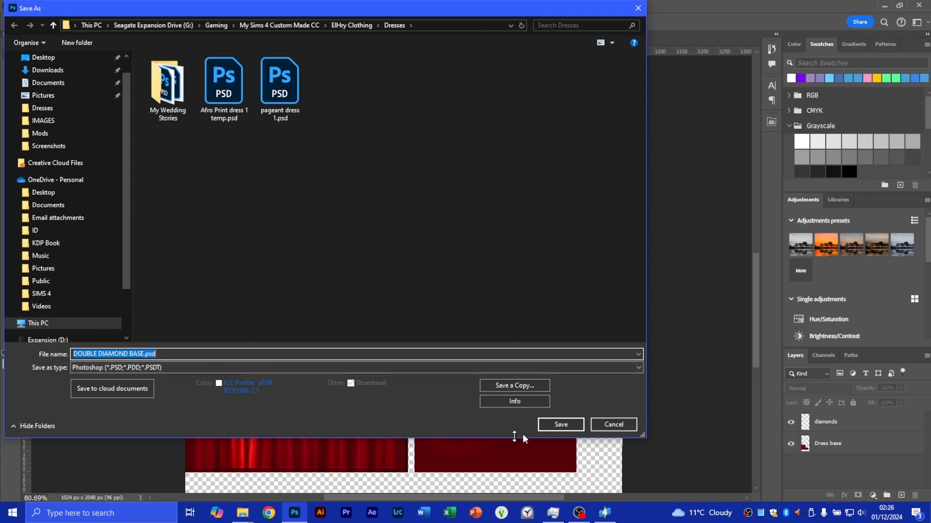
click(562, 424)
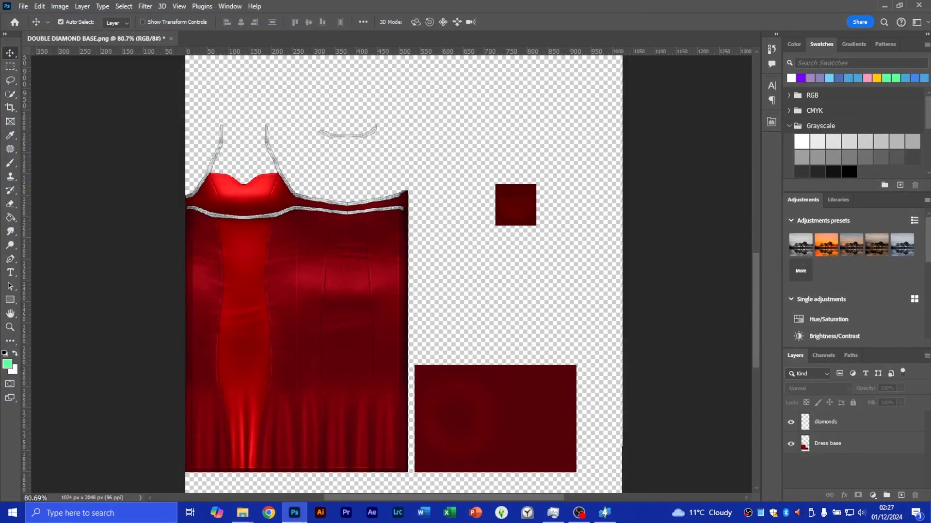
mouse_move(298, 518)
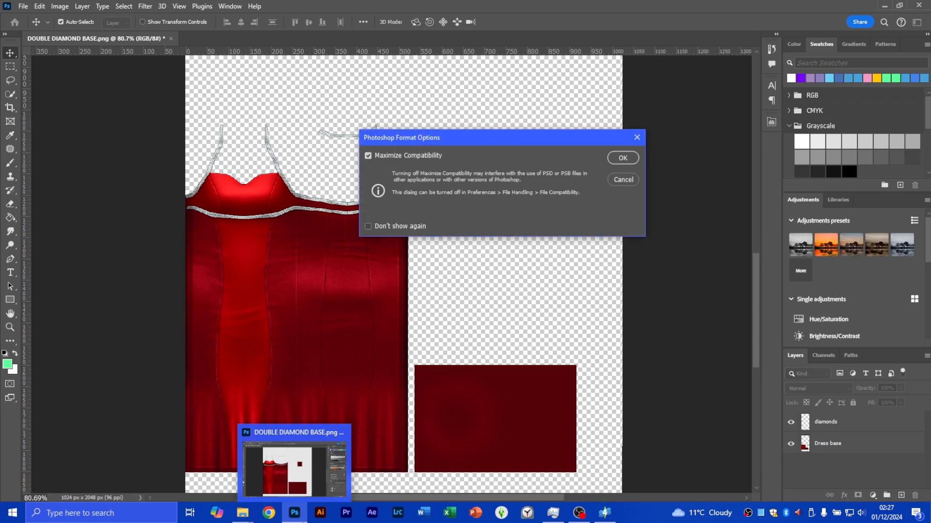
click(624, 158)
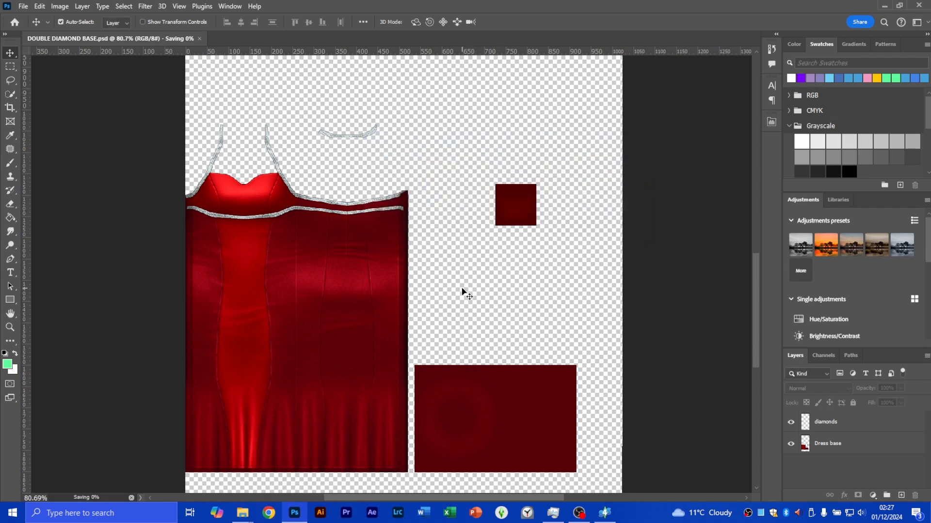
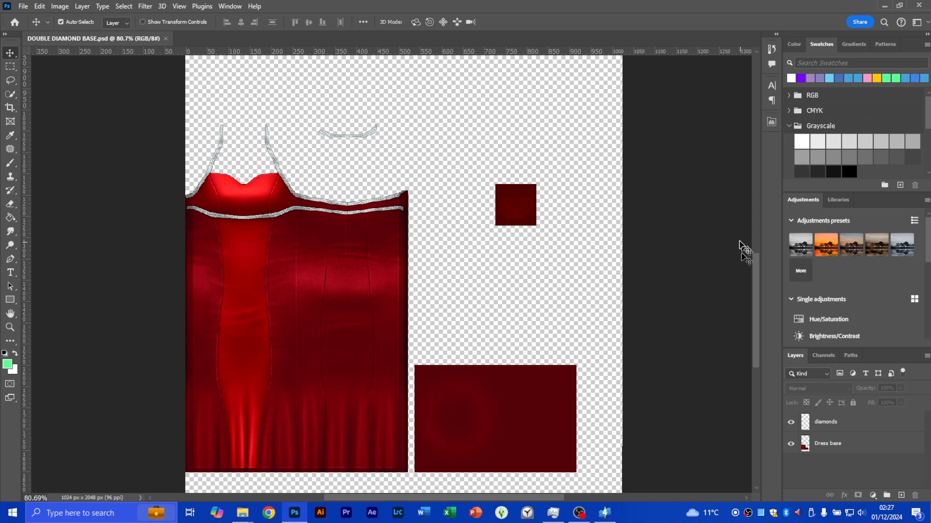
Show the Patterns panel, enlarge it, and collapse the Adjustments presets and Single adjustments sections beneath it
click(886, 45)
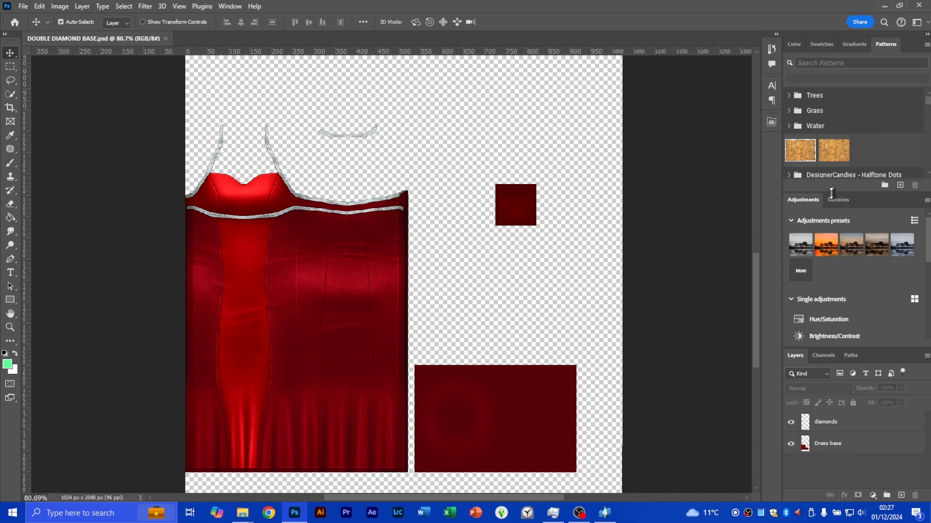
drag(829, 192, 829, 248)
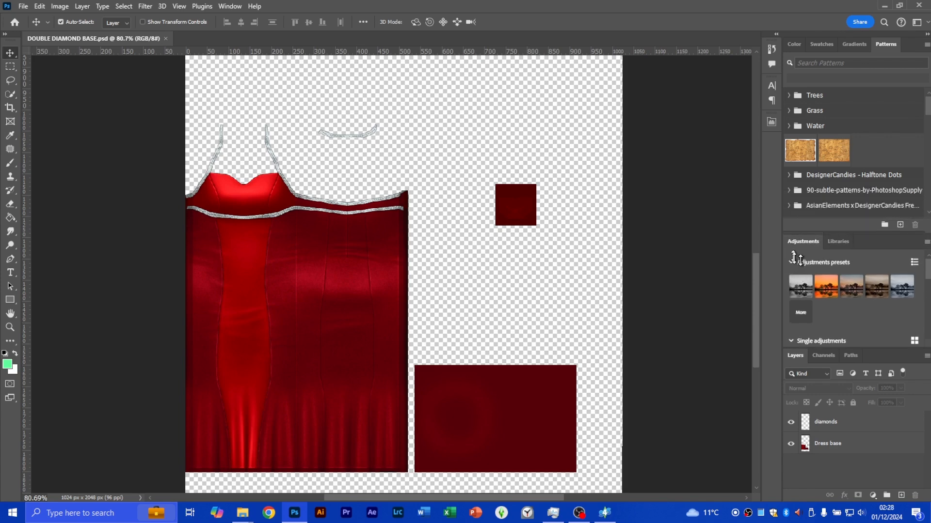
click(792, 263)
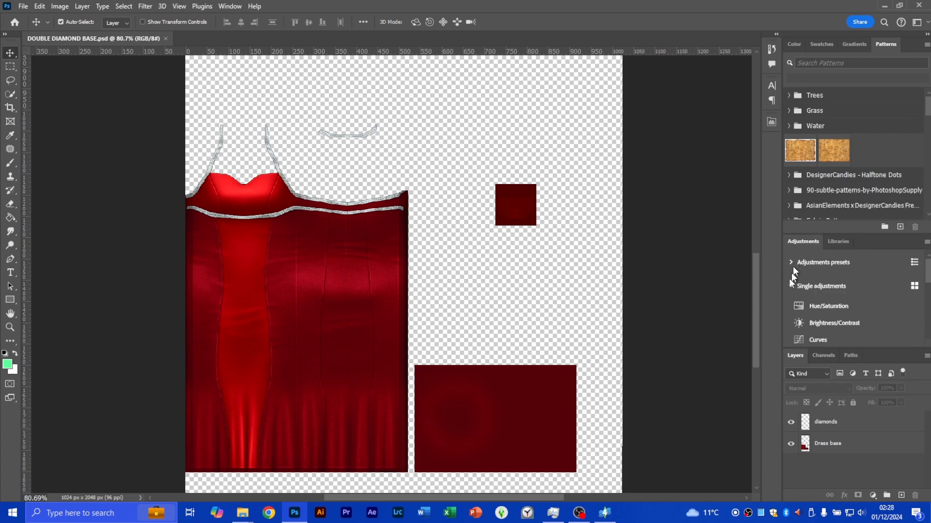
click(789, 285)
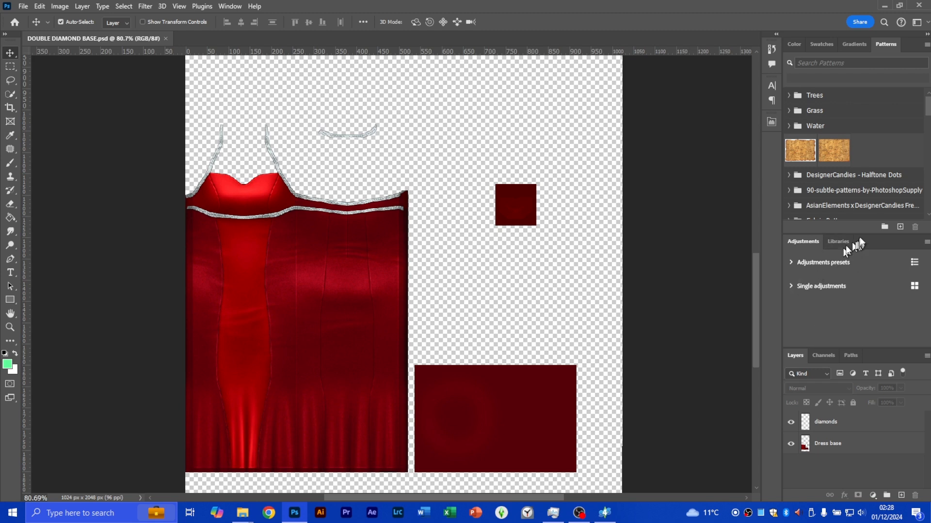
drag(857, 232, 852, 268)
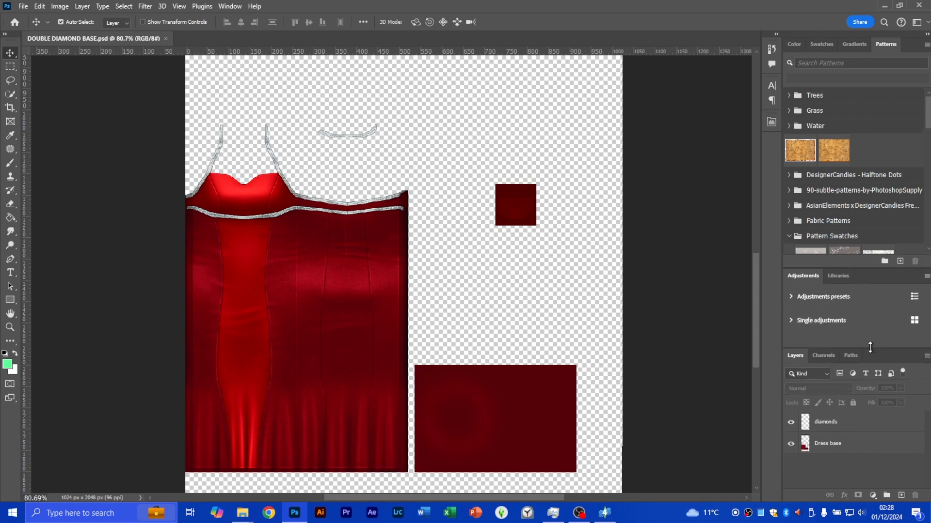
drag(870, 348, 865, 328)
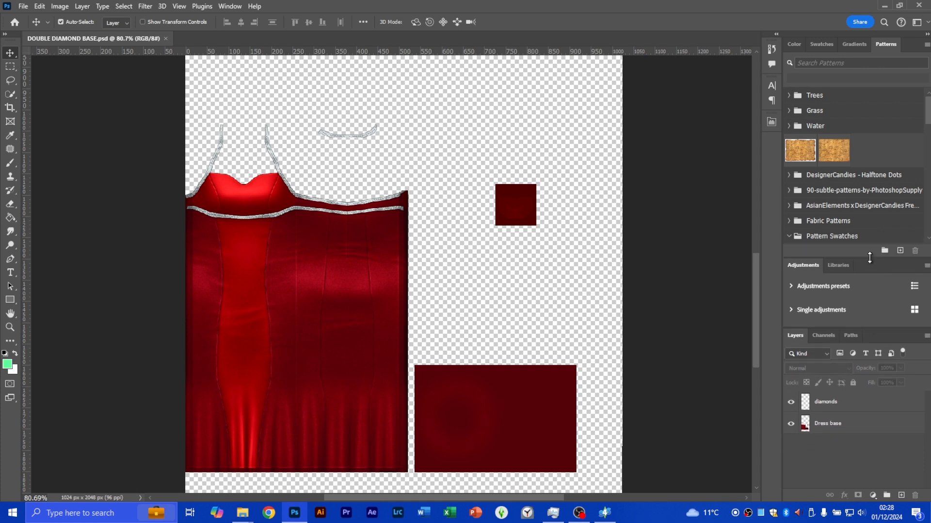
drag(869, 258, 868, 267)
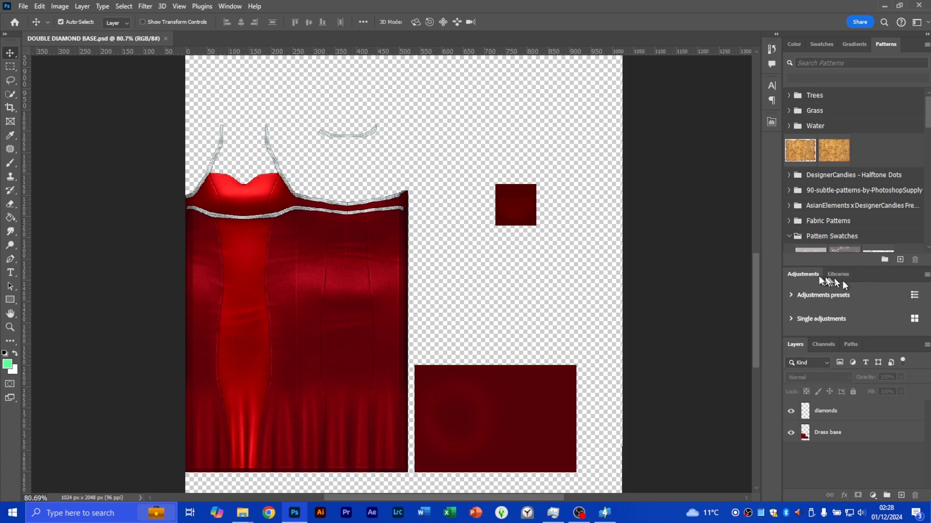
Dock the Adjustments and Libraries panels as icons in the collapsed strip and extend the Patterns panel down into the freed space
drag(818, 276, 773, 142)
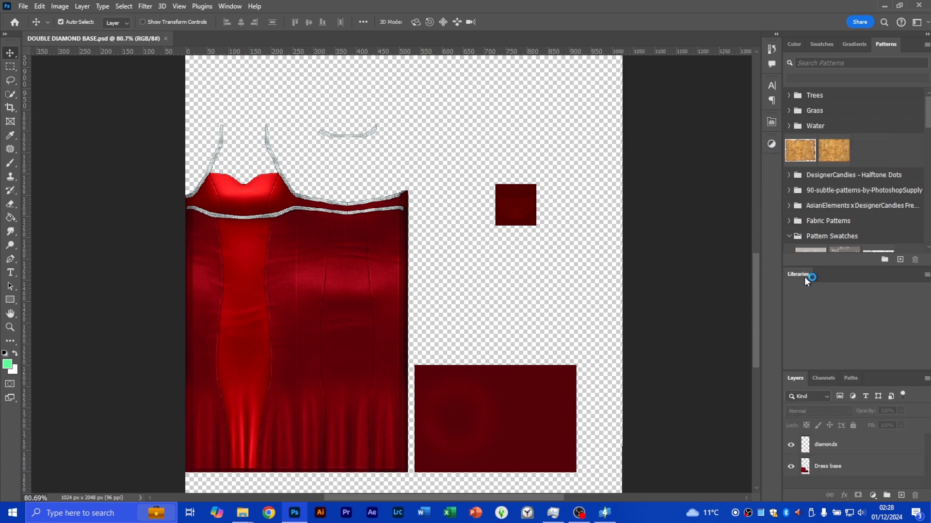
drag(804, 277, 779, 237)
drag(768, 185, 768, 166)
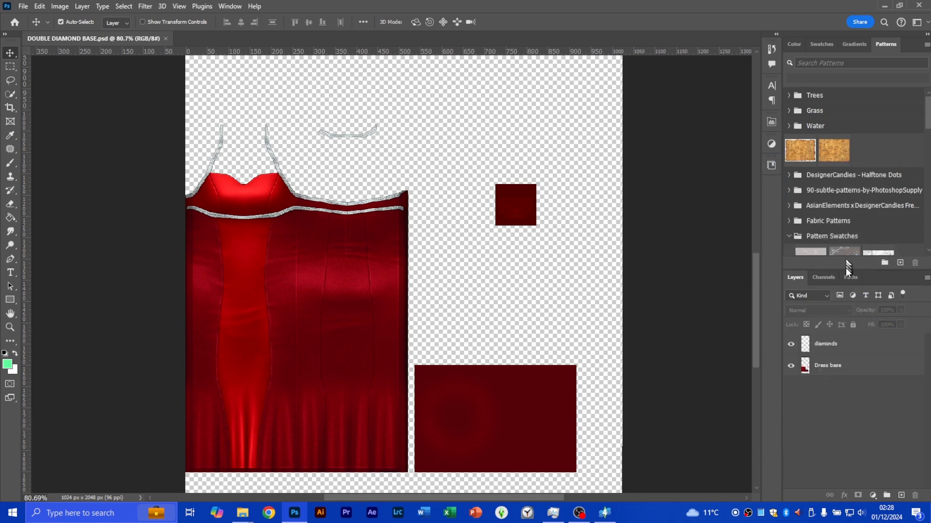
drag(844, 270, 847, 330)
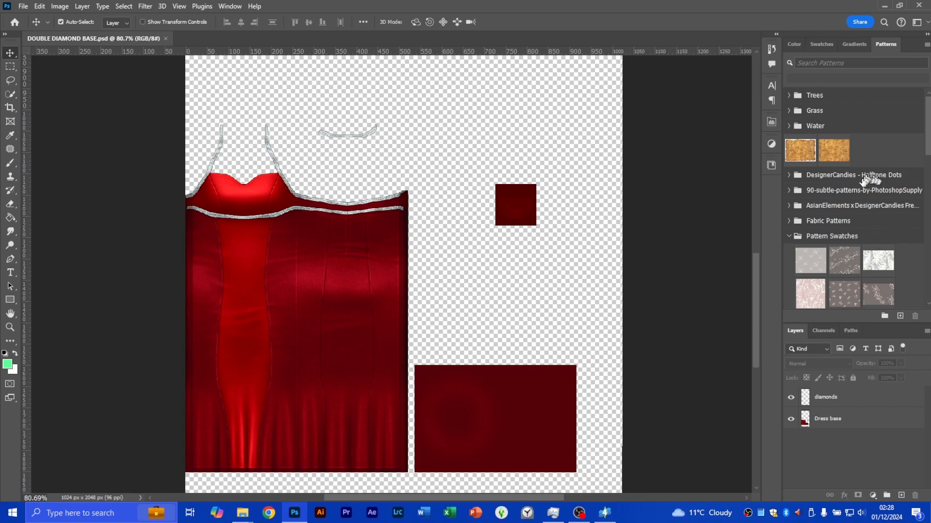
Collapse the Pattern Swatches group and look through the list of installed pattern groups
click(789, 237)
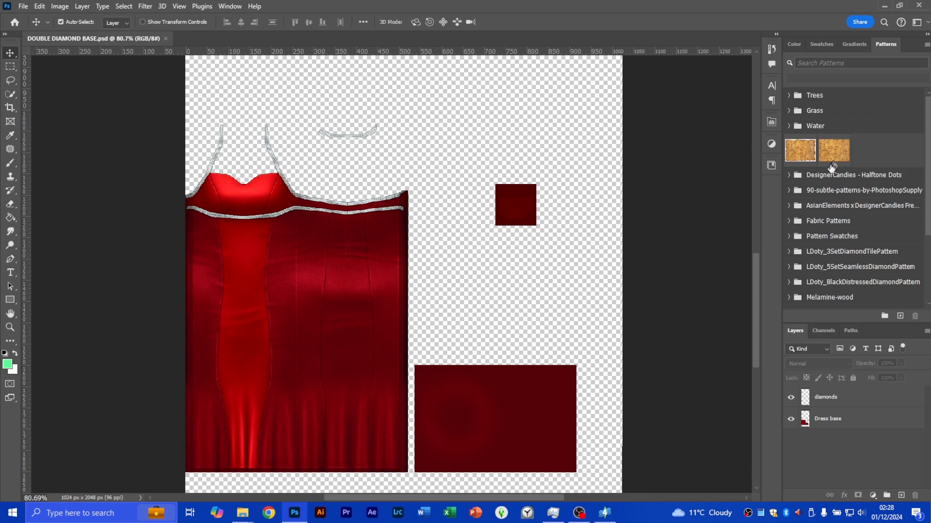
scroll(897, 266, down, 5)
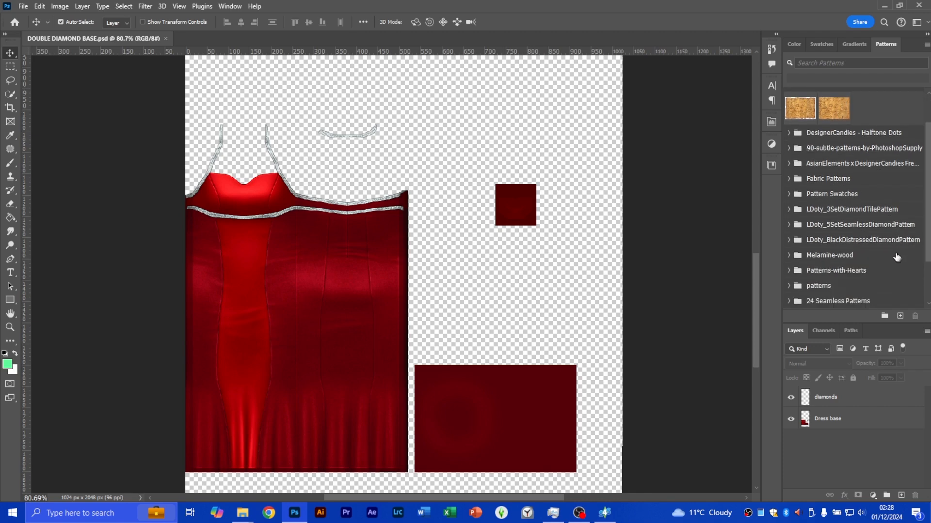
scroll(896, 255, down, 1)
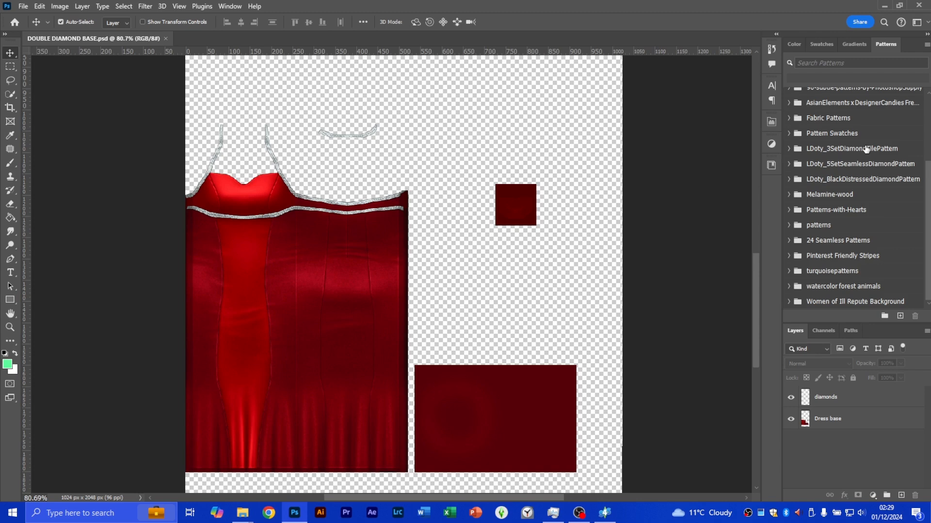
scroll(865, 151, up, 3)
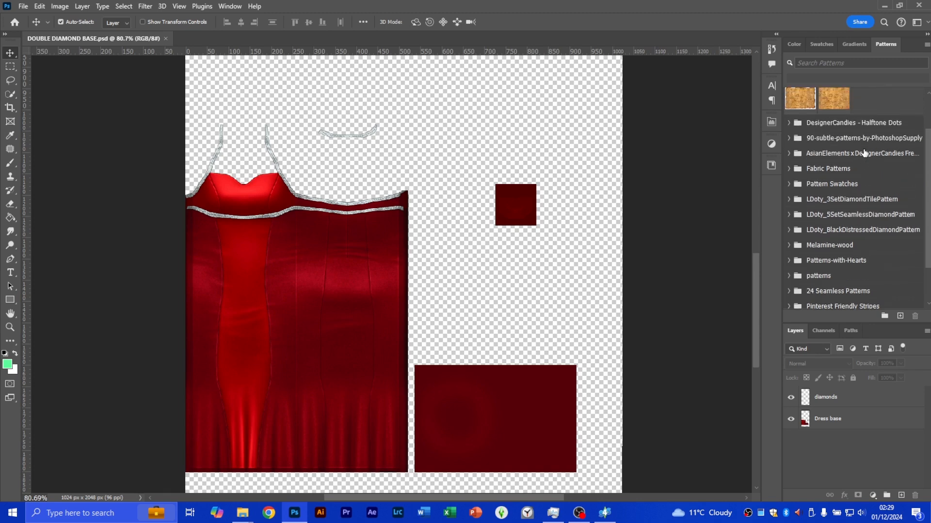
scroll(864, 153, up, 1)
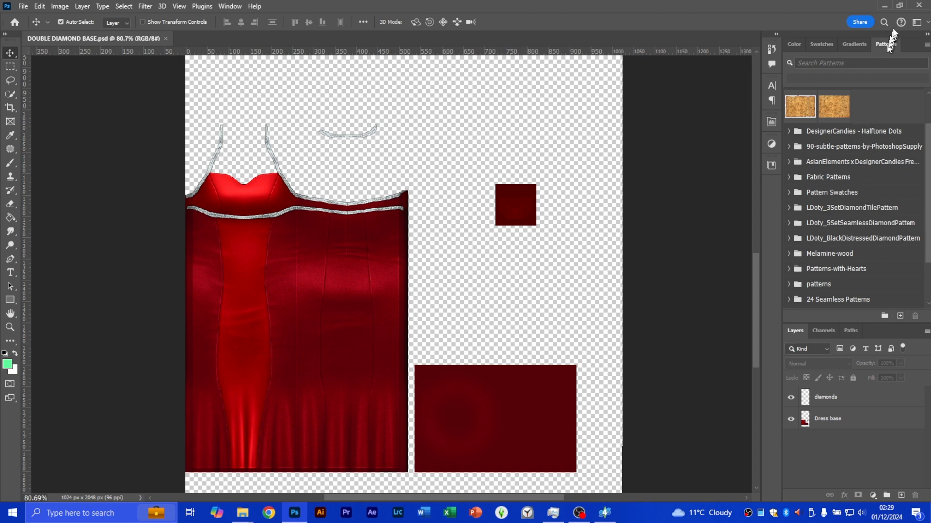
click(899, 316)
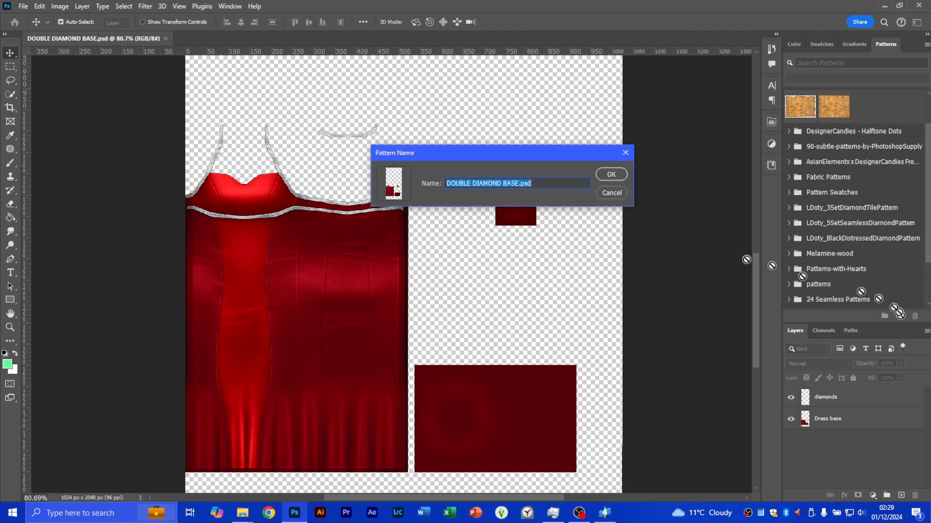
click(607, 194)
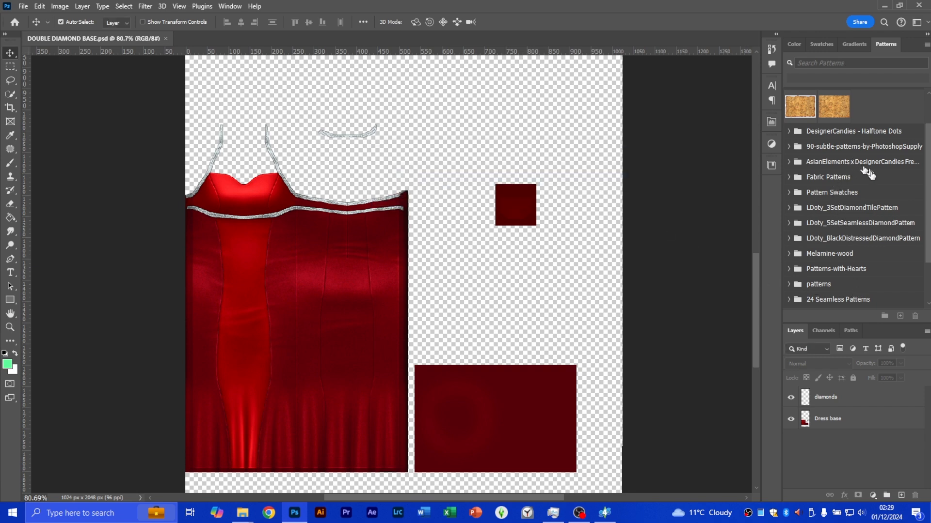
scroll(871, 173, up, 2)
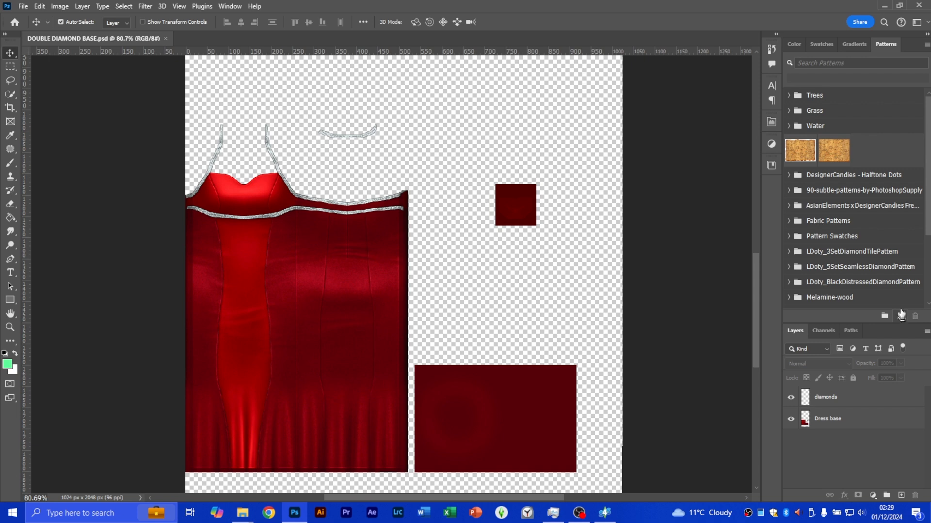
click(927, 47)
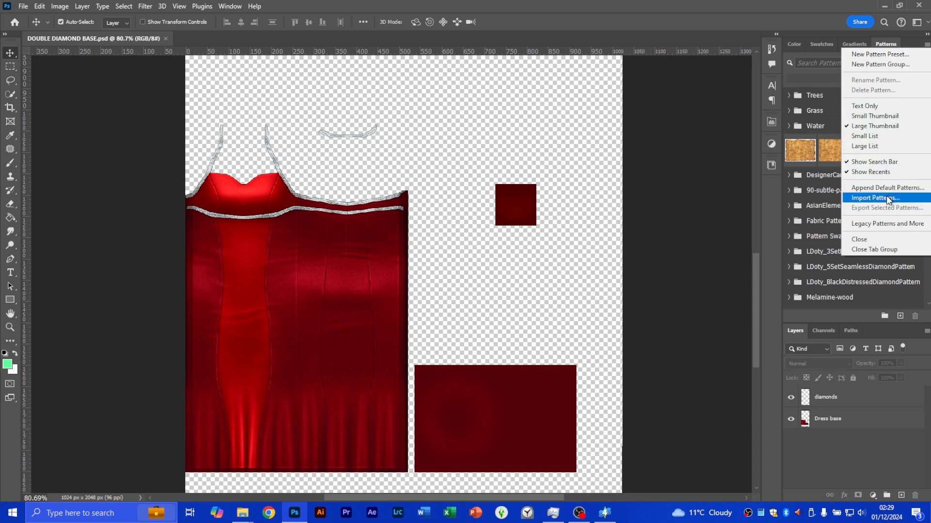
click(888, 199)
click(800, 313)
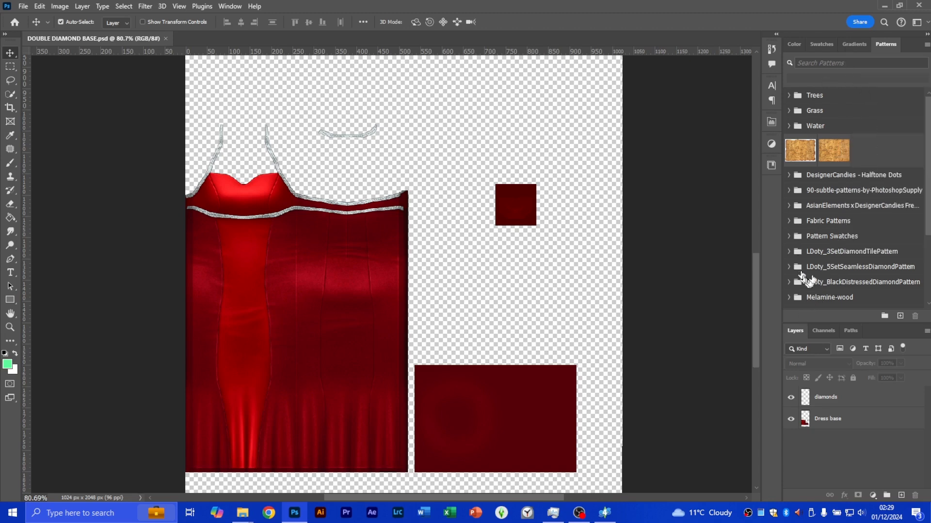
Start importing patterns and browse to the TEMPLATES AND TEXTURES folder inside My Sims 4 Custom Made CC
click(926, 45)
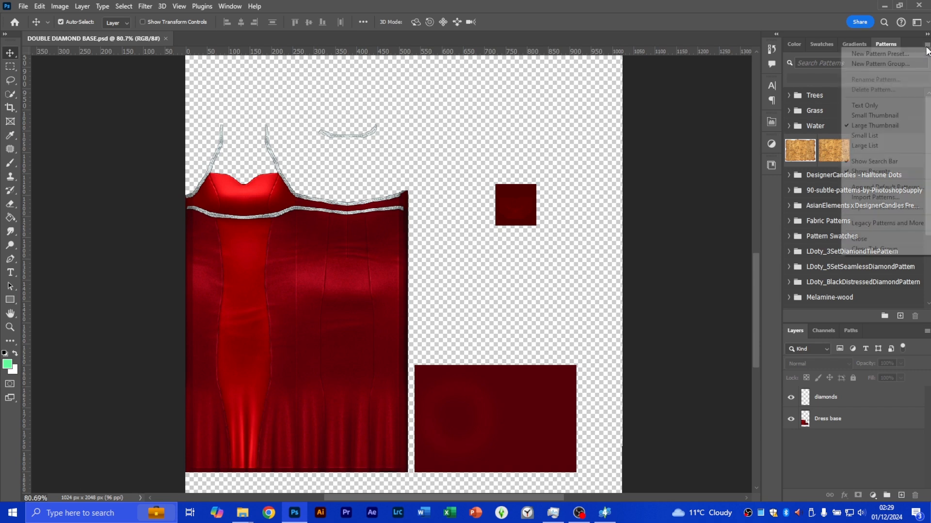
click(867, 200)
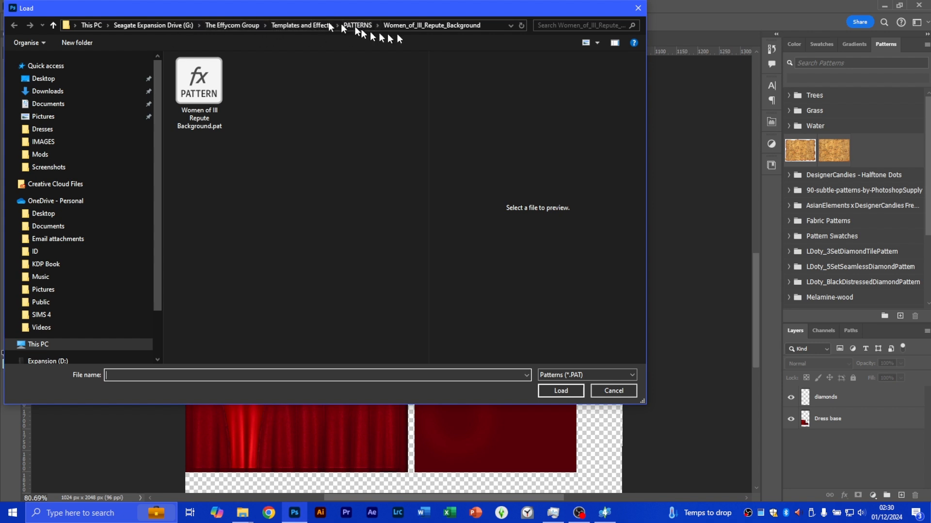
click(185, 25)
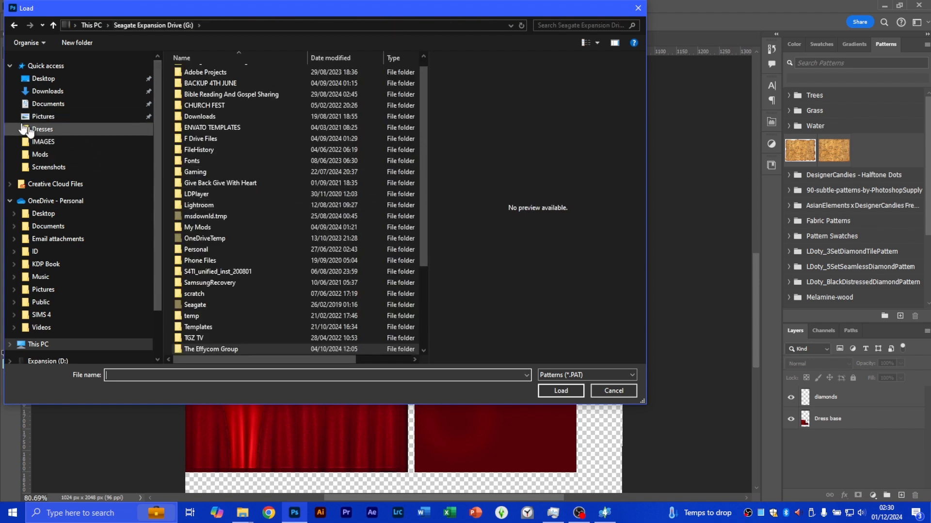
click(53, 131)
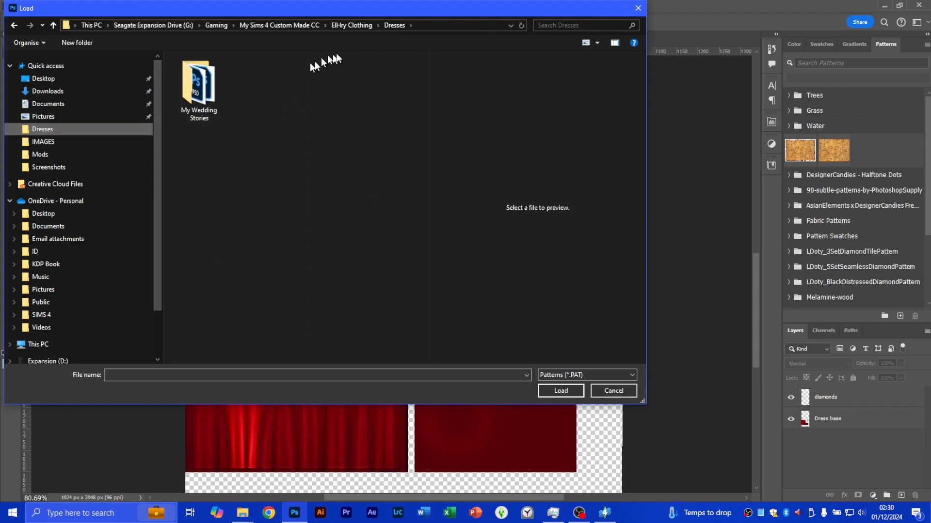
click(291, 25)
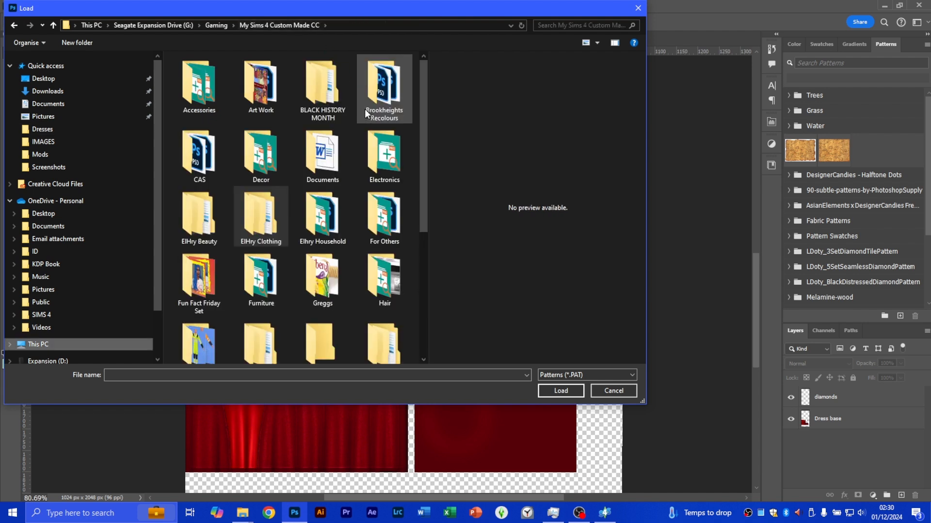
scroll(375, 221, down, 3)
scroll(406, 247, down, 1)
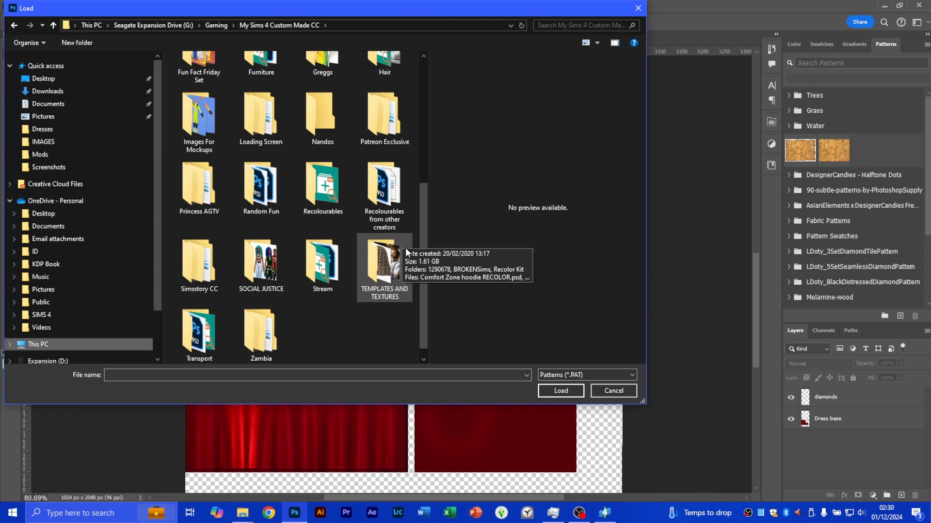
click(402, 248)
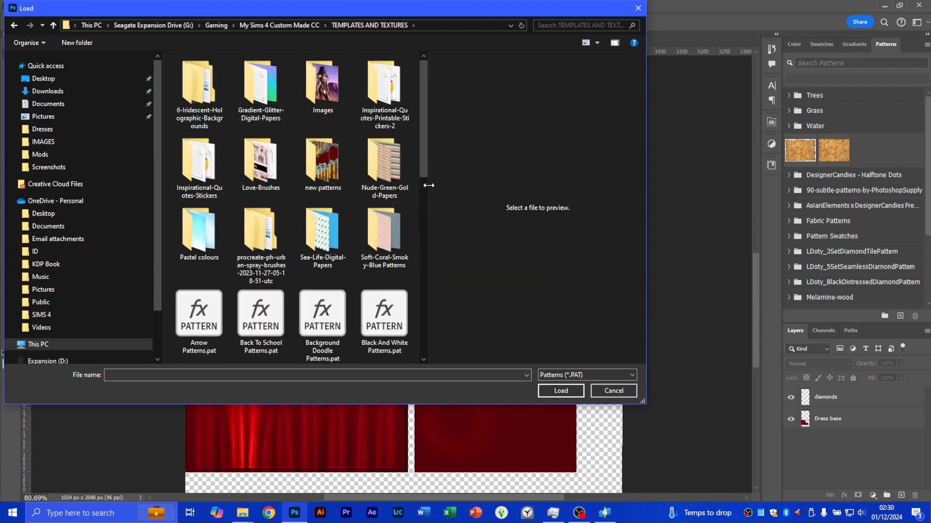
Load all pattern files from Arrow Patterns.pat through Watercolor Arrows Patterns.pat
drag(422, 156, 422, 245)
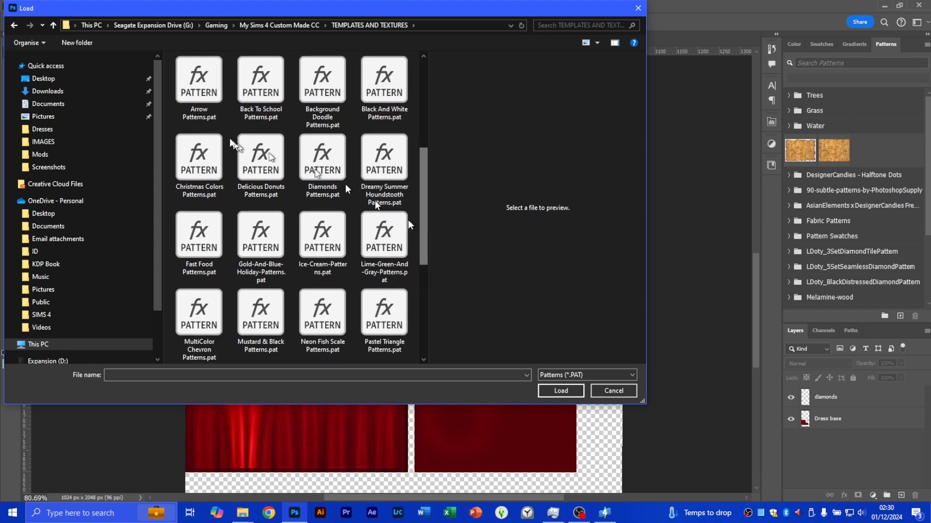
click(204, 93)
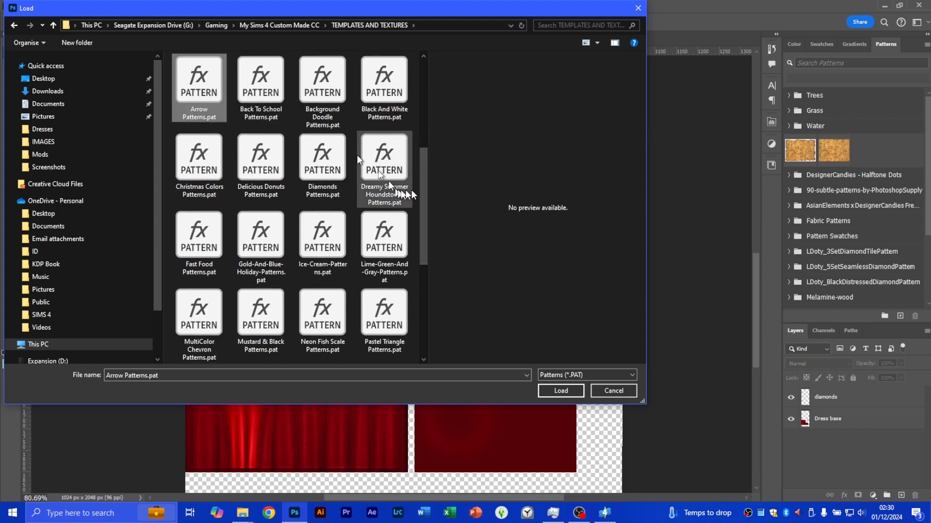
drag(423, 217, 420, 301)
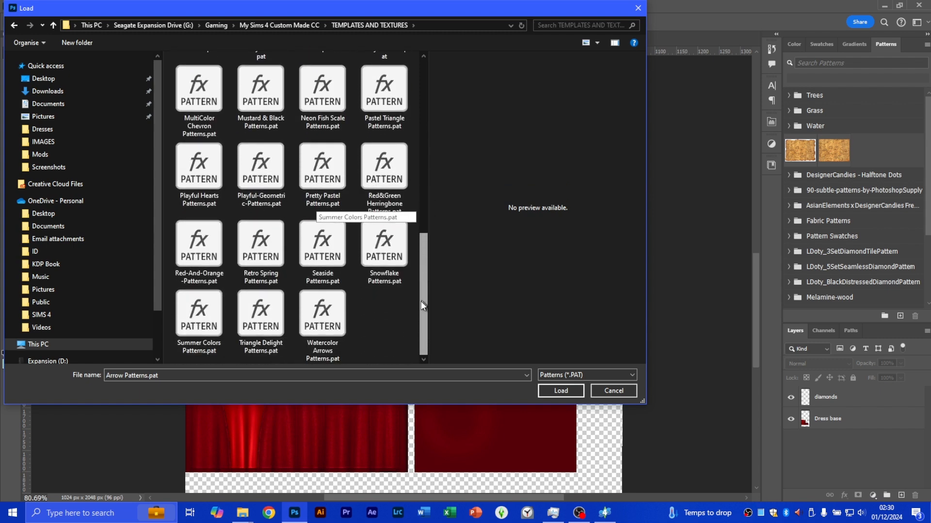
shift+click(337, 325)
click(558, 390)
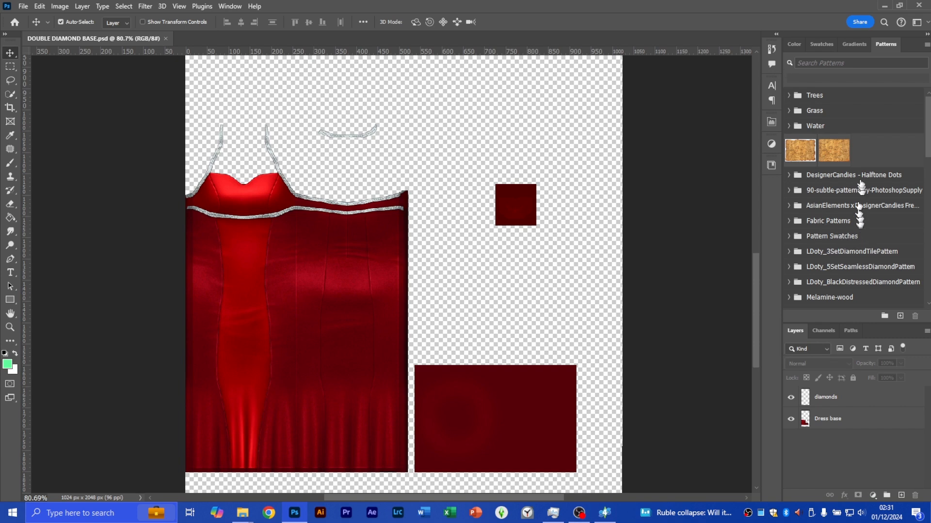
Look through the newly imported pattern groups and examine the swatches in Watercolor Arrows Patterns, closing that group again
scroll(860, 193, down, 10)
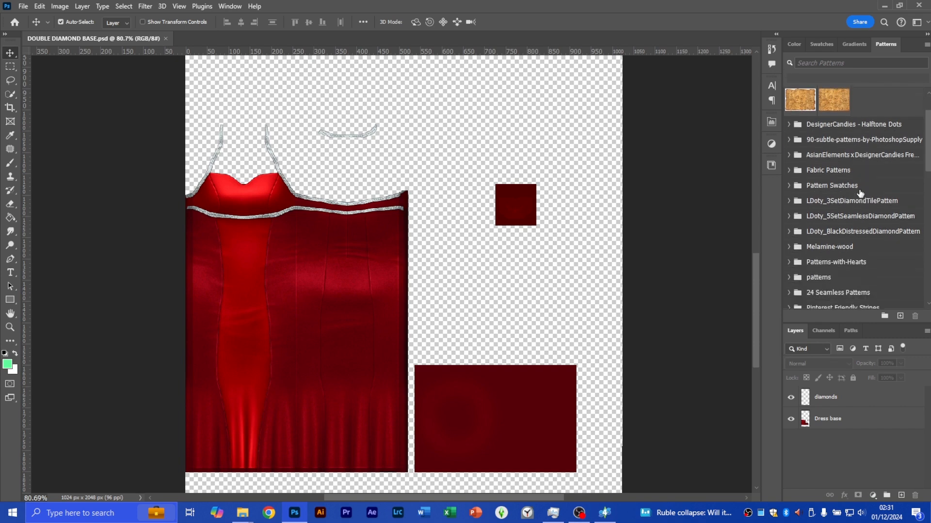
scroll(860, 193, down, 12)
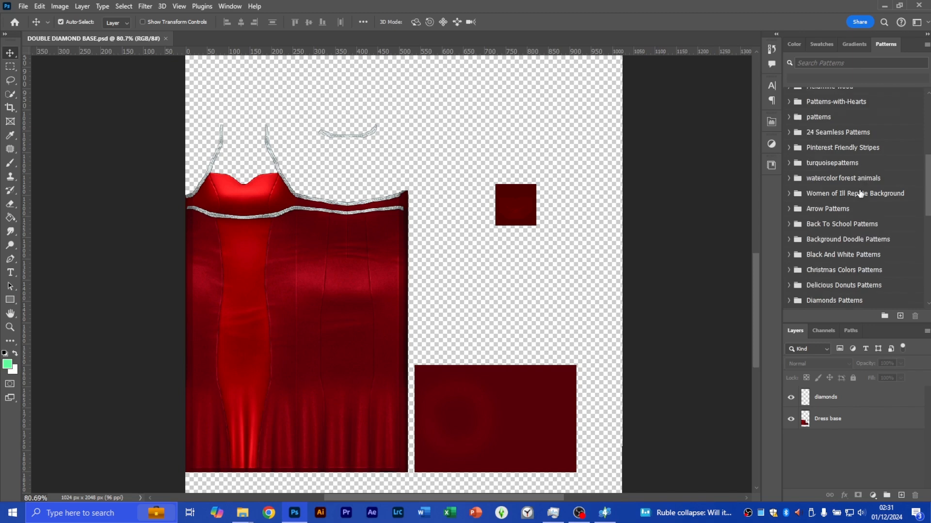
scroll(859, 193, down, 2)
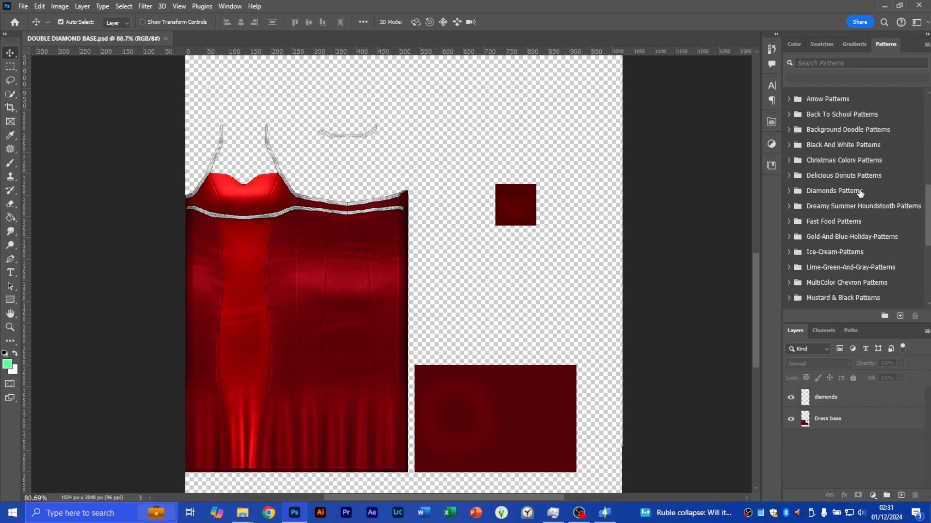
scroll(860, 193, down, 13)
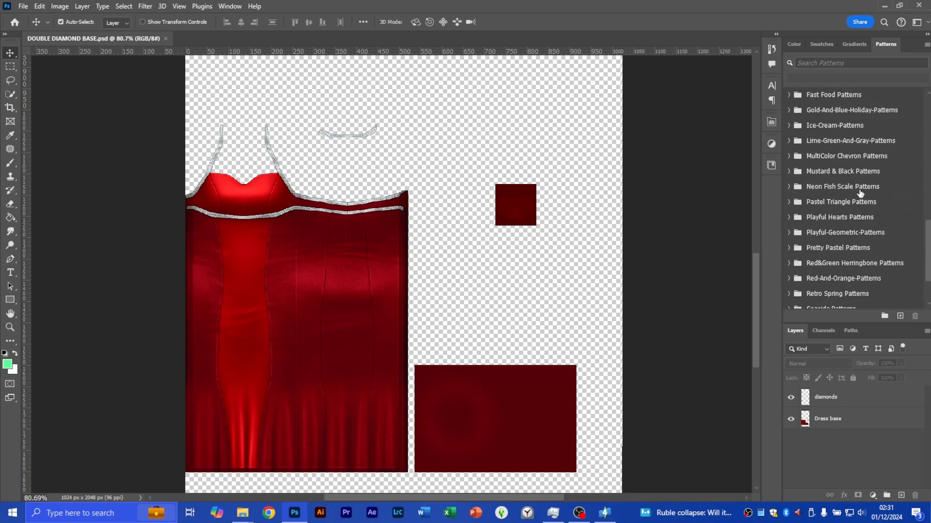
scroll(859, 193, down, 1)
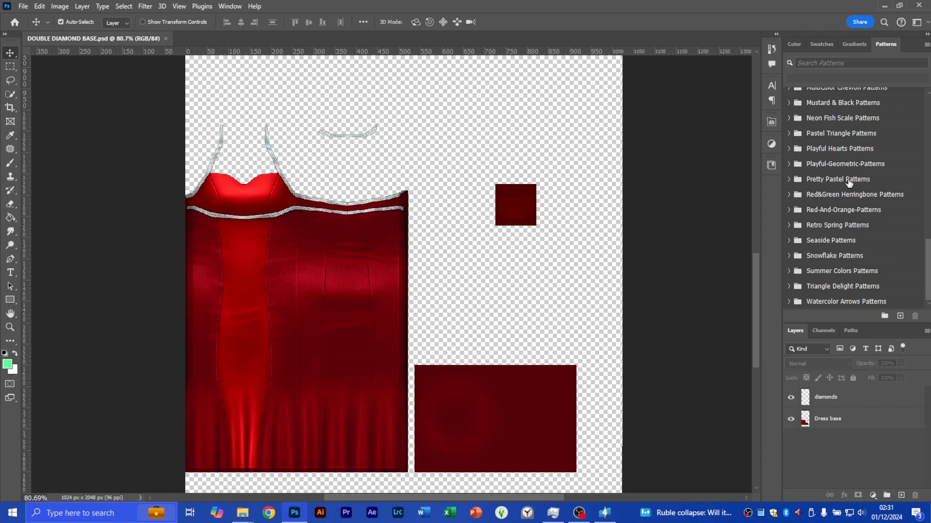
scroll(885, 208, up, 3)
scroll(882, 210, down, 3)
click(789, 301)
scroll(853, 205, down, 3)
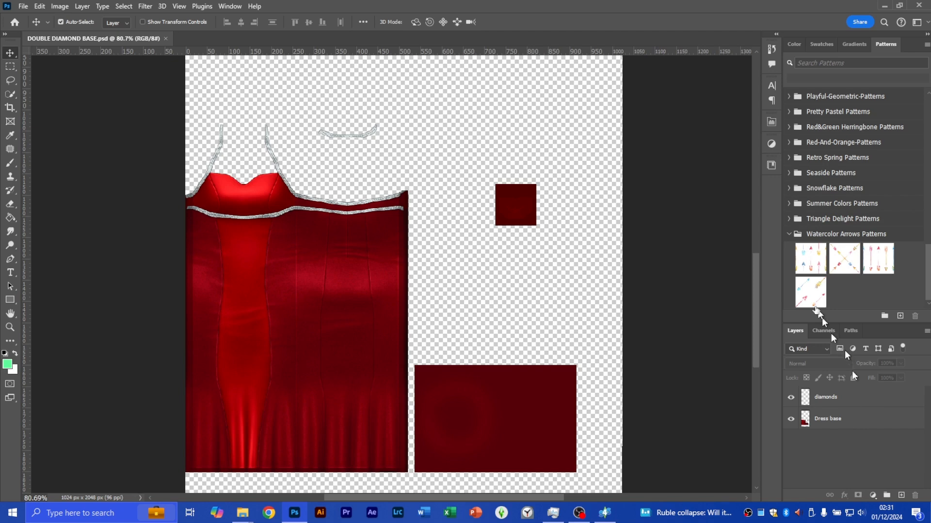
click(788, 234)
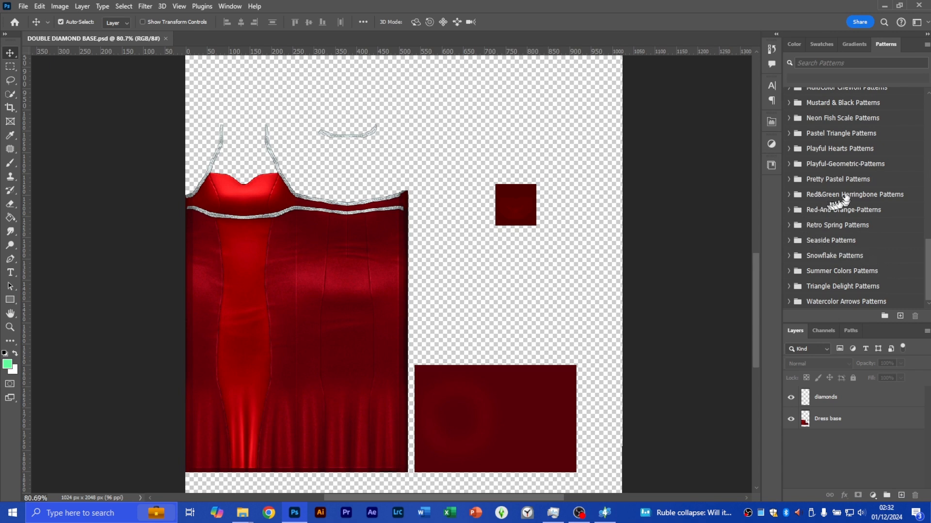
Browse the pattern groups and look inside Women of Ill Repute Background for a suitable dress pattern
scroll(828, 214, up, 4)
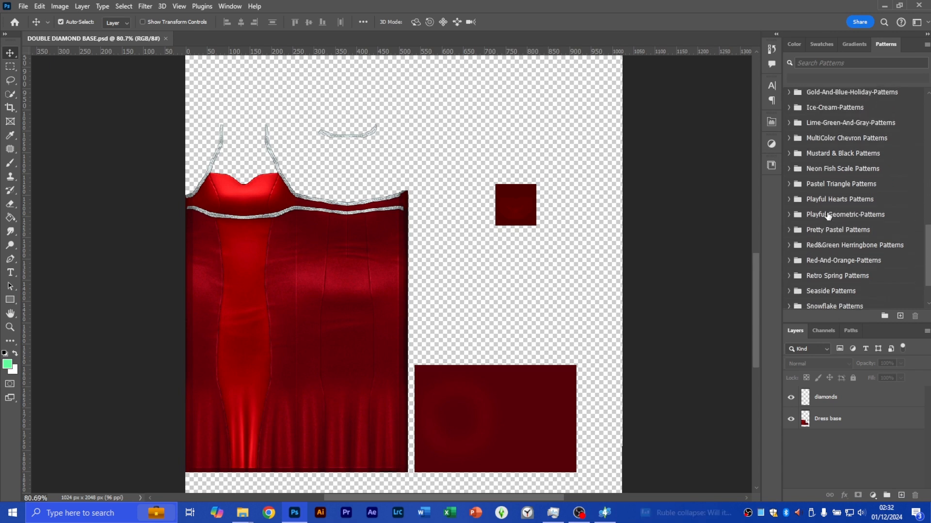
scroll(828, 216, up, 1)
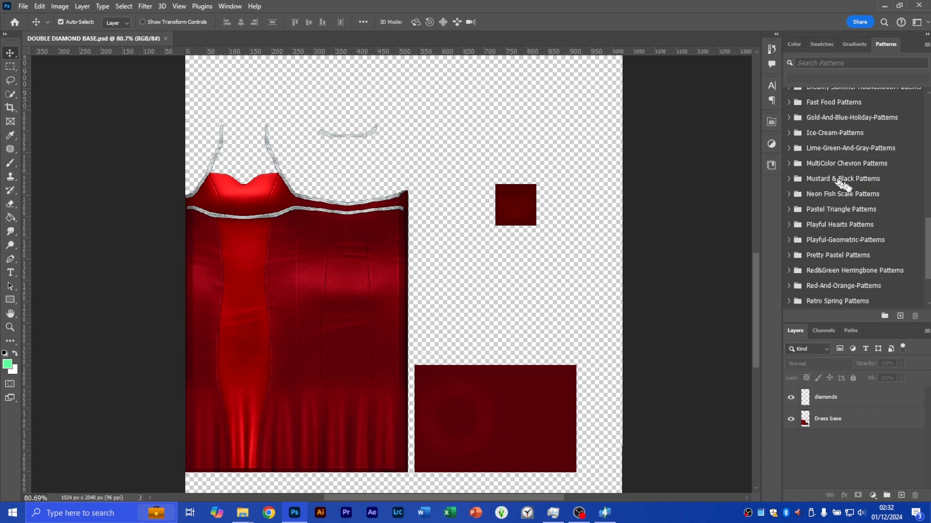
scroll(819, 156, up, 1)
scroll(819, 156, up, 5)
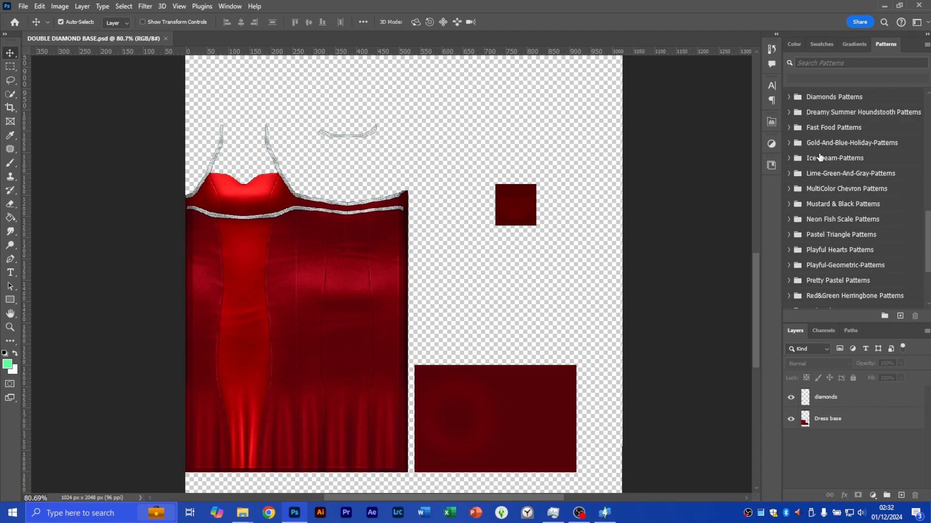
scroll(815, 161, up, 4)
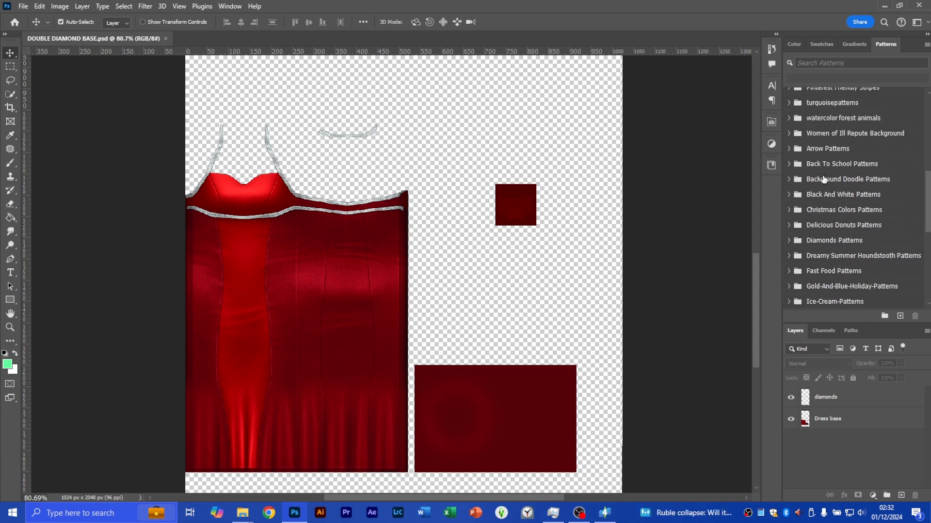
click(788, 133)
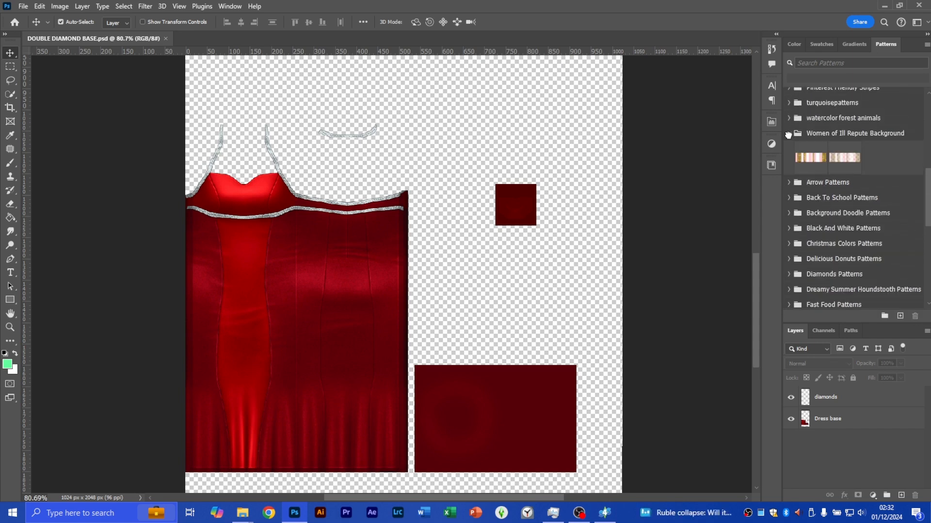
click(788, 133)
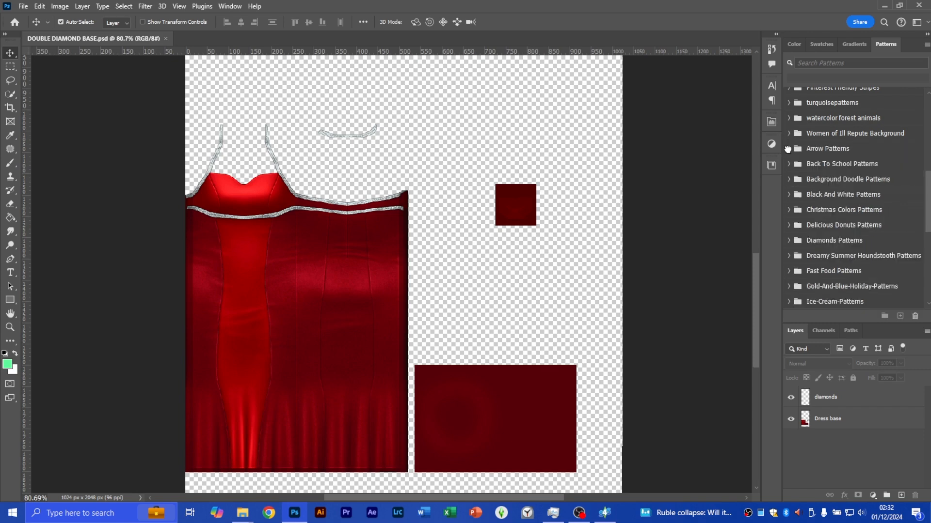
Apply the second pattern in the Arrow Patterns group, with red and orange arrows, to the Dress base layer
click(789, 149)
click(789, 149)
click(790, 149)
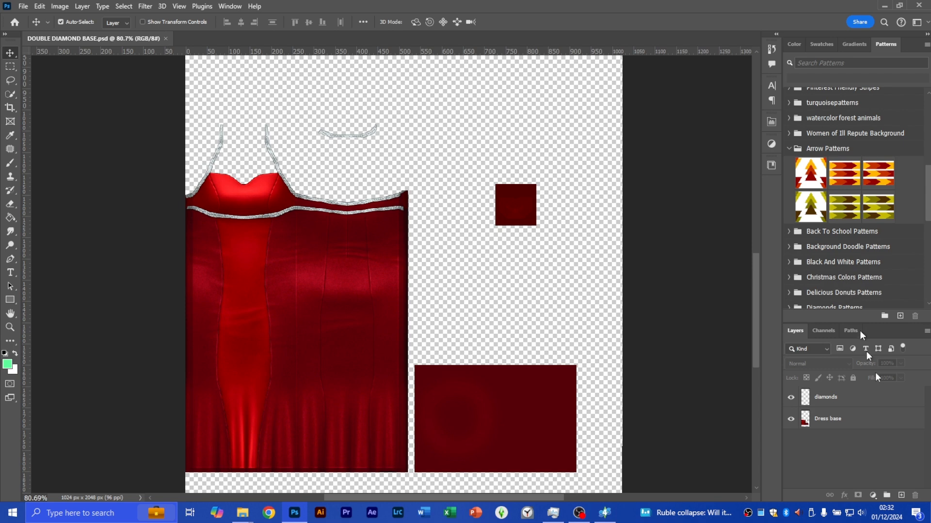
click(852, 425)
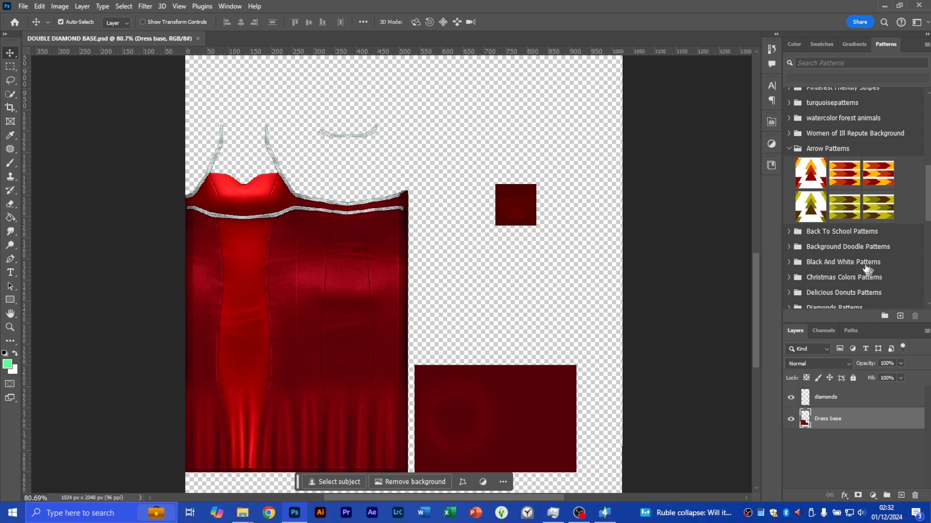
click(849, 178)
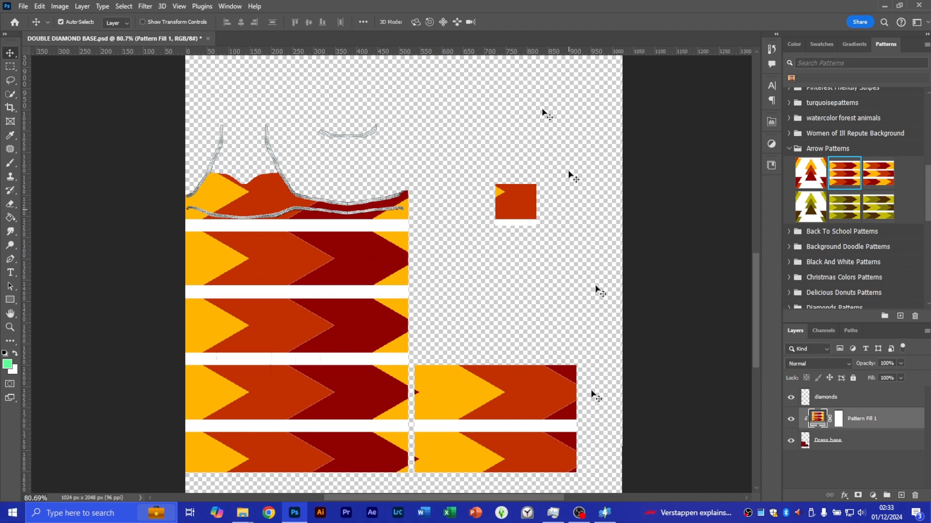
Undo the arrow pattern fill on the Dress base layer and collapse the Arrow Patterns group
click(41, 6)
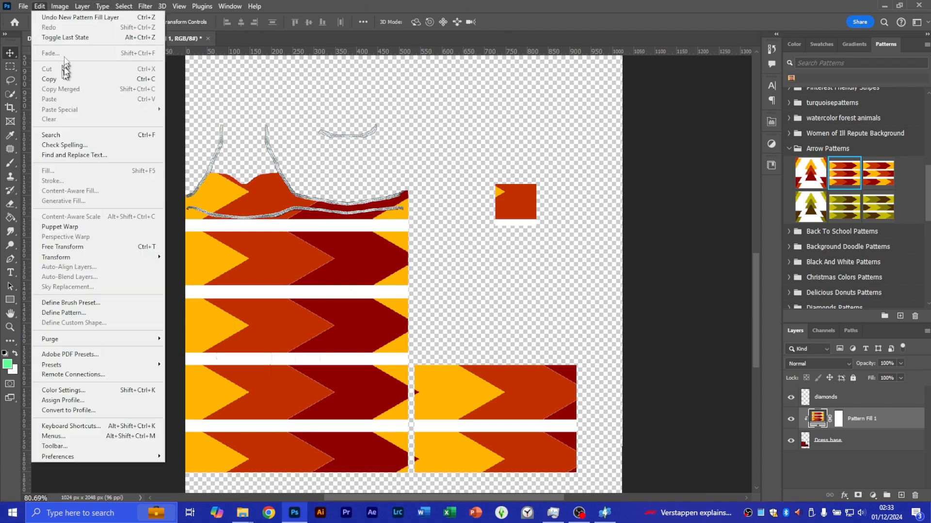
click(53, 17)
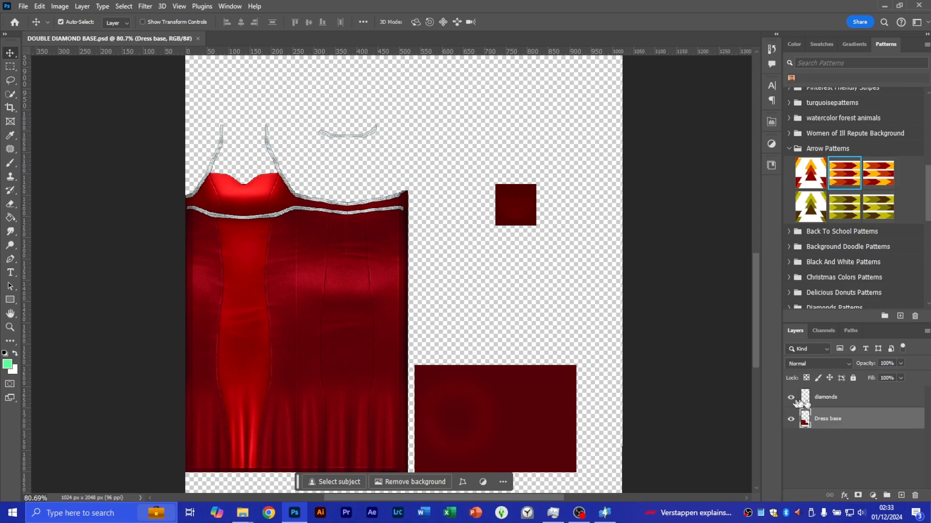
click(790, 149)
Examine the Women of Ill Repute Background, Triangle Delight, Summer Colors, Snowflake and Seaside pattern groups for a replacement pattern
click(789, 134)
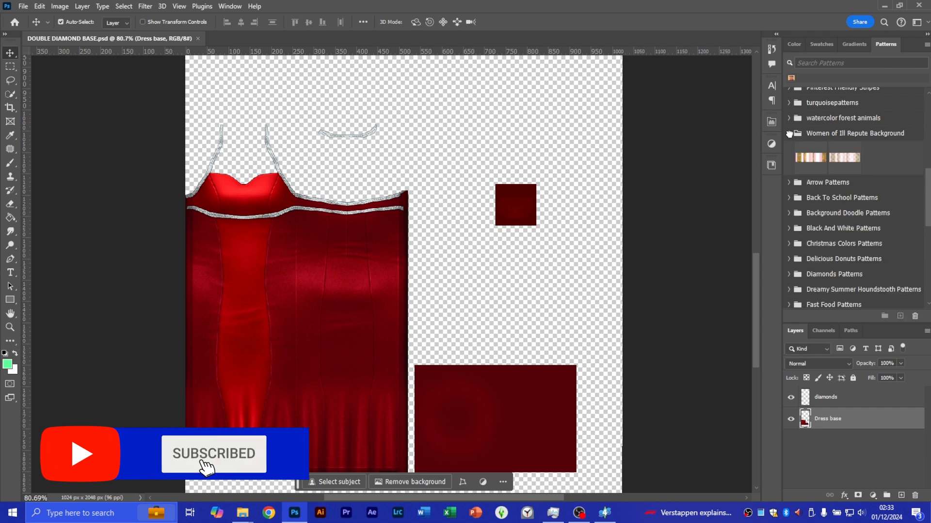
click(789, 134)
scroll(793, 243, down, 8)
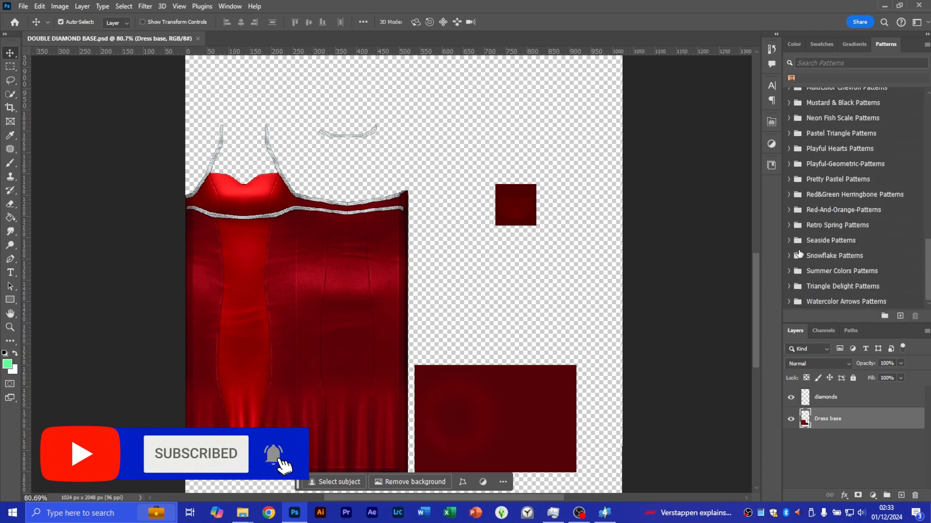
click(788, 287)
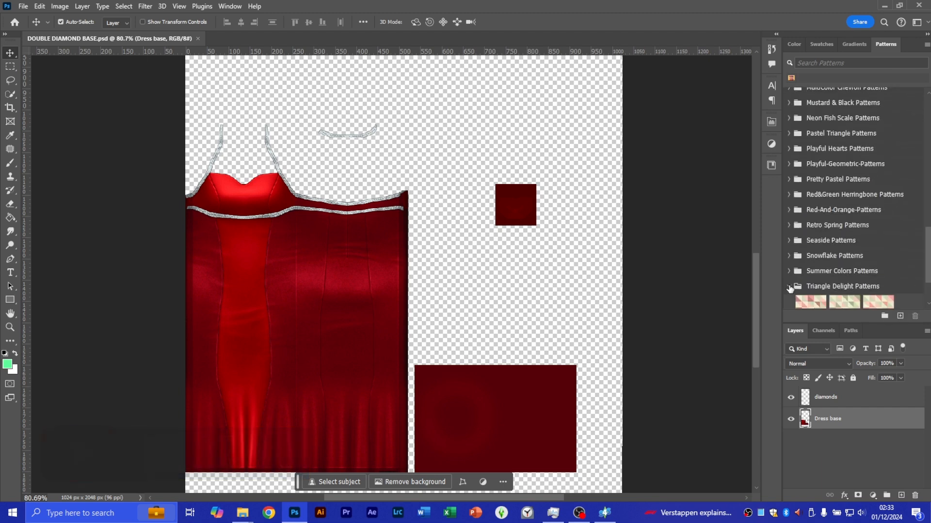
scroll(787, 276, down, 3)
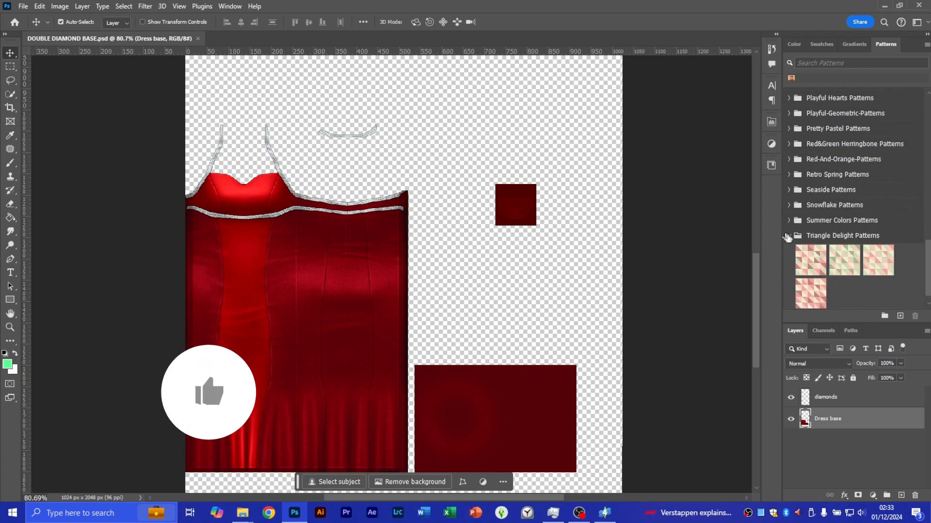
click(789, 234)
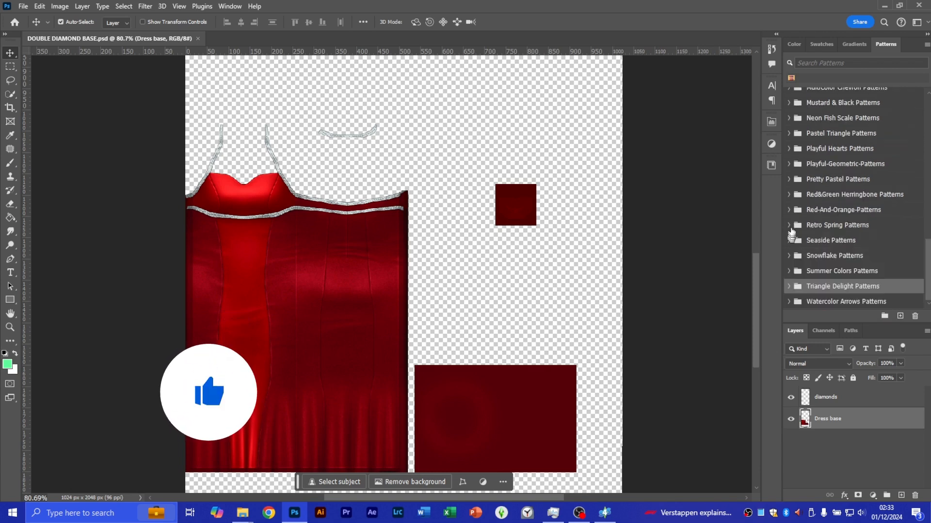
click(789, 271)
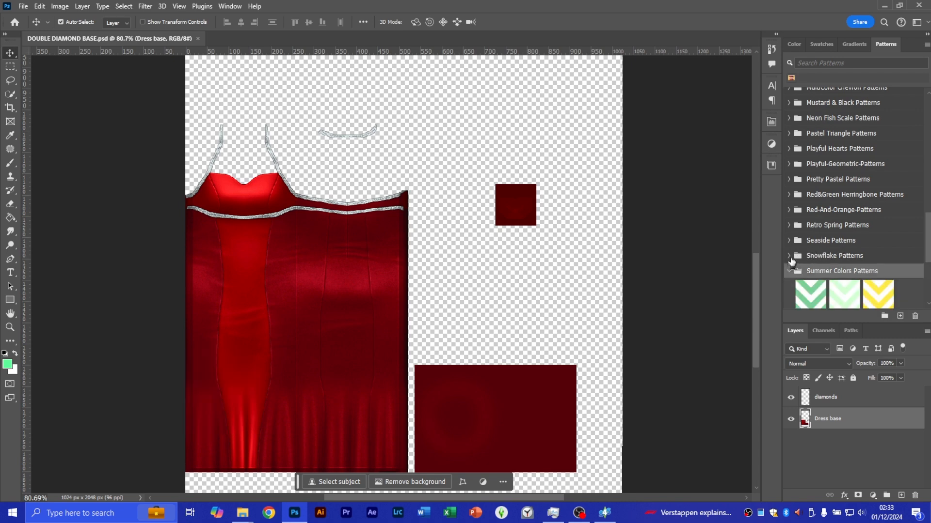
click(789, 270)
click(788, 255)
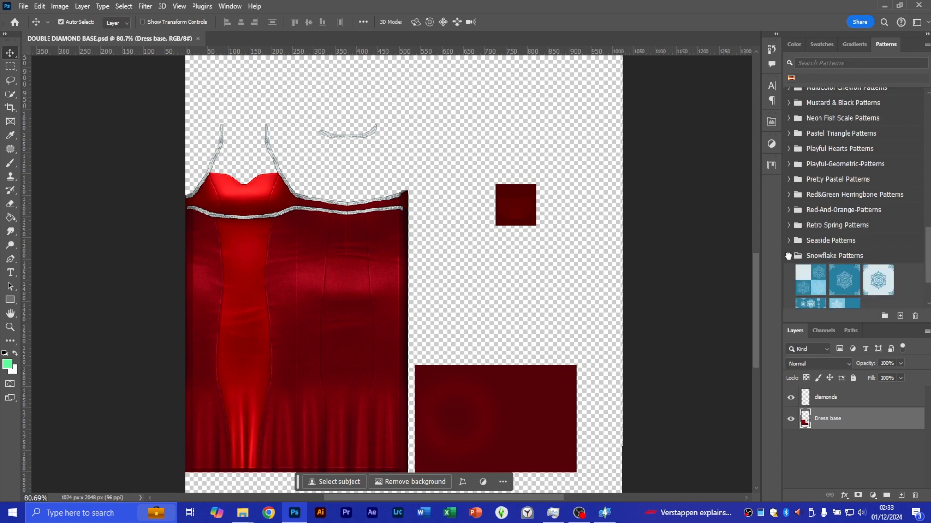
click(788, 255)
click(788, 240)
click(788, 240)
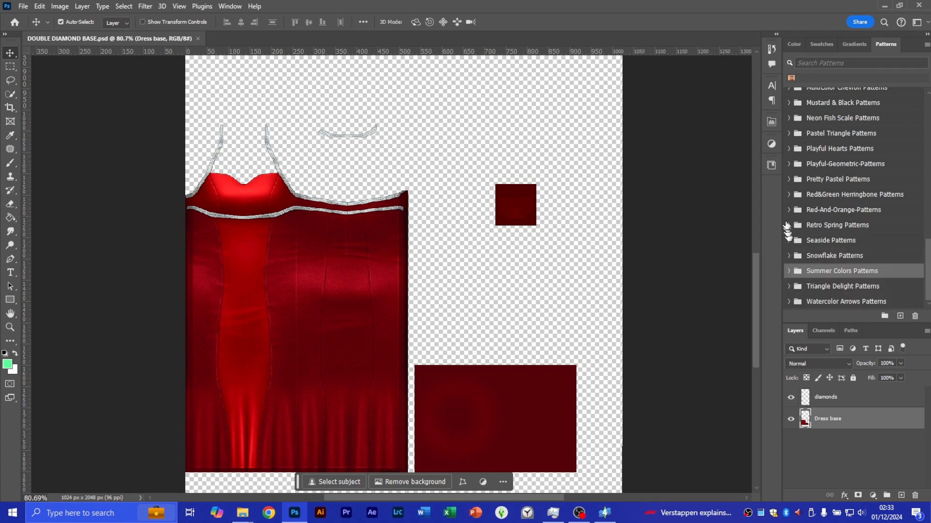
Examine the Retro Spring, Red-And-Orange, Red&Green Herringbone, Pretty Pastel and Playful-Geometric pattern groups
click(789, 225)
click(789, 224)
click(788, 211)
click(788, 209)
click(788, 194)
click(789, 194)
click(788, 179)
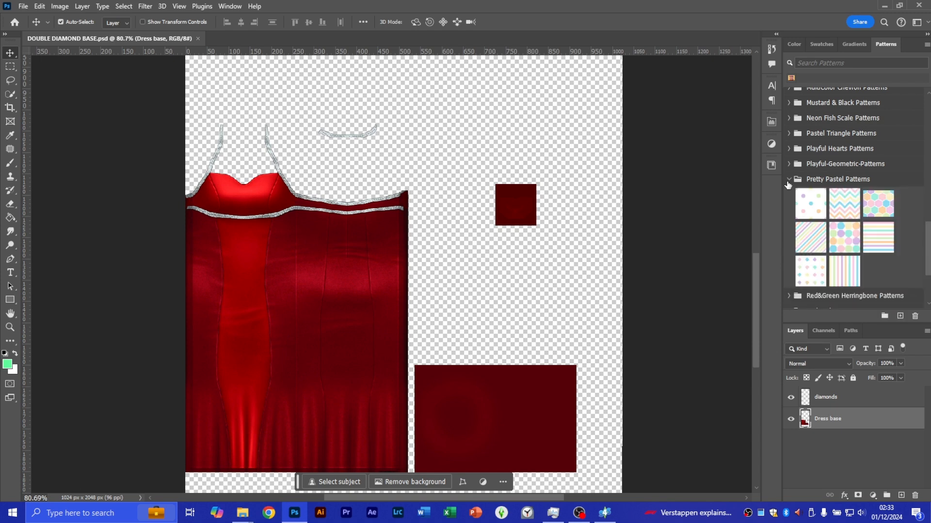
click(788, 179)
click(788, 165)
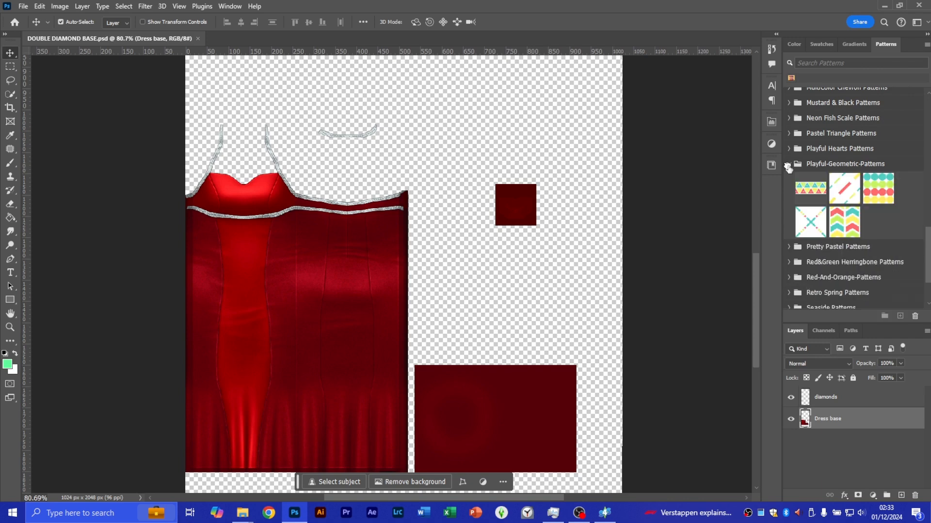
click(789, 165)
Apply the pale lavender-blue pattern from the Pastel Triangle Patterns group to the Dress base layer
scroll(864, 276, up, 1)
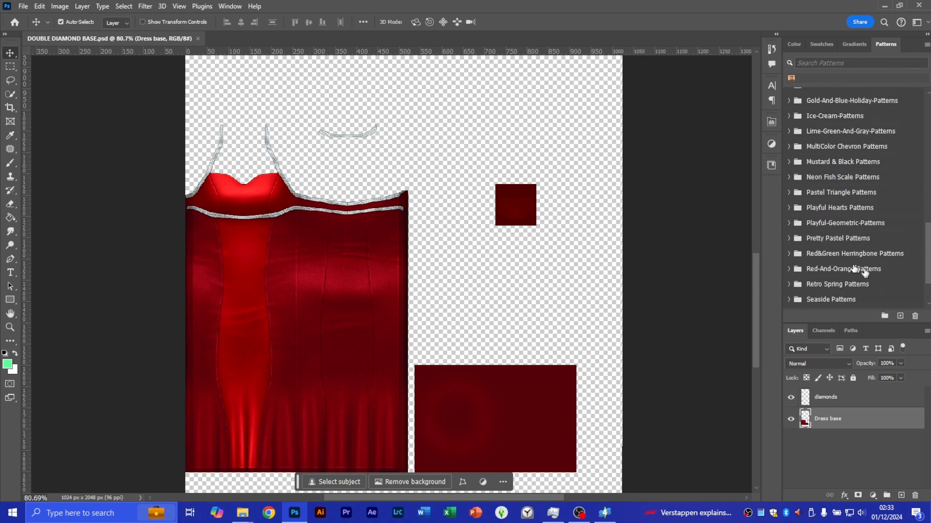
click(788, 192)
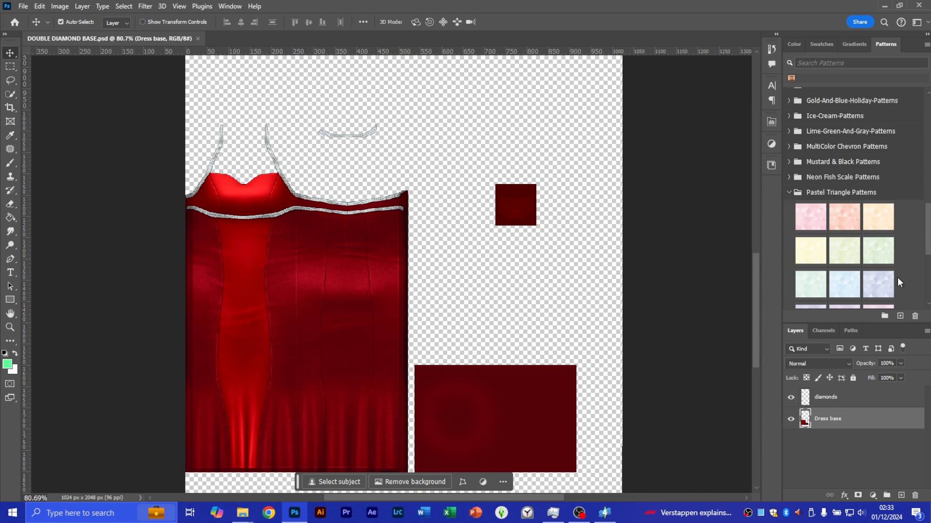
scroll(863, 260, down, 1)
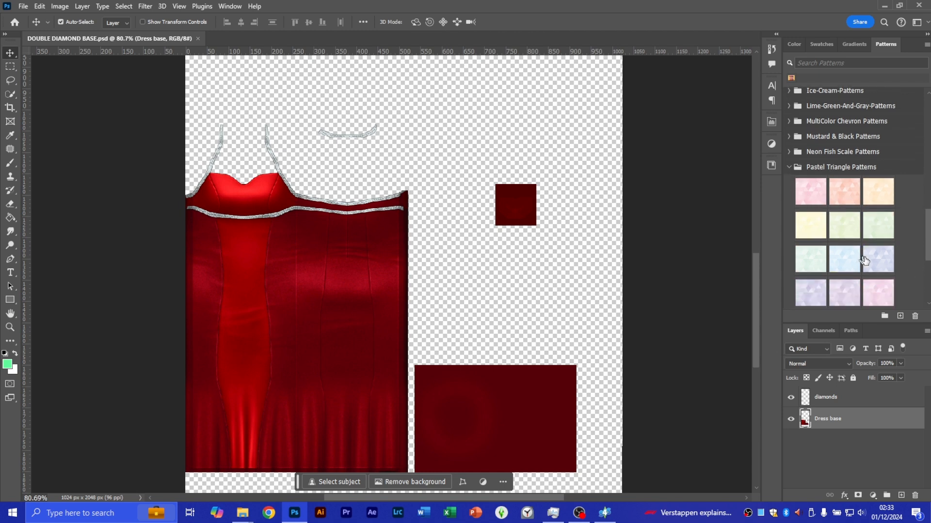
scroll(865, 260, down, 1)
click(878, 235)
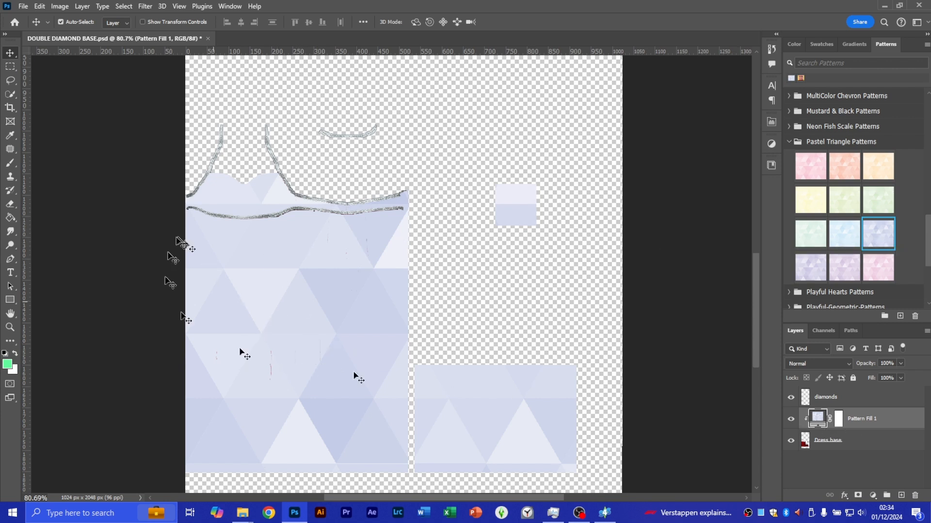
Check the diamonds layer by hiding and showing it, and add a new empty layer directly beneath it
click(791, 399)
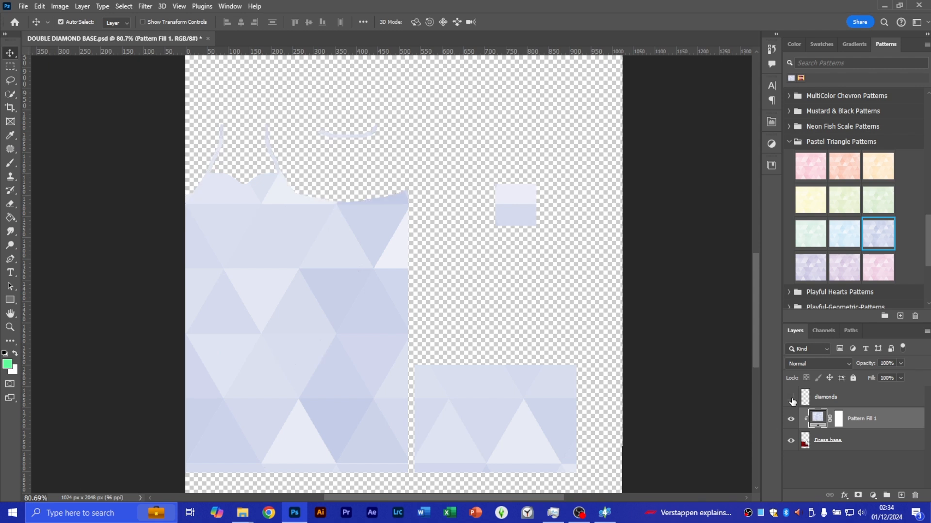
click(792, 399)
click(841, 399)
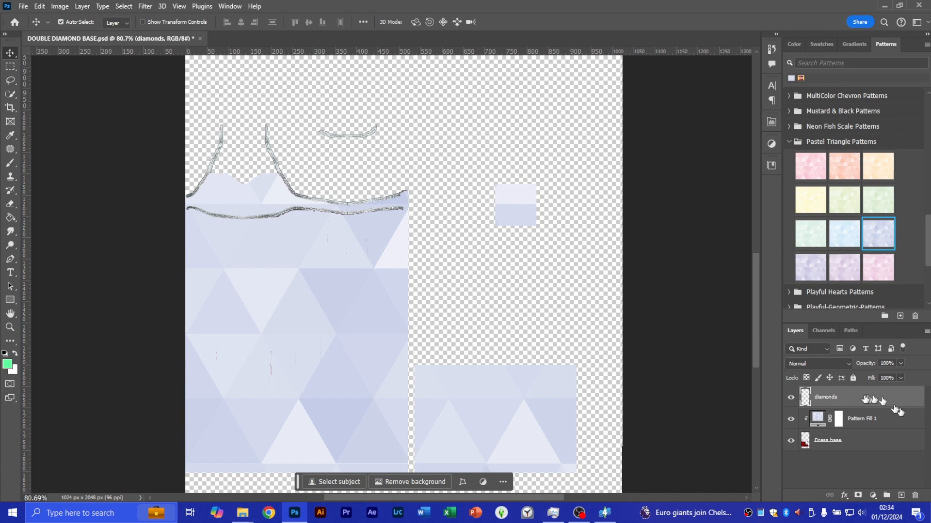
click(900, 495)
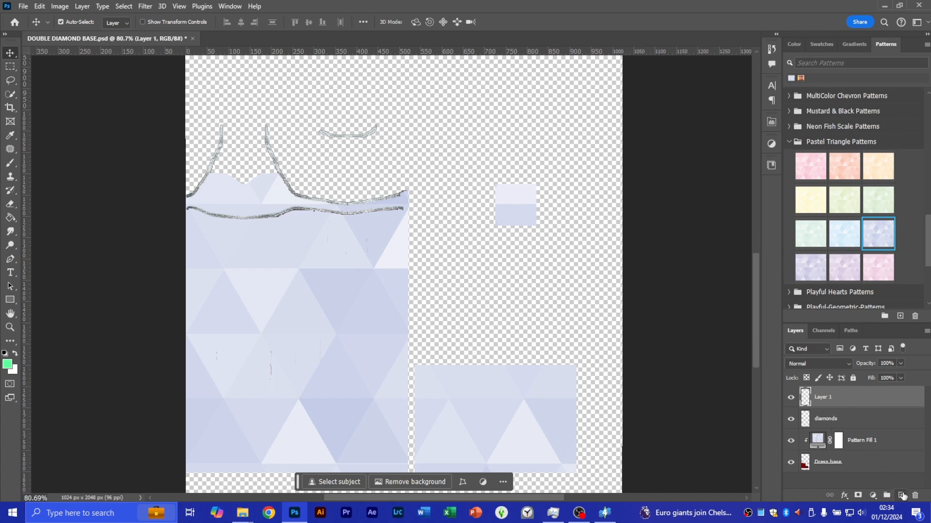
drag(846, 402, 846, 429)
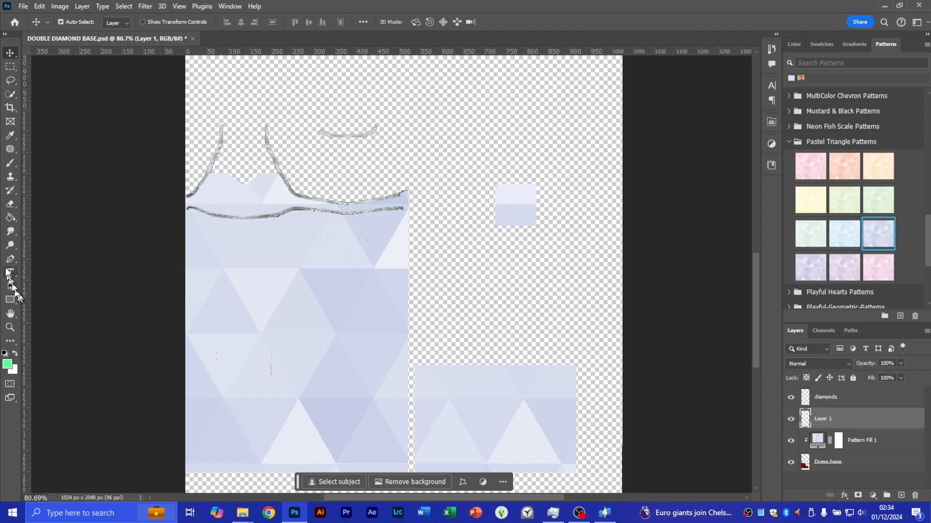
Fill the new layer beneath the diamonds with the bright green foreground colour using the Paint Bucket
click(10, 218)
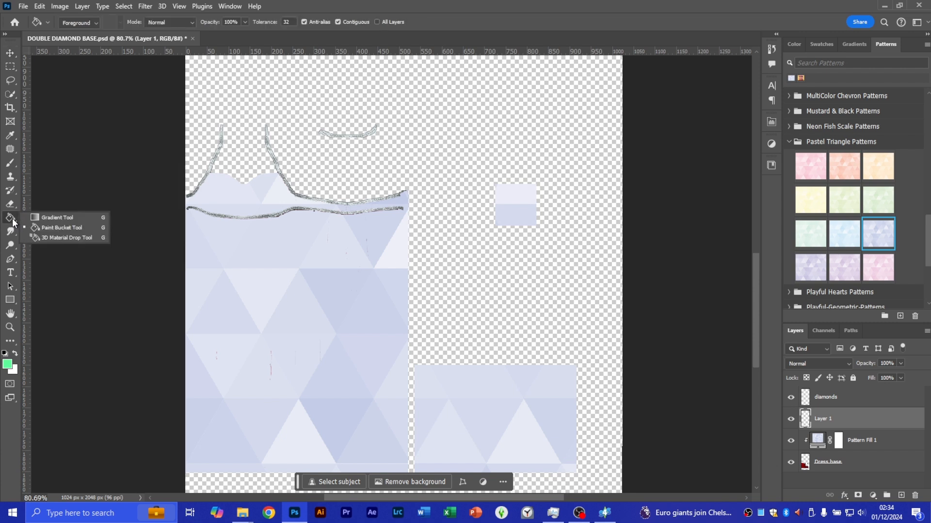
click(40, 227)
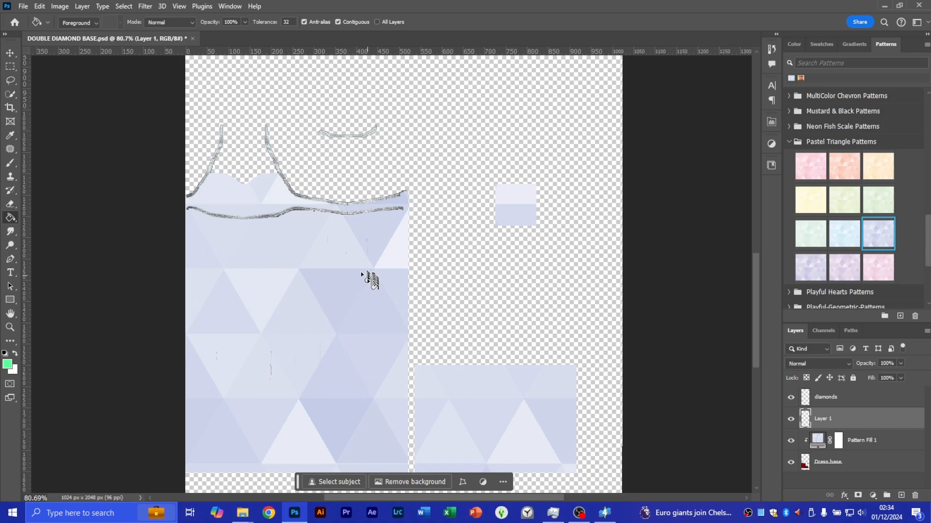
click(358, 323)
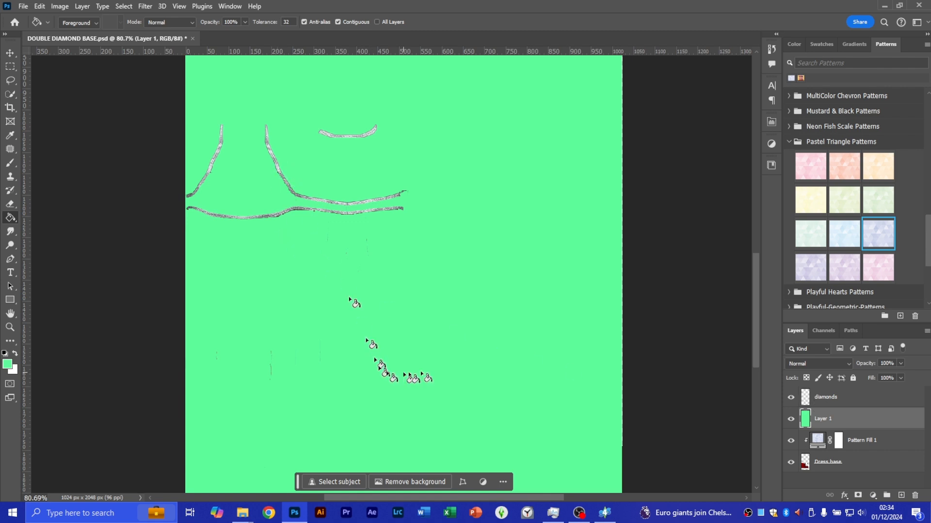
Enlarge the Eraser to 90 px and erase the stray specks below the trim on the diamonds layer
click(849, 397)
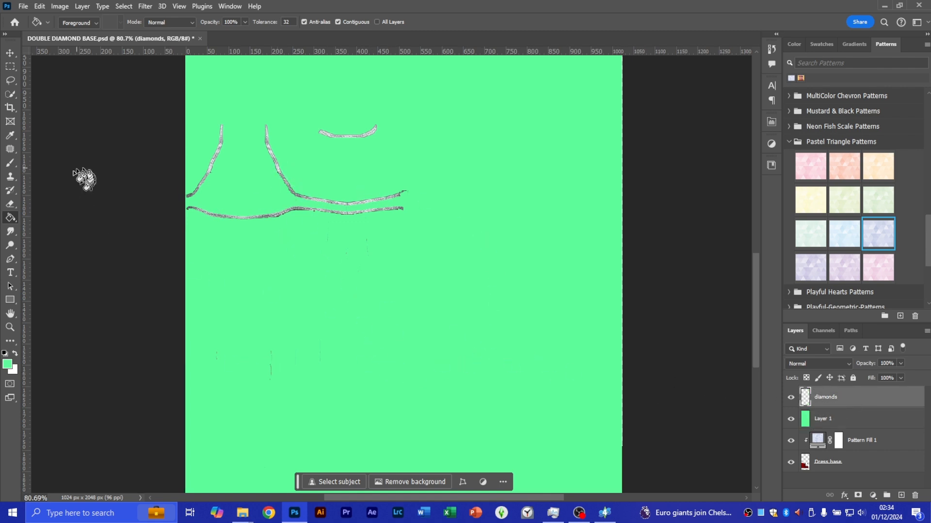
click(10, 204)
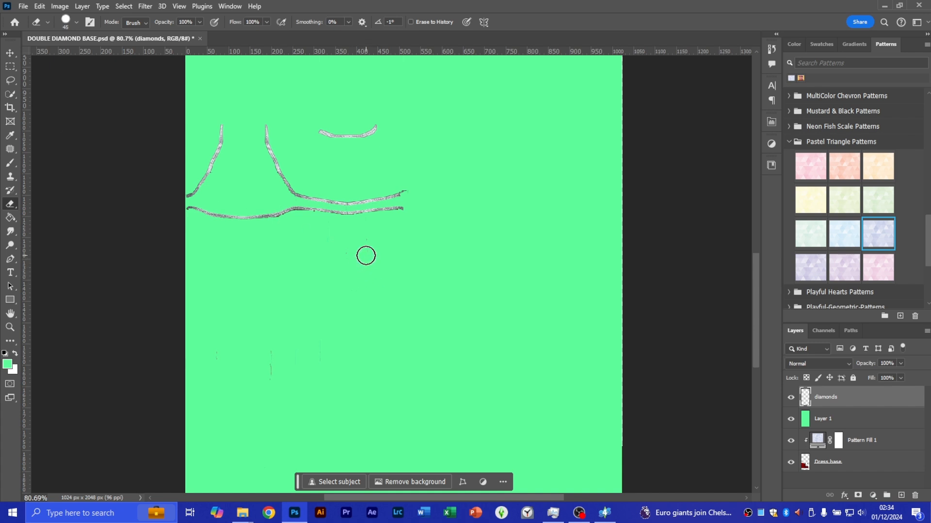
key(bracketright)
key(bracketright)
key(bracketright)
key(bracketright)
key(bracketright)
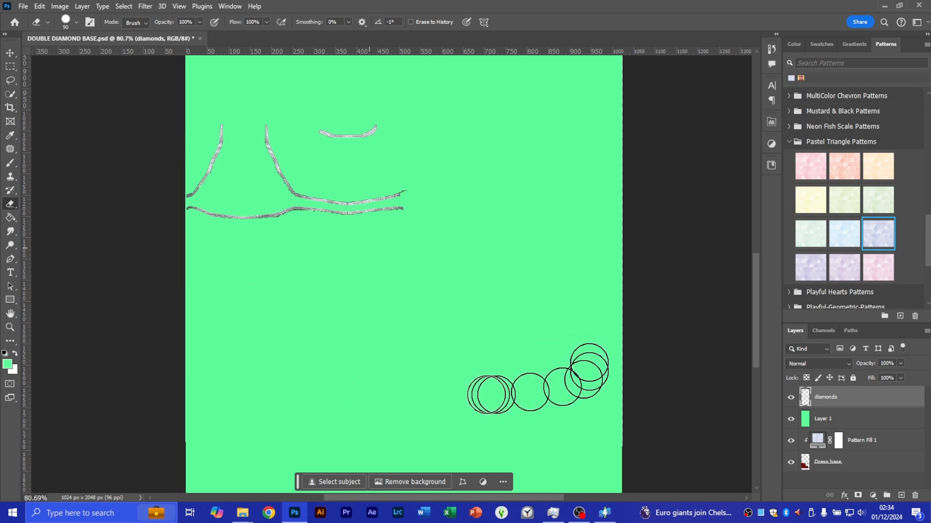
Delete the green-filled layer beneath the diamonds layer
scroll(510, 171, up, 1)
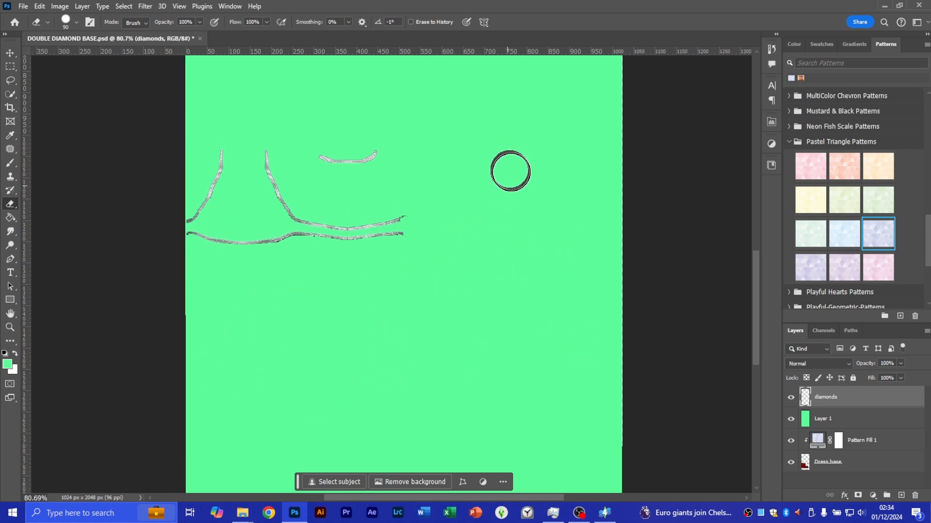
scroll(513, 172, up, 2)
scroll(515, 175, down, 5)
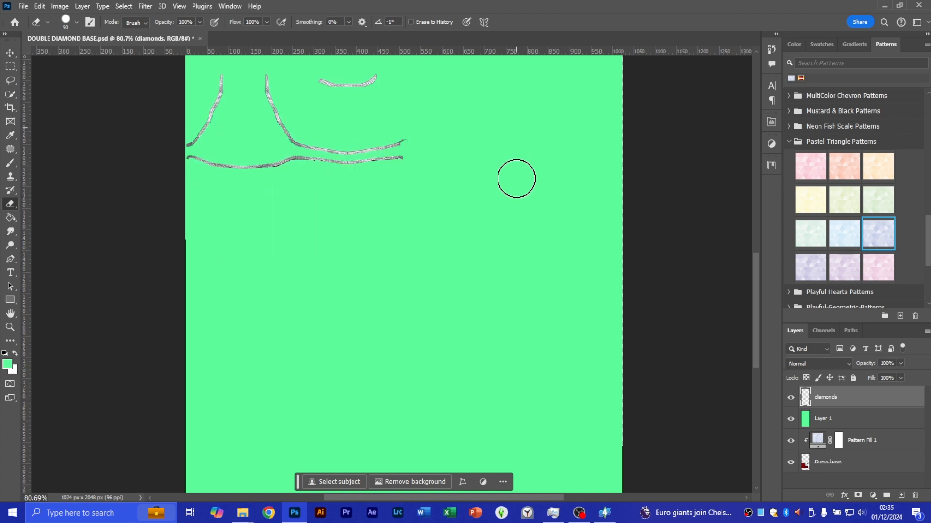
scroll(516, 178, down, 2)
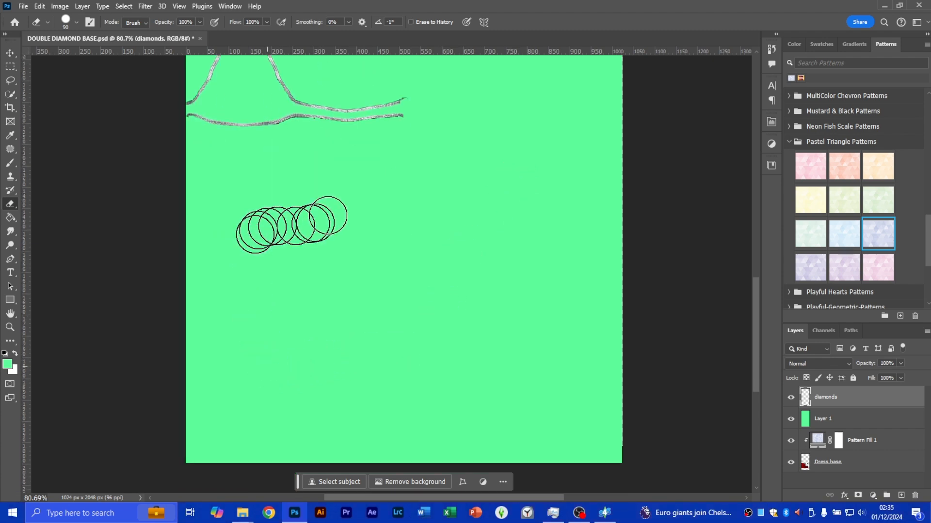
click(10, 53)
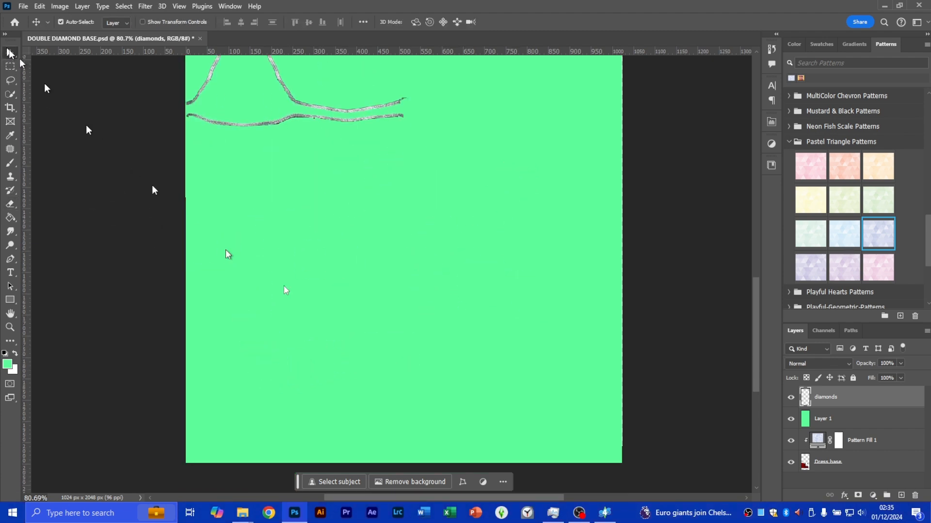
click(861, 418)
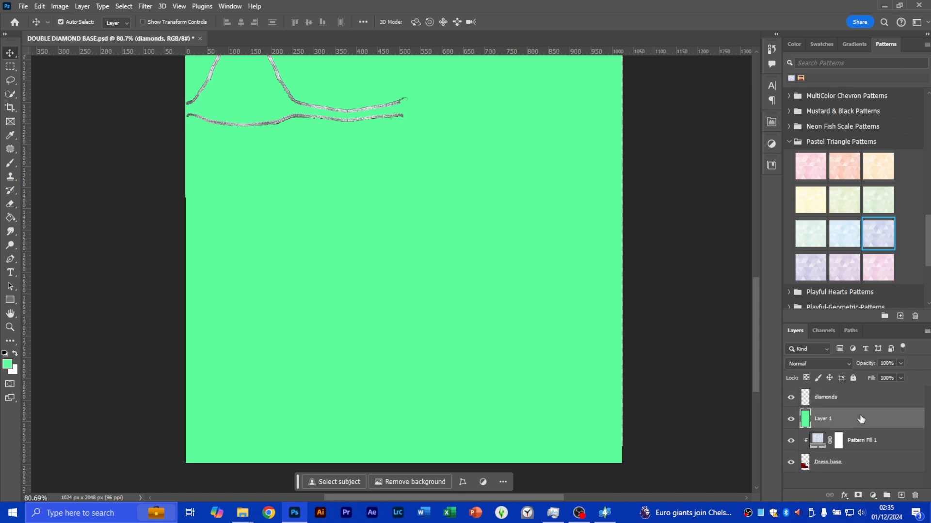
key(Delete)
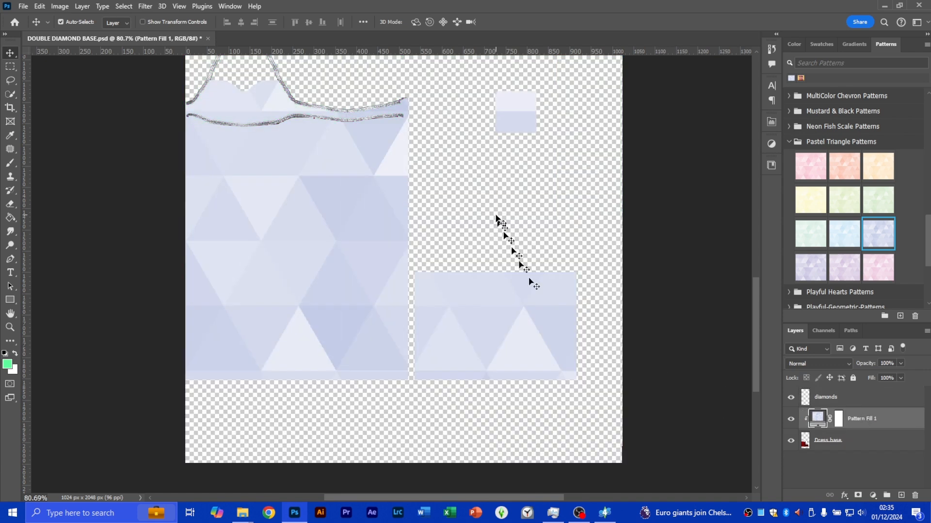
Compare the dress with the diamonds layer hidden and shown, and make the diamonds layer active
scroll(504, 262, up, 4)
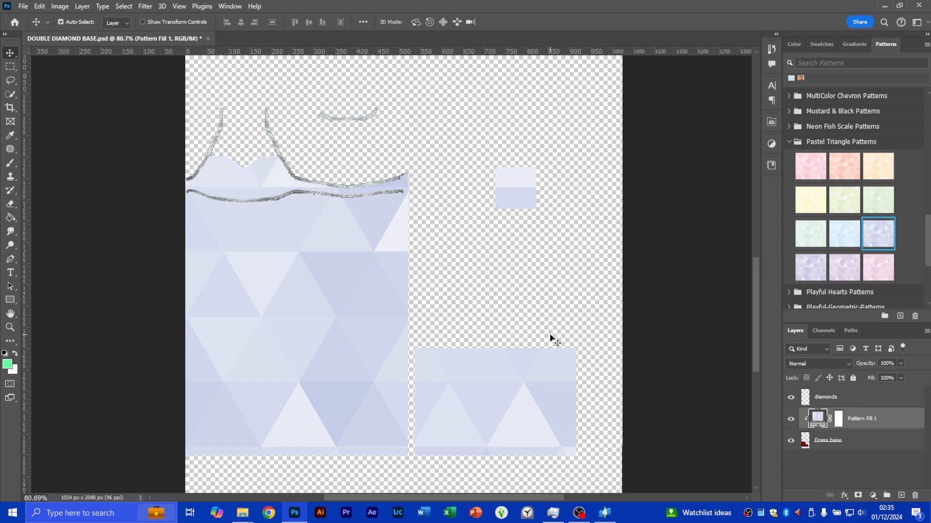
click(790, 398)
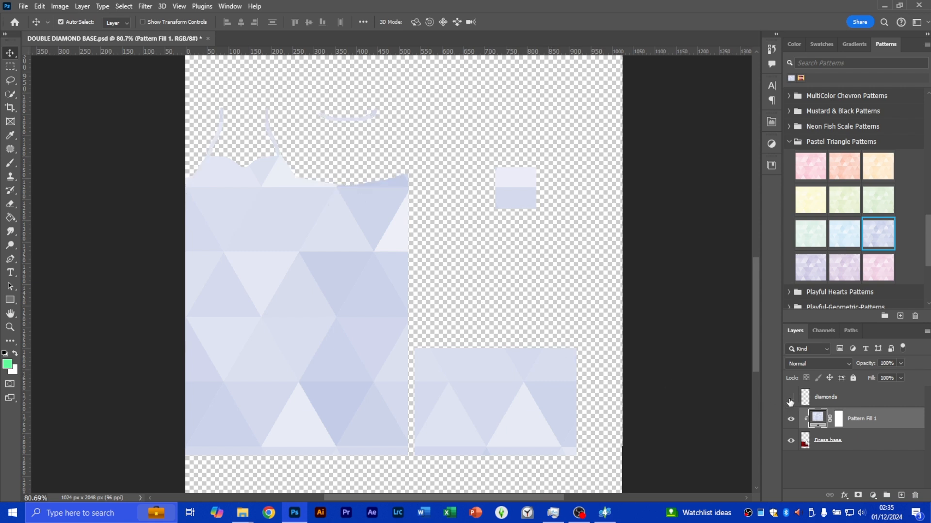
click(791, 399)
click(838, 396)
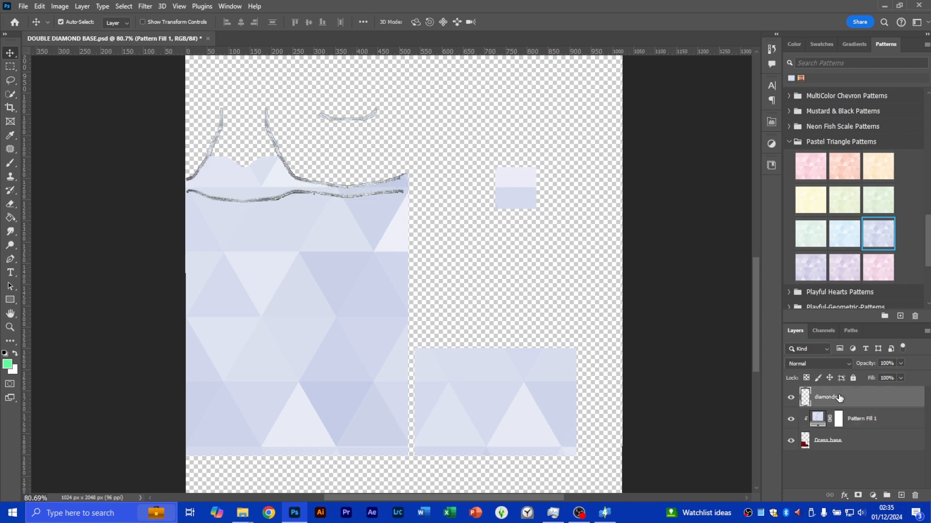
Shrink the Eraser to 9 px and erase the remaining small specks around the two trim lines on the diamonds layer
alt+scroll(341, 174, up, 5)
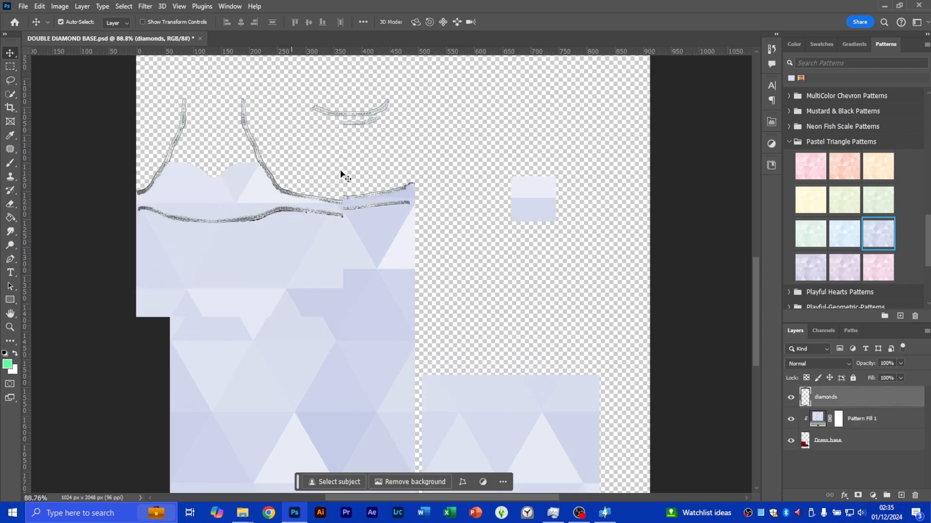
alt+scroll(342, 174, up, 5)
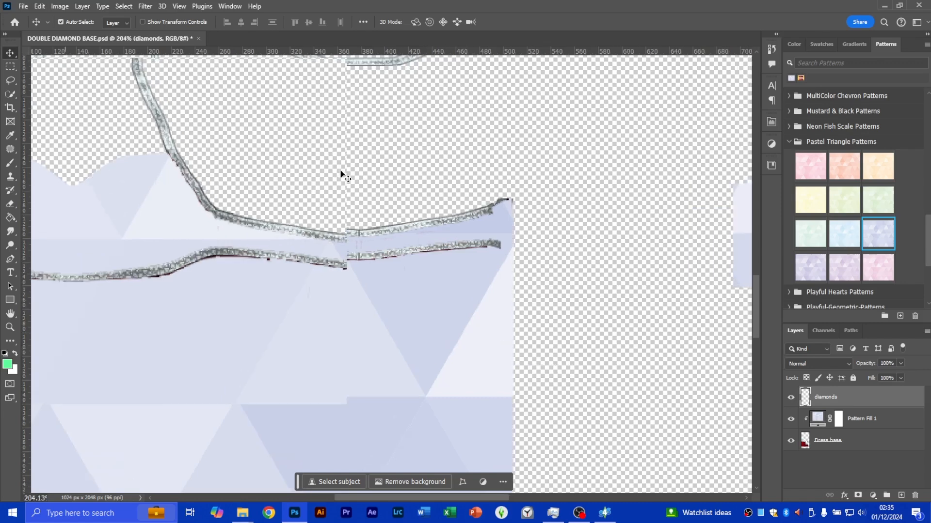
scroll(302, 238, up, 3)
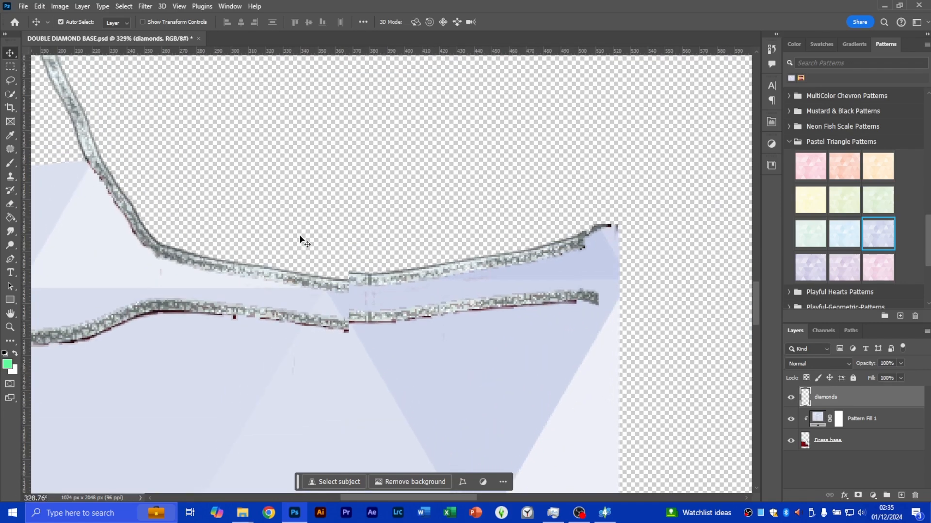
scroll(364, 264, up, 2)
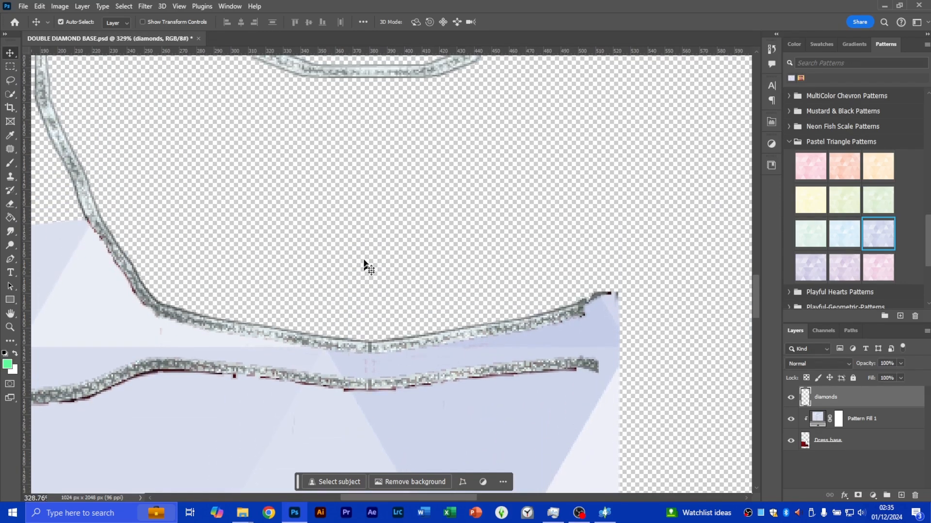
scroll(416, 262, down, 4)
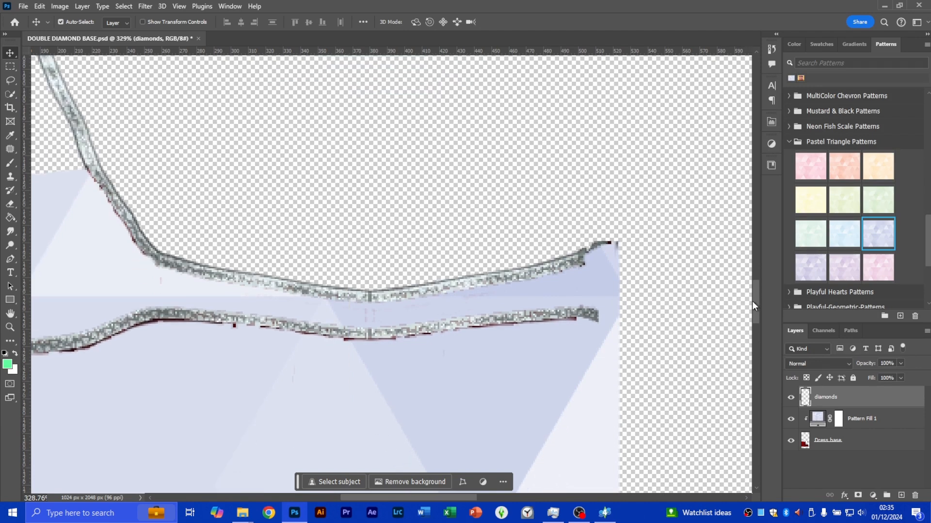
scroll(730, 306, down, 3)
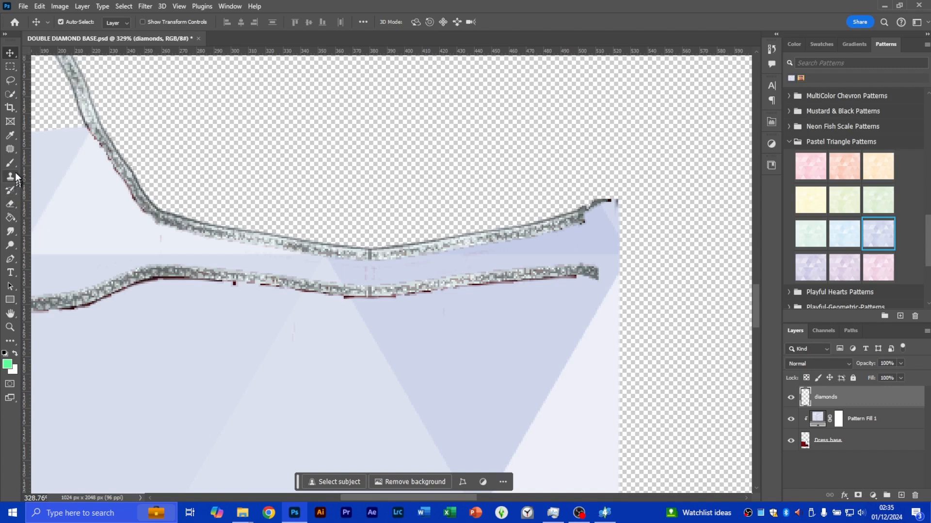
click(11, 203)
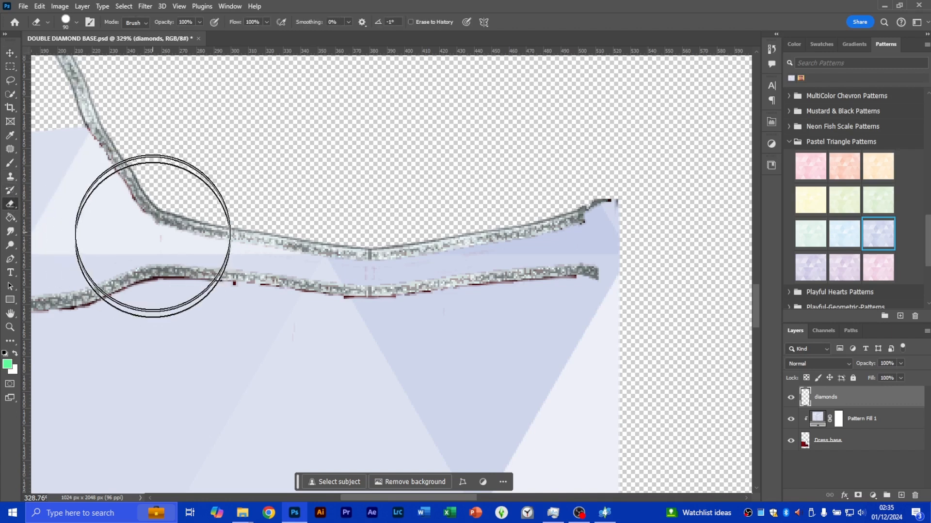
key(bracketleft)
key(bracketleft)
key(bracketleft)
key(bracketleft)
key(bracketleft)
key(bracketleft)
key(bracketleft)
key(bracketleft)
key(bracketleft)
key(bracketleft)
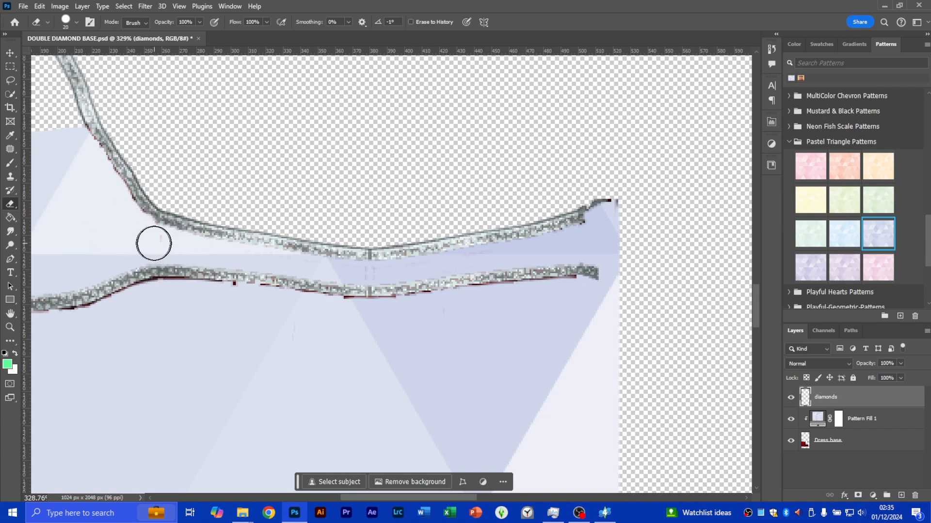
key(bracketleft)
key(bracketleft)
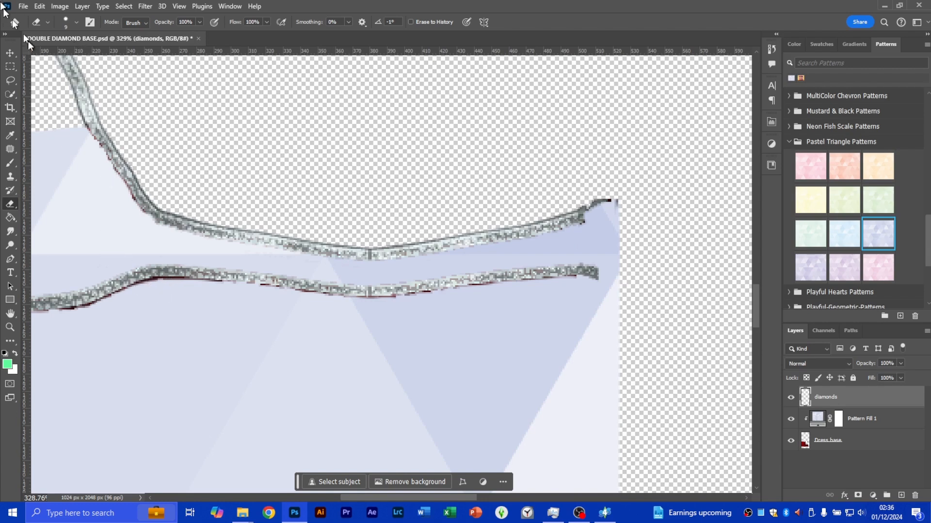
click(10, 53)
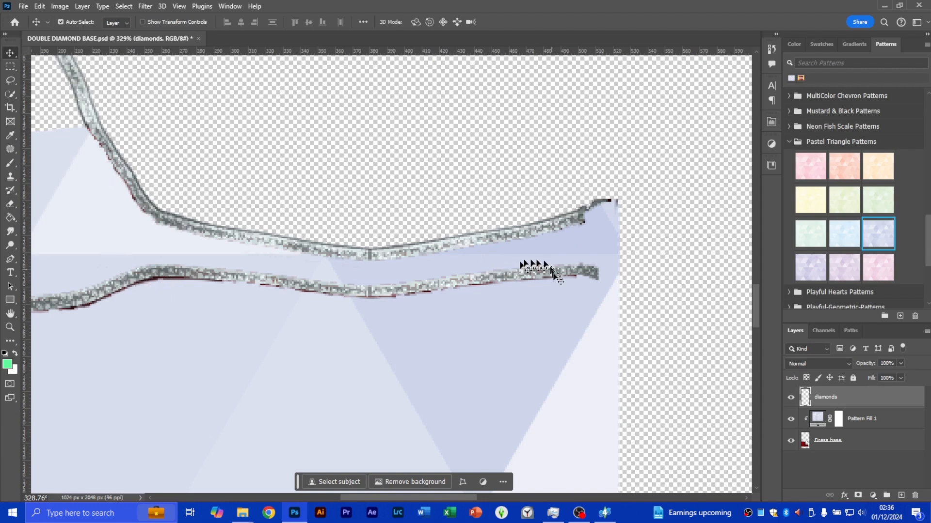
Add a Hue/Saturation adjustment layer above the diamonds layer and clip it to that layer
alt+scroll(391, 271, down, 3)
alt+scroll(385, 270, down, 5)
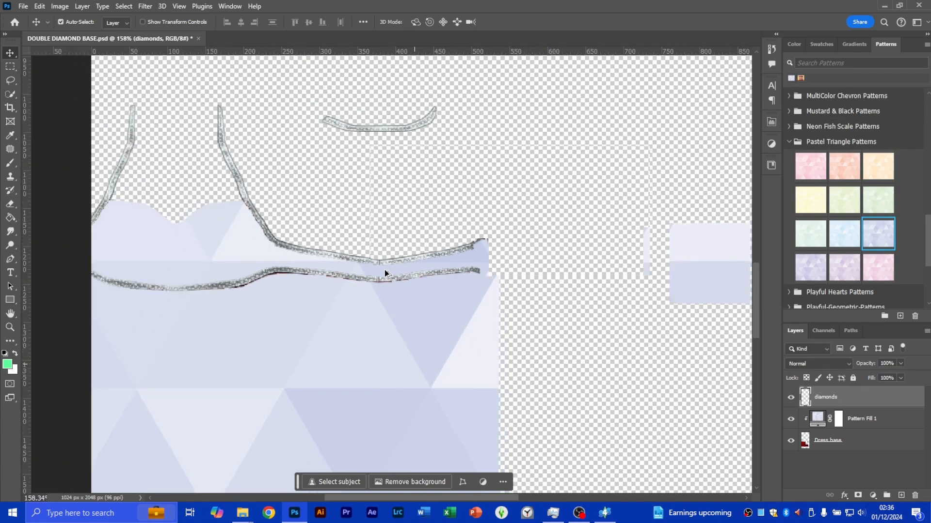
alt+scroll(383, 270, down, 2)
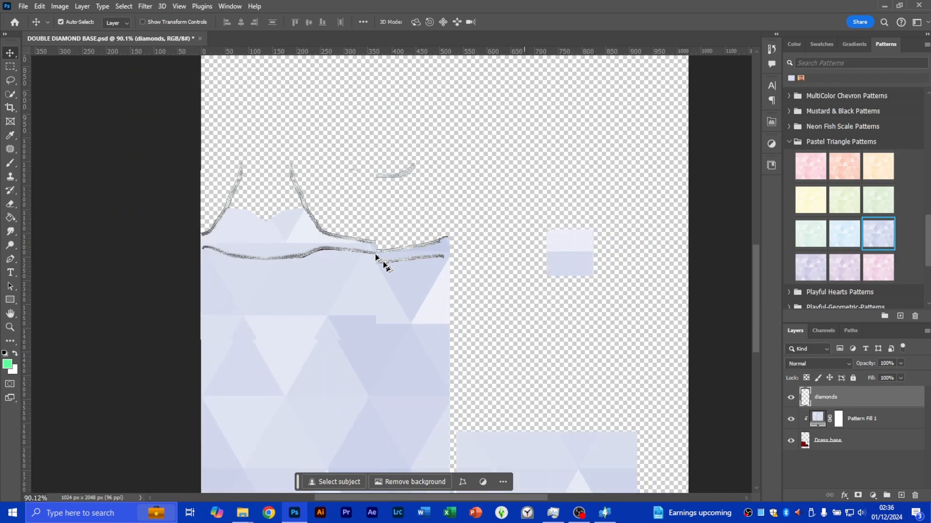
scroll(400, 260, down, 3)
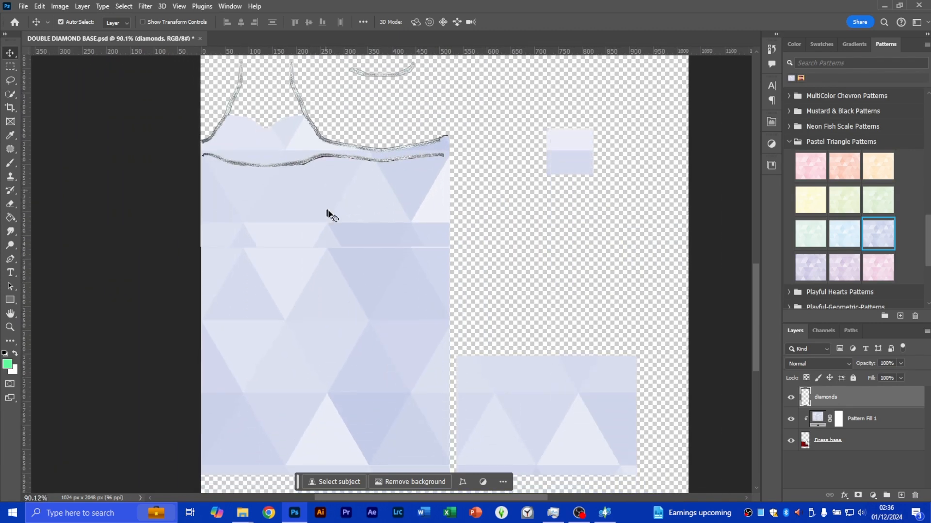
scroll(329, 215, up, 4)
scroll(319, 222, up, 3)
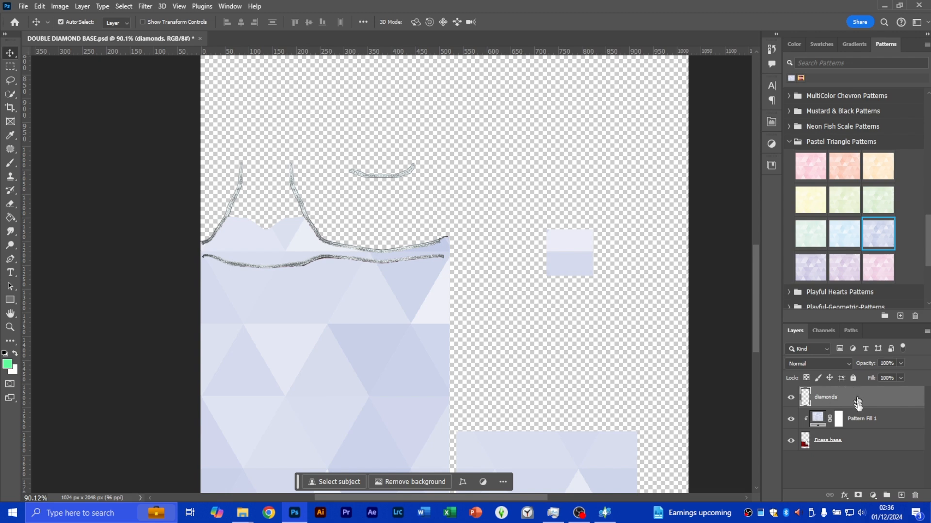
click(873, 495)
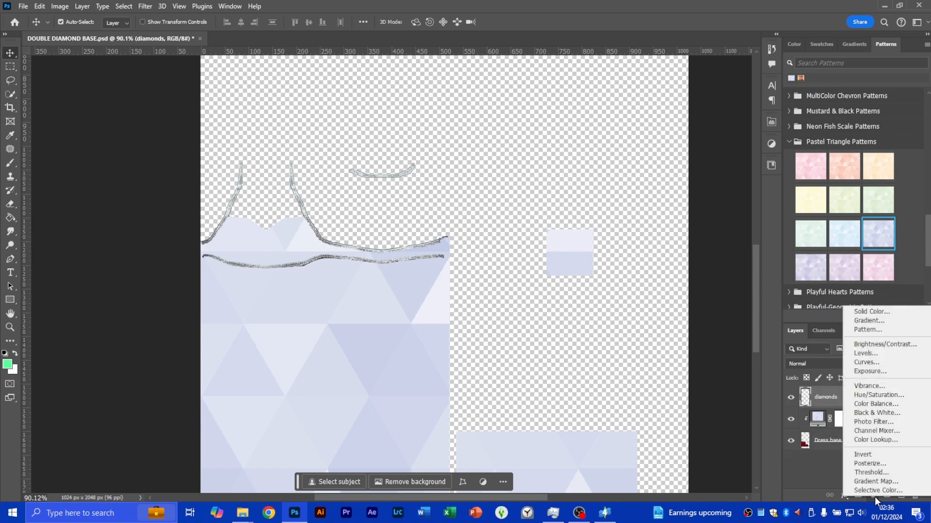
click(870, 495)
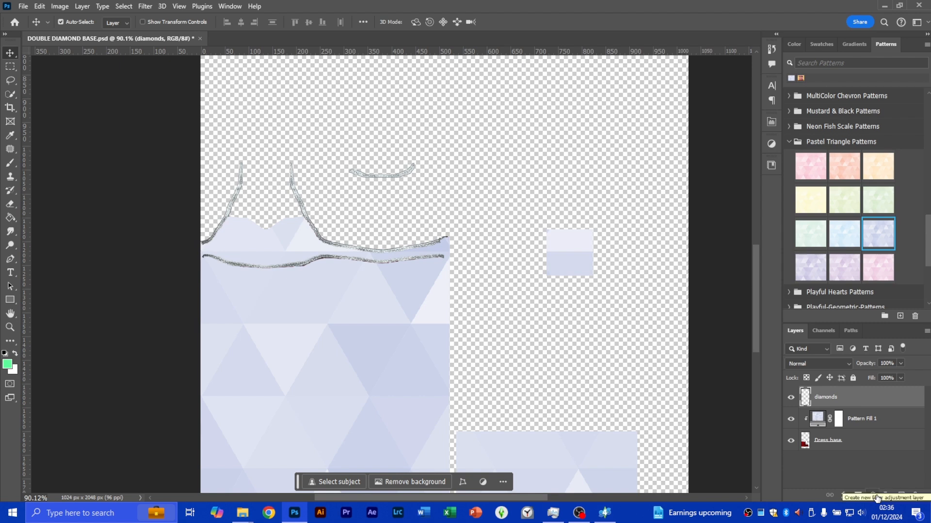
click(872, 495)
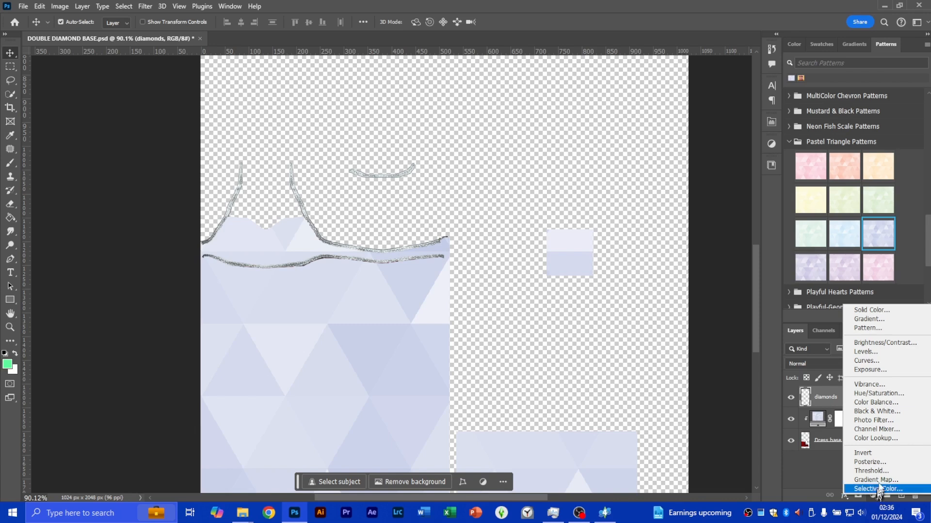
key(Escape)
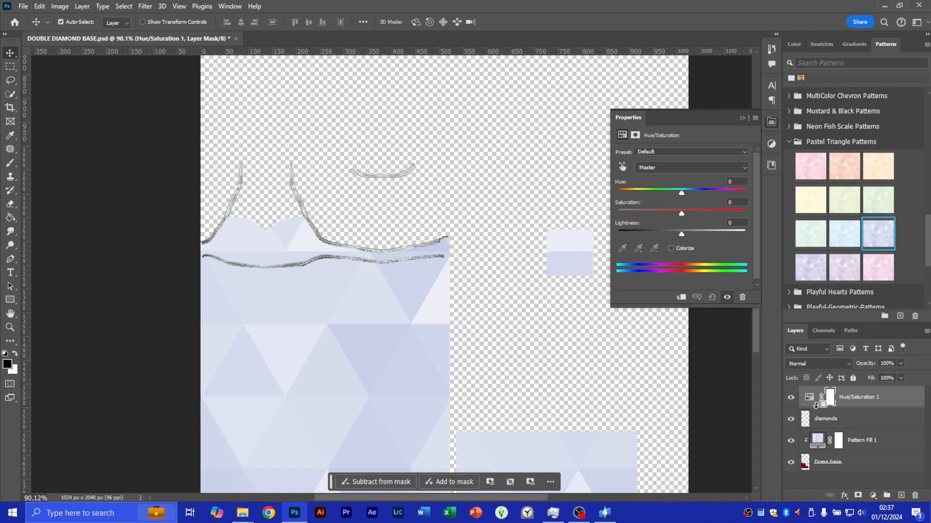
alt+click(817, 405)
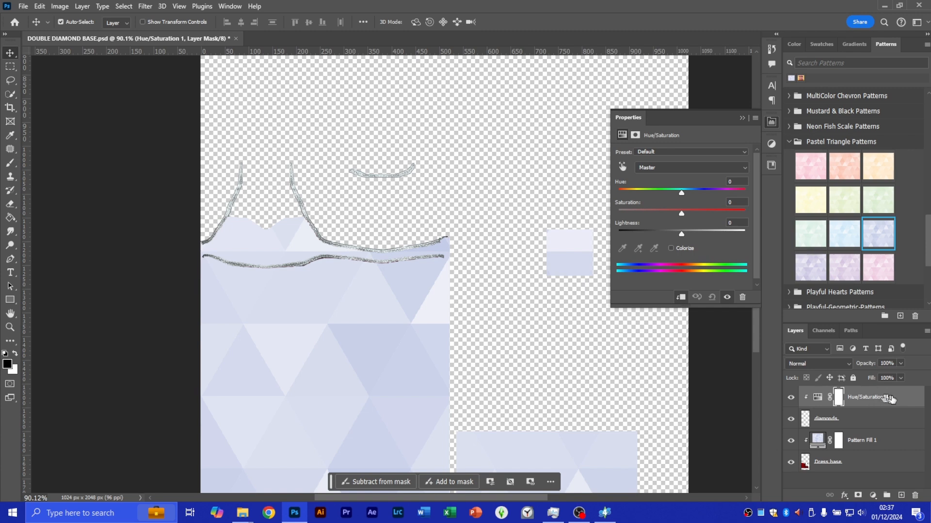
right_click(893, 399)
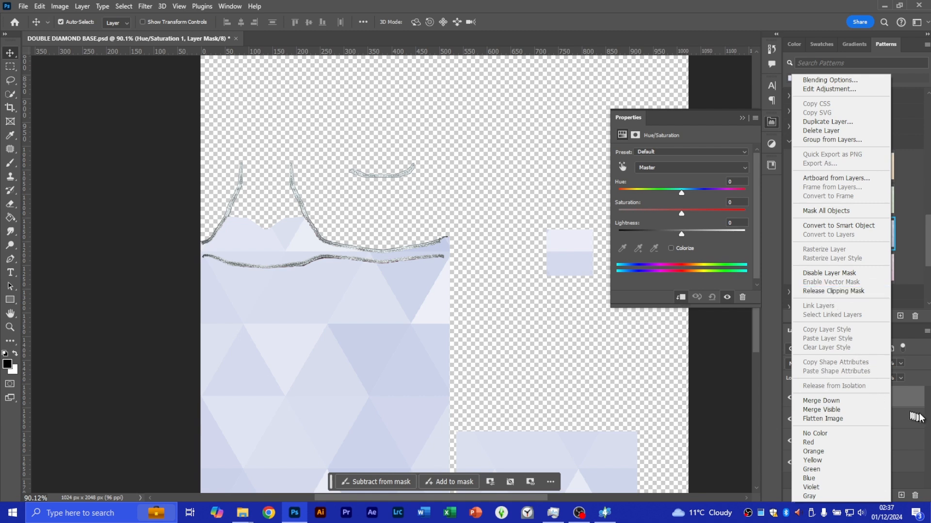
click(773, 395)
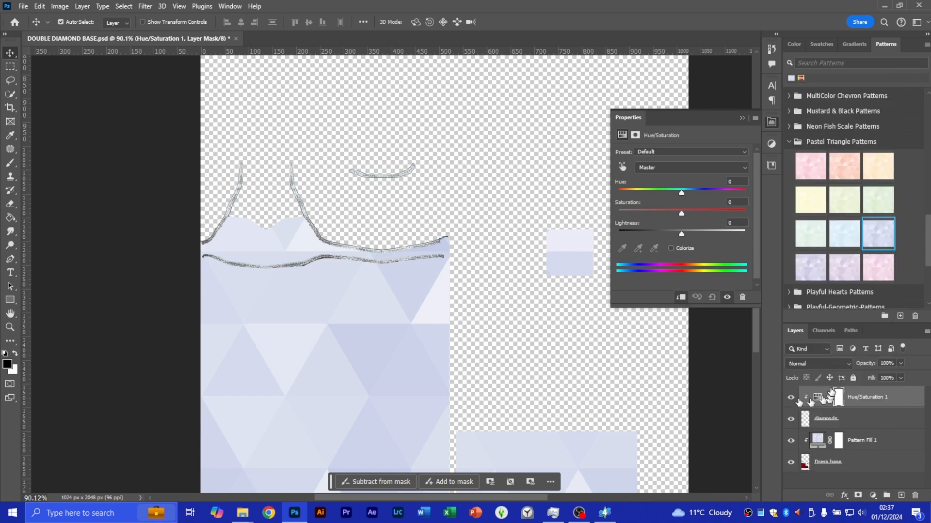
drag(807, 424, 846, 420)
Try desaturating the diamonds trim with saturation -100 and lightness +13 in the Hue/Saturation adjustment
drag(682, 217, 601, 216)
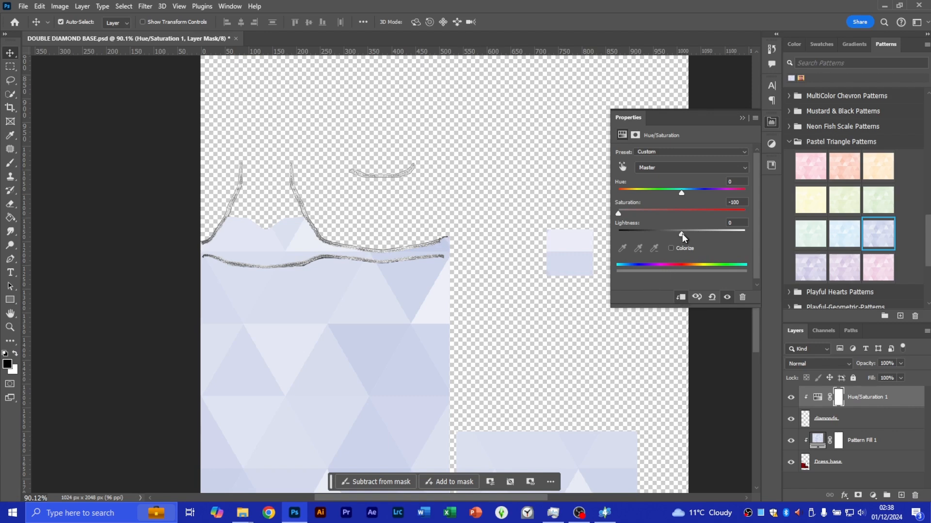
drag(682, 234, 690, 234)
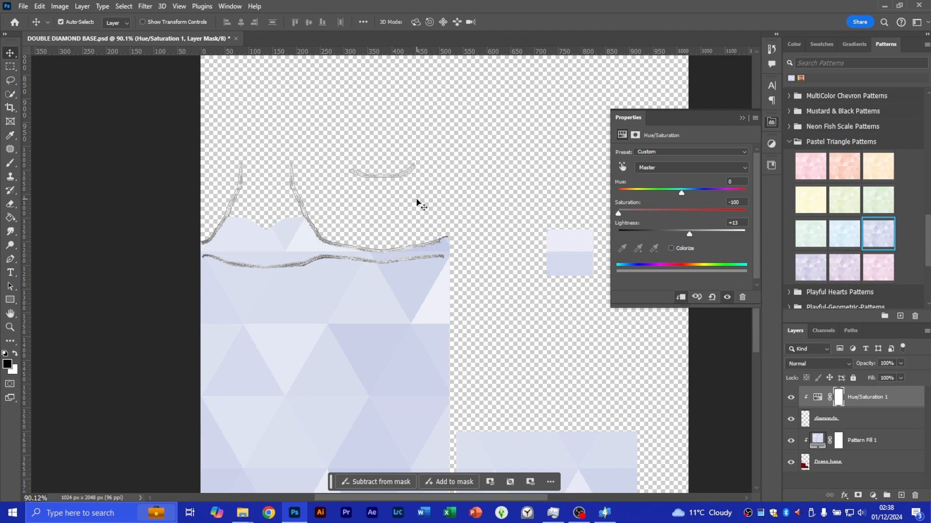
Colorize the diamonds trim blue with hue 203, saturation 24 and lightness -5, and close the adjustment's properties
click(671, 248)
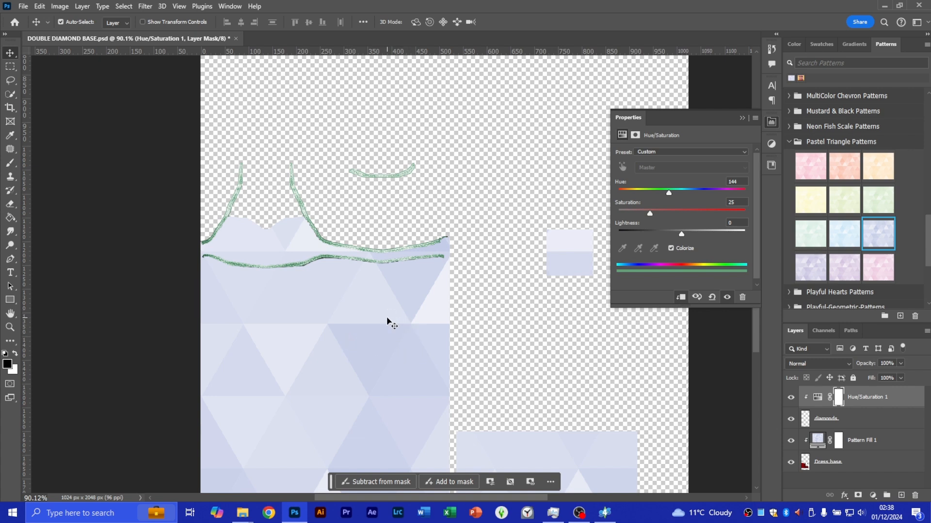
click(689, 192)
drag(688, 194, 689, 194)
drag(643, 217, 679, 232)
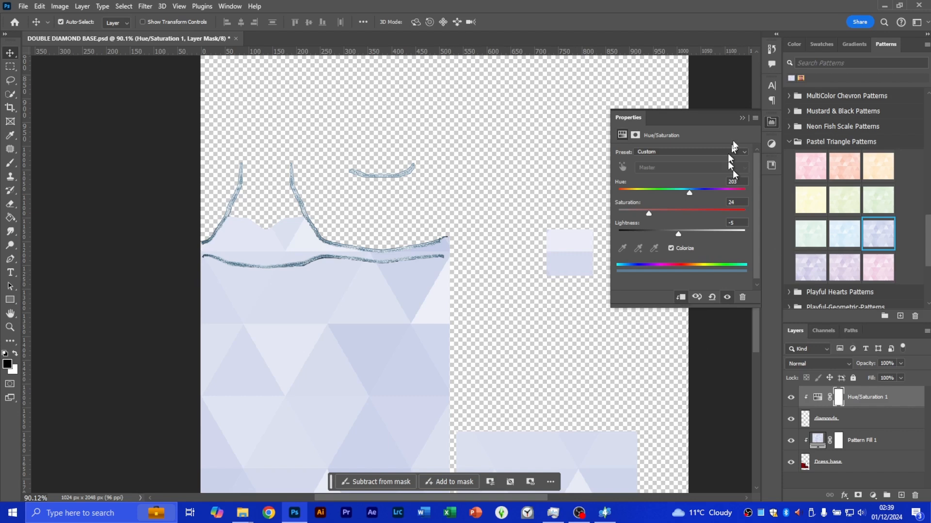
click(774, 125)
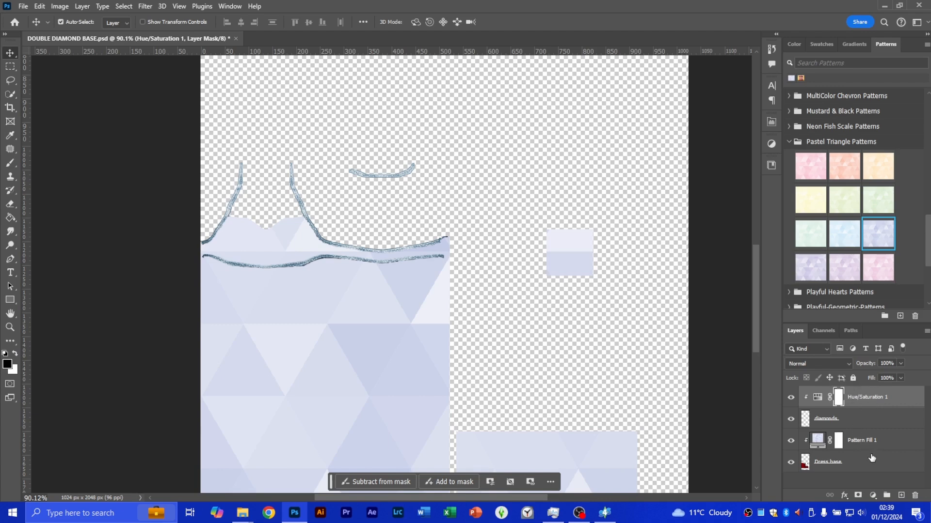
Select the Dress base layer and start placing a linked image above it
click(855, 463)
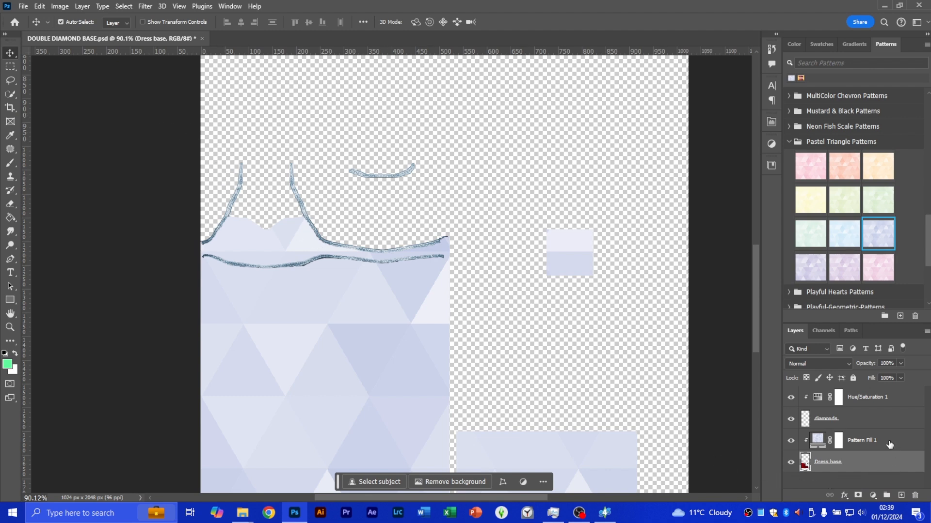
drag(889, 445, 862, 470)
drag(882, 444, 556, 447)
click(23, 7)
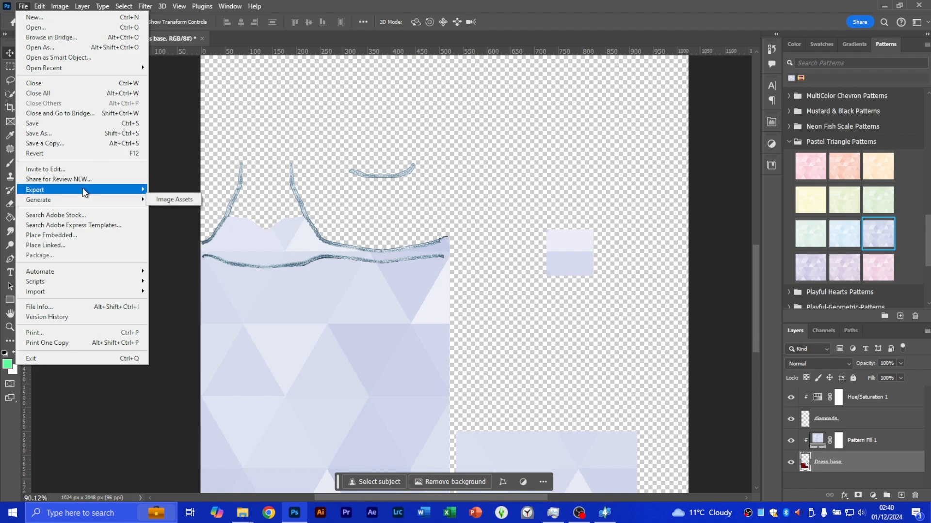
mouse_move(85, 192)
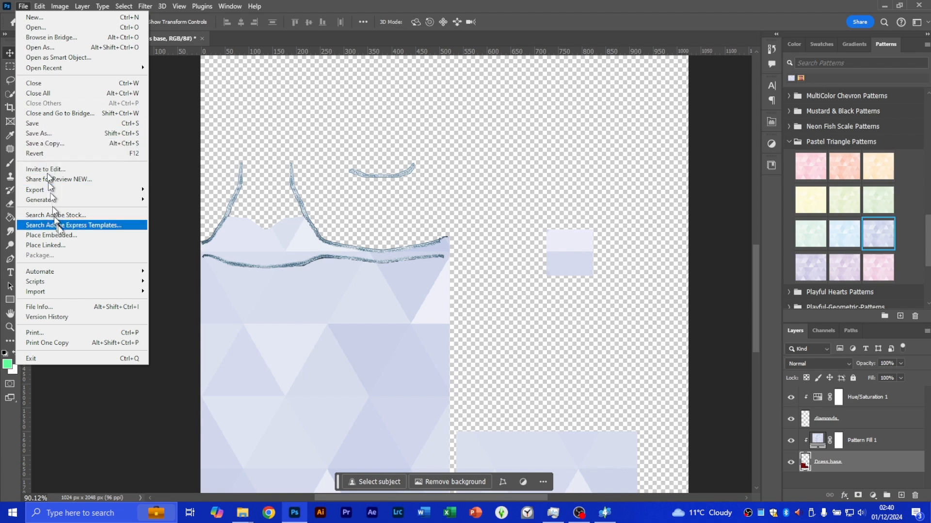
click(66, 245)
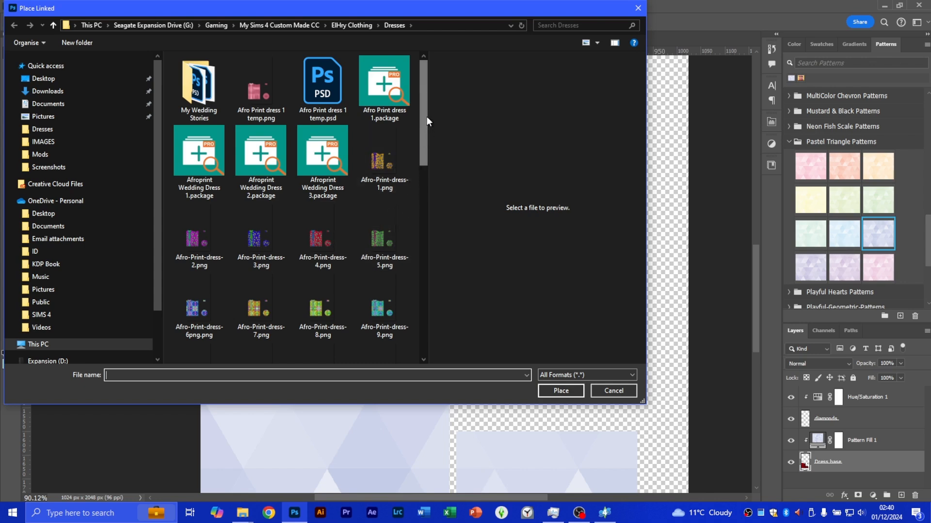
Browse from the Dresses folder to My Sims 4 Custom Made CC > TEMPLATES AND TEXTURES > new patterns
drag(427, 120, 411, 314)
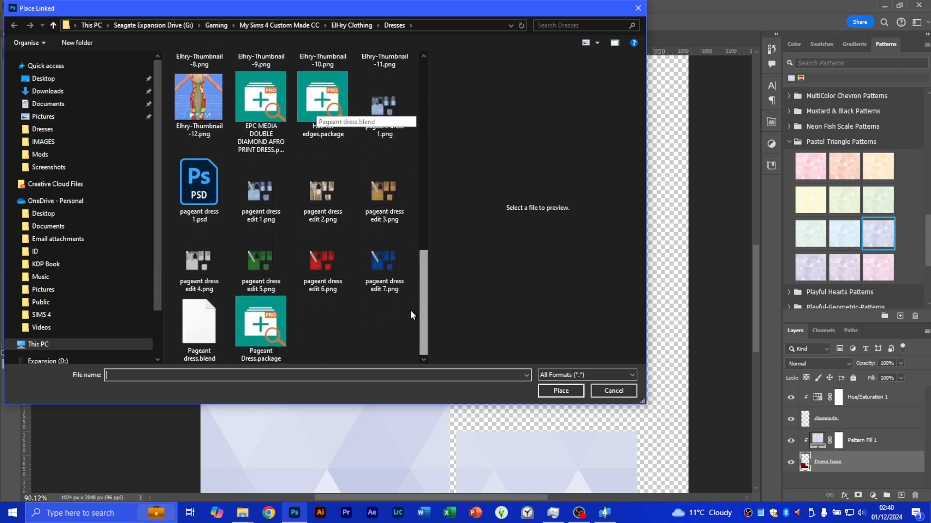
scroll(410, 311, up, 10)
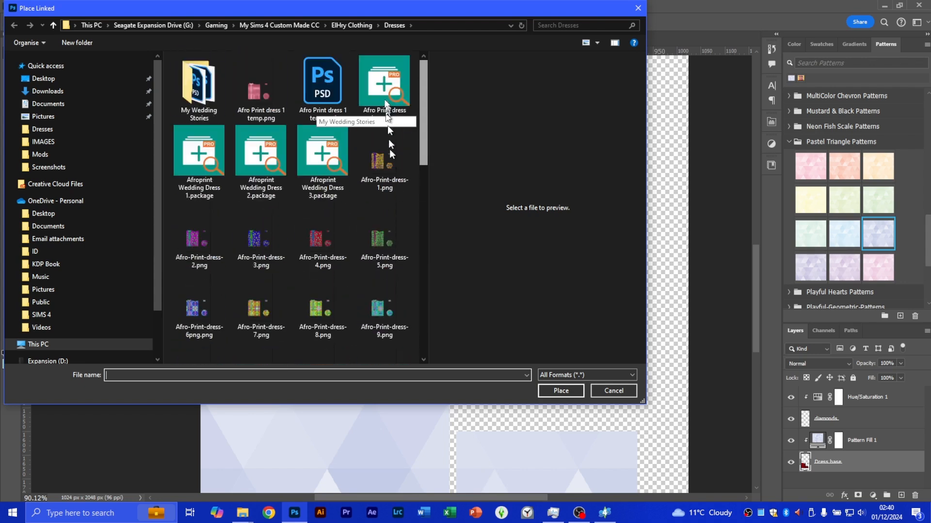
click(342, 27)
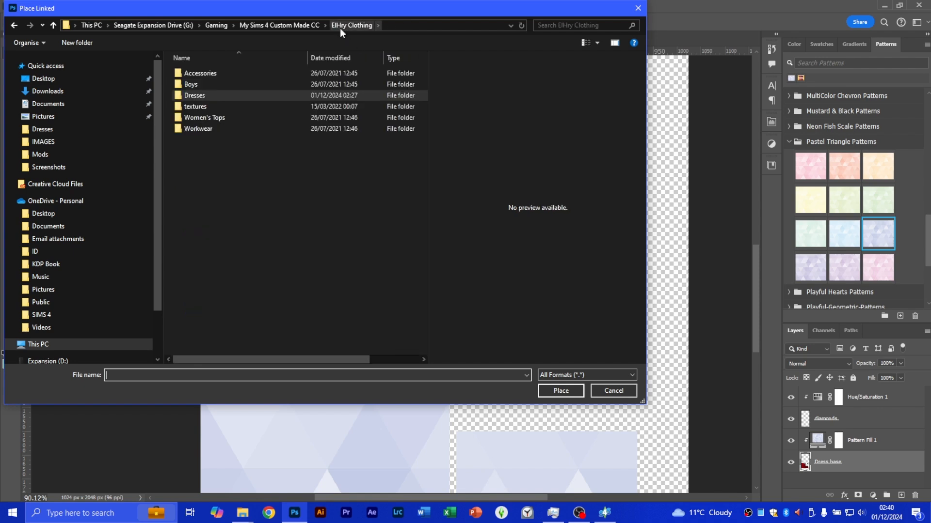
click(313, 24)
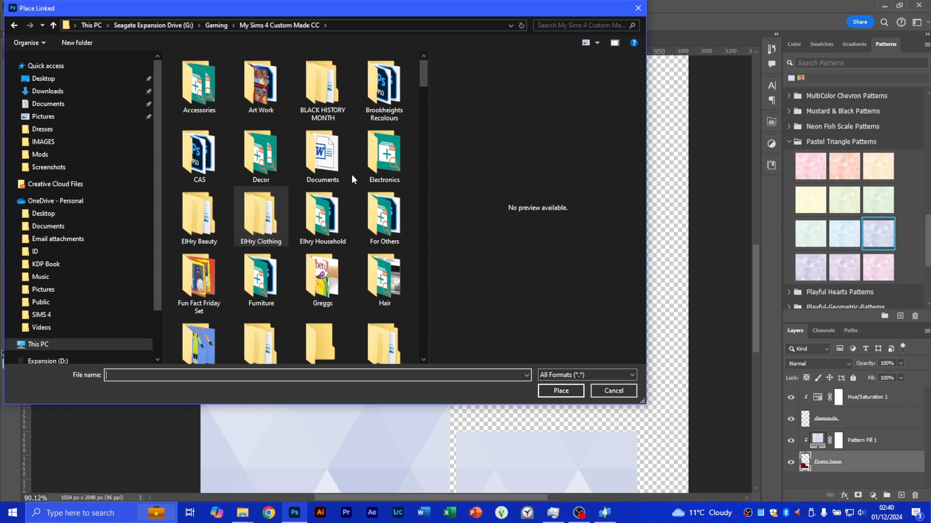
scroll(351, 179, down, 10)
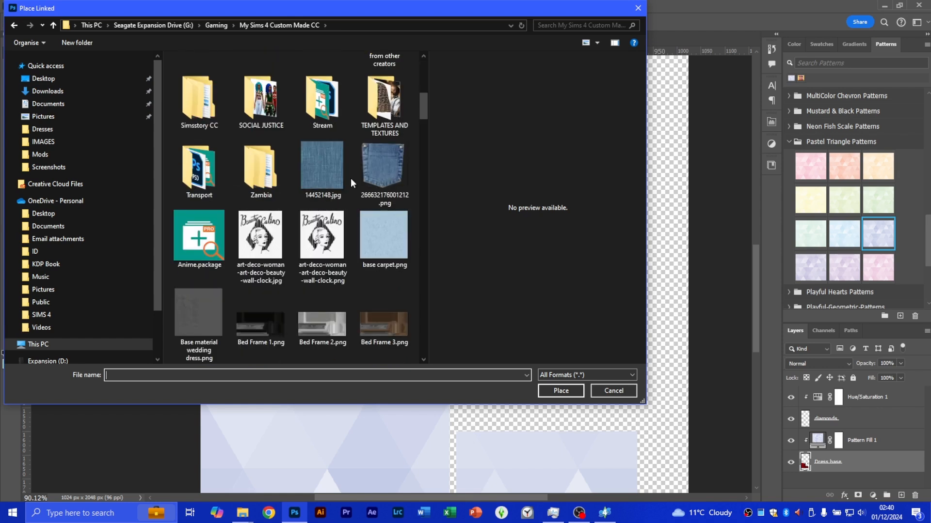
scroll(351, 180, down, 20)
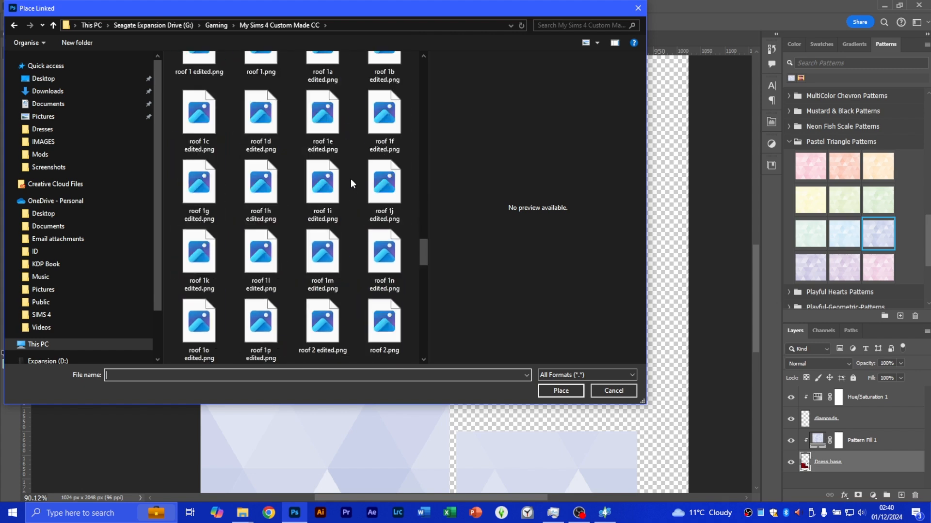
scroll(351, 178, down, 10)
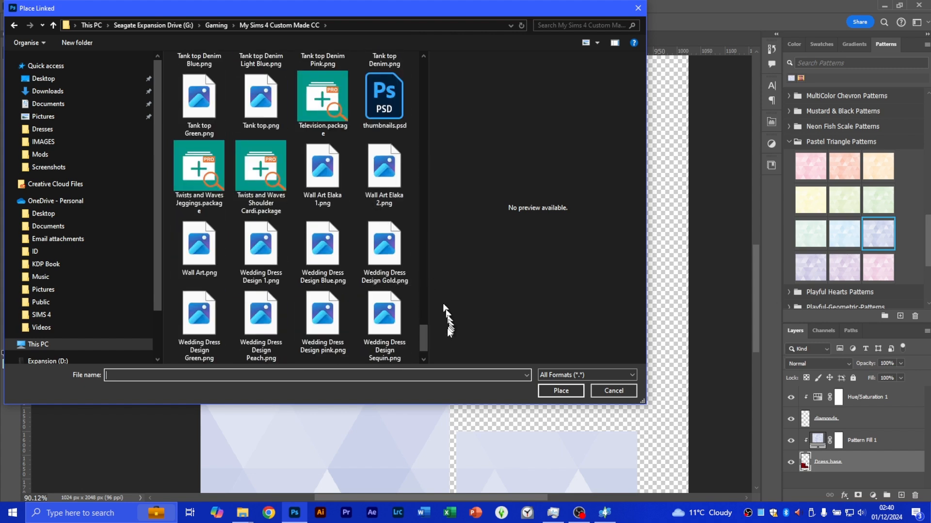
drag(423, 343, 429, 78)
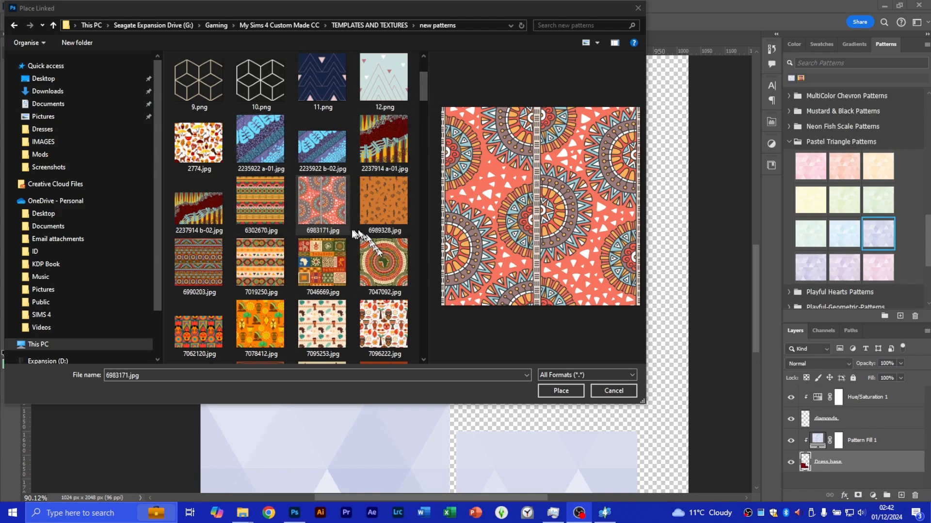
Preview several African print images in the new patterns folder to compare them for the dress
click(205, 267)
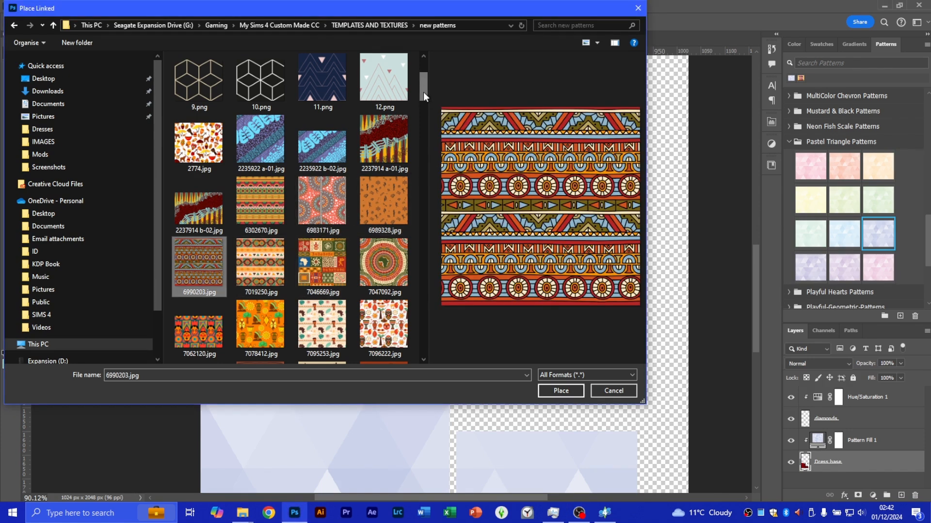
drag(423, 91, 427, 102)
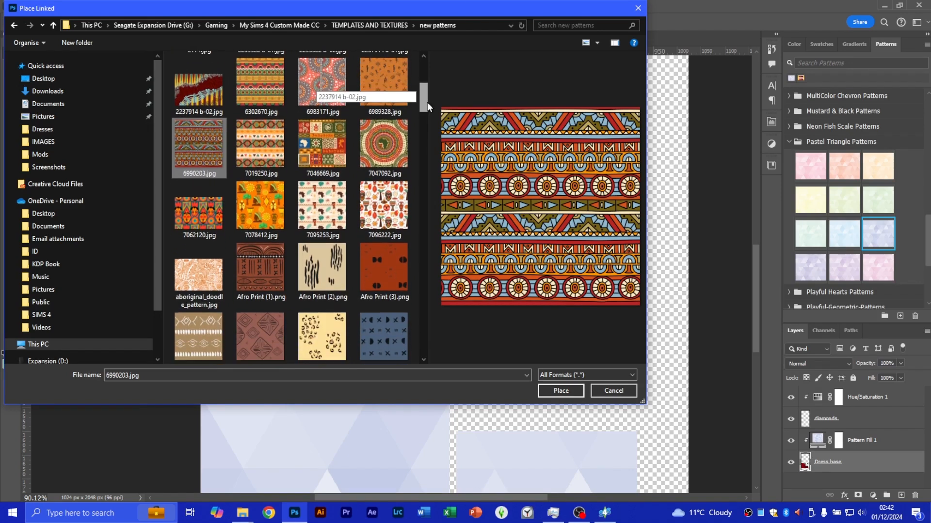
click(278, 264)
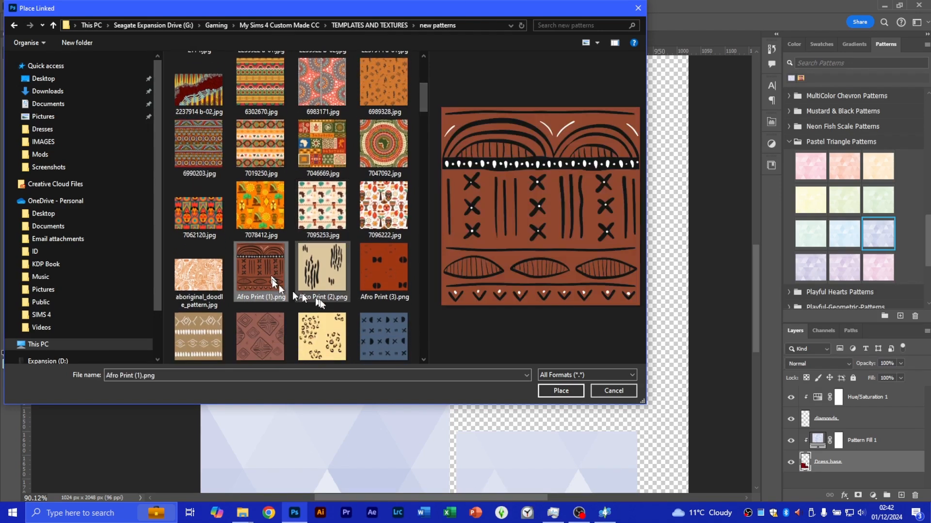
click(208, 286)
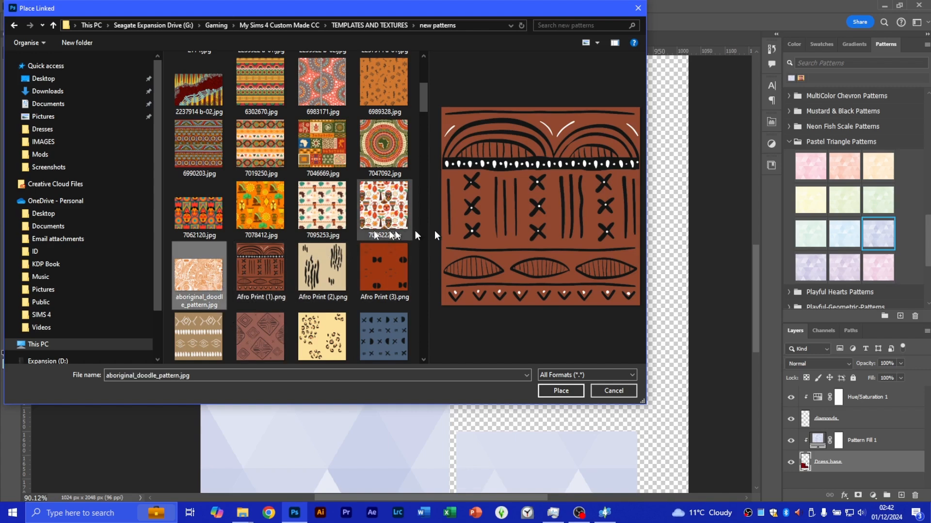
click(181, 212)
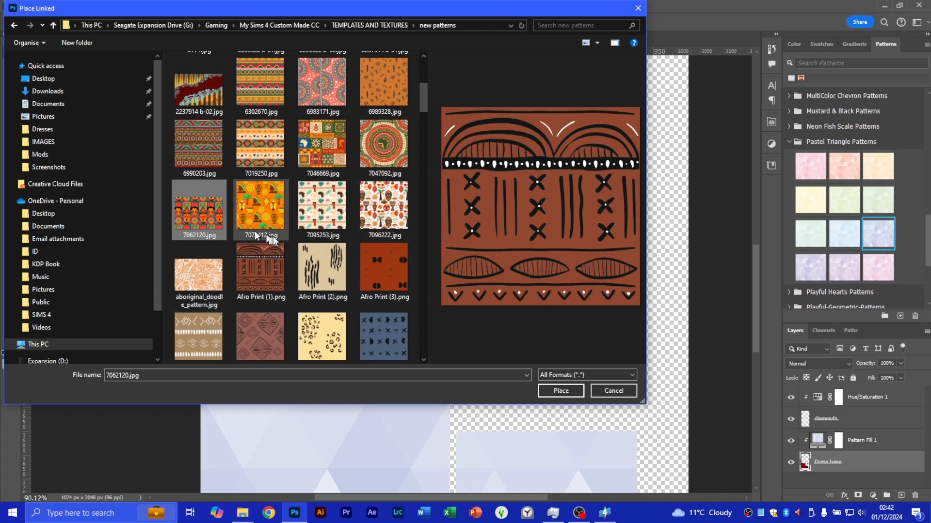
click(201, 274)
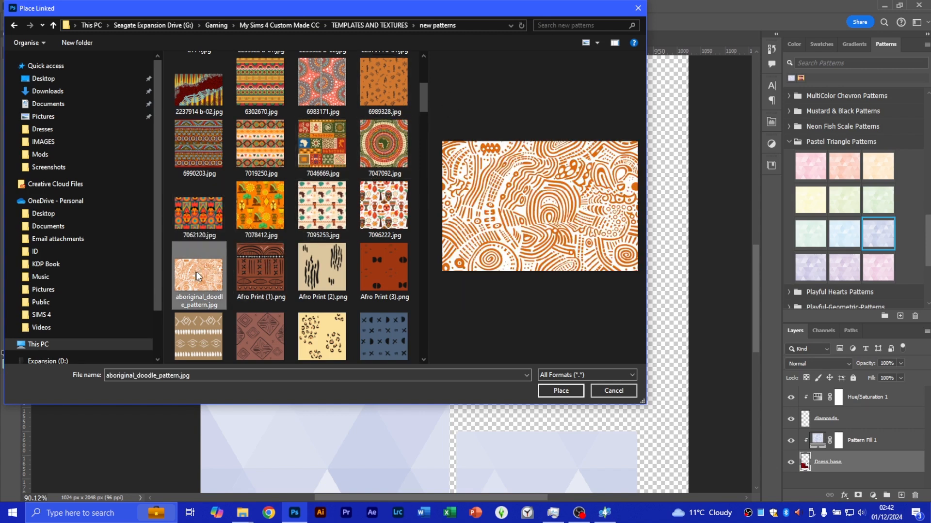
click(335, 219)
click(329, 157)
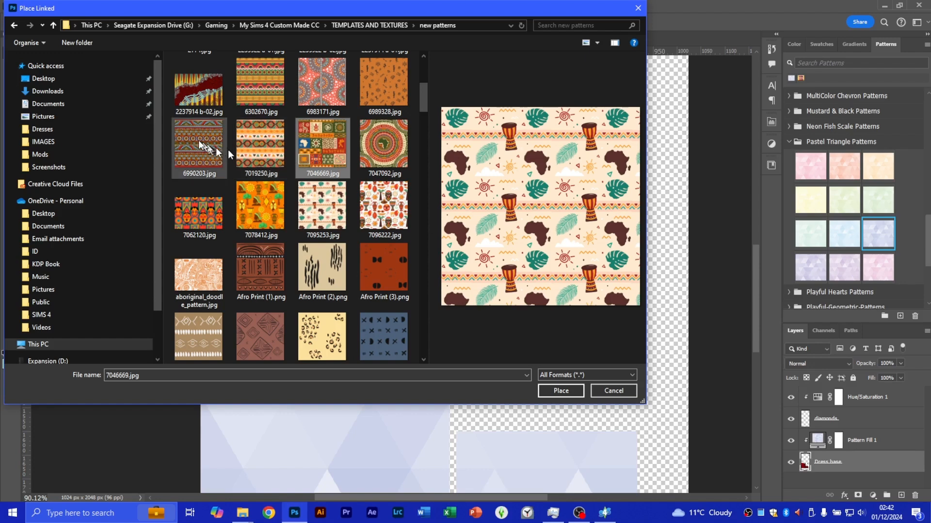
scroll(233, 175, up, 3)
Place the blue and purple print 2235922 b-02.jpg as a linked image above the Dress base layer
click(264, 202)
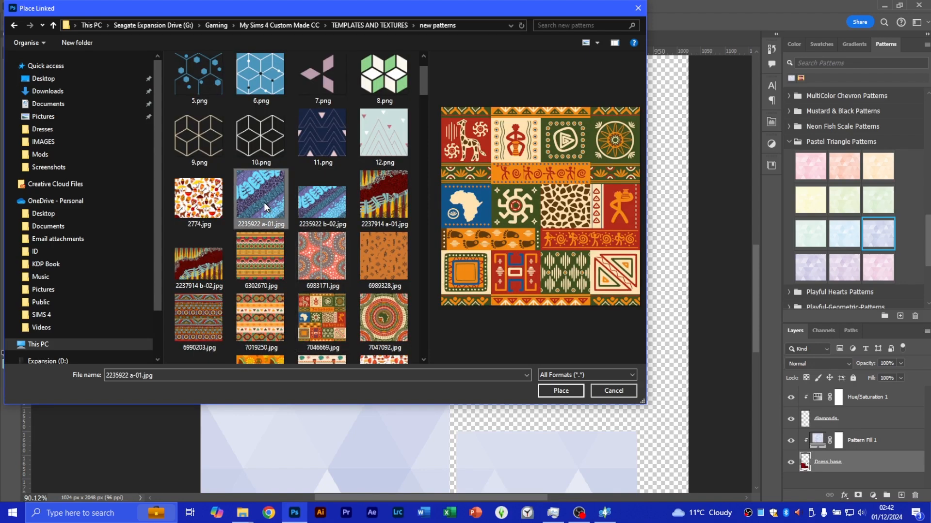
click(332, 200)
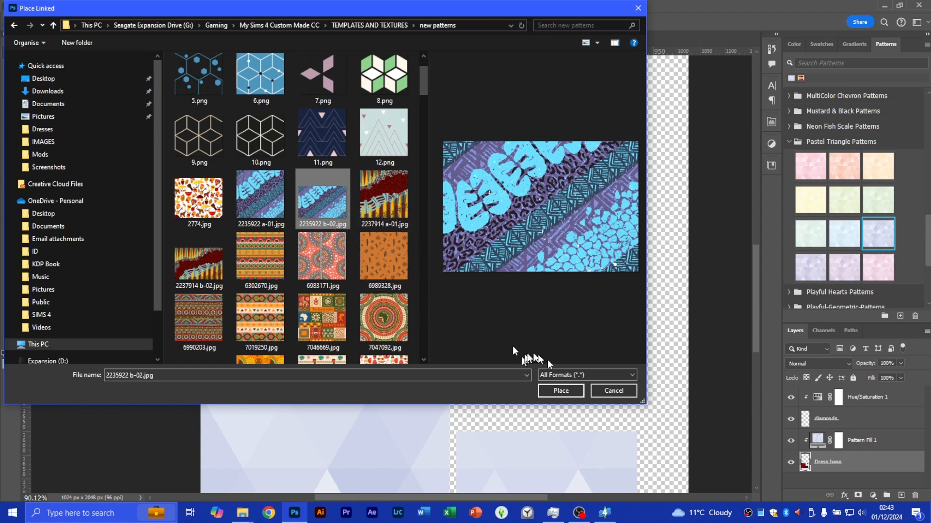
click(569, 391)
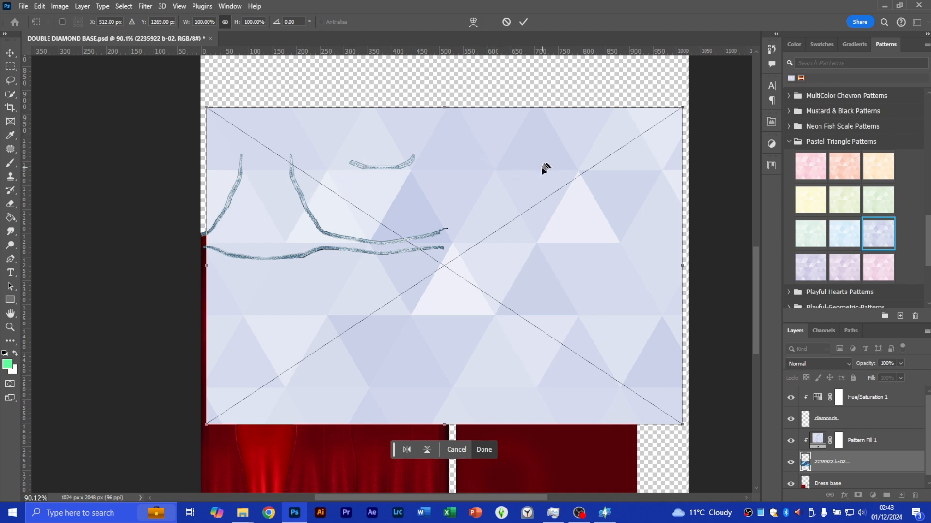
Rotate the placed print 90° and move it against the canvas's left edge, at X 333.33 px and Y 1423.34 px
scroll(540, 187, down, 1)
scroll(539, 187, down, 1)
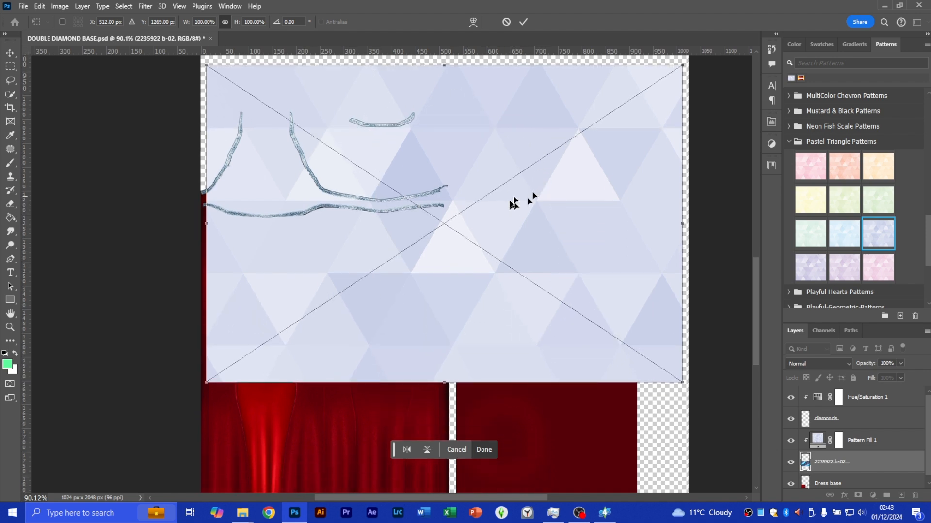
alt+scroll(508, 190, down, 2)
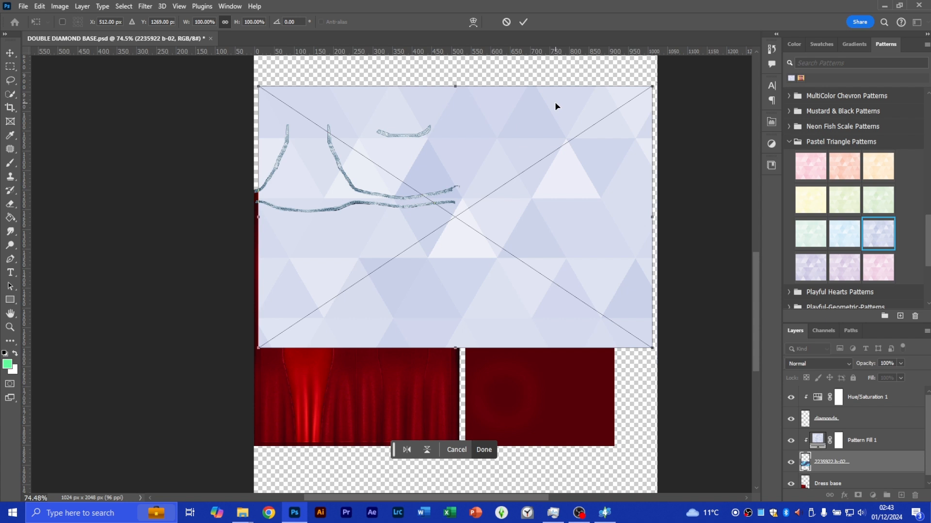
click(296, 22)
text(90)
key(Return)
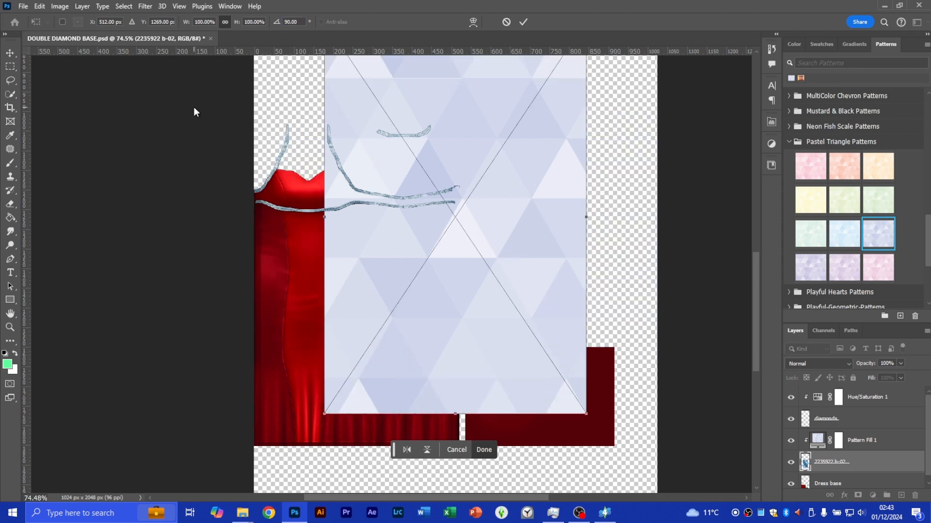
drag(478, 106, 412, 165)
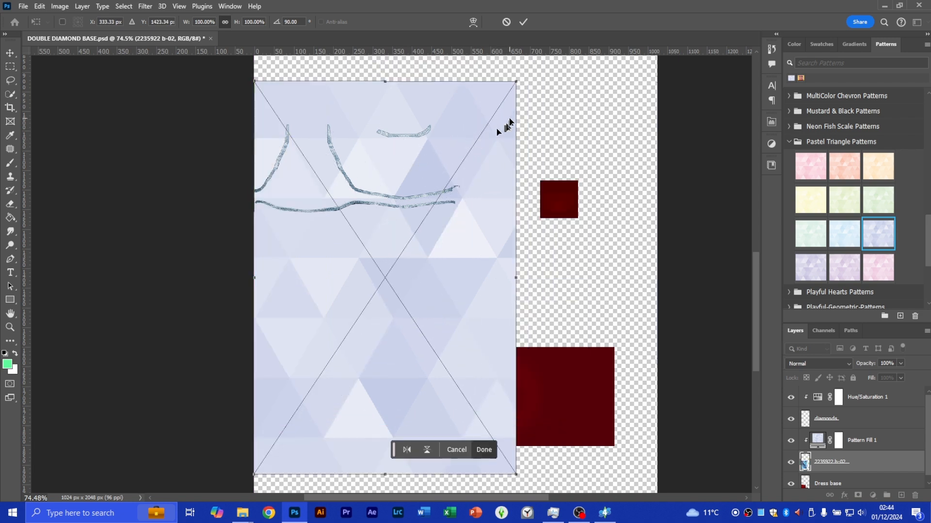
click(524, 22)
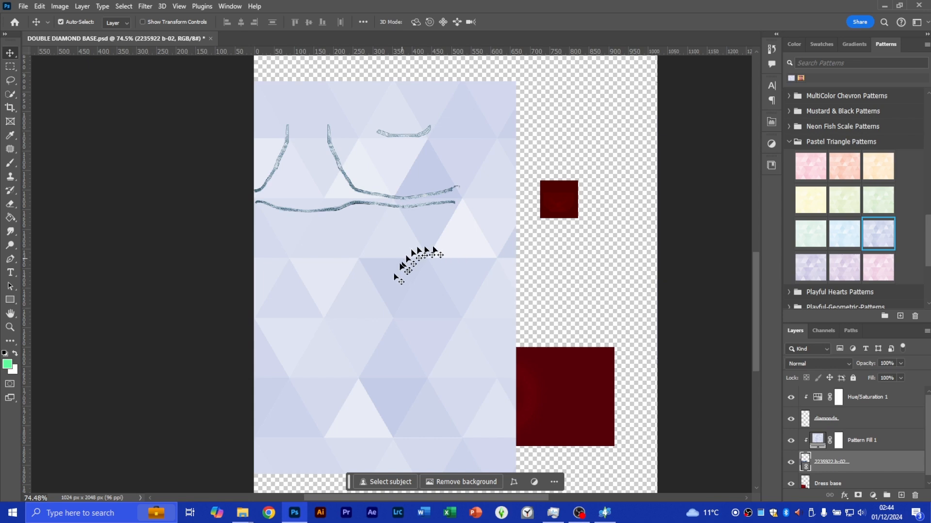
Hide the Pattern Fill 1 layer and scale the print down to 71.79% over the large dress piece
click(791, 444)
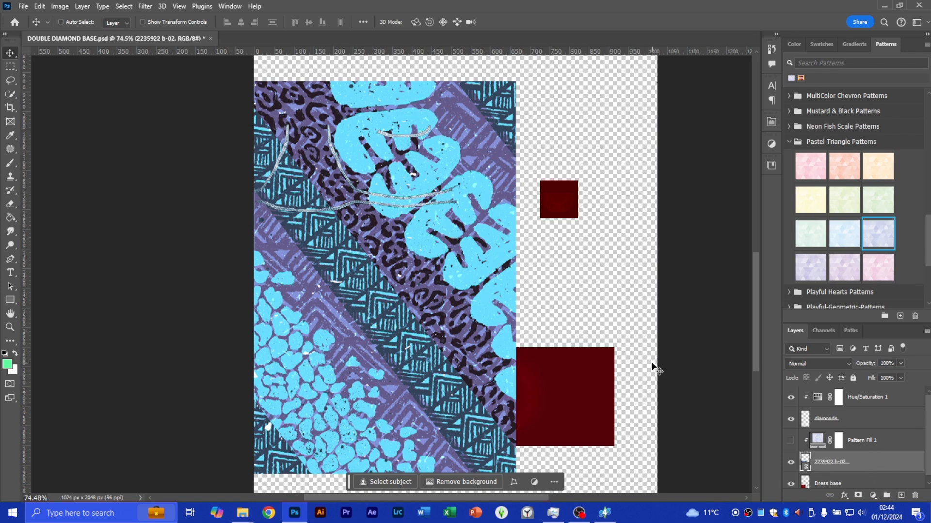
key(ctrl+t)
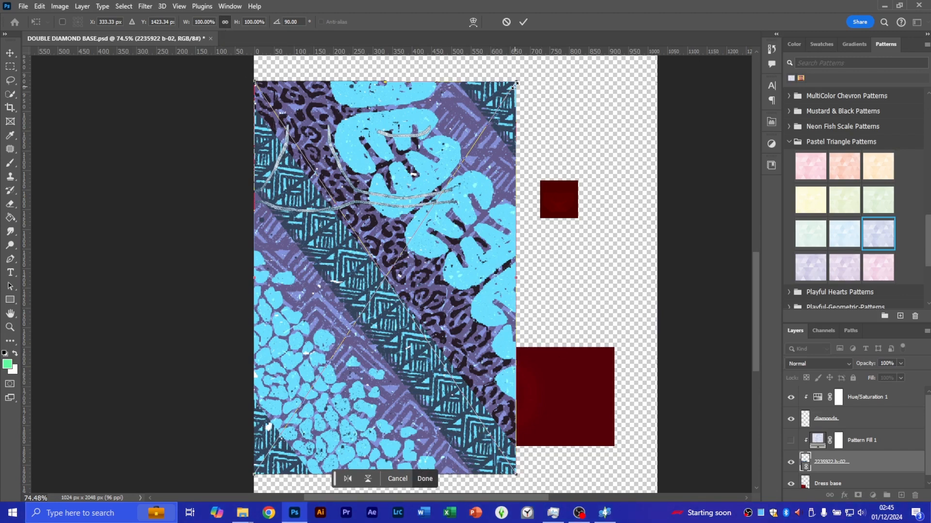
drag(516, 83, 438, 183)
mouse_move(339, 283)
mouse_down()
mouse_move(339, 254)
mouse_move(334, 292)
mouse_move(334, 280)
mouse_up()
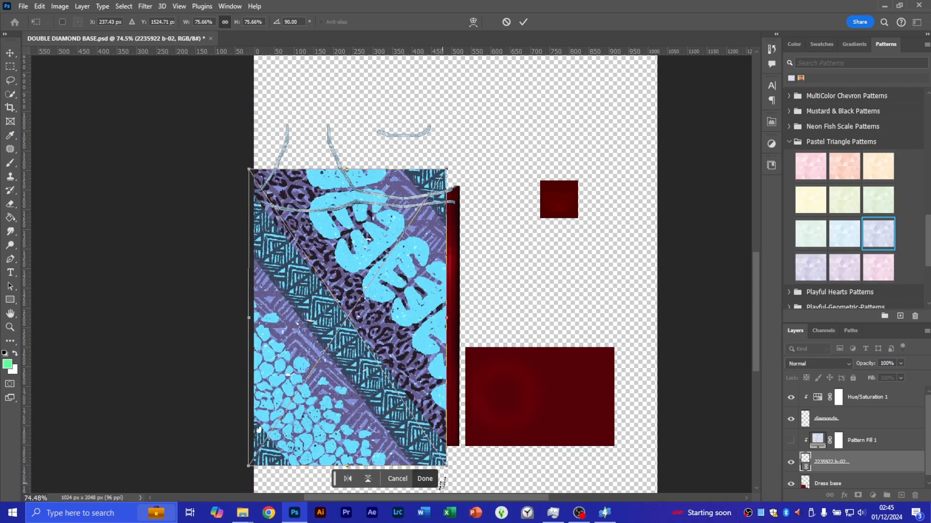
mouse_move(445, 468)
mouse_down()
mouse_move(446, 454)
mouse_move(435, 454)
mouse_up()
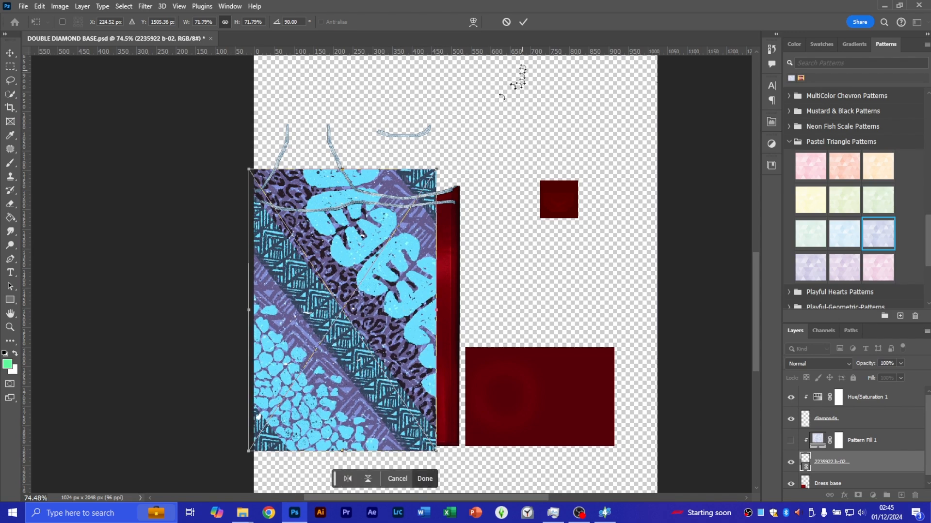
click(524, 22)
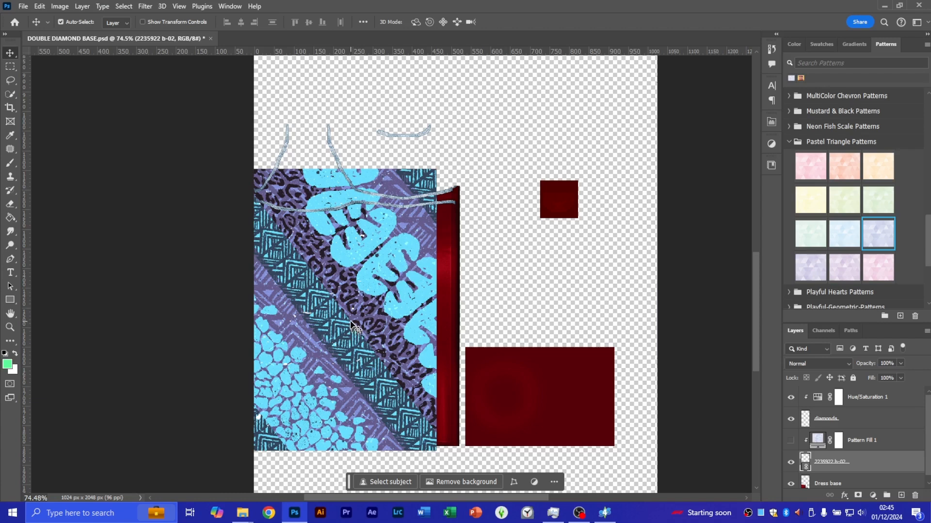
Duplicate the print to the right of the original and nudge the copy left until the two meet without a gap
drag(350, 324, 542, 326)
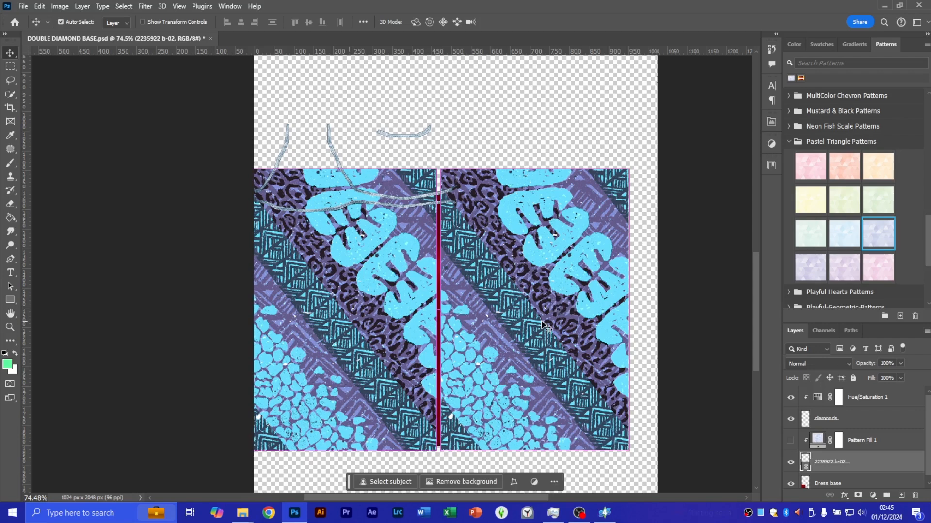
key(Left)
key(Left)
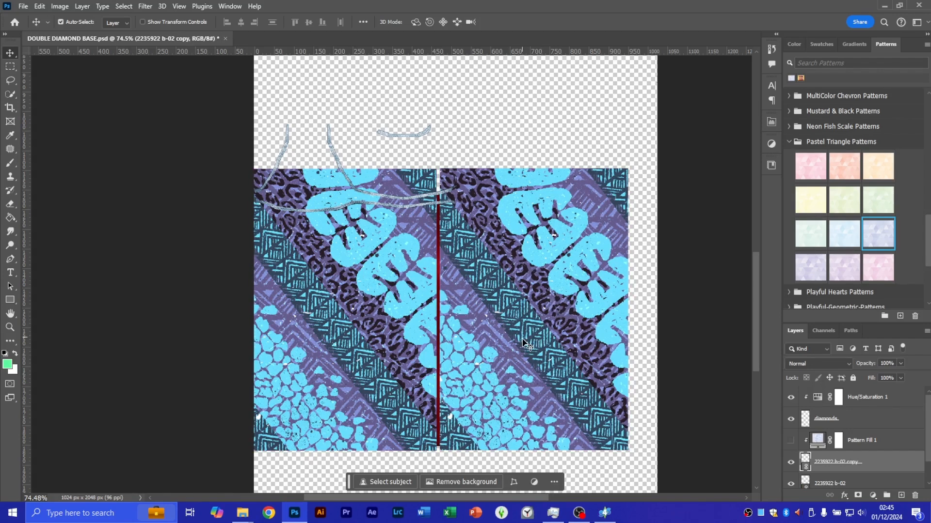
key(Left)
key(Left)
key(Left)
key(Left)
key(Left)
key(Left)
key(Left)
key(Left)
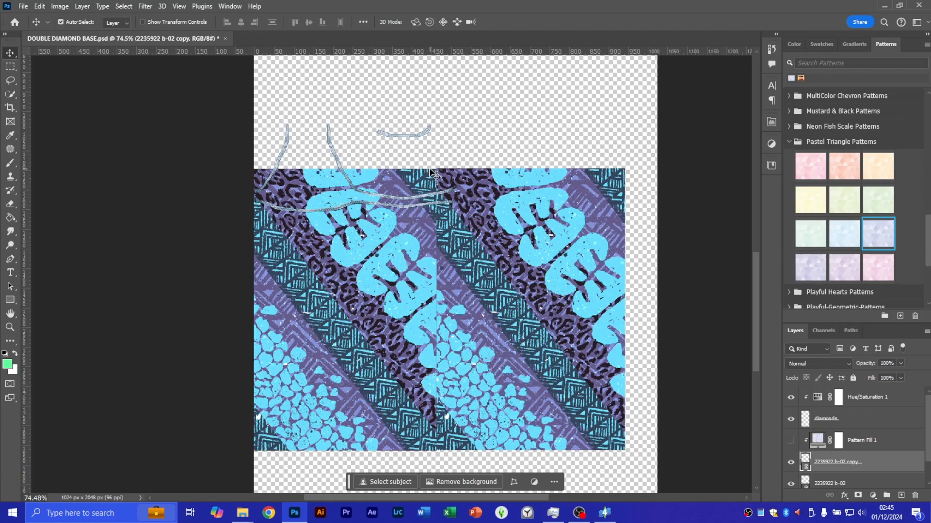
Examine the seam between the two print copies up close and their coverage of the canvas
alt+scroll(435, 171, up, 6)
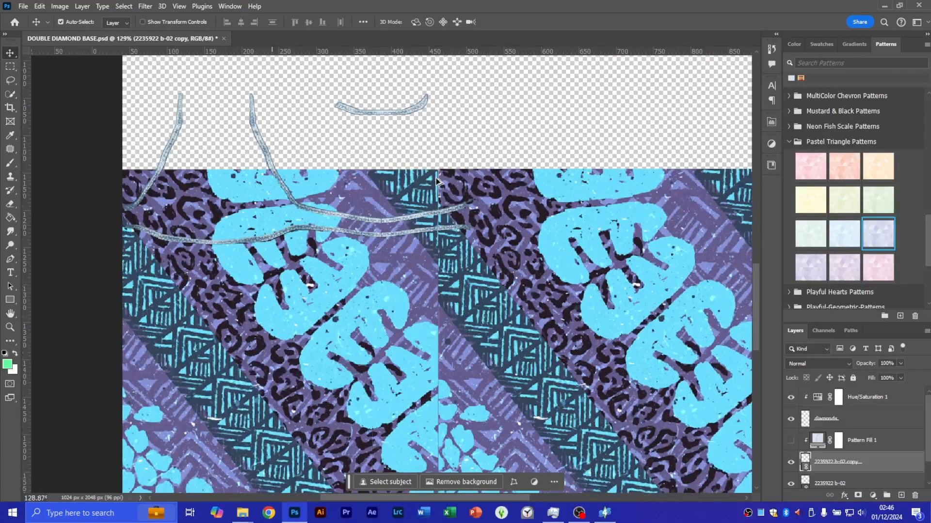
alt+scroll(436, 180, up, 5)
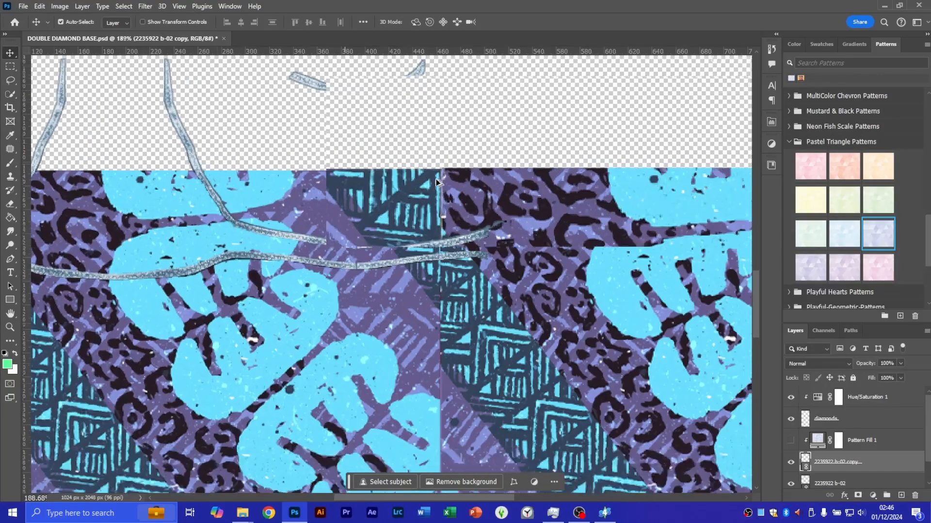
scroll(551, 283, up, 4)
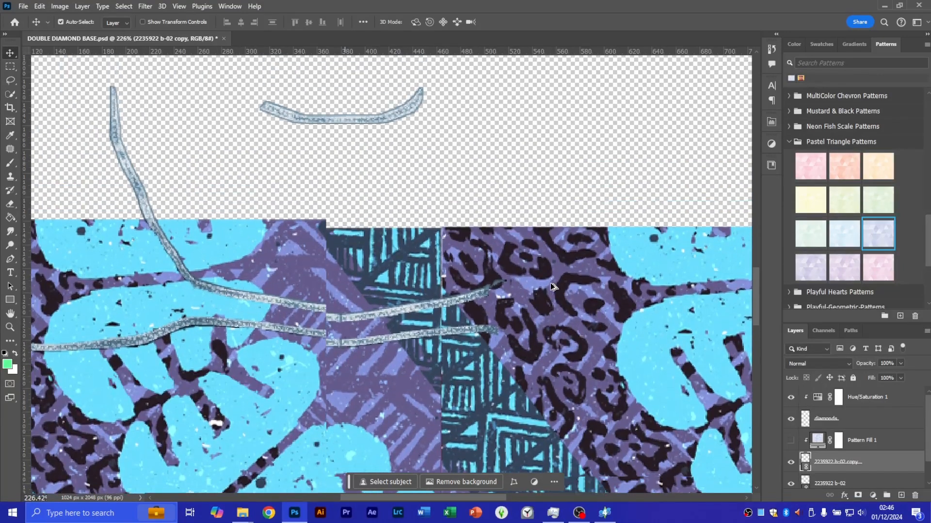
scroll(550, 282, up, 4)
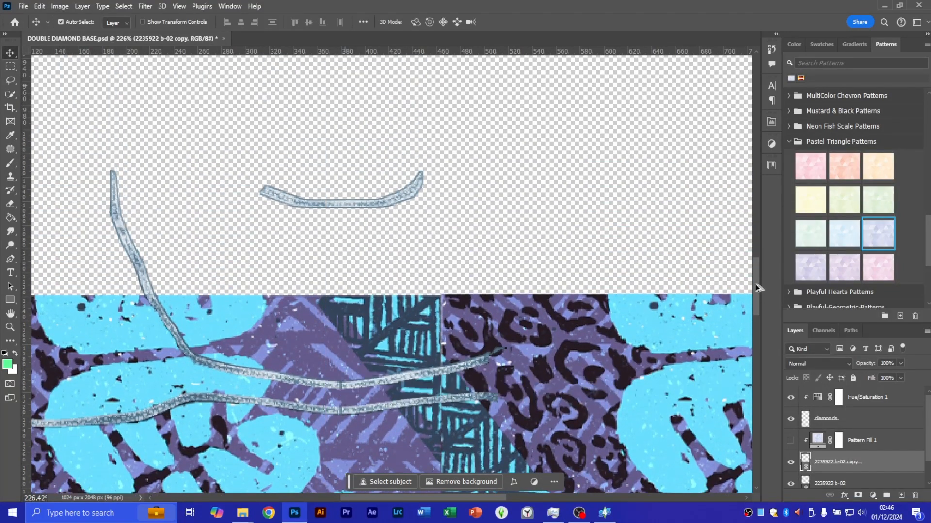
scroll(652, 255, up, 5)
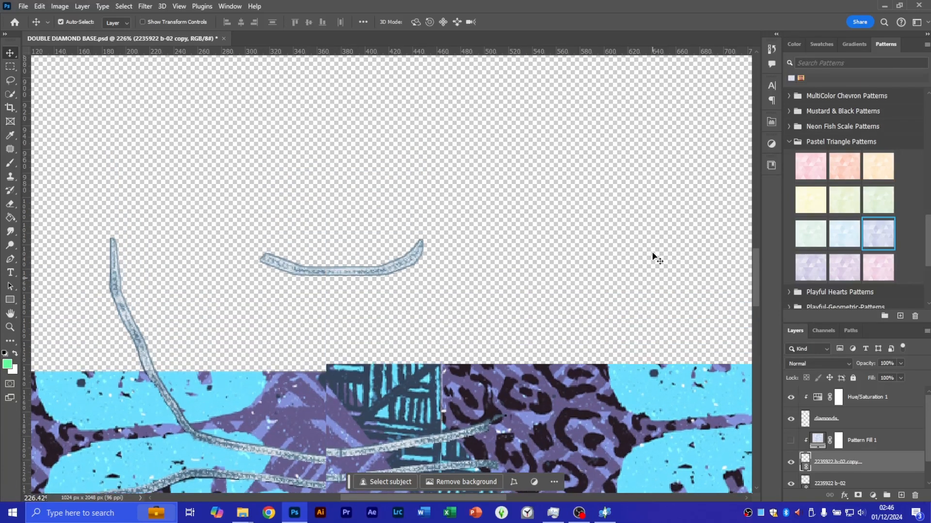
scroll(653, 255, up, 3)
scroll(652, 255, down, 6)
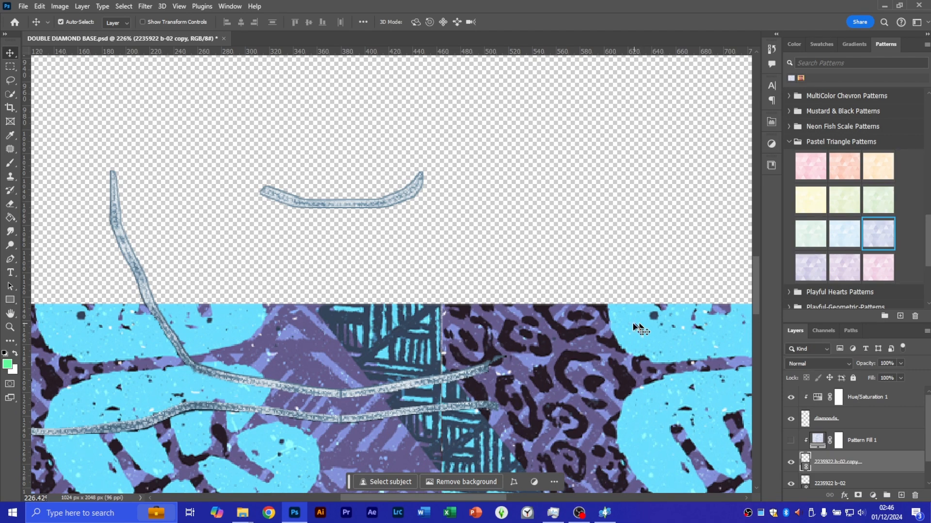
alt+scroll(504, 287, down, 2)
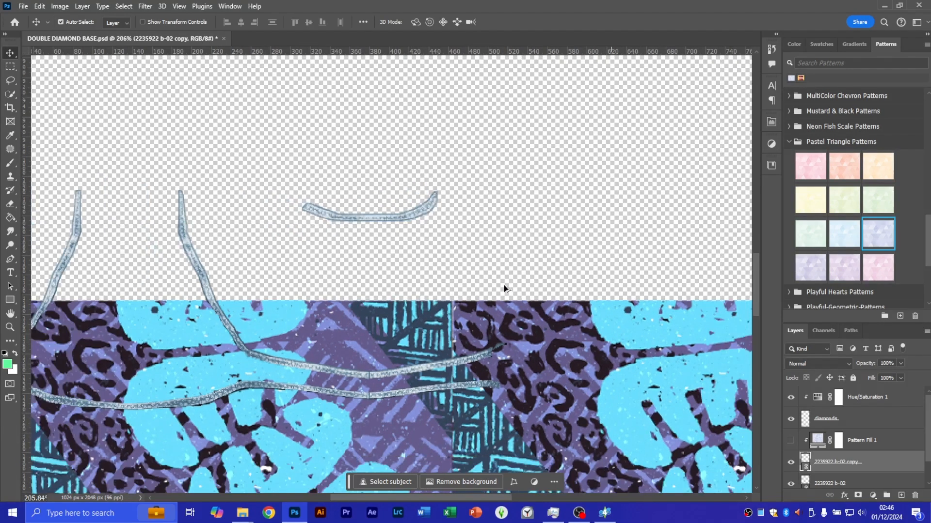
alt+scroll(504, 285, down, 6)
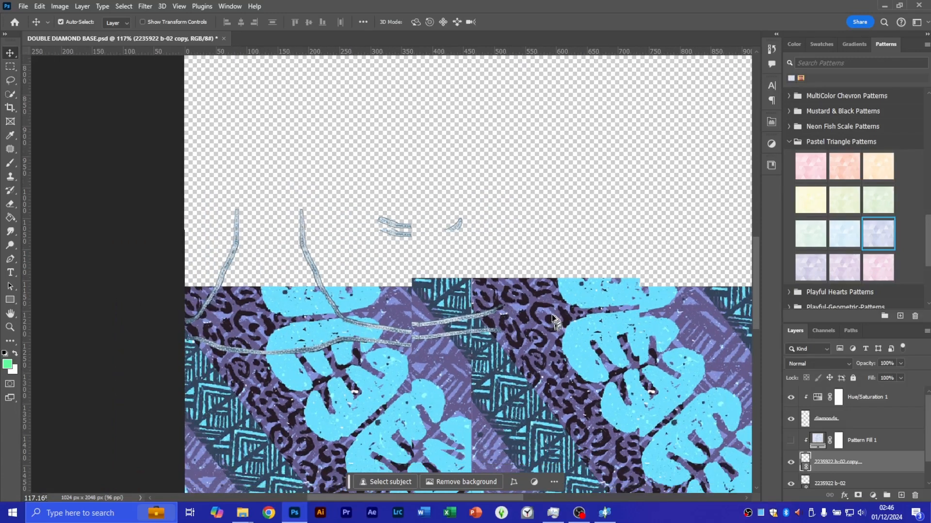
alt+scroll(552, 315, down, 4)
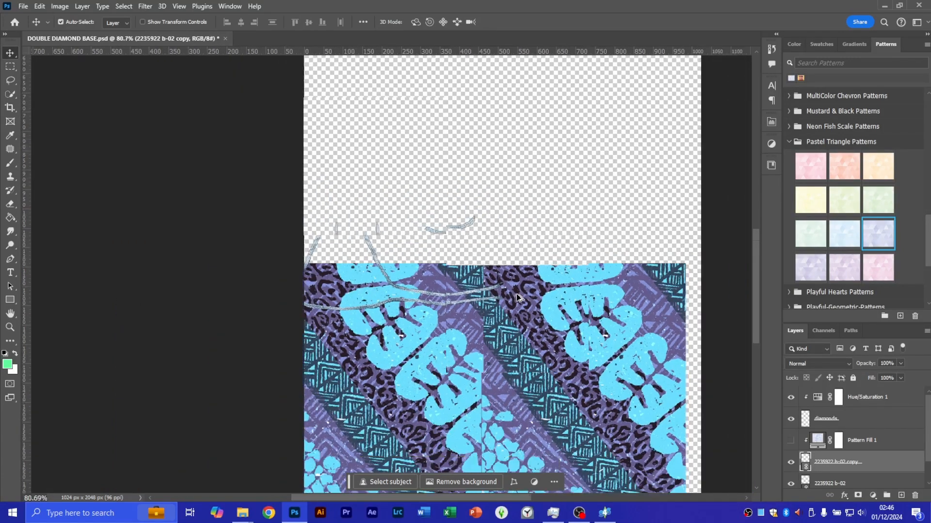
alt+scroll(516, 293, down, 1)
scroll(516, 294, down, 6)
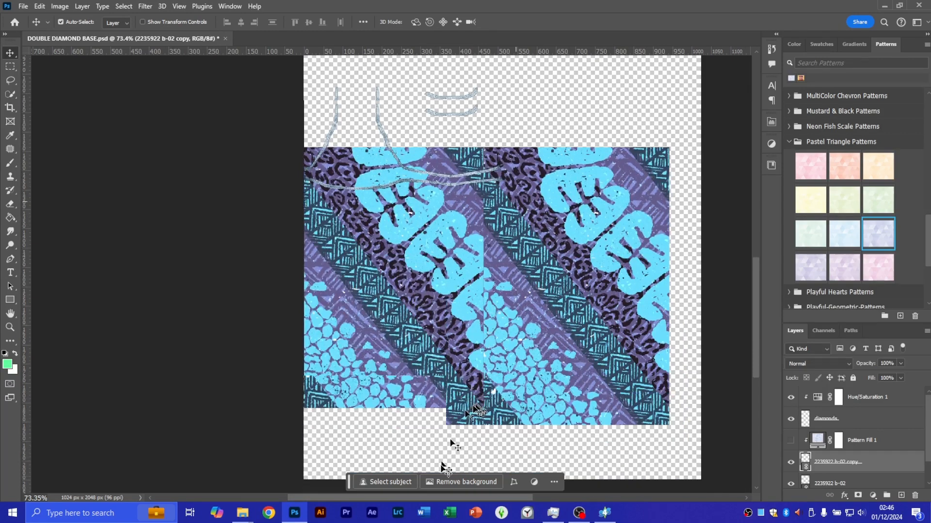
scroll(475, 411, down, 5)
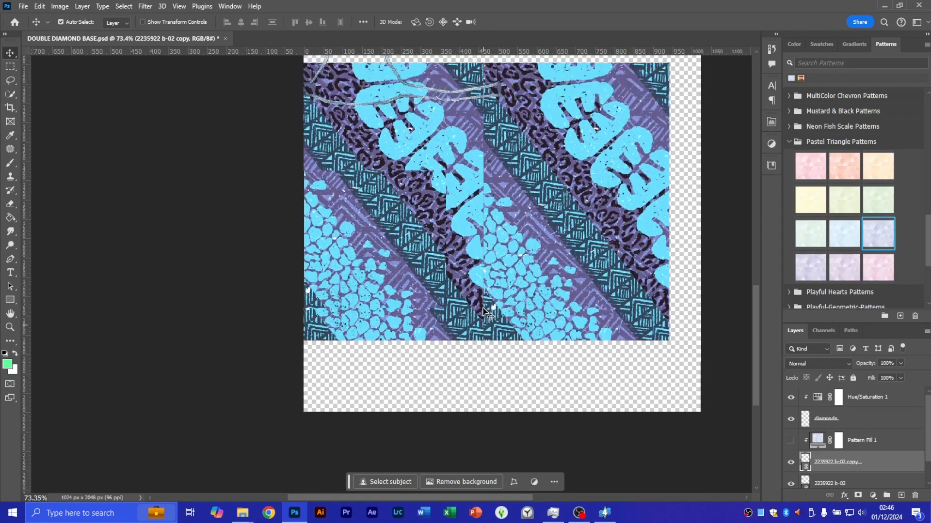
scroll(484, 315, up, 2)
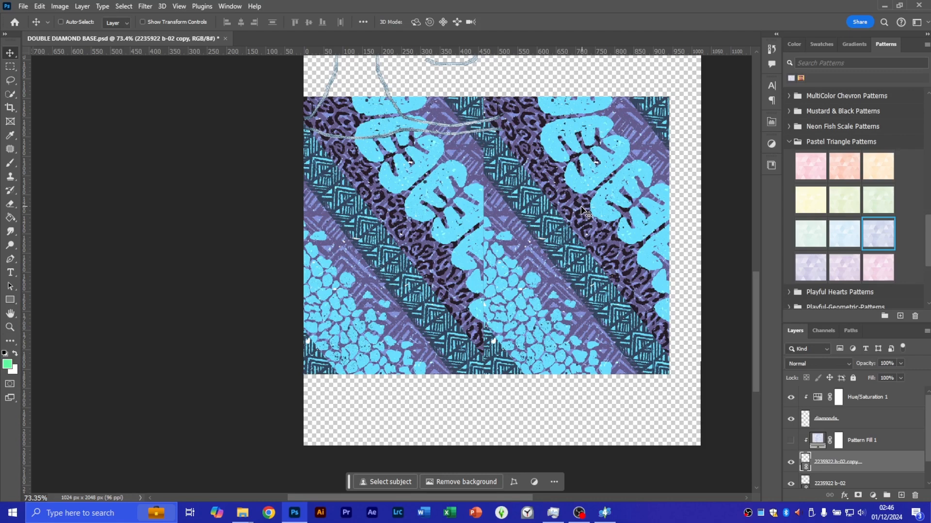
Flip the right-hand print copy horizontally into a mirrored V with the original, and nudge it left to close the seam
key(ctrl+t)
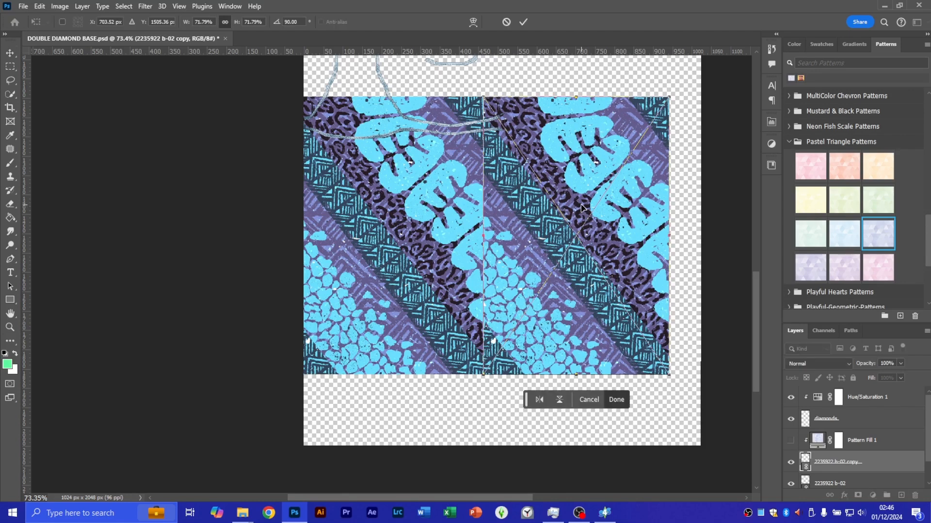
click(540, 401)
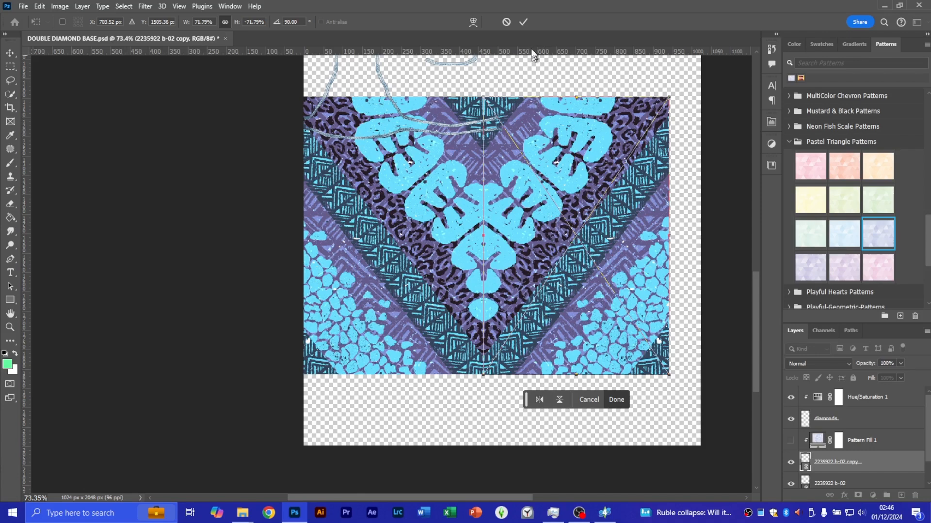
click(524, 22)
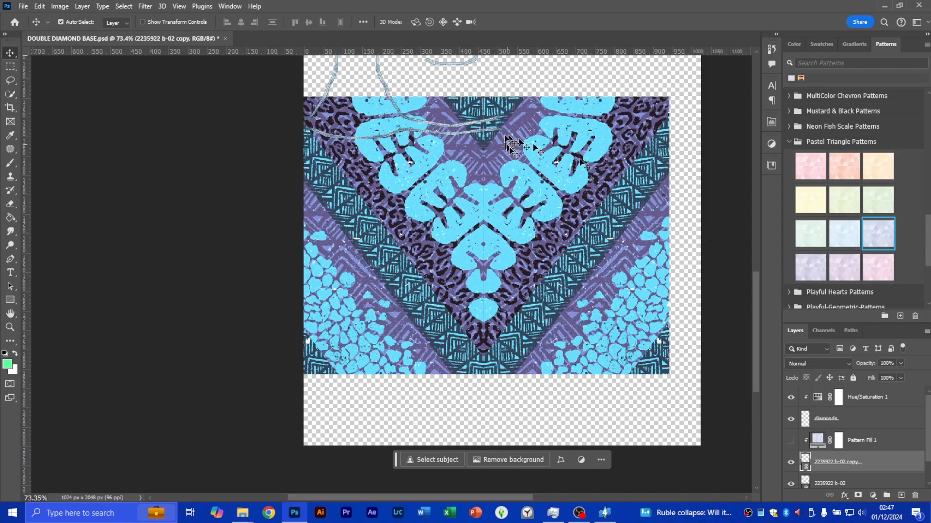
scroll(522, 156, up, 2)
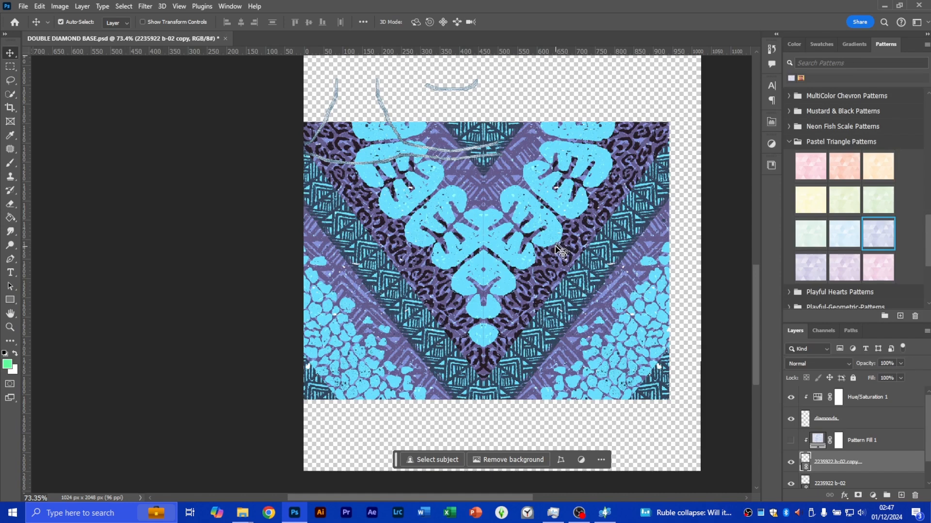
key(Left)
key(Left)
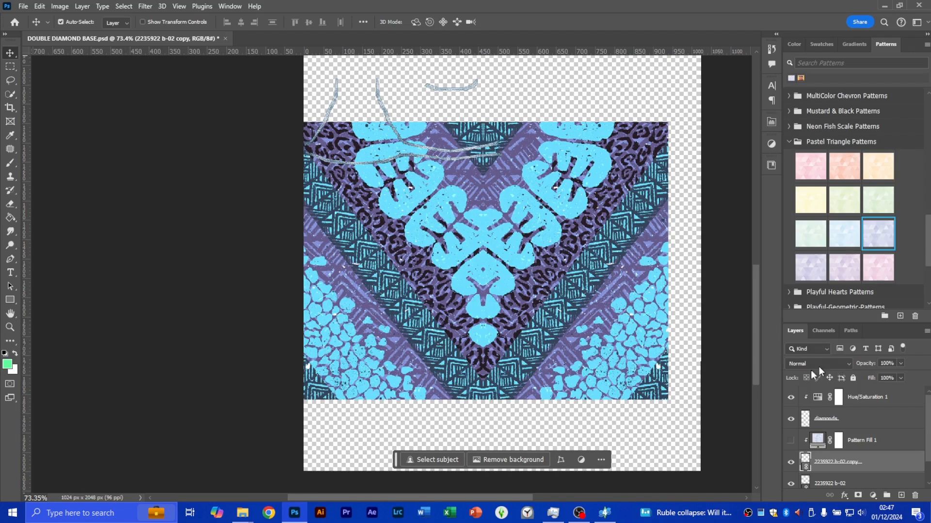
Convert the 2235922 b-02 layer and its mirrored copy into a single smart object
scroll(865, 463, down, 2)
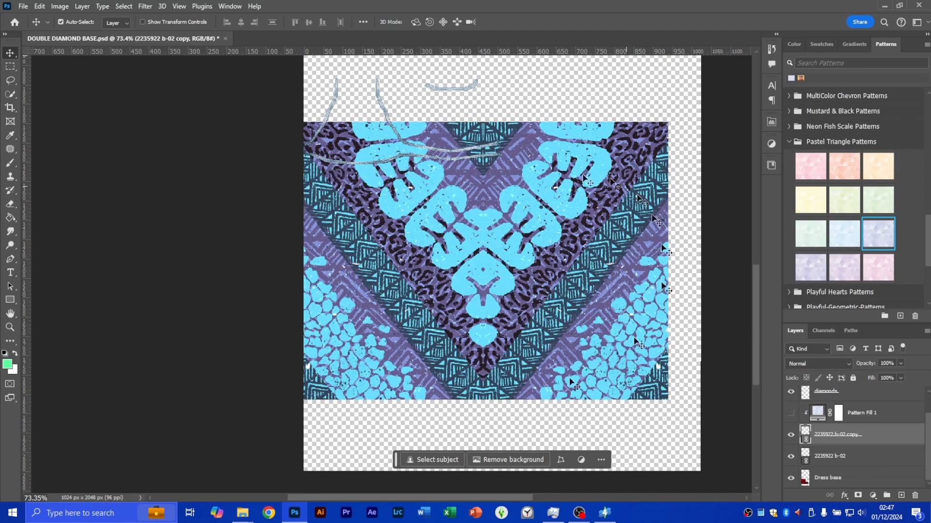
ctrl+click(860, 457)
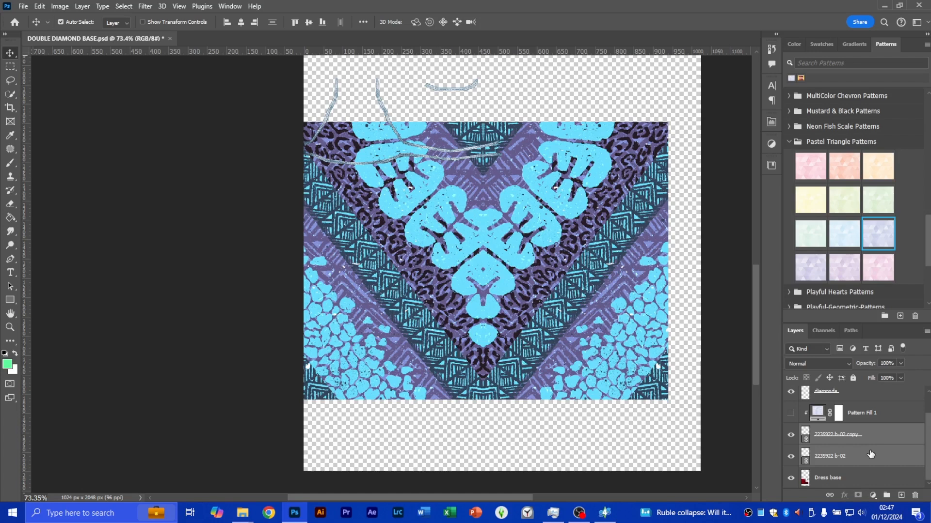
right_click(870, 450)
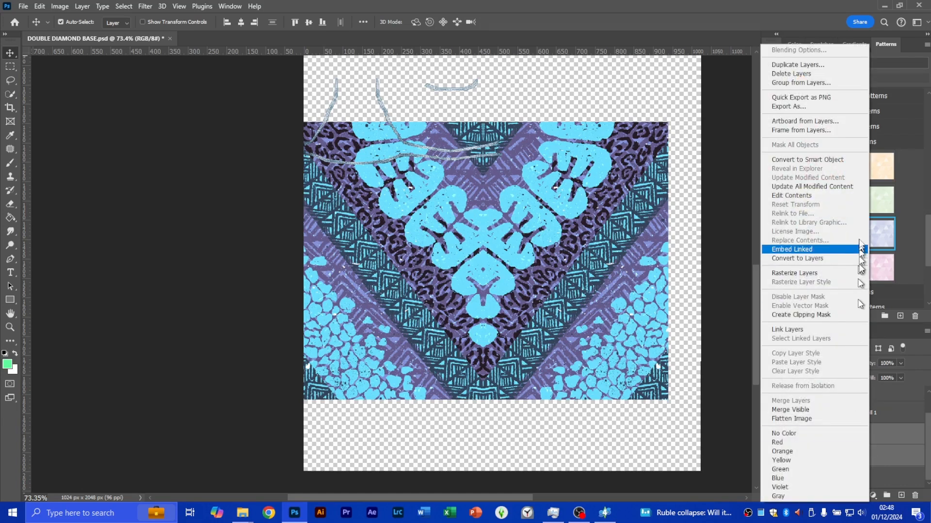
click(813, 160)
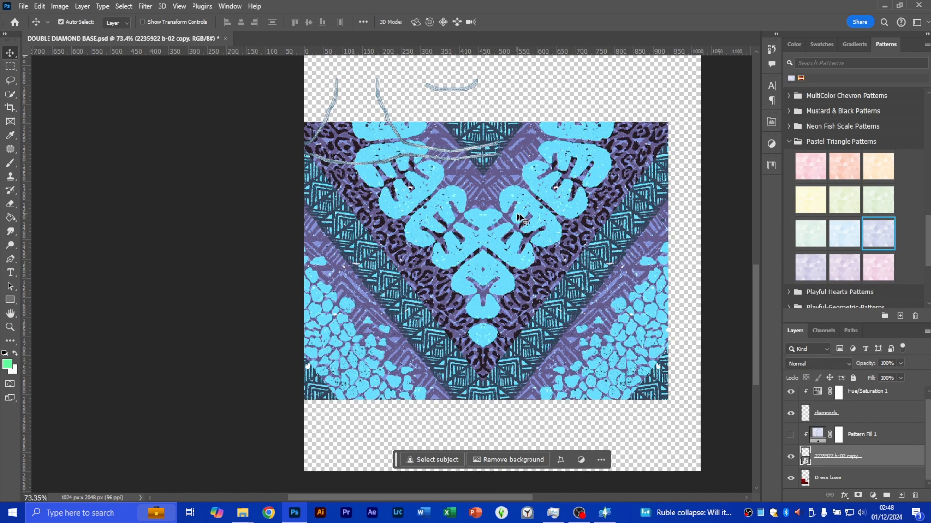
Move the combined print aside to check the dress beneath, and reposition it with its V point centred over the large dress piece
drag(529, 223, 477, 393)
drag(474, 323, 472, 357)
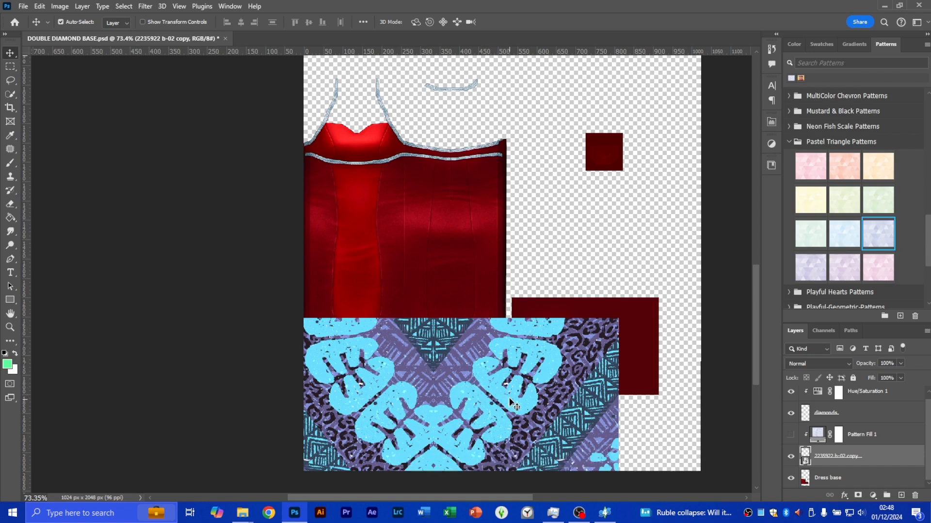
drag(477, 395, 445, 222)
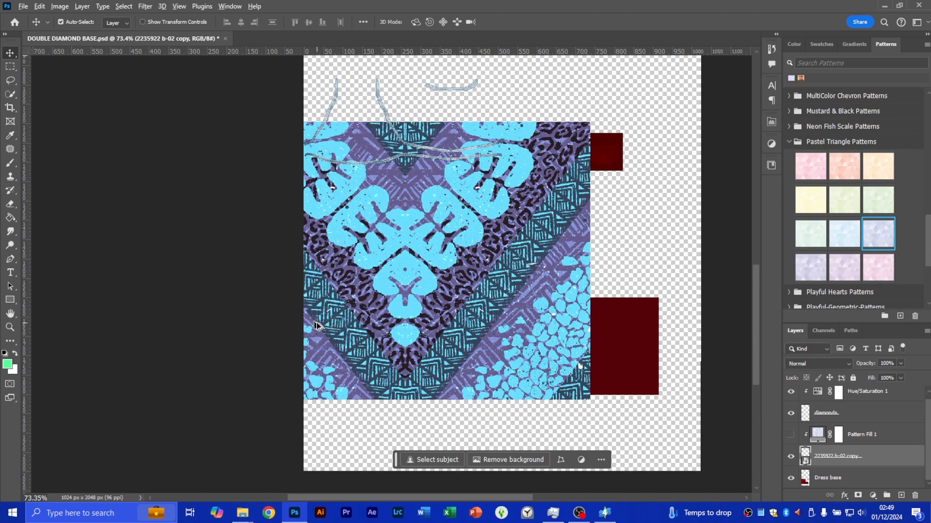
Duplicate the combined print to the right to cover the rest of the canvas width, deleting the surplus second duplicate
alt+drag(318, 326, 677, 327)
alt+drag(622, 306, 654, 302)
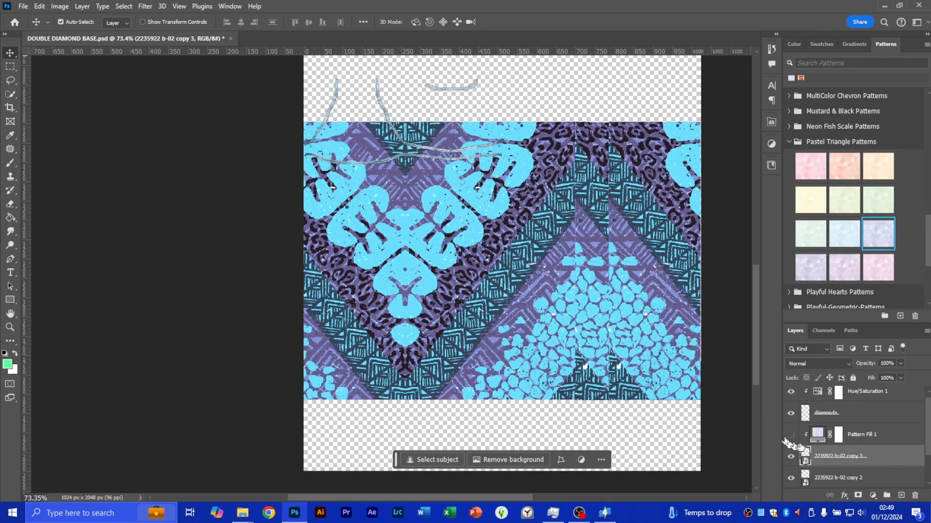
key(Delete)
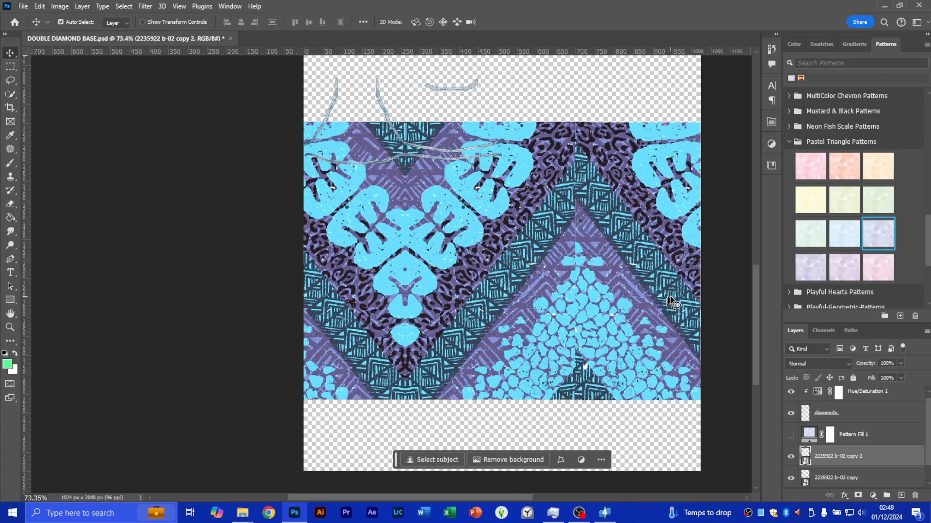
Shift the right-hand duplicate right, nudge it left to meet the first print without a gap or overlap, and inspect the seam
drag(618, 272, 636, 272)
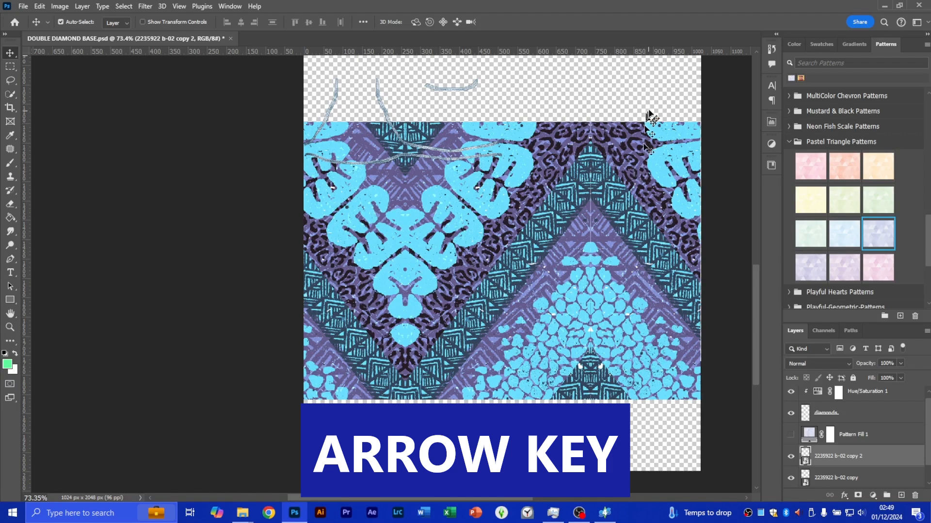
key(Left)
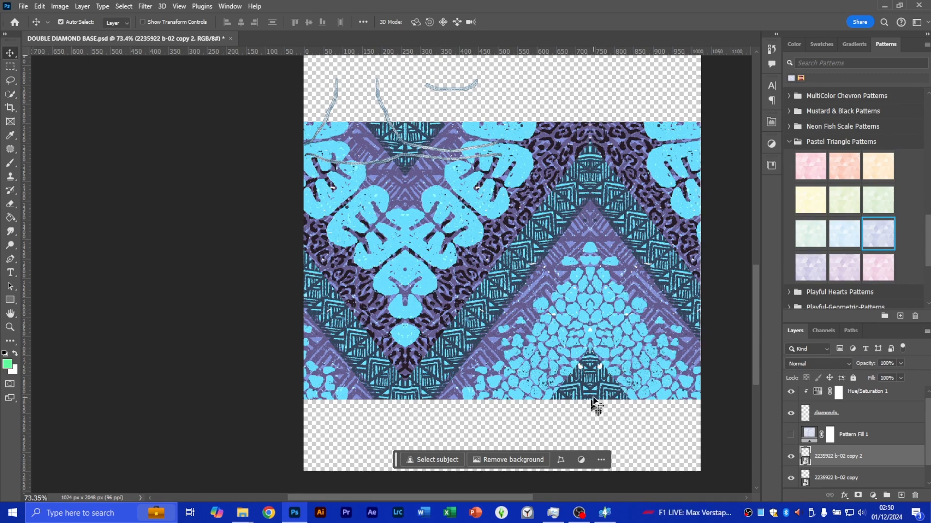
alt+scroll(601, 407, up, 5)
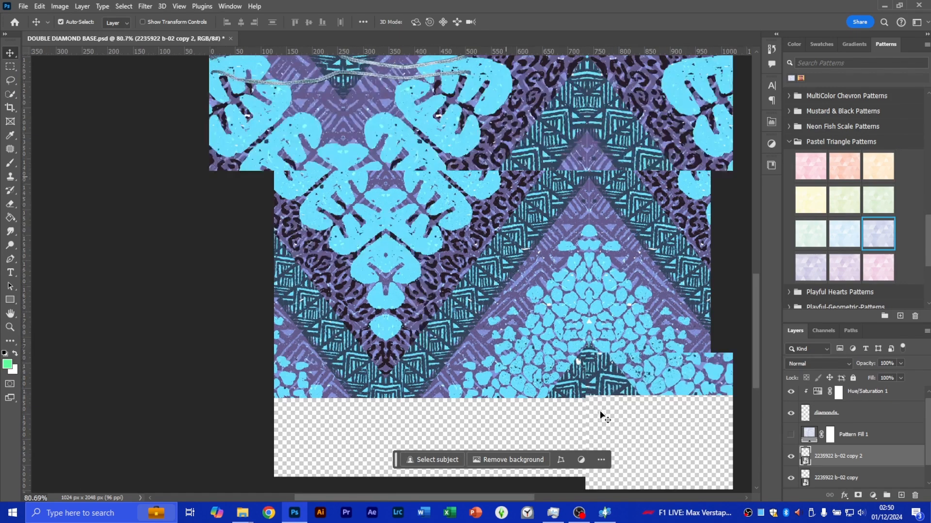
alt+scroll(592, 394, up, 4)
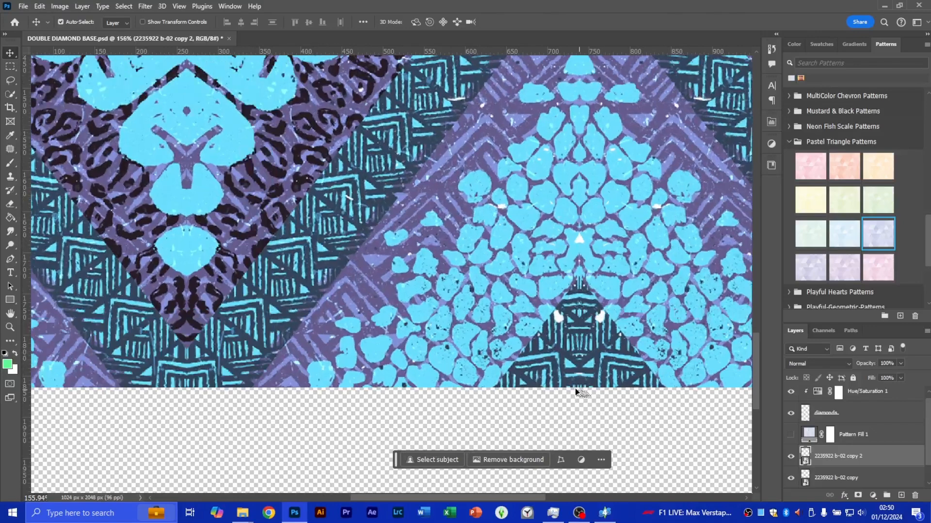
alt+scroll(574, 388, up, 5)
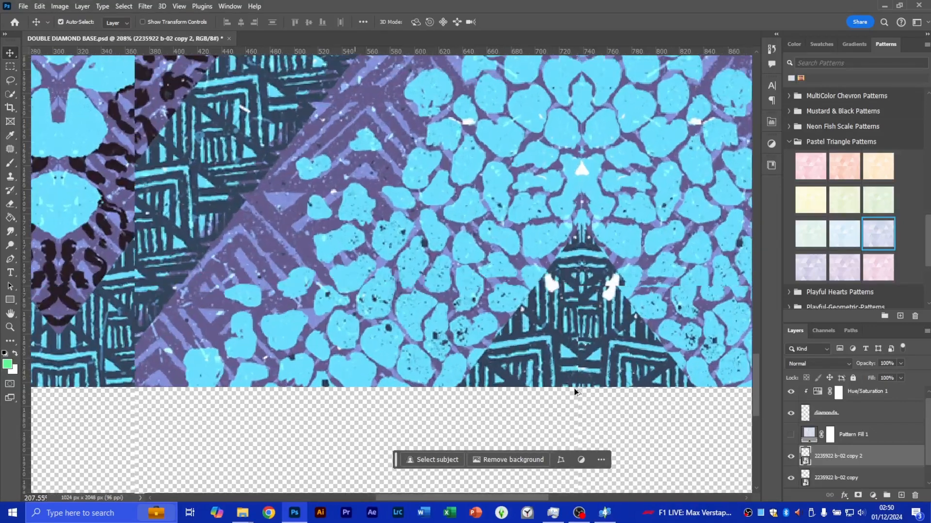
alt+scroll(659, 416, up, 2)
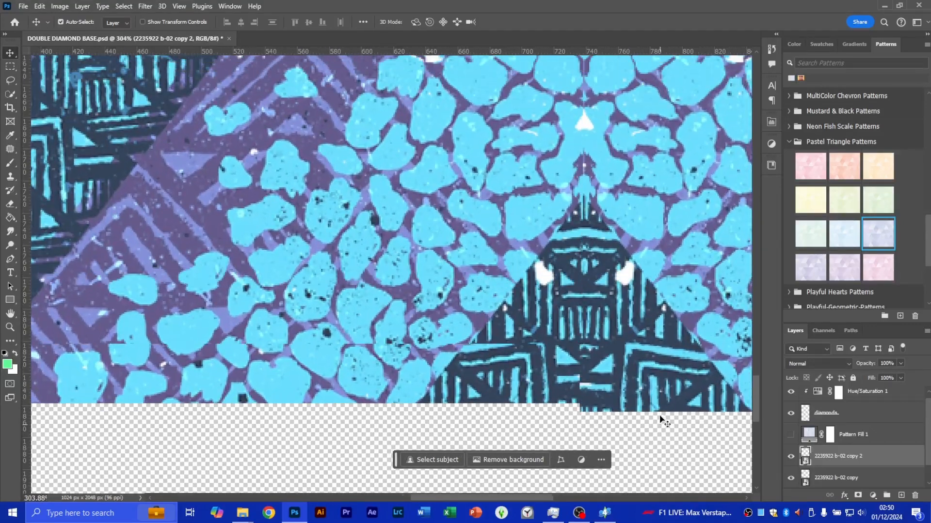
scroll(660, 419, down, 2)
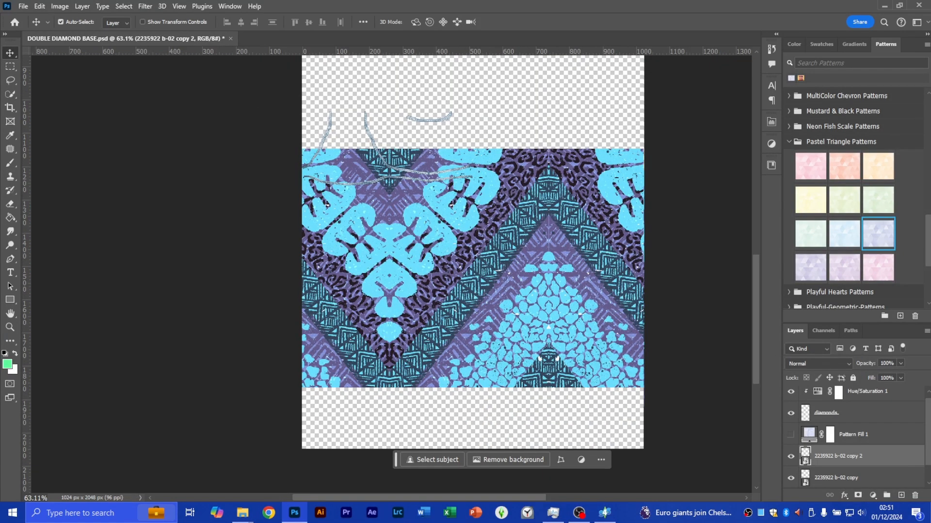
Convert the 2235922 b-02 copy and 2235922 b-02 copy 2 layers into one smart object above Dress base
scroll(893, 463, down, 1)
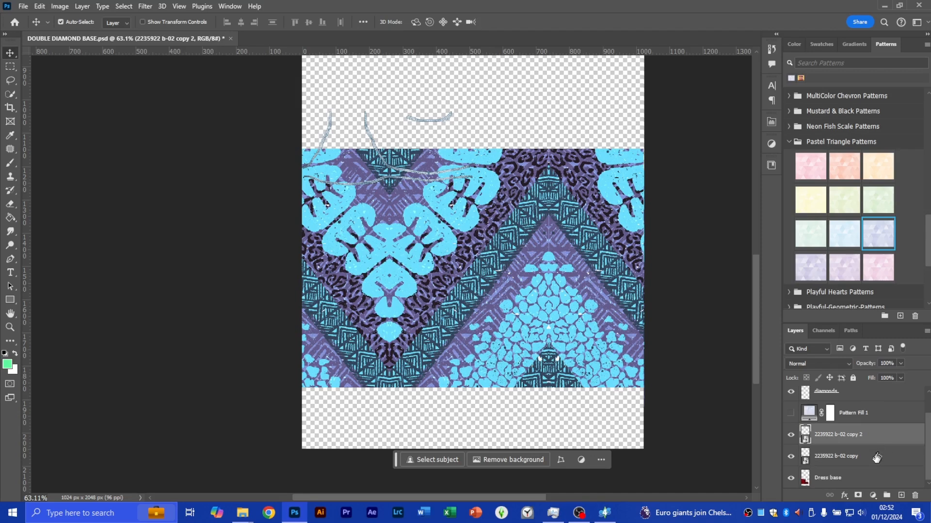
shift+click(873, 458)
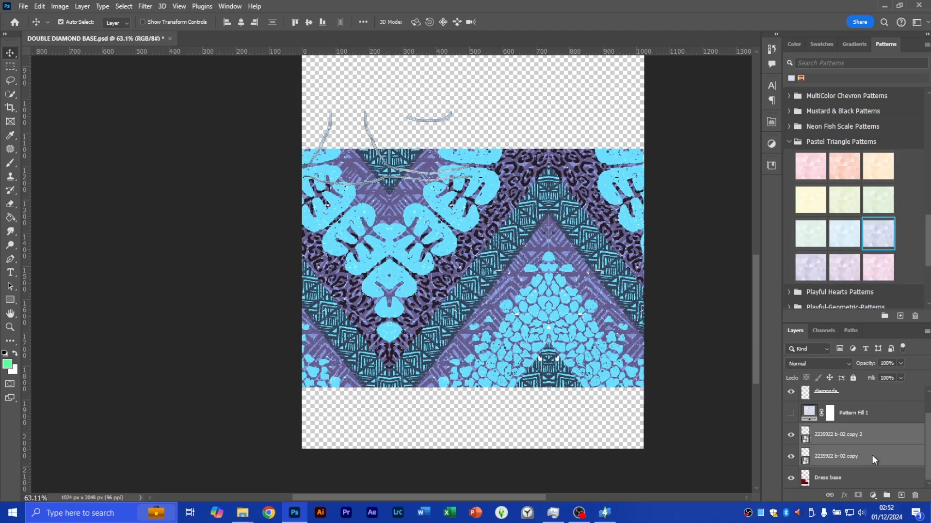
right_click(871, 455)
click(880, 128)
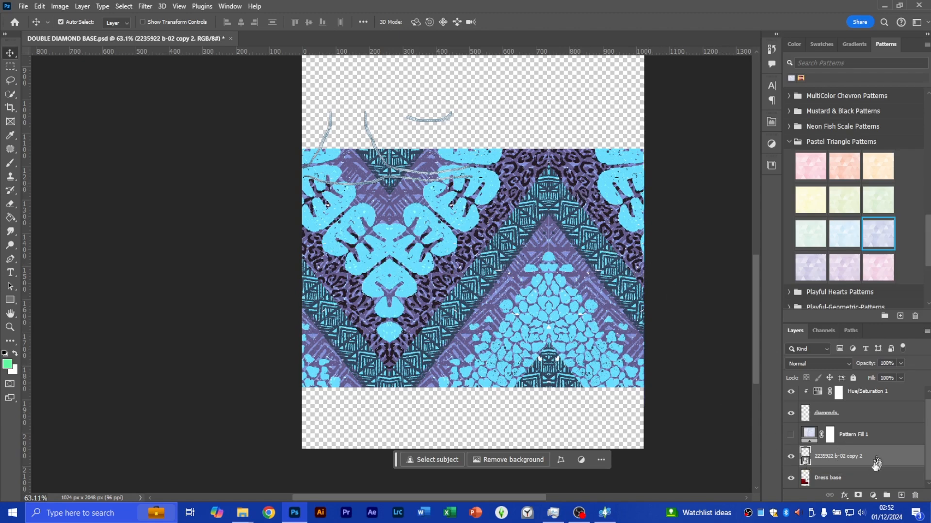
Clip the combined print to the Dress base layer and start a quick PNG export into the Dresses folder
alt+click(832, 466)
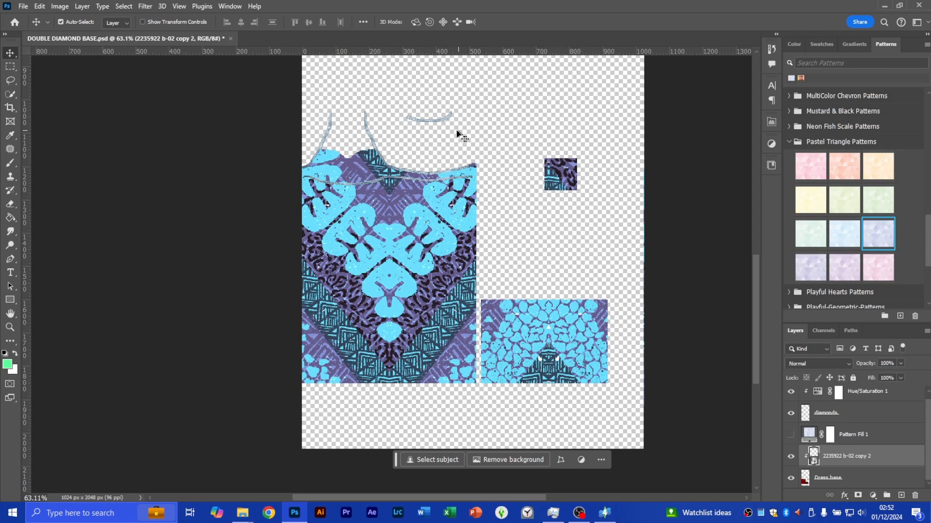
click(20, 7)
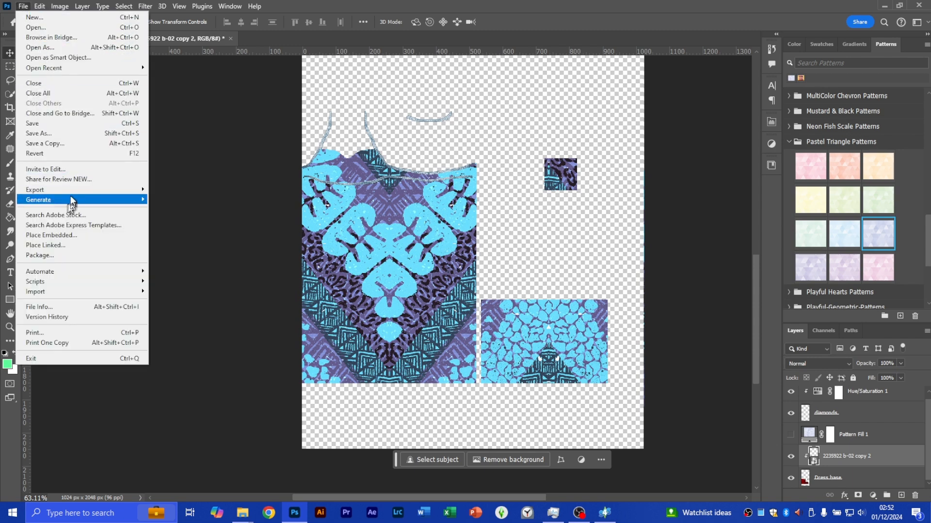
mouse_move(72, 194)
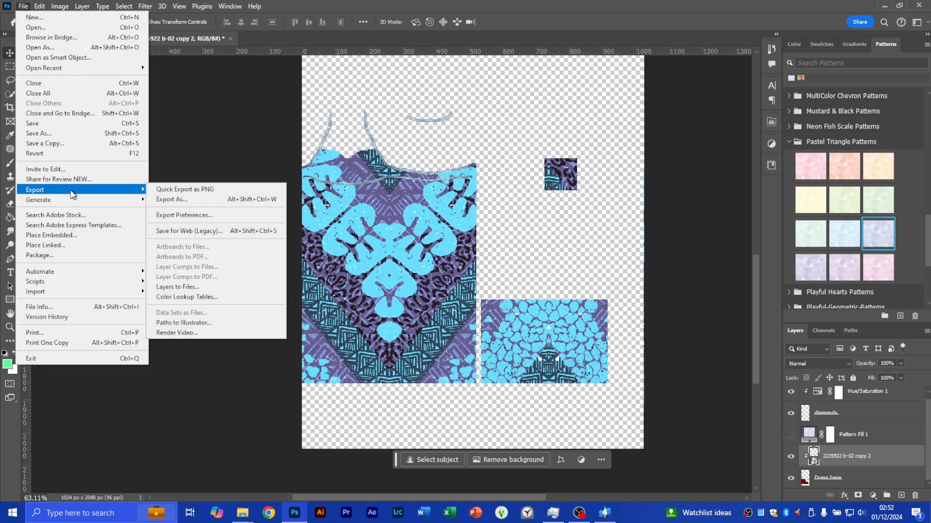
click(214, 192)
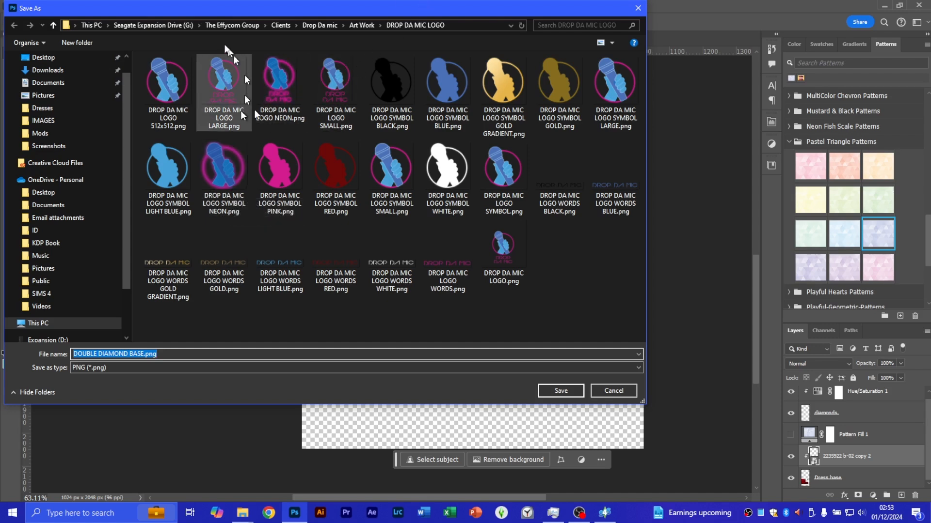
click(58, 108)
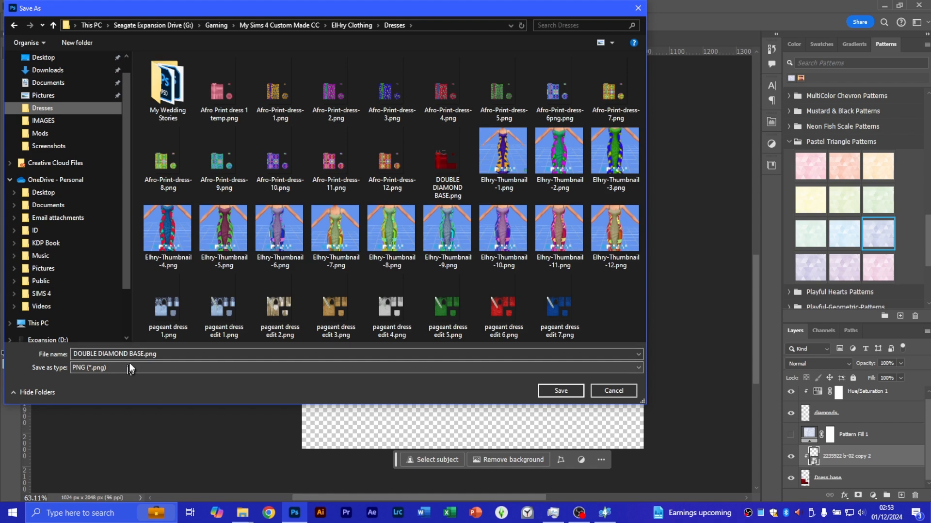
Name the exported texture DOUBLE DIAMOND BASE 1.png and save it
click(143, 354)
click(143, 355)
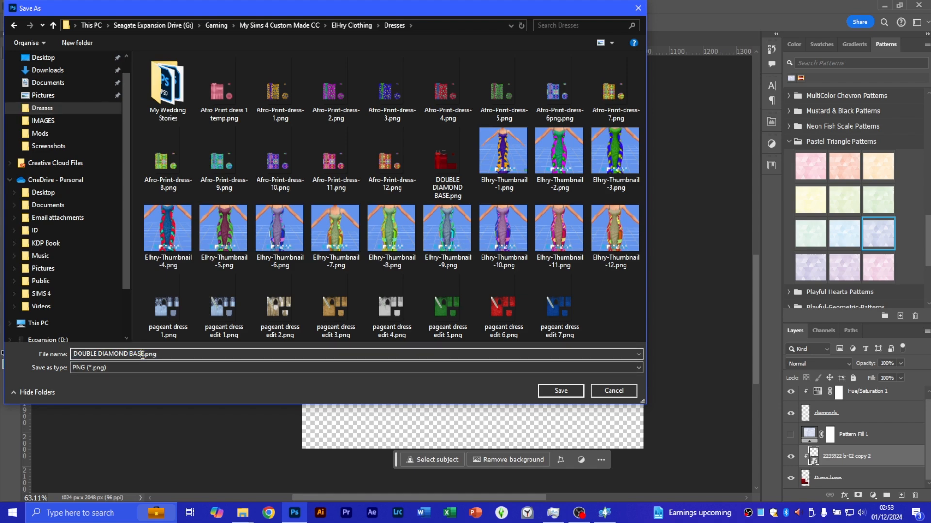
key(BackSpace)
key(BackSpace)
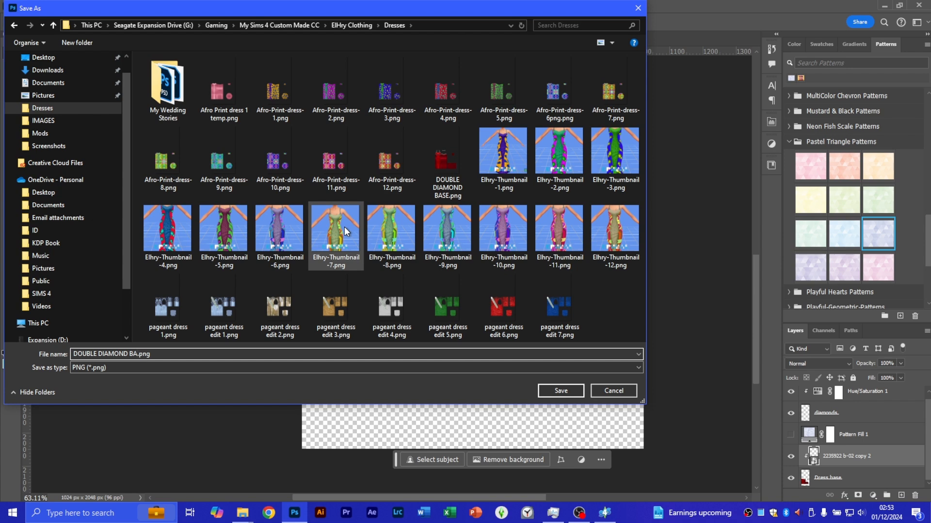
text(se)
key(BackSpace)
key(BackSpace)
text(SE 1)
key(Return)
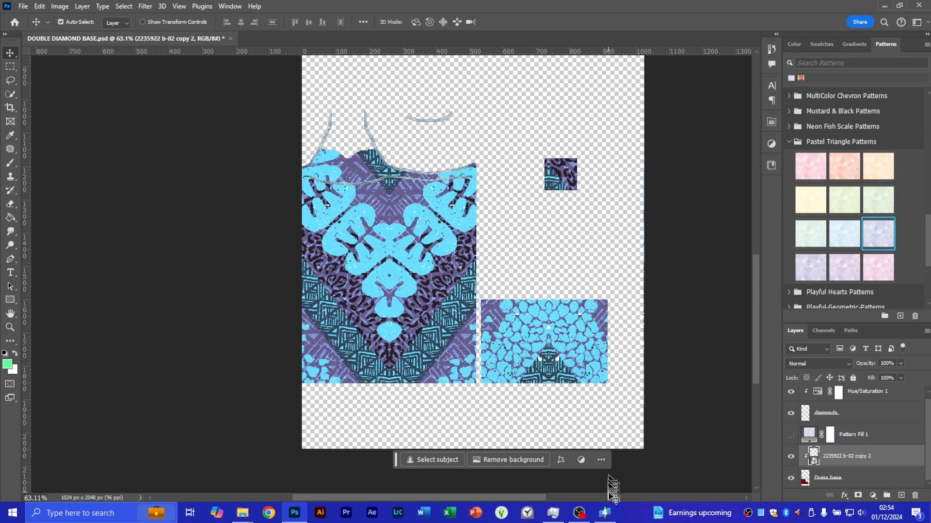
Switch to Sims 4 Studio, start importing a Diffuse texture for the dress, and look through the Dresses folder for the exported PNG
click(611, 514)
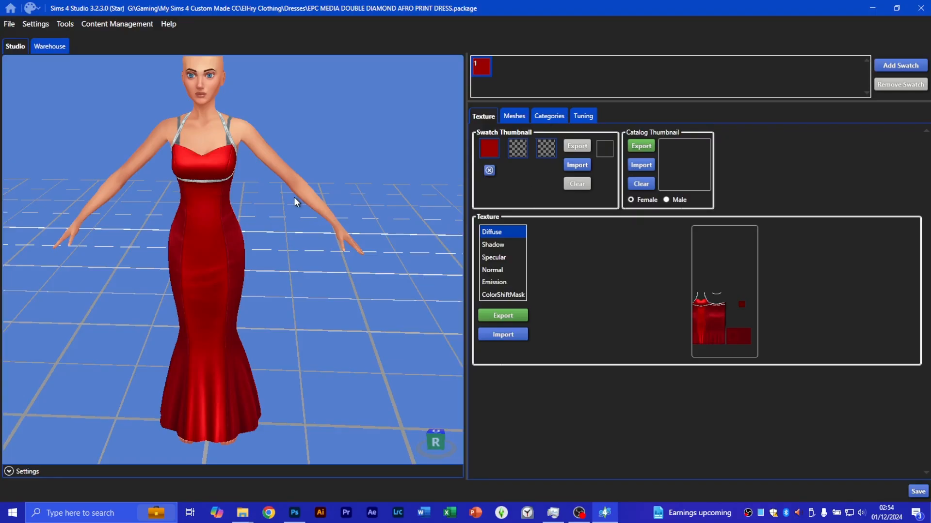
scroll(248, 171, down, 1)
scroll(255, 184, down, 2)
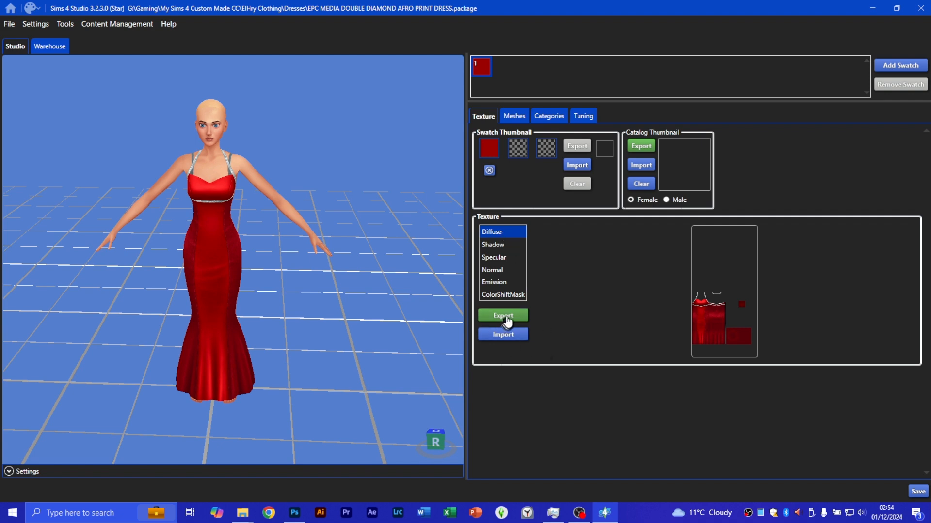
click(512, 340)
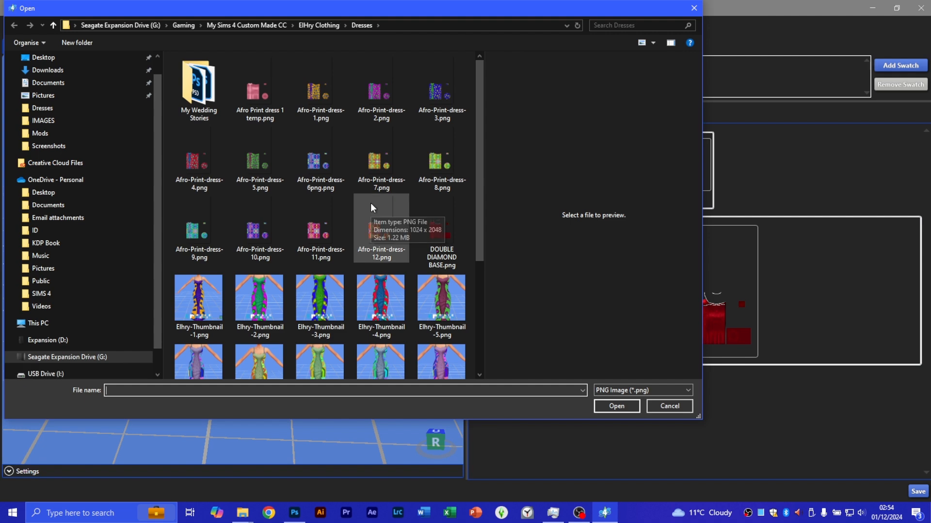
scroll(370, 202, down, 3)
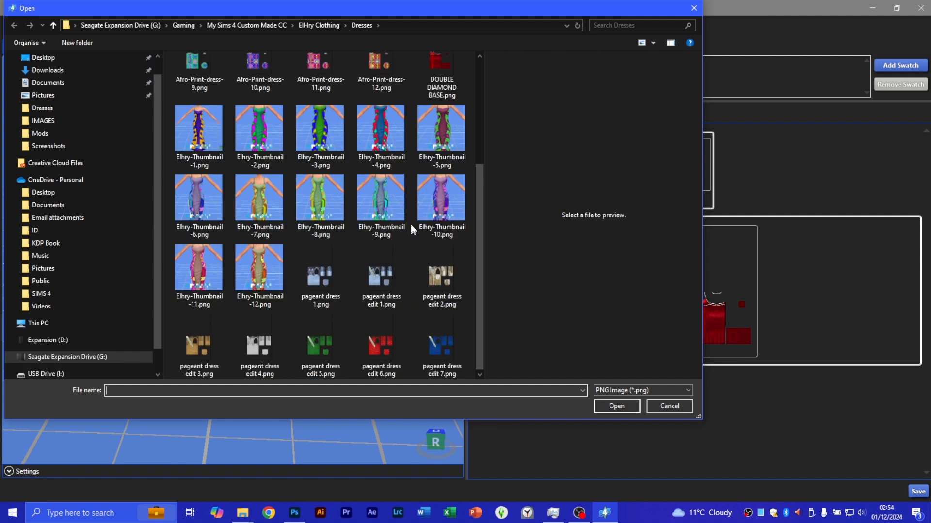
scroll(411, 229, up, 3)
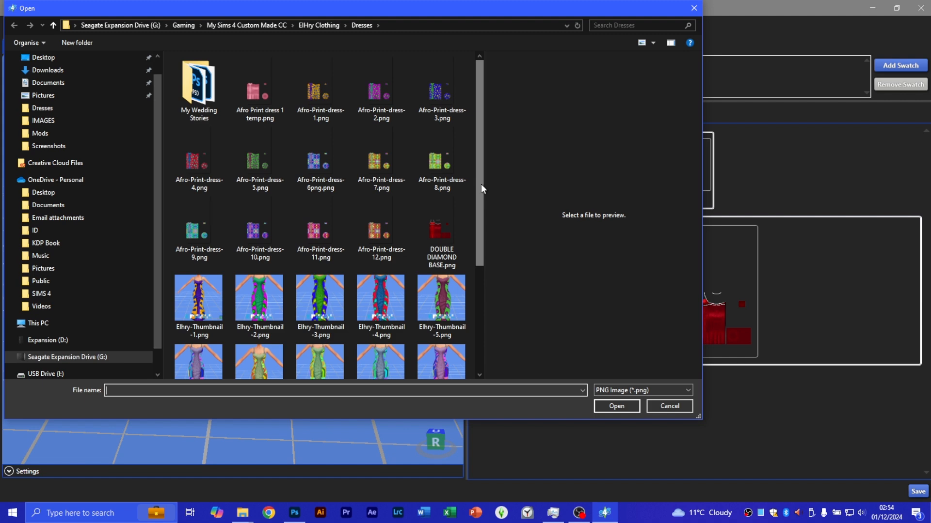
drag(480, 184, 475, 219)
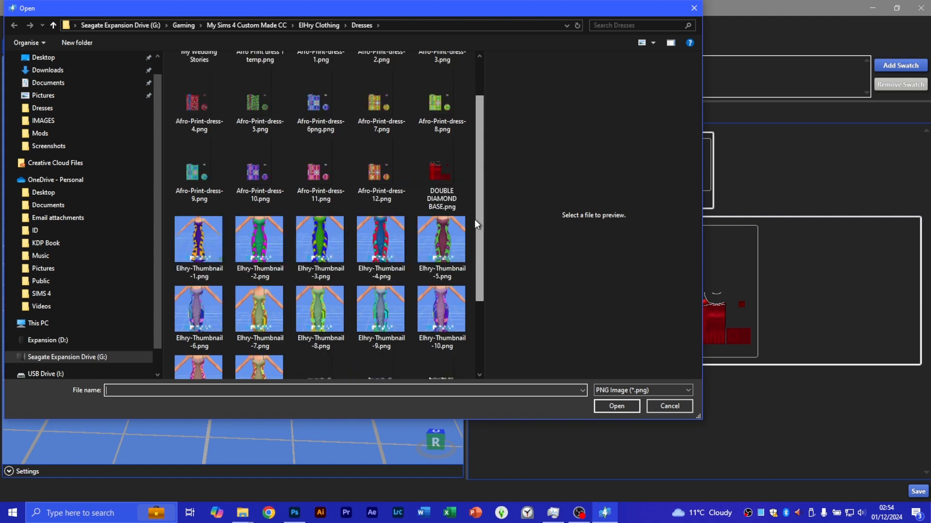
scroll(477, 138, up, 1)
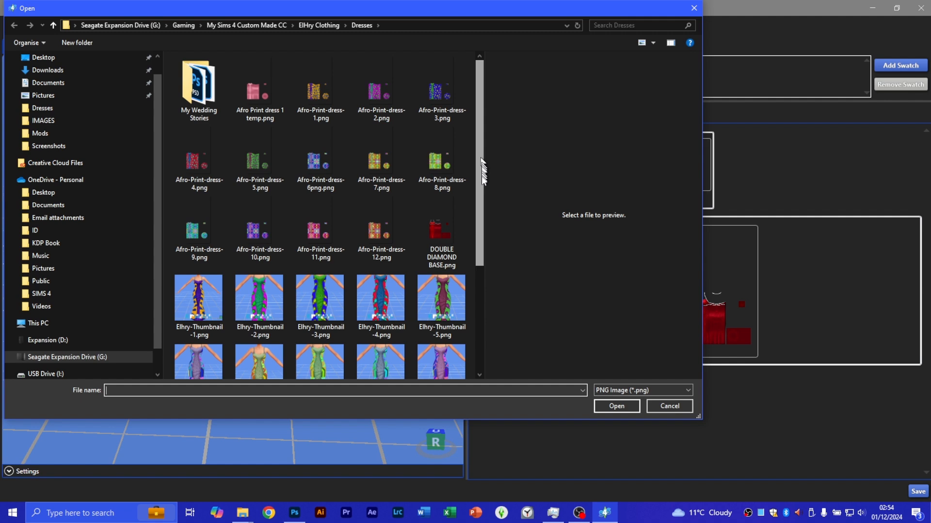
drag(484, 172, 483, 215)
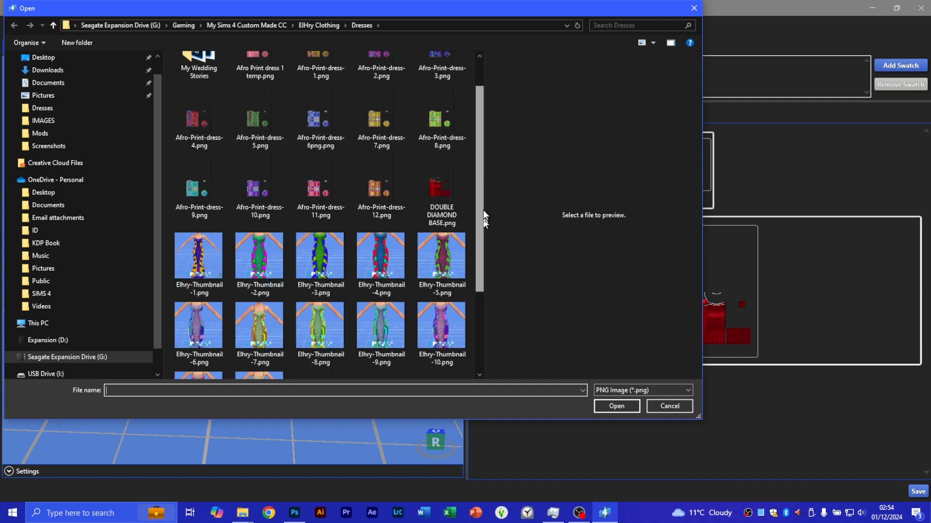
scroll(437, 216, up, 1)
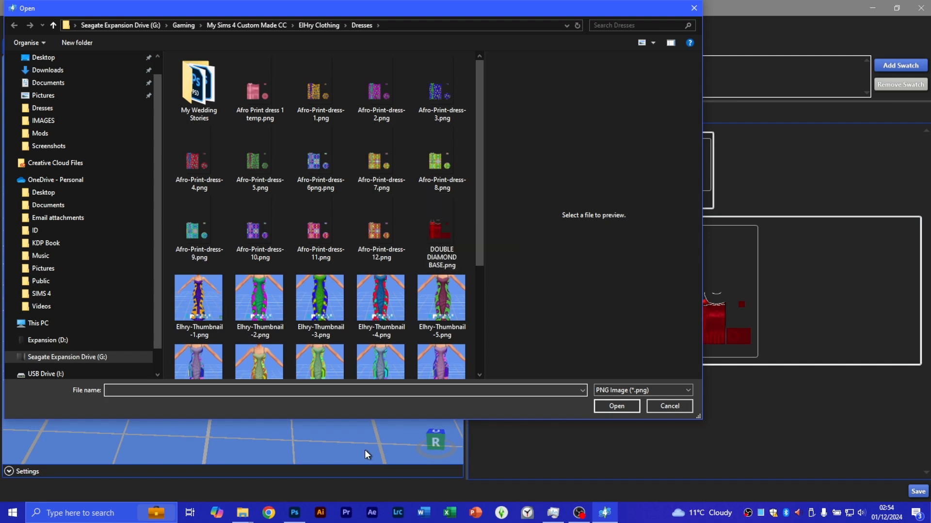
scroll(387, 316, down, 4)
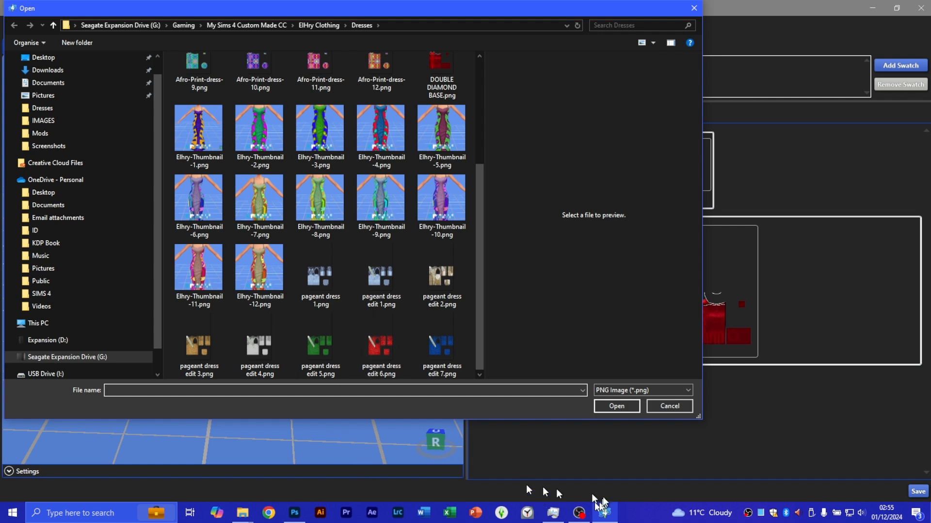
Switch to Photoshop and check the Dresses folder for DOUBLE DIAMOND BASE 1.png through another quick PNG export, cancelling without saving
click(295, 511)
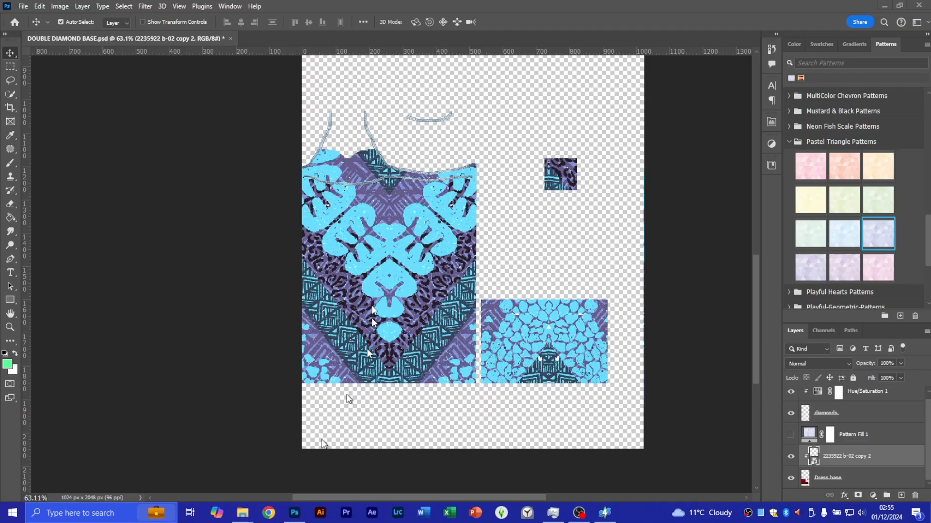
click(23, 6)
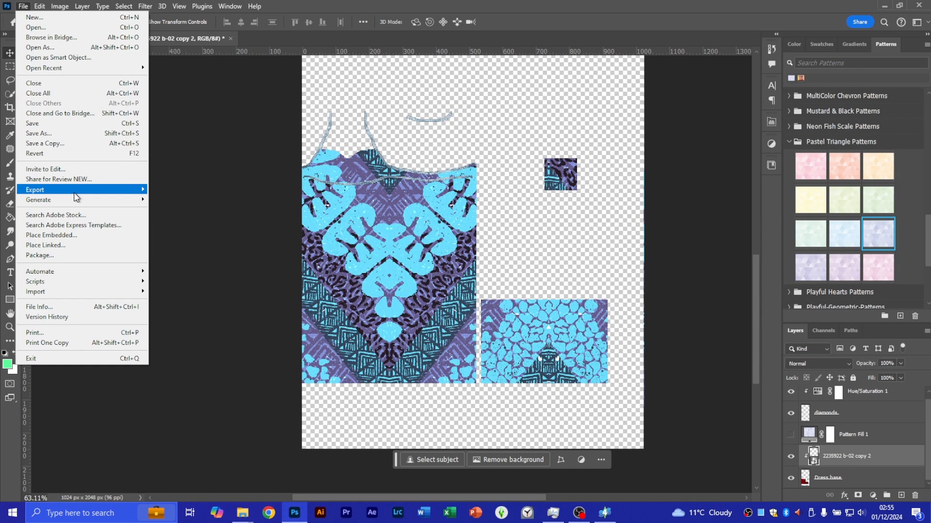
click(176, 190)
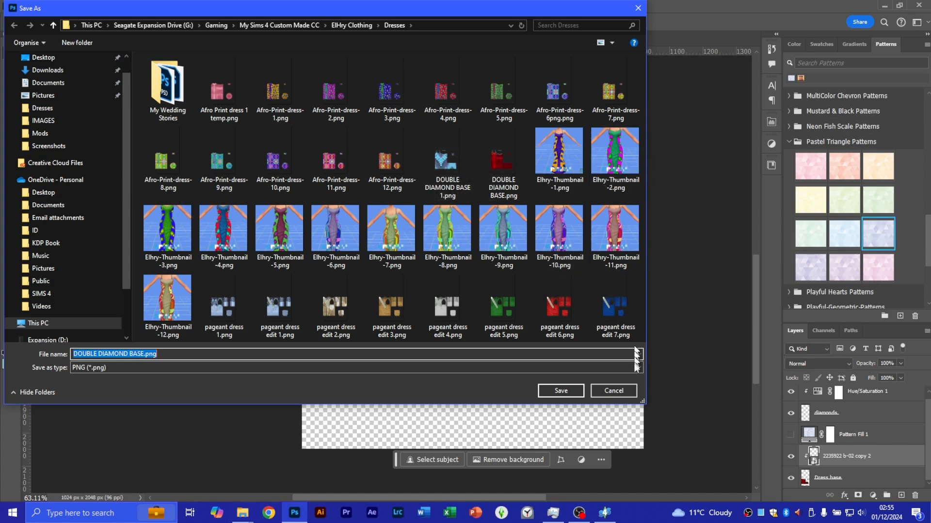
click(623, 394)
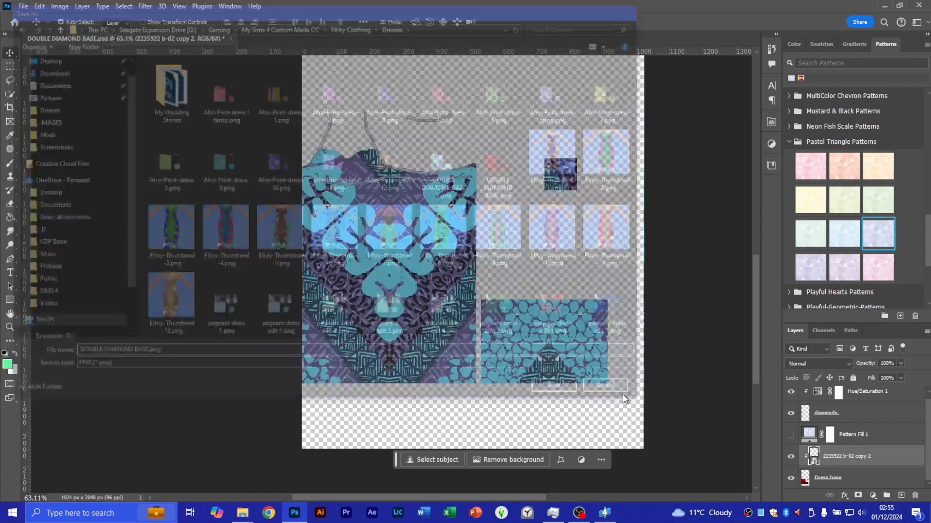
Return to Sims 4 Studio and import DOUBLE DIAMOND BASE 1.png as the dress's Diffuse texture
click(604, 513)
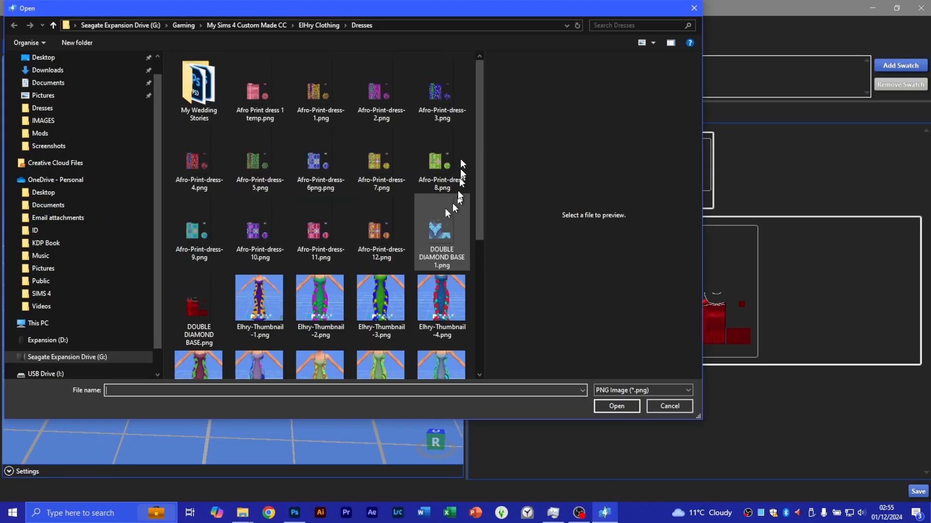
click(447, 236)
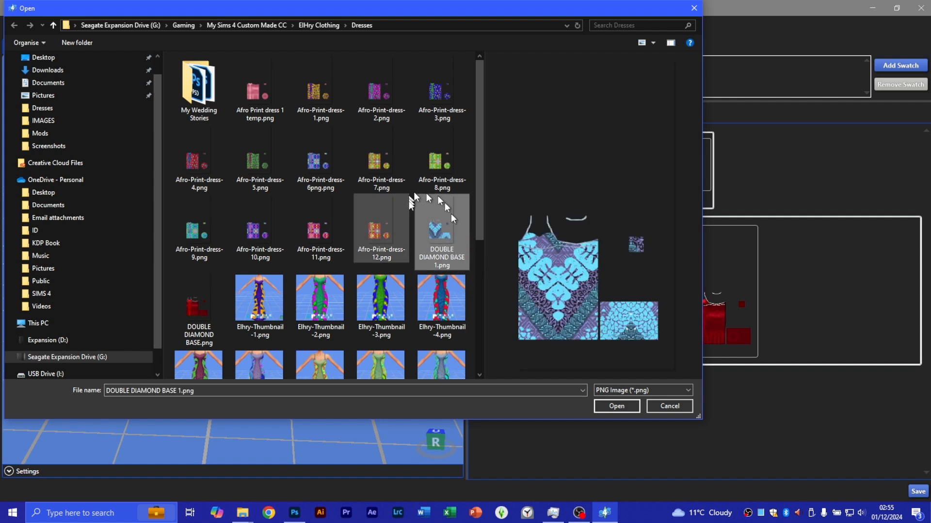
click(615, 406)
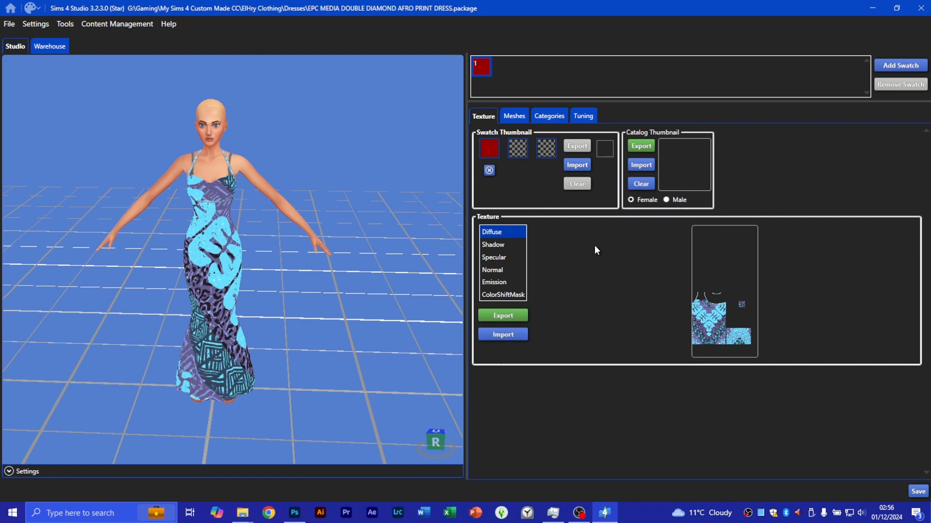
Inspect the print on the 3D dress preview from several angles, both close up and at full length
mouse_move(136, 291)
right_down()
mouse_move(228, 312)
mouse_move(341, 318)
mouse_move(621, 262)
mouse_move(732, 260)
mouse_move(342, 331)
mouse_move(257, 328)
mouse_move(581, 318)
mouse_move(235, 368)
mouse_move(349, 370)
mouse_move(440, 322)
mouse_move(268, 330)
right_up()
scroll(275, 330, up, 5)
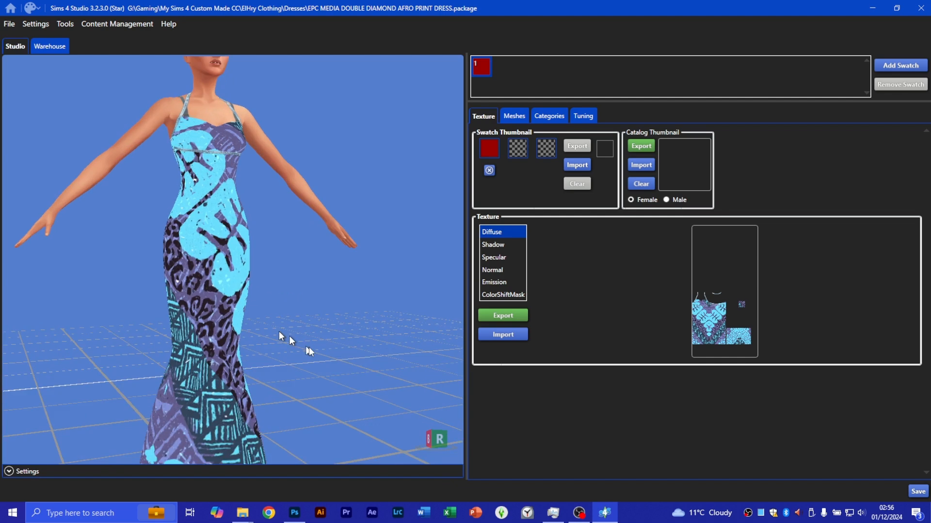
right_drag(358, 341, 252, 241)
scroll(242, 267, down, 5)
scroll(280, 240, up, 5)
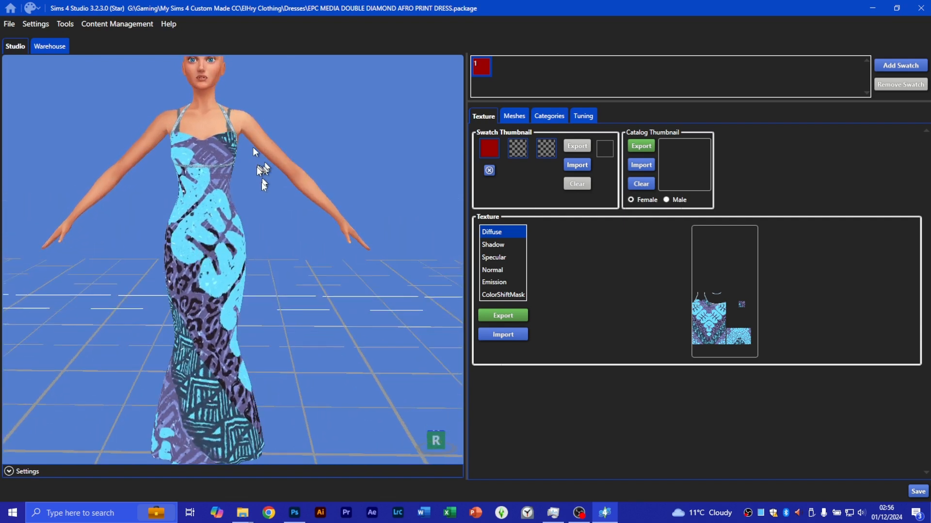
scroll(203, 214, down, 1)
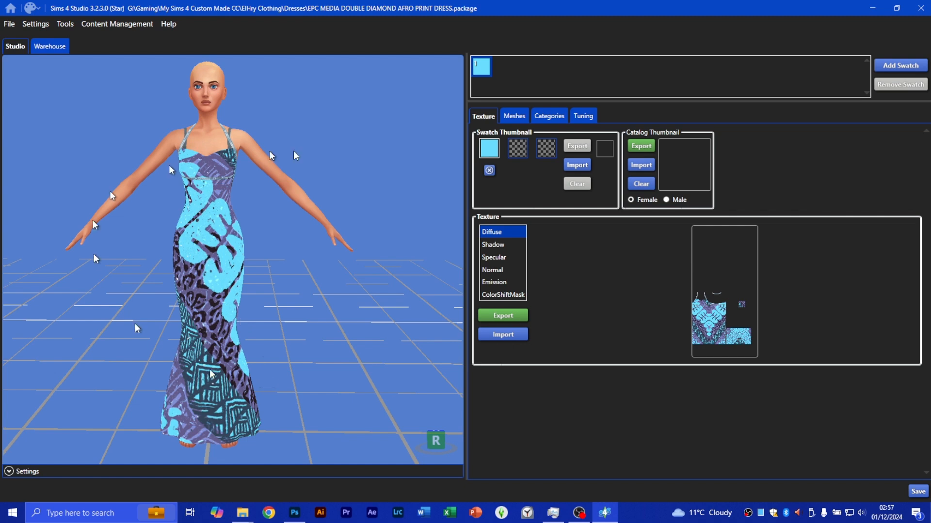
Set the swatch thumbnail's second and third colours to purple and near-black sampled from the dress print
click(520, 154)
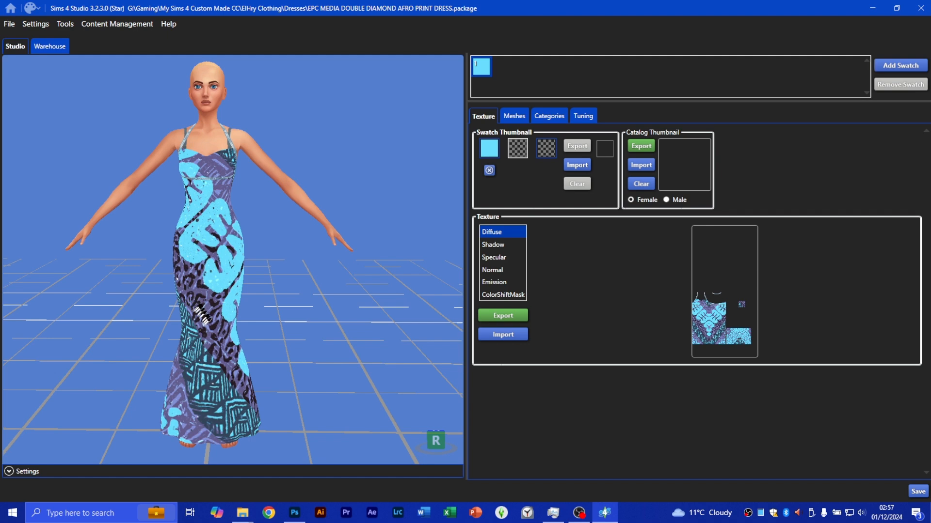
click(185, 398)
click(547, 146)
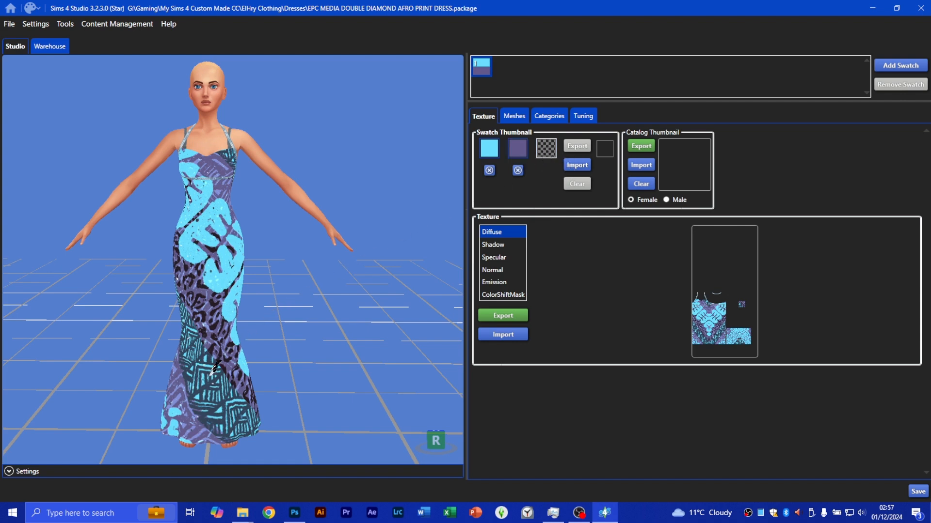
click(216, 324)
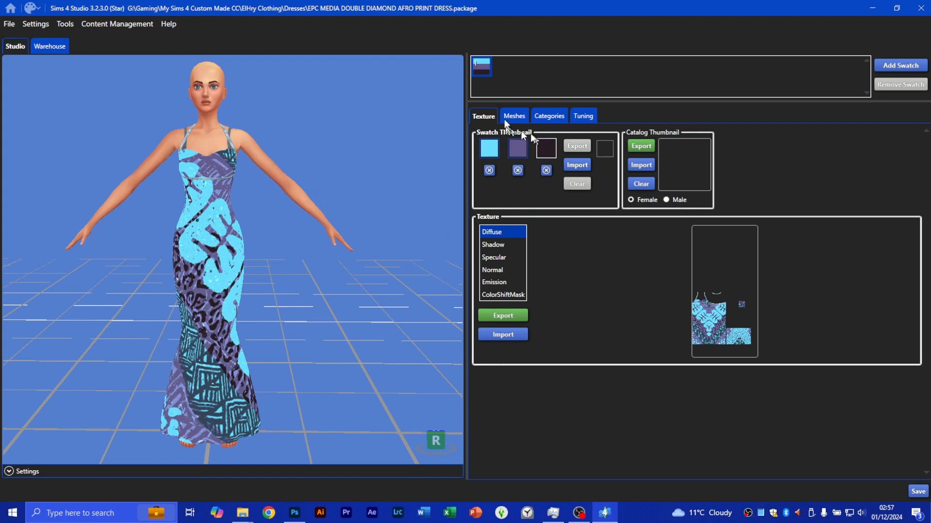
In the dress's category settings, replace the Red colour tag with Blue and Purple
click(552, 116)
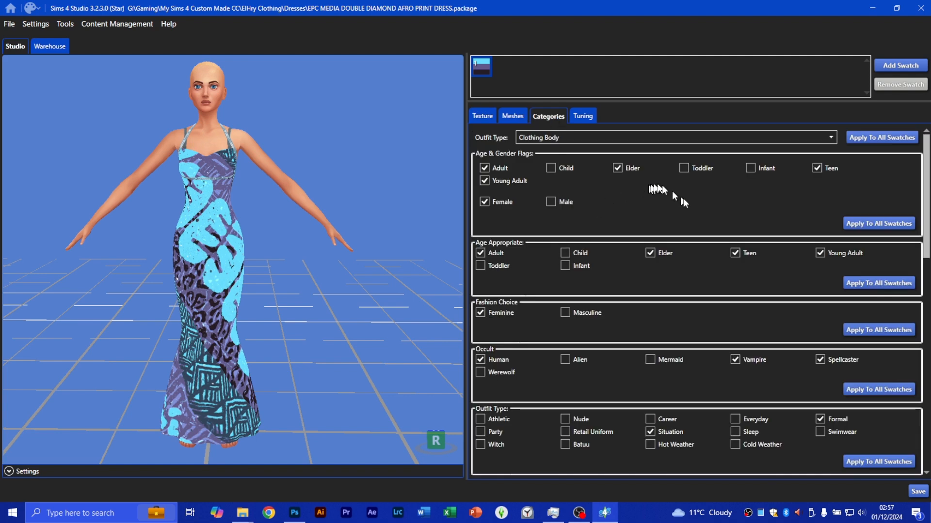
scroll(666, 215, down, 15)
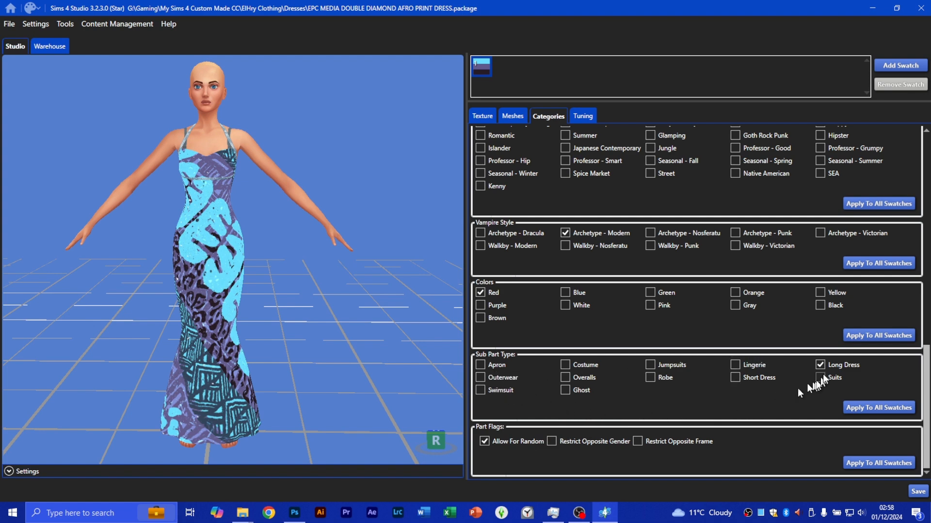
click(480, 293)
click(479, 305)
scroll(708, 238, up, 2)
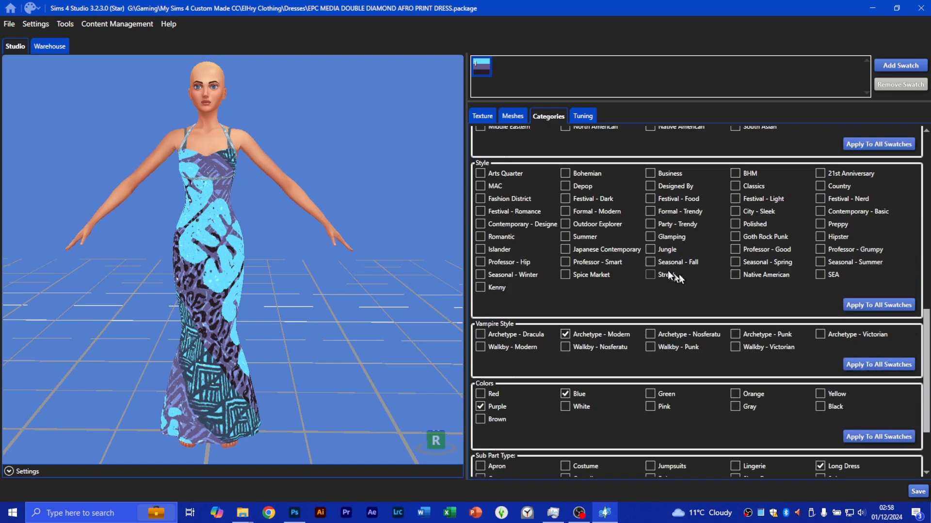
scroll(670, 274, up, 1)
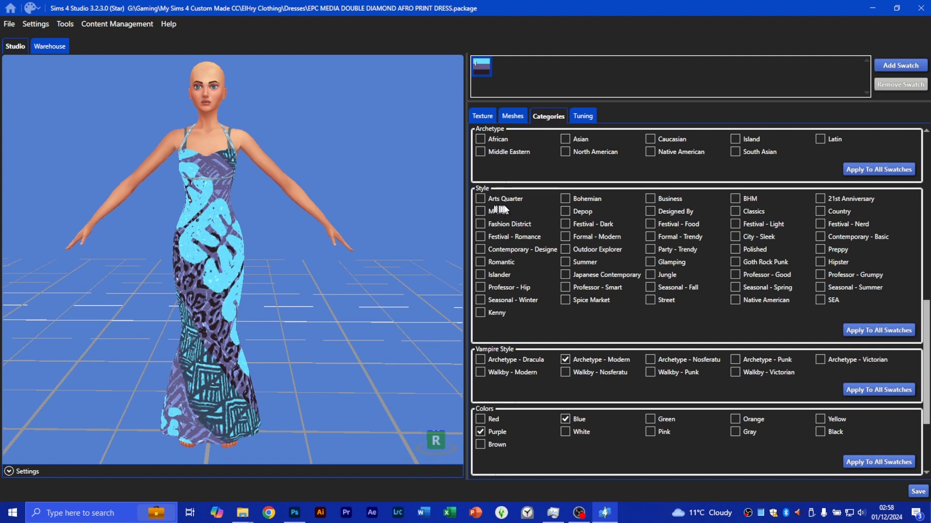
Tag the dress with the Bohemian and Designed By styles and the African archetype
click(564, 199)
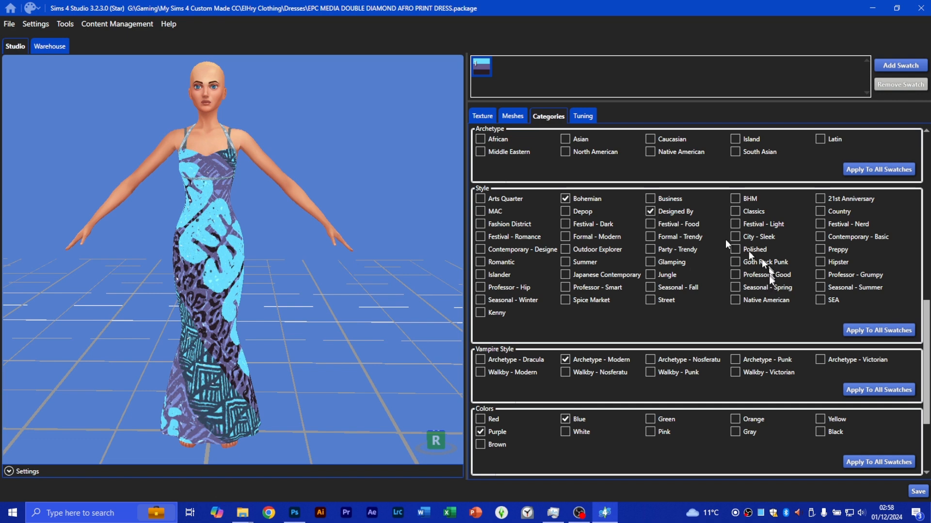
scroll(769, 278, up, 3)
scroll(768, 278, up, 2)
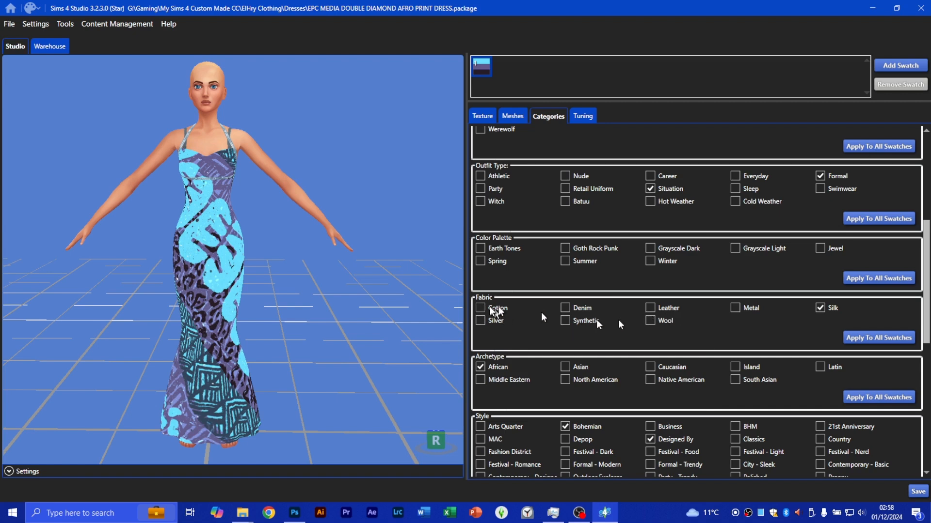
Replace the Silk fabric tag with Cotton and enable the Grayscale Light and Jewel colour palettes
click(819, 309)
click(495, 309)
scroll(662, 315, up, 2)
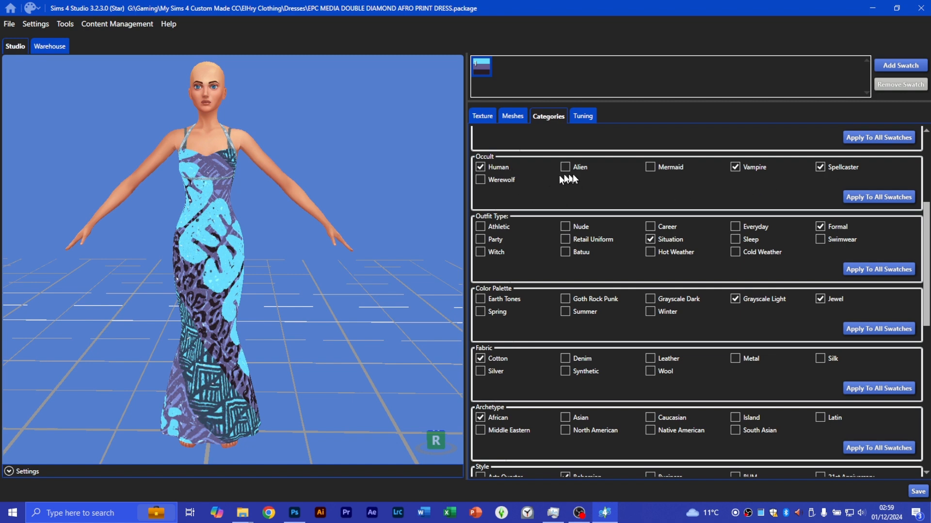
Review the dress's occult, fashion choice, age and gender categories and the available outfit types
scroll(672, 202, up, 2)
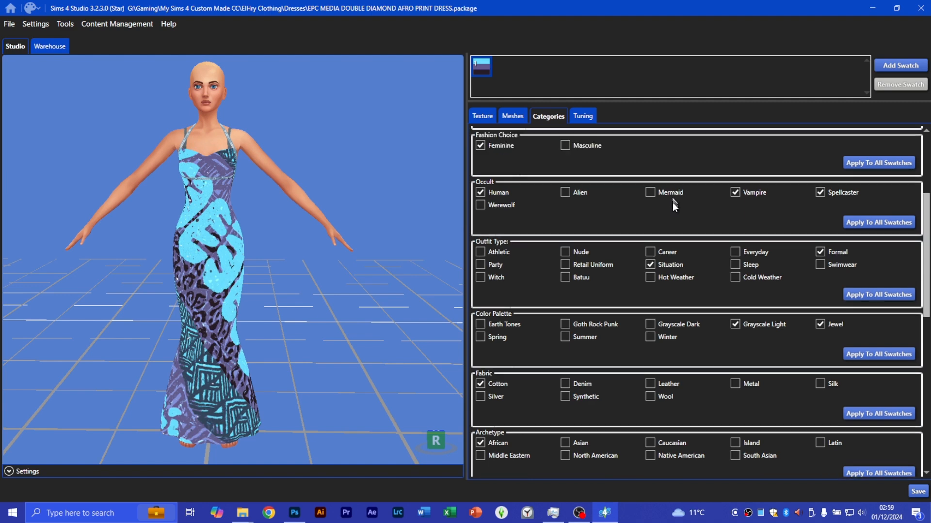
scroll(578, 271, up, 1)
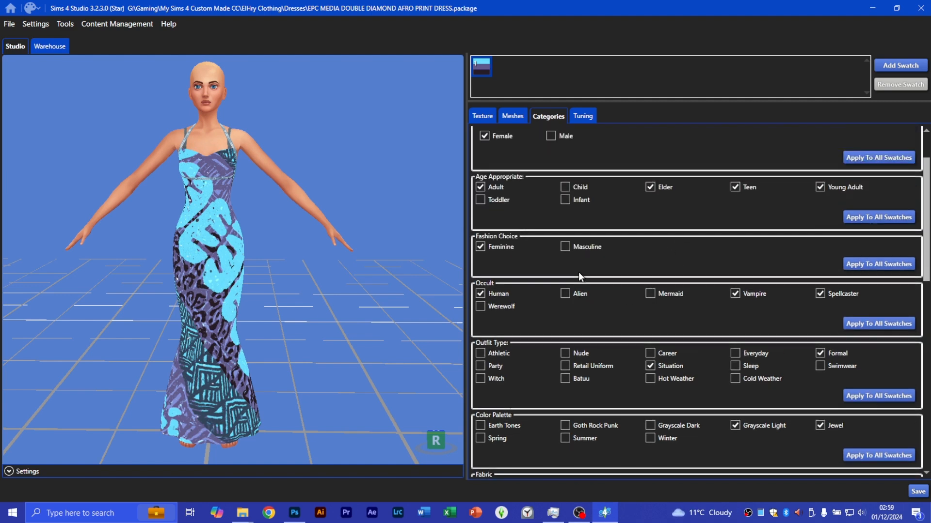
scroll(549, 245, up, 1)
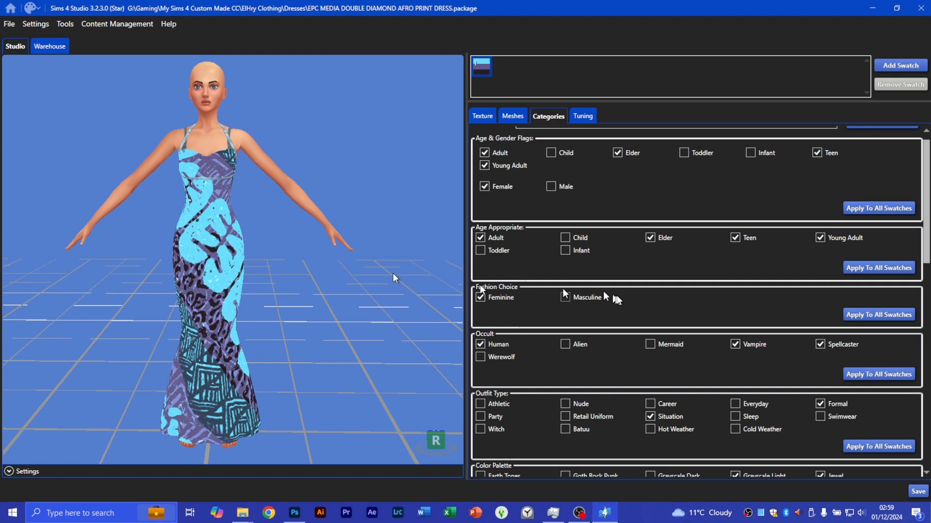
scroll(668, 295, up, 1)
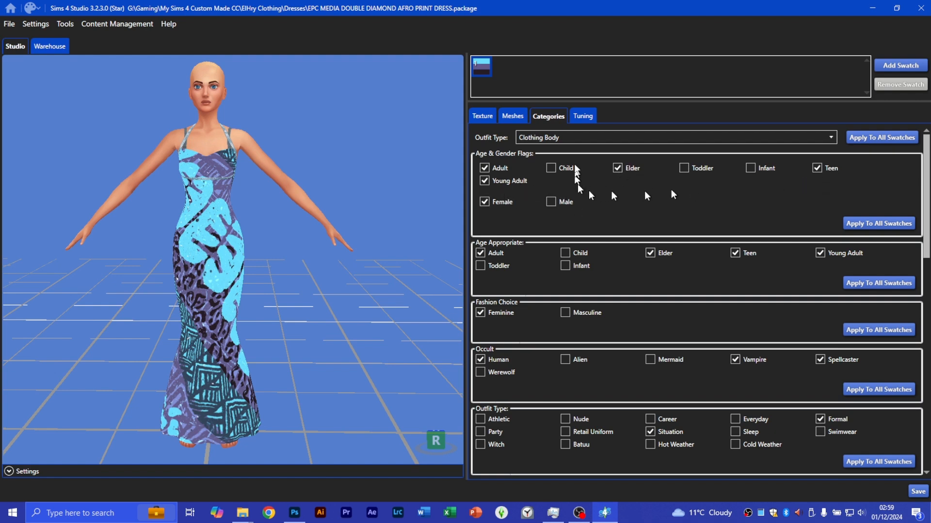
click(620, 140)
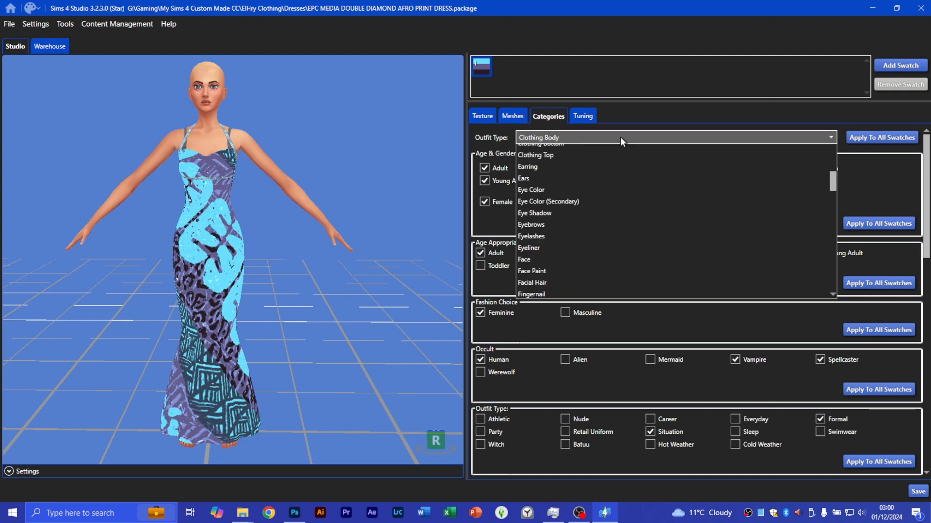
click(621, 136)
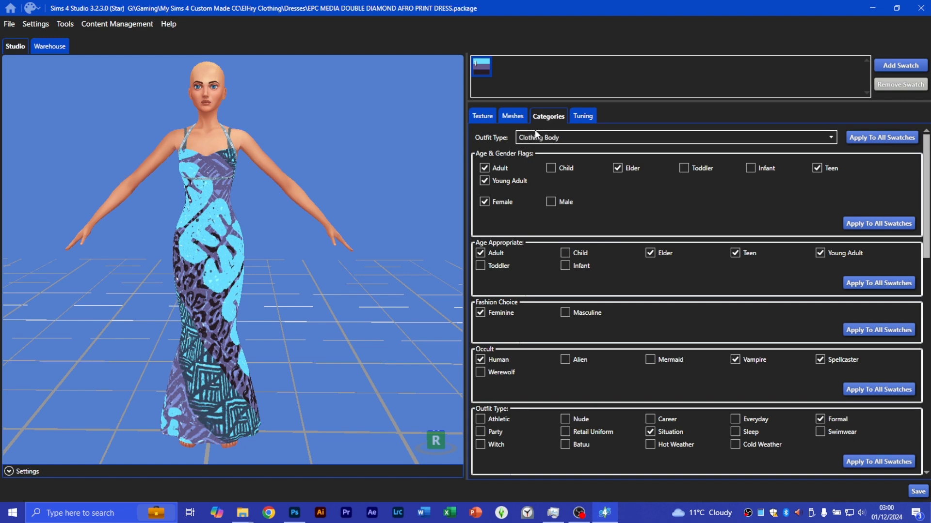
Return to the dress's texture settings and add a second swatch
click(483, 117)
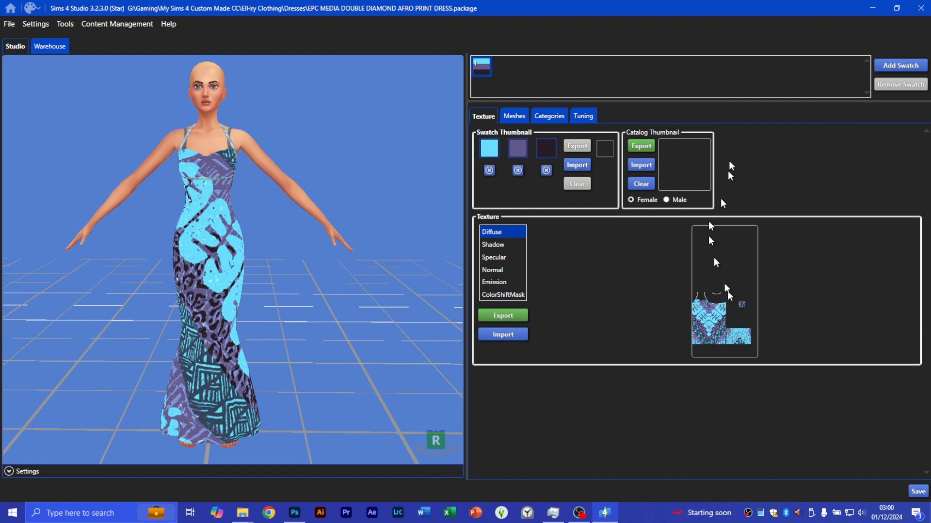
right_drag(288, 213, 289, 268)
scroll(290, 269, up, 5)
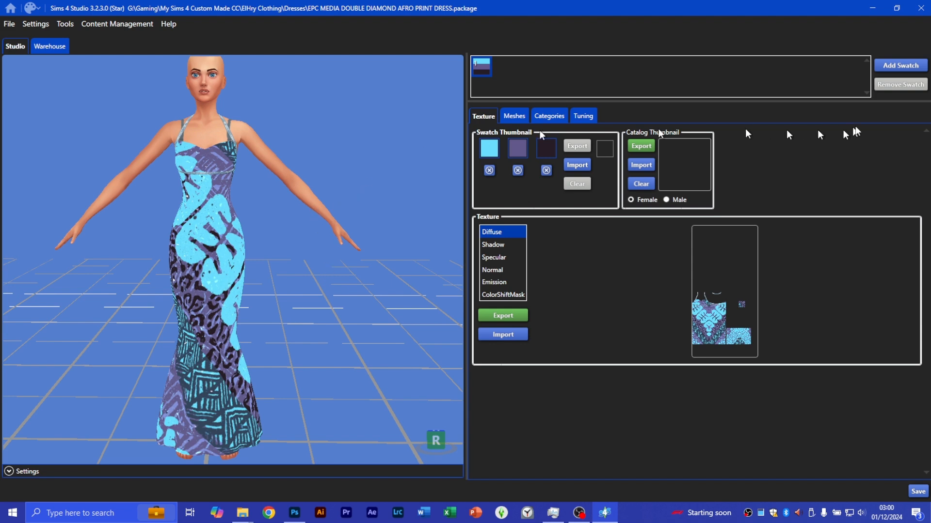
click(890, 74)
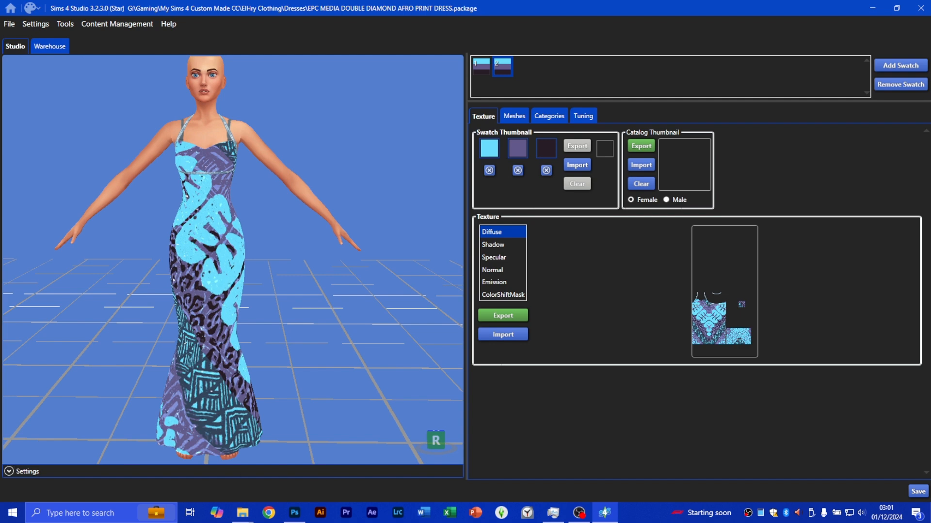
Inspect the new swatch on the 3D dress preview from the side, close up and at full length
right_drag(146, 305, 367, 297)
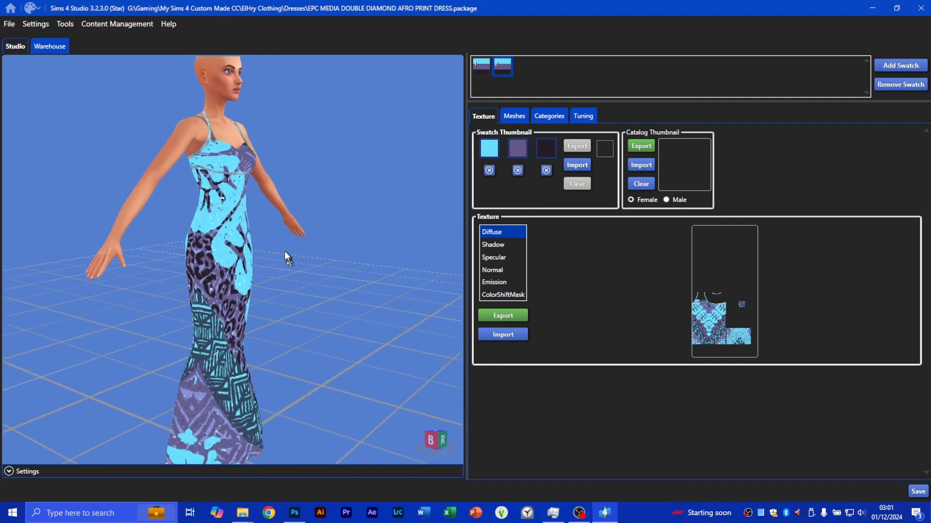
scroll(284, 246, up, 3)
scroll(284, 245, up, 2)
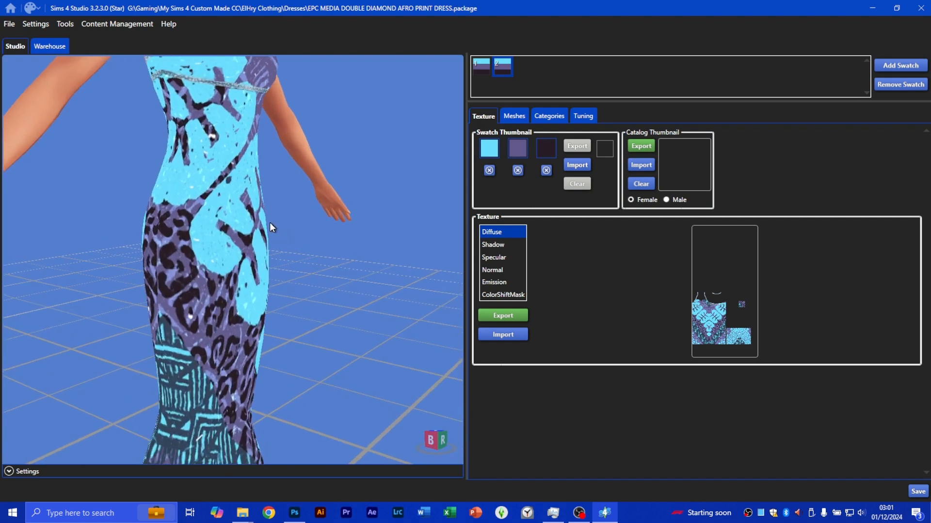
scroll(283, 233, down, 2)
scroll(283, 234, down, 4)
right_drag(318, 333, 154, 322)
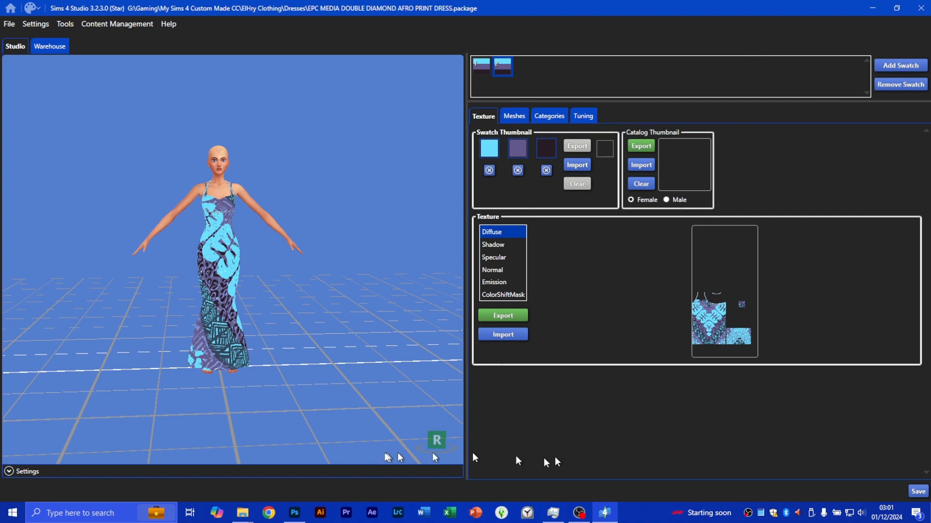
Switch to DOUBLE DIAMOND BASE.psd in Photoshop and add a Hue/Saturation adjustment clipped to the 2235922 b-02 copy 2 print layer
mouse_move(296, 514)
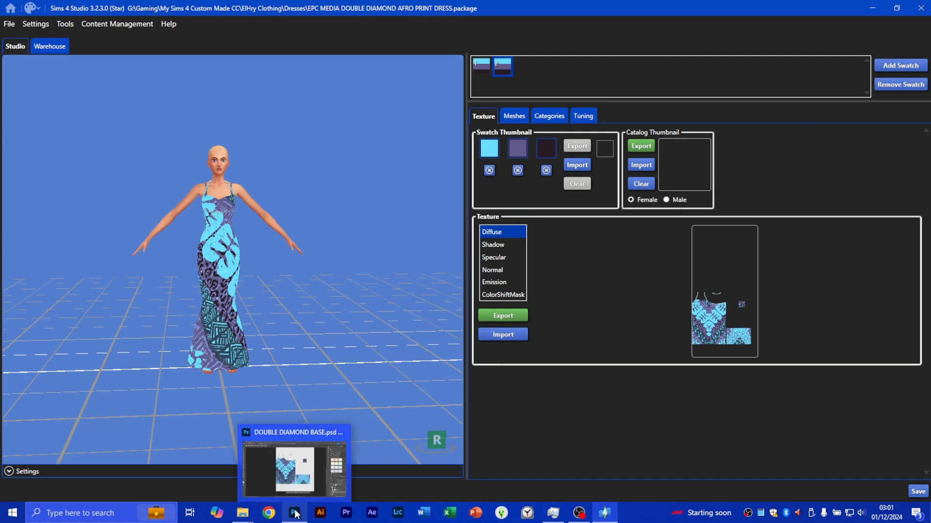
click(303, 463)
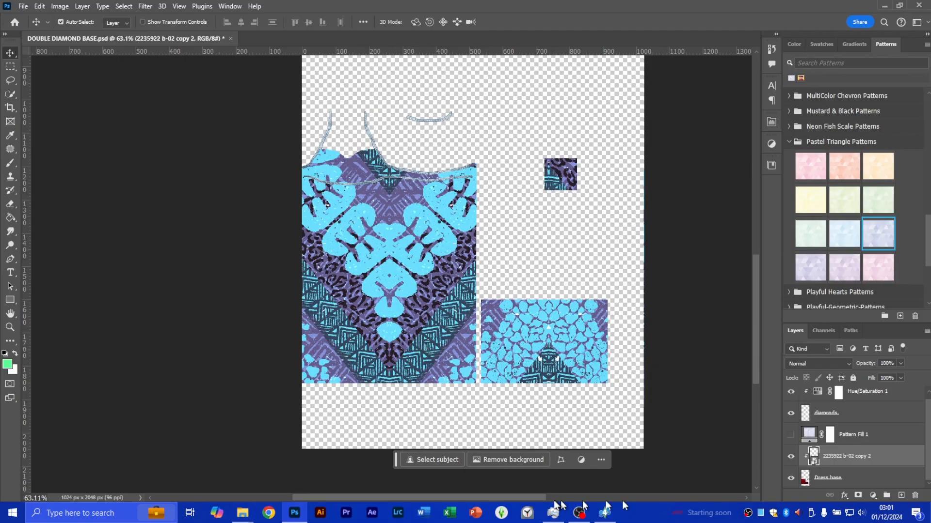
drag(532, 499, 562, 499)
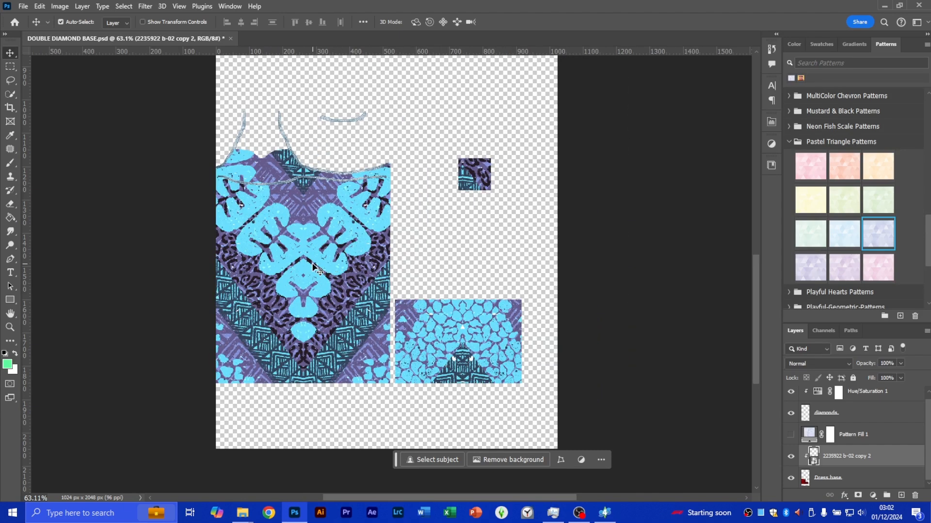
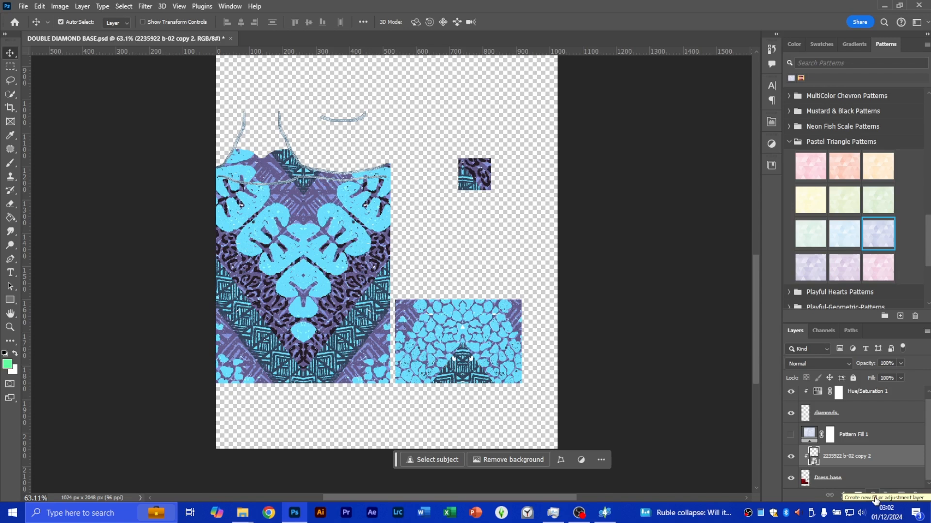
click(875, 497)
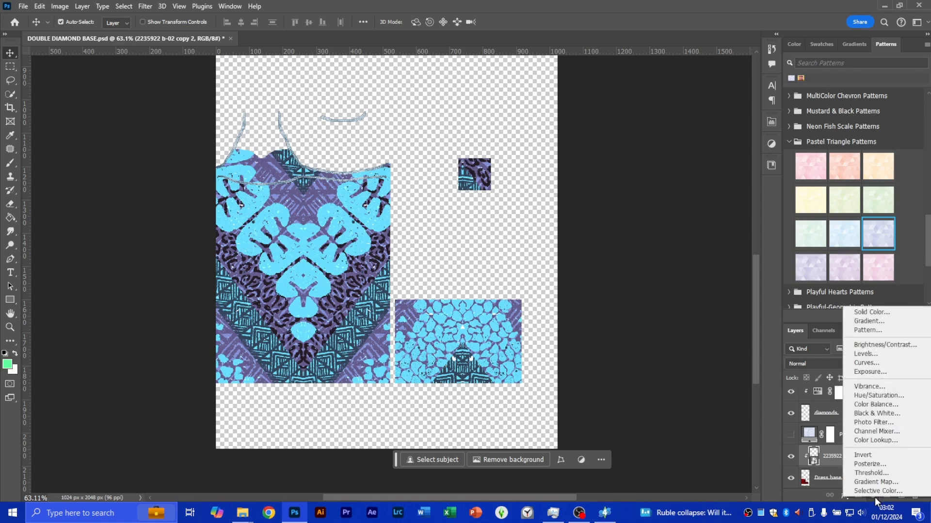
click(878, 395)
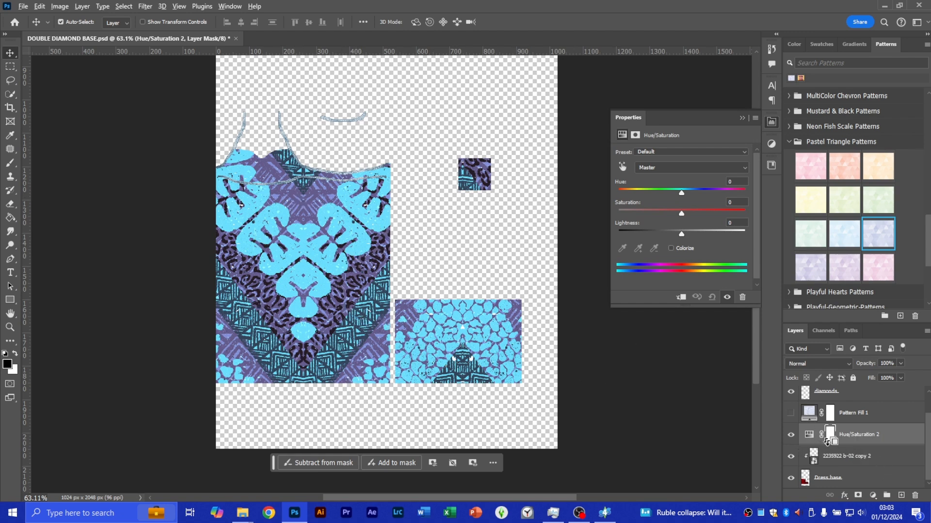
alt+click(826, 444)
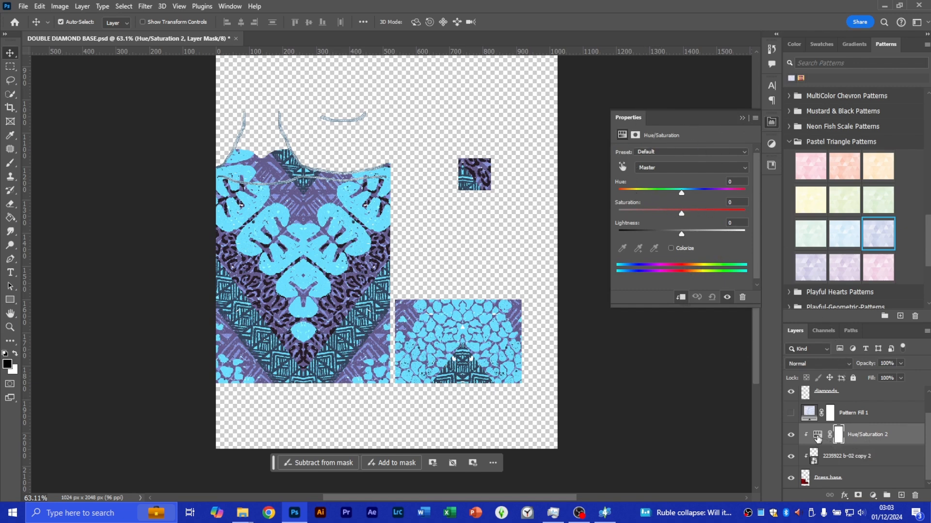
click(818, 437)
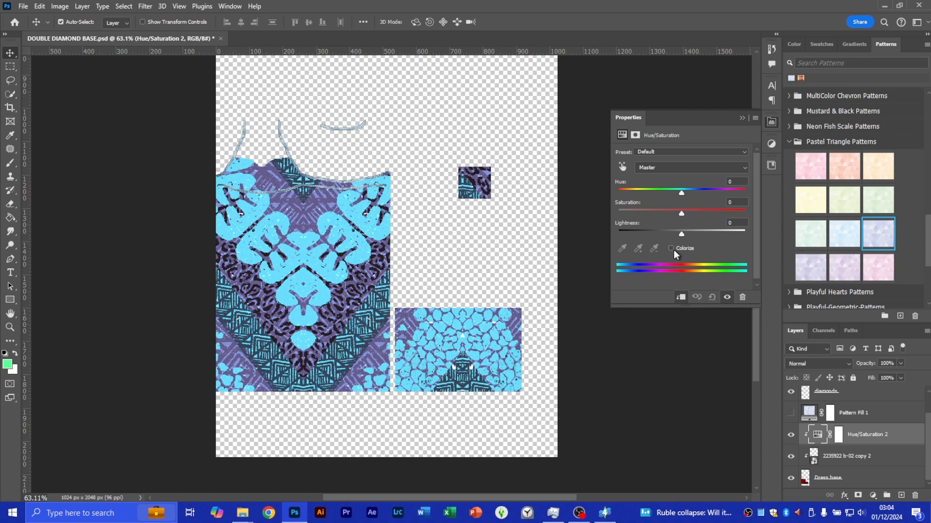
Try colorizing the print in a single tint with the new Hue/Saturation adjustment
click(672, 249)
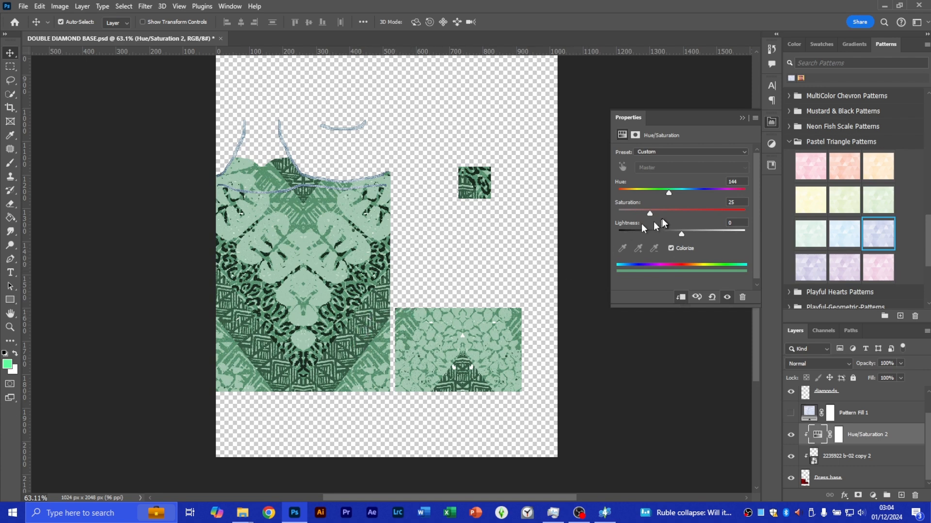
mouse_move(668, 192)
mouse_down()
mouse_move(739, 195)
mouse_move(636, 195)
mouse_move(667, 196)
mouse_up()
drag(667, 195, 675, 200)
click(671, 248)
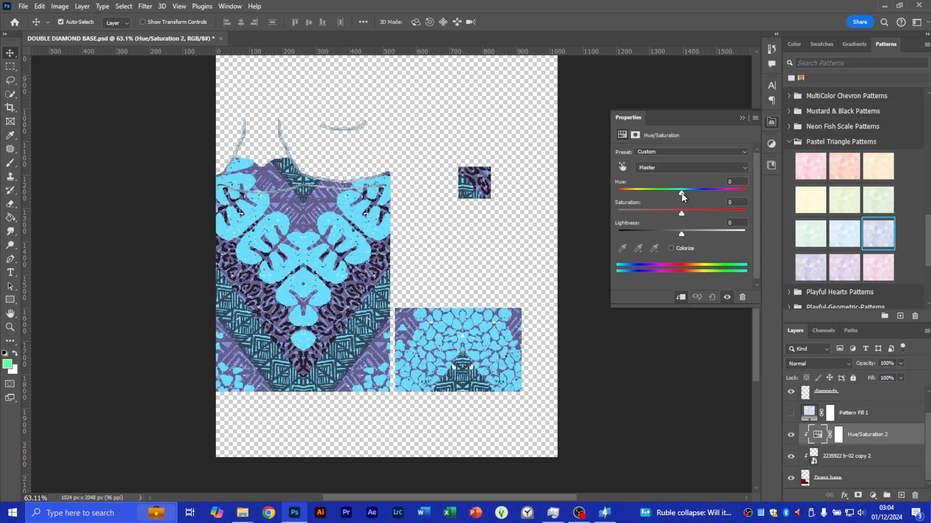
Recolour the print green by setting its adjustment to hue -47, saturation +17 and lightness -24
drag(682, 197, 646, 193)
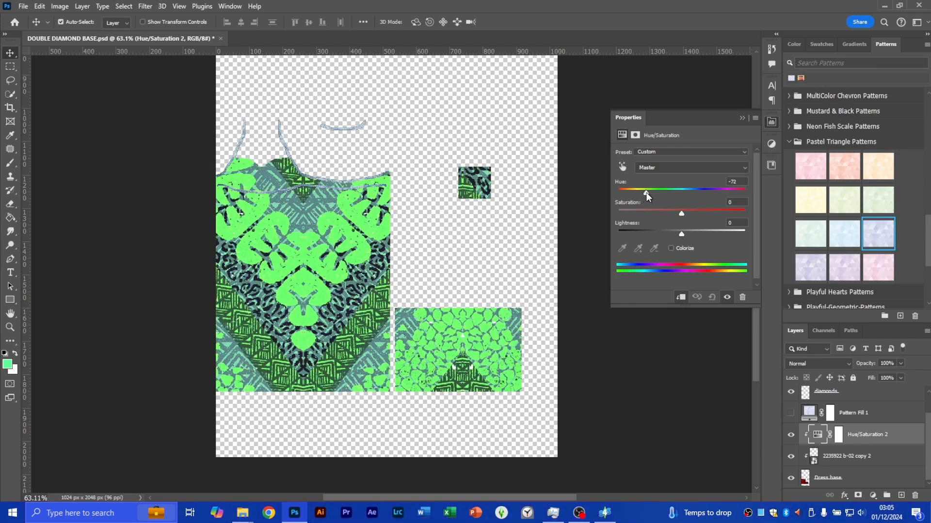
drag(682, 212, 666, 233)
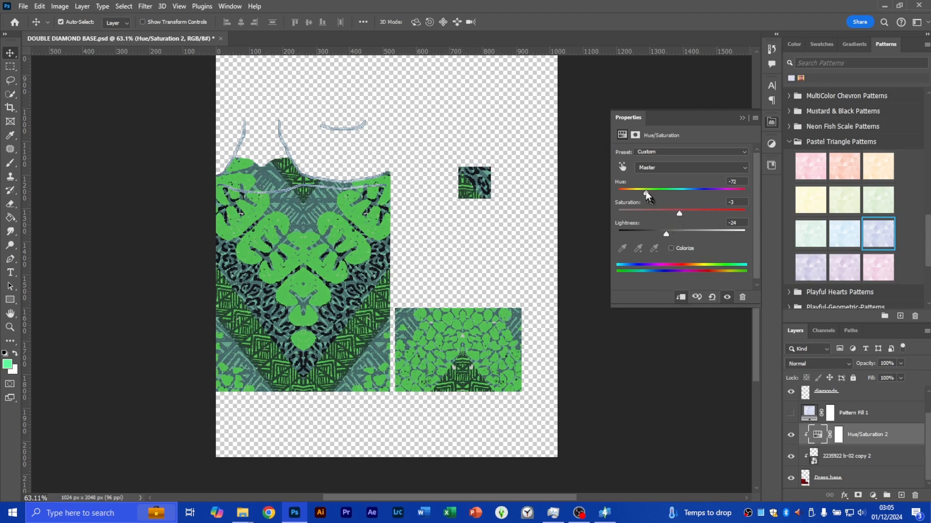
drag(635, 196, 612, 194)
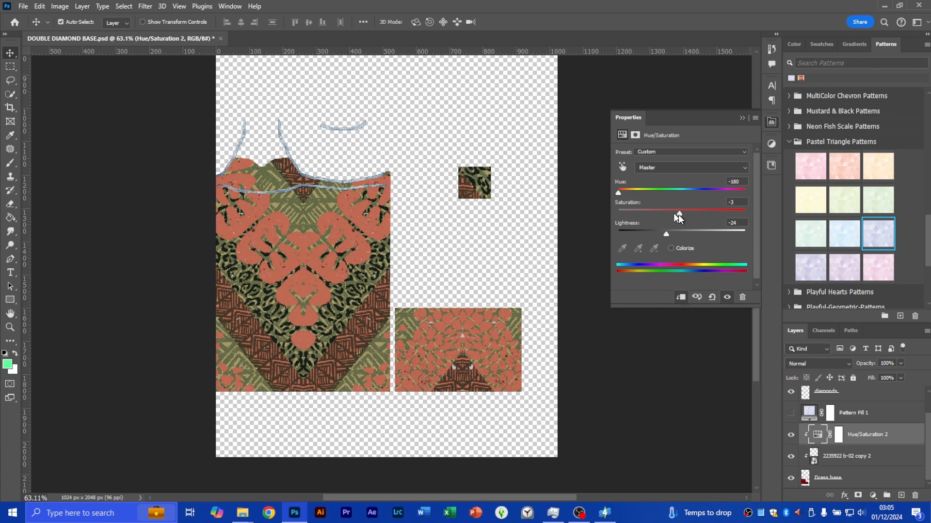
drag(680, 214, 732, 196)
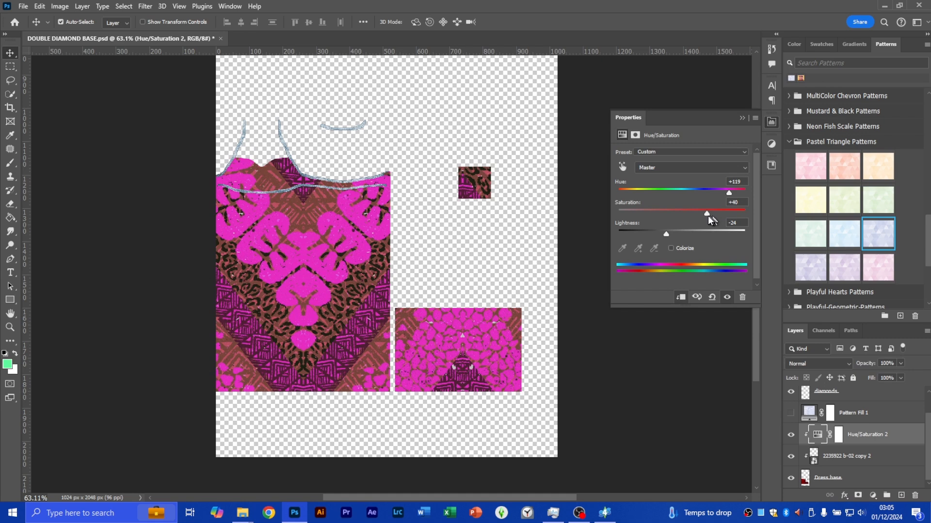
mouse_move(707, 213)
mouse_down()
mouse_move(727, 215)
mouse_move(696, 213)
mouse_up()
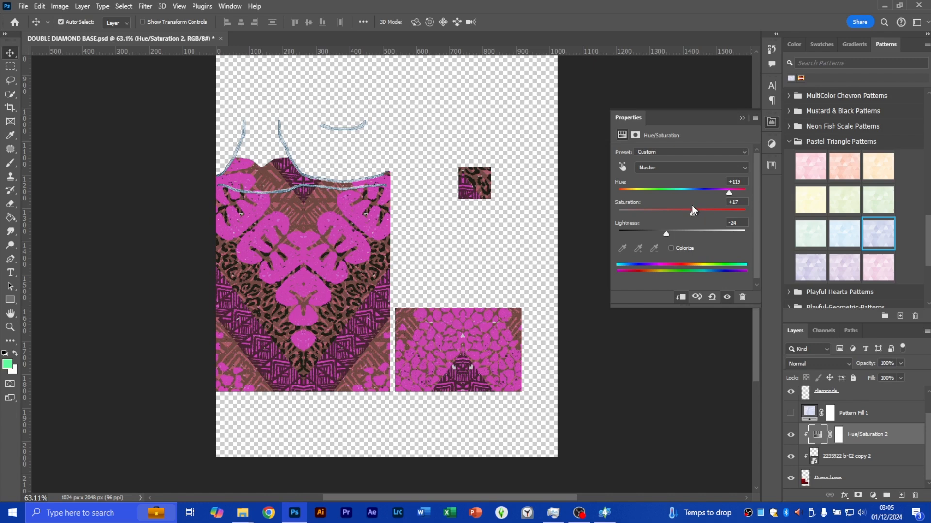
click(648, 190)
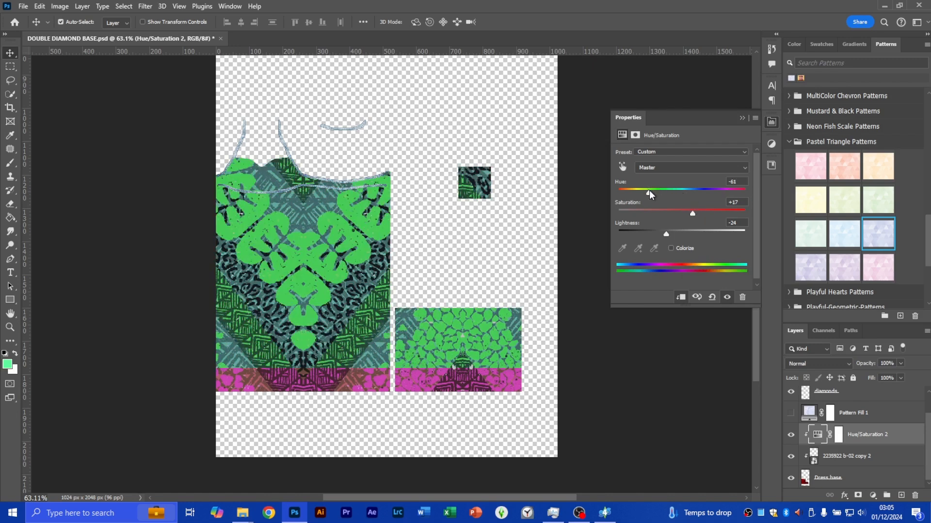
drag(650, 190, 652, 191)
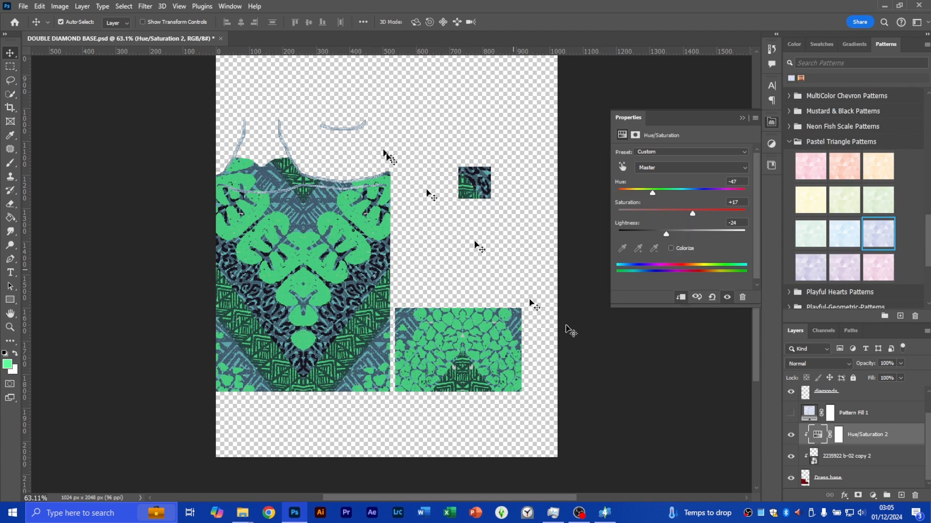
Set the hue of the diamonds layer's colorized Hue/Saturation adjustment to about 129 for a green trim
scroll(845, 428, up, 2)
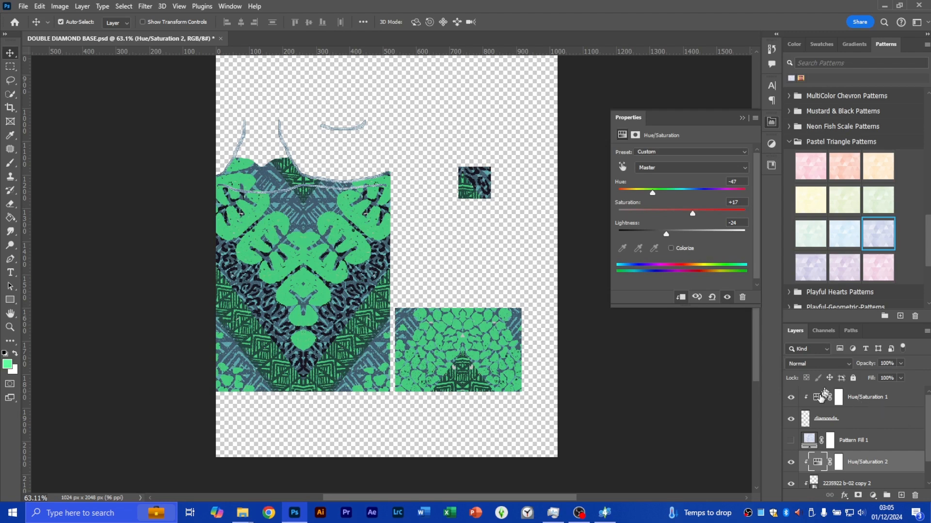
click(820, 399)
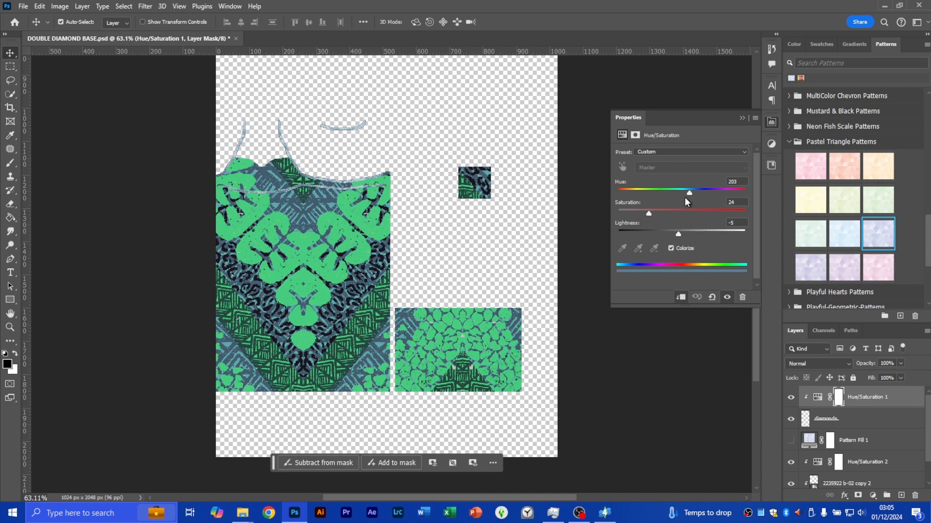
drag(683, 191, 677, 191)
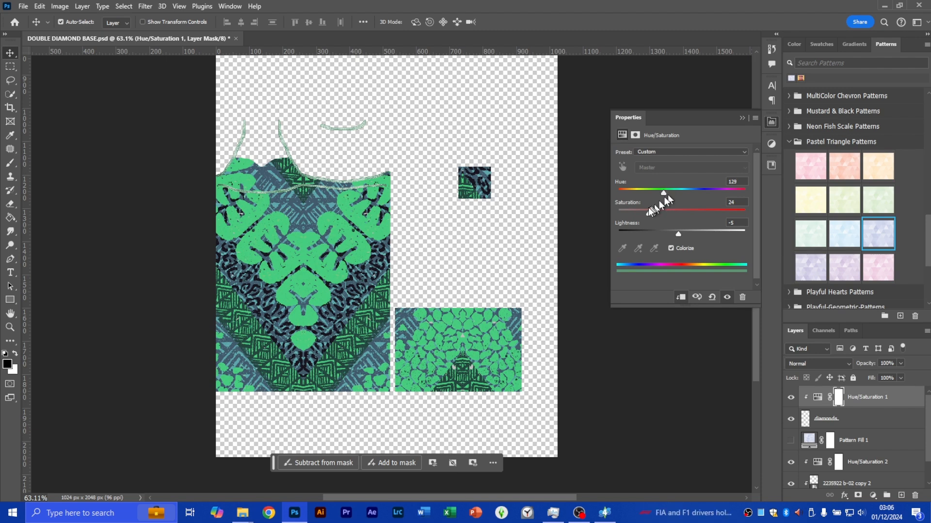
Set the diamonds trim's colorized Hue/Saturation adjustment to saturation 29 and lightness -22
drag(649, 214, 669, 233)
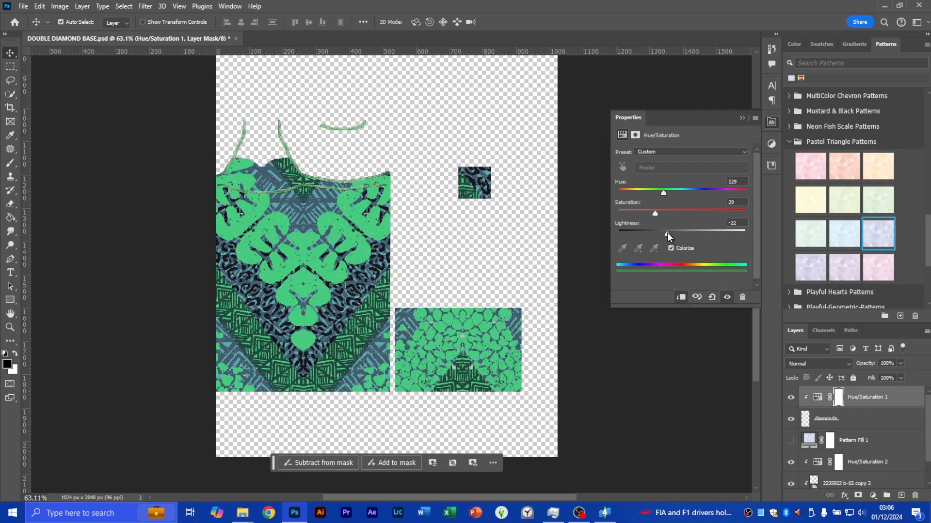
Export the green recolour as a PNG named DOUBLE DIAMOND BASE 2 in the Dresses folder
click(23, 5)
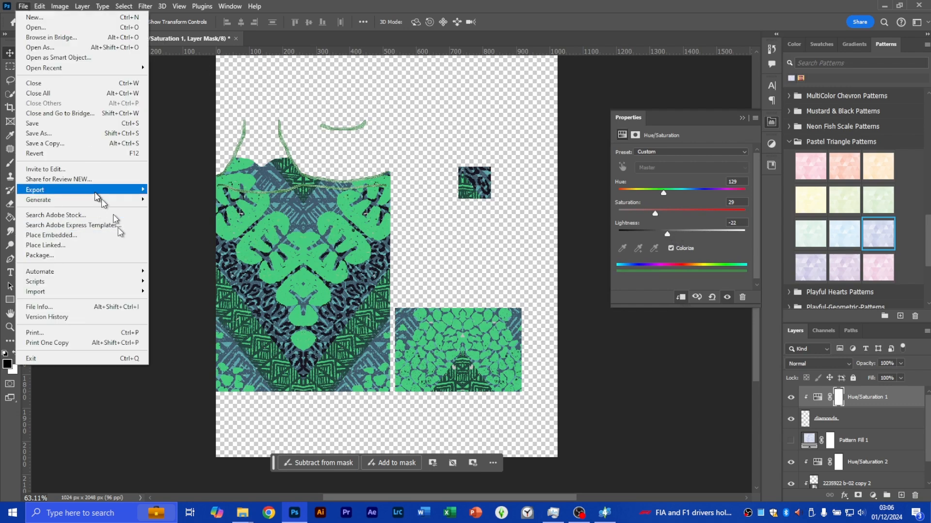
mouse_move(85, 190)
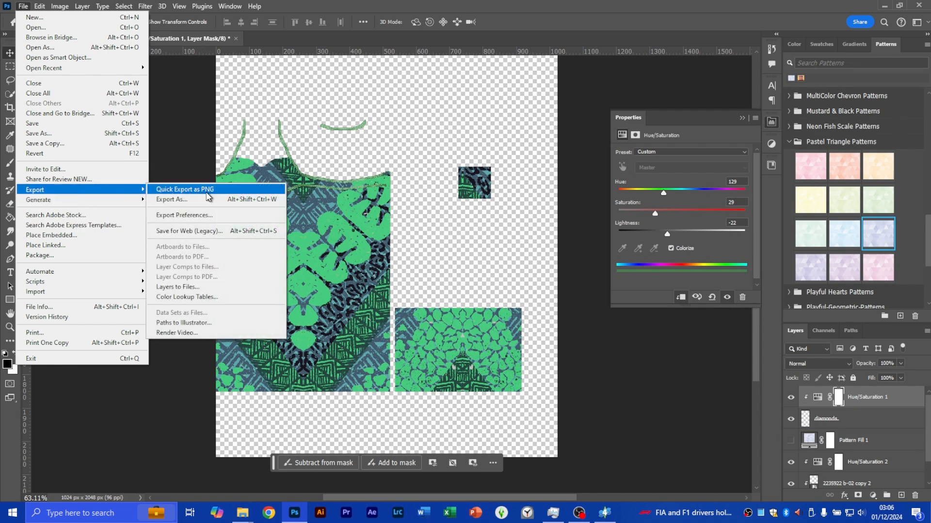
click(206, 190)
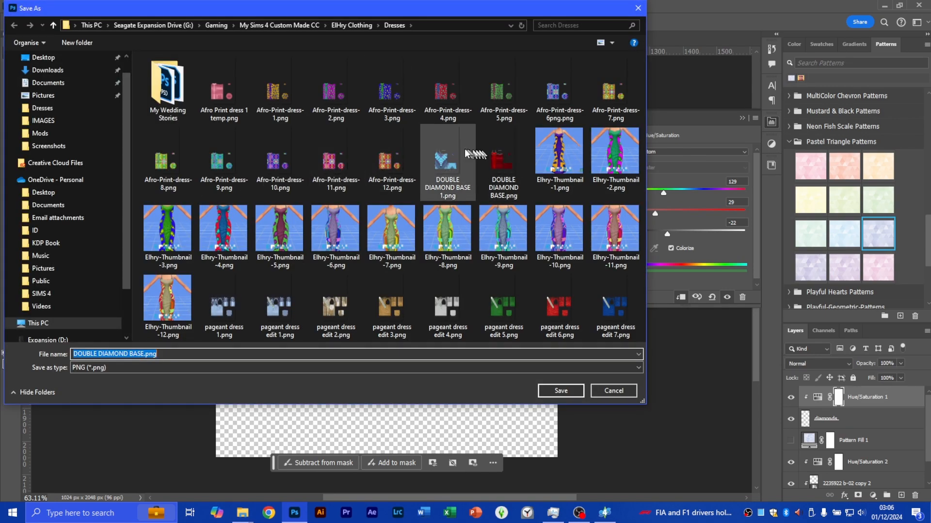
click(447, 162)
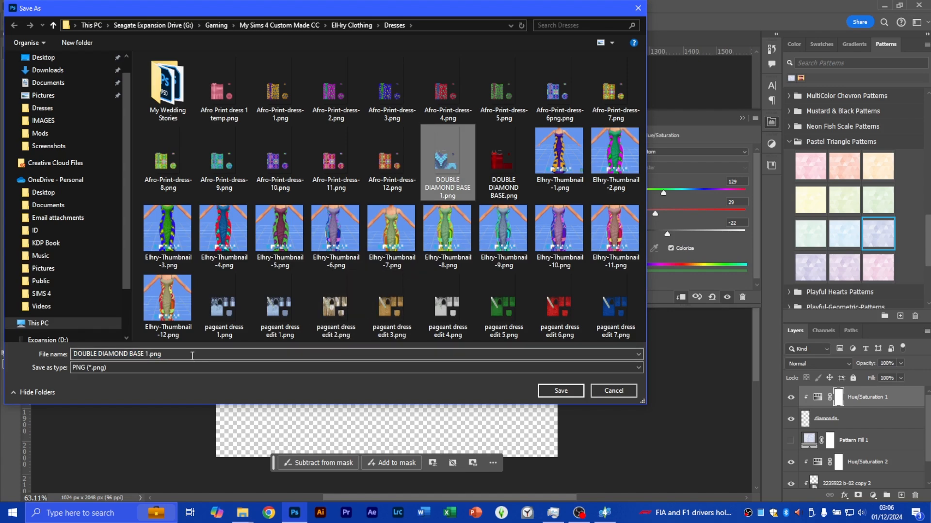
double_click(192, 355)
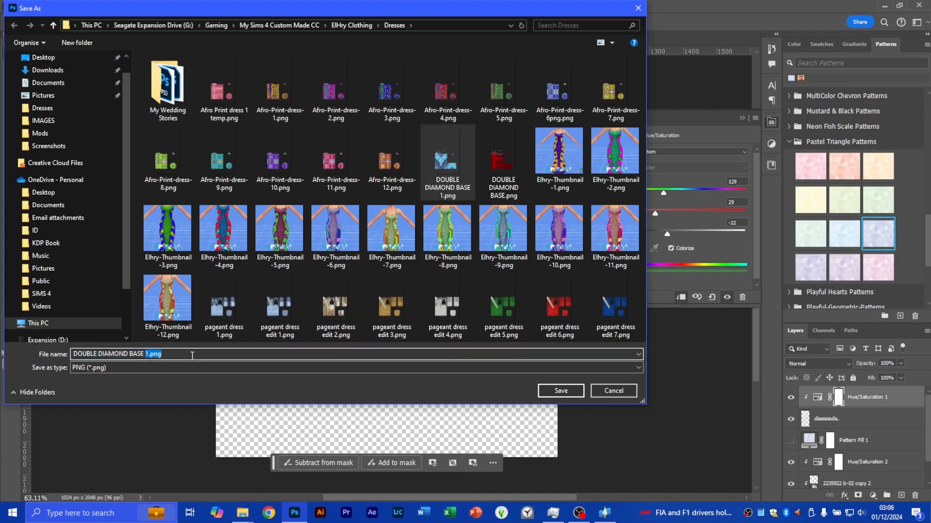
text(2)
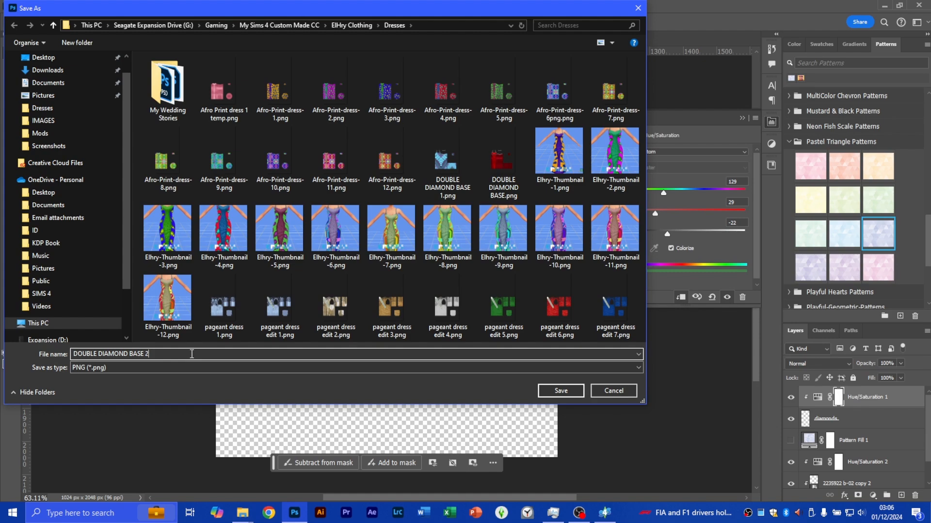
key(Return)
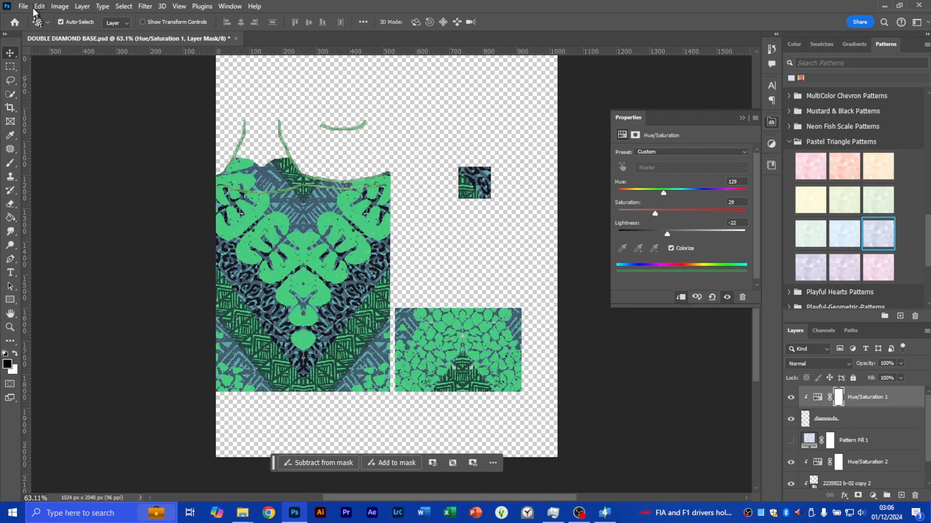
Switch to Sims 4 Studio and import DOUBLE DIAMOND BASE 2.png as the second swatch's diffuse texture
click(605, 513)
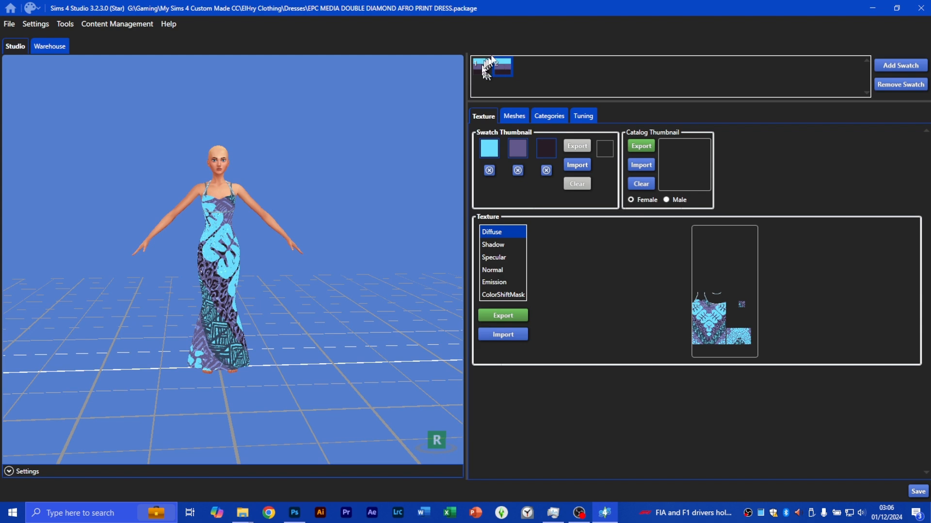
click(513, 335)
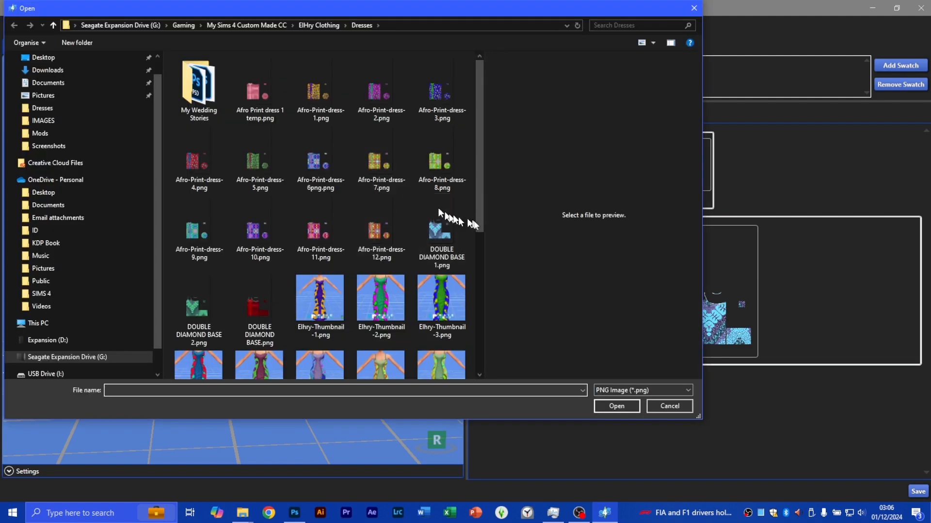
click(204, 312)
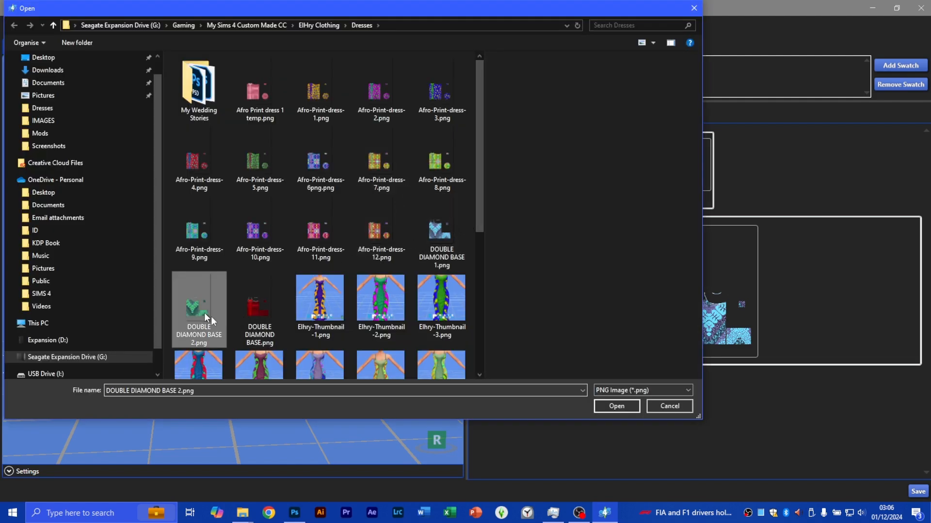
click(616, 406)
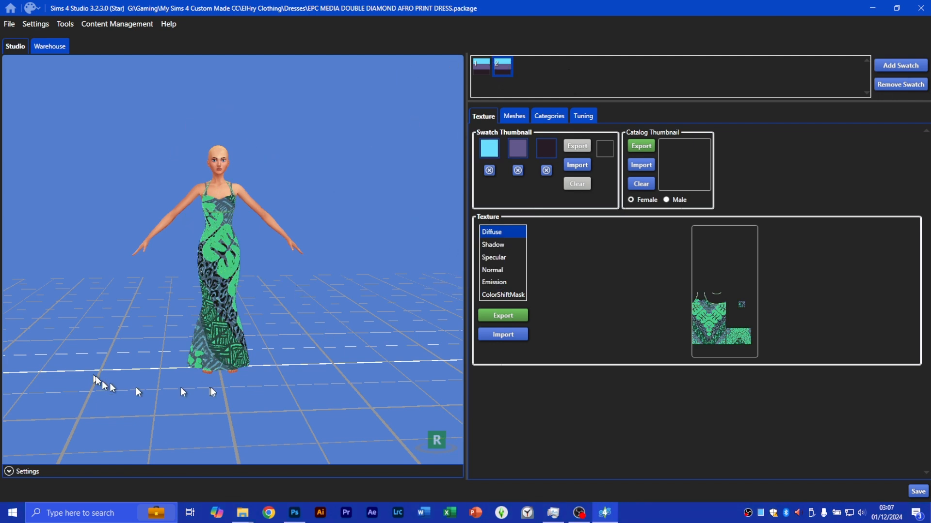
Examine the green print on the 3D dress model from different angles and up close
drag(181, 357, 529, 137)
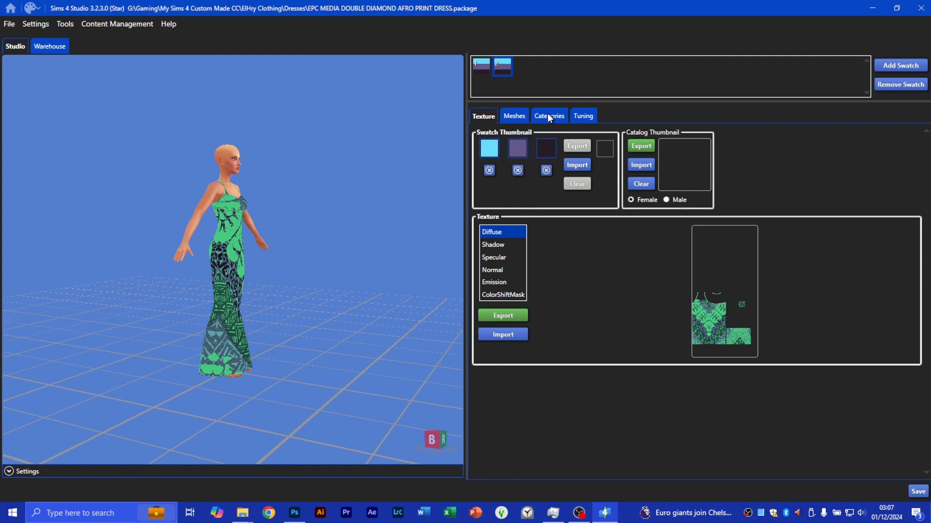
drag(179, 337, 329, 384)
right_drag(329, 384, 390, 328)
scroll(345, 349, up, 4)
mouse_move(322, 372)
right_down()
mouse_move(293, 321)
mouse_move(311, 182)
mouse_move(313, 223)
mouse_move(272, 386)
mouse_move(291, 243)
right_up()
mouse_move(239, 297)
right_down()
mouse_move(379, 328)
mouse_move(285, 376)
mouse_move(227, 365)
mouse_move(215, 347)
mouse_move(235, 310)
right_up()
scroll(238, 313, up, 3)
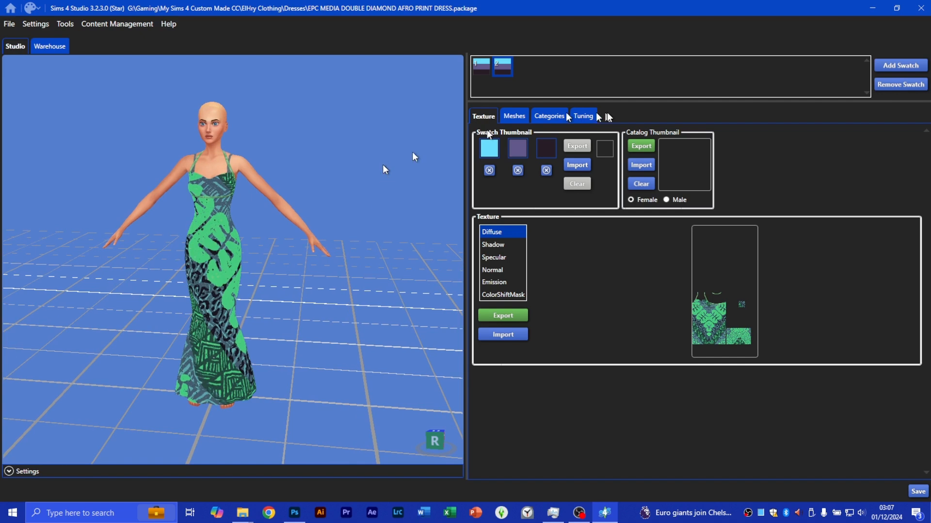
Sample the second swatch's three thumbnail colours from the dress: bright green, slate blue-grey and near-black
scroll(265, 307, up, 3)
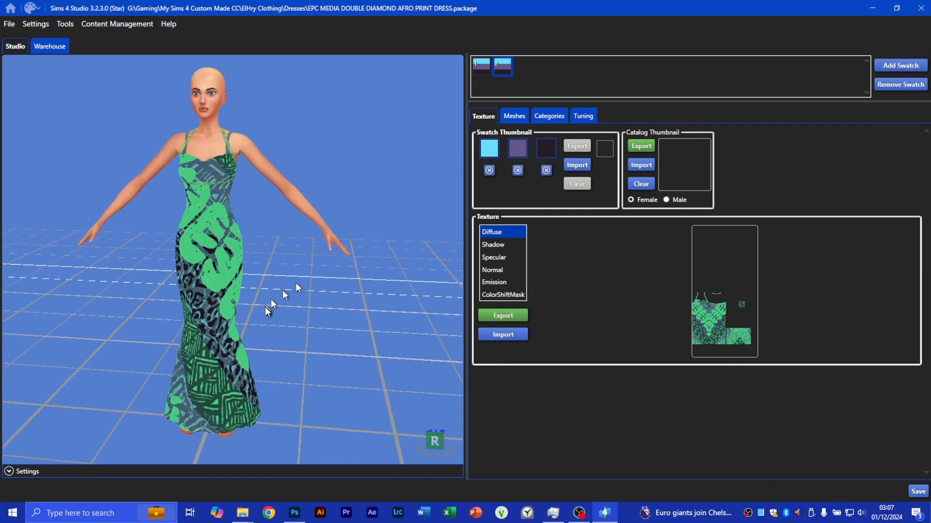
right_drag(268, 310, 312, 303)
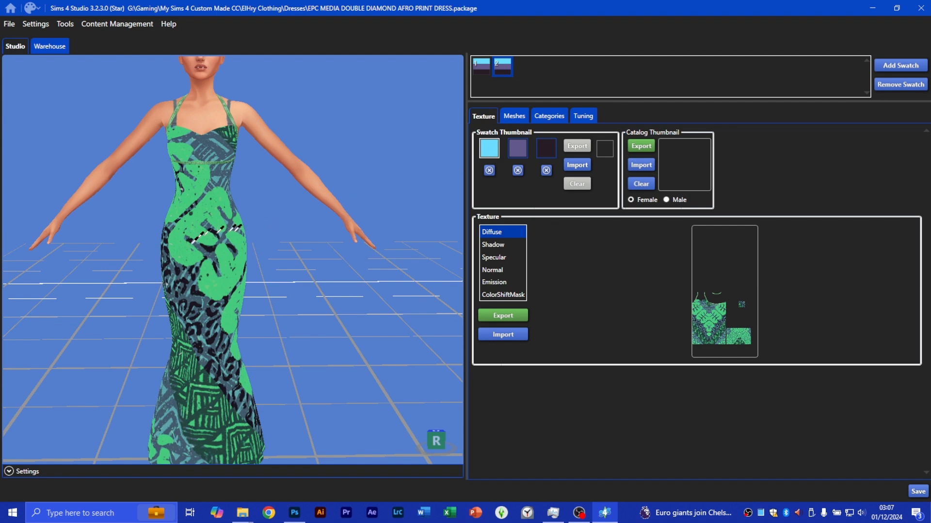
click(184, 242)
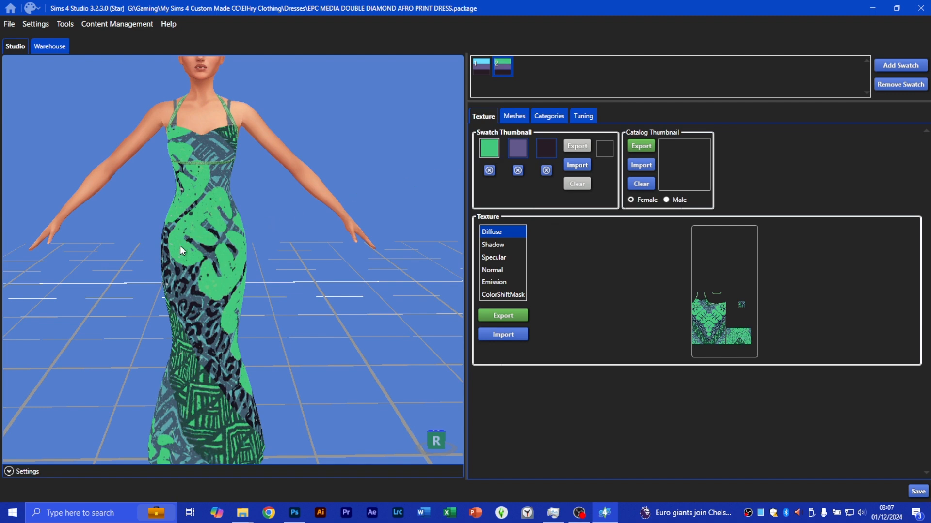
click(517, 148)
click(196, 294)
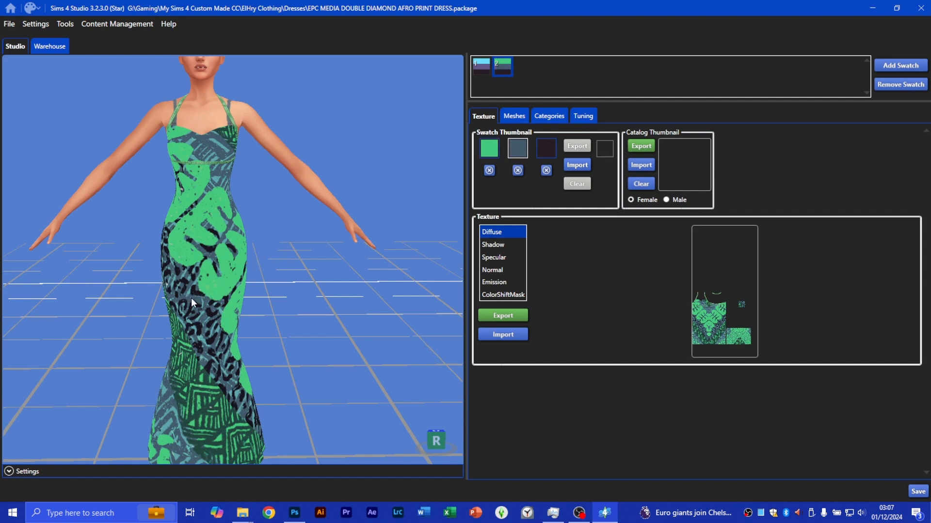
click(550, 150)
click(200, 369)
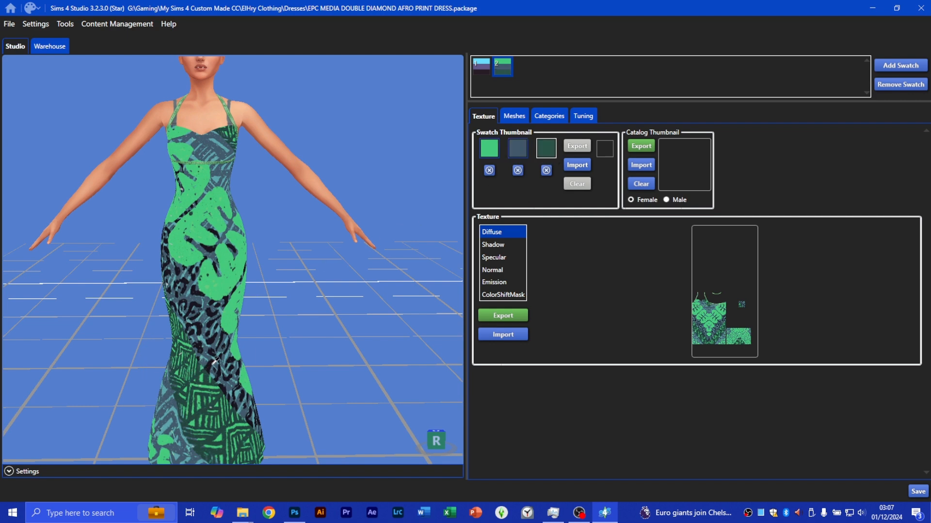
click(212, 364)
Retag the second swatch's colors in its categories, clearing Purple and Blue and enabling Green and Black
click(548, 117)
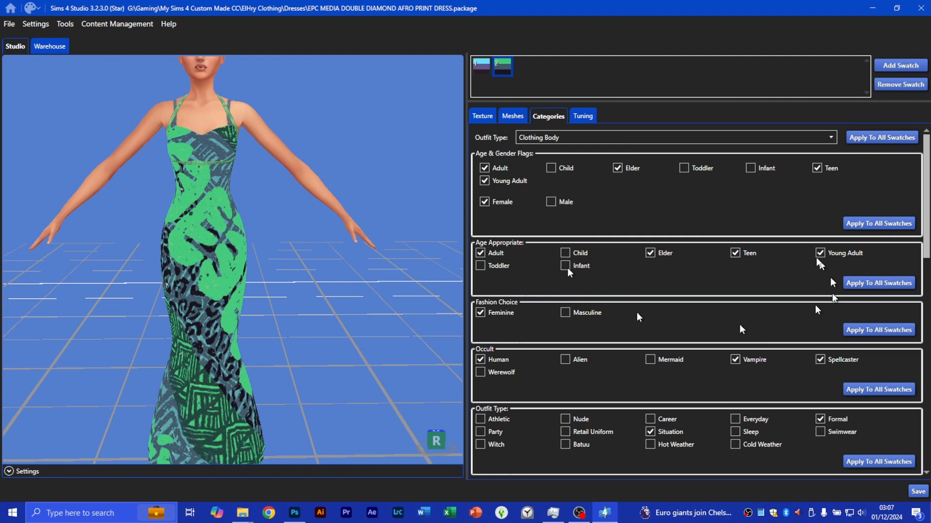
scroll(528, 332, down, 3)
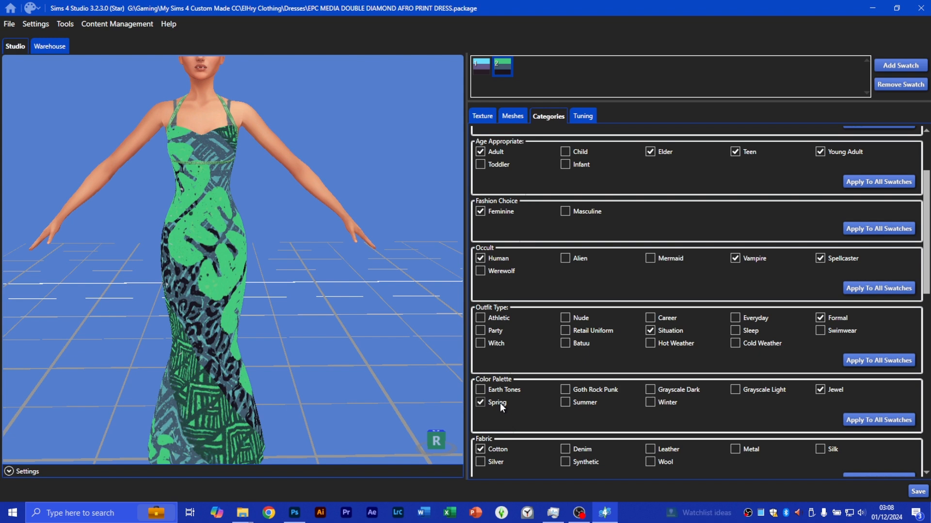
scroll(575, 382, down, 3)
scroll(578, 371, down, 1)
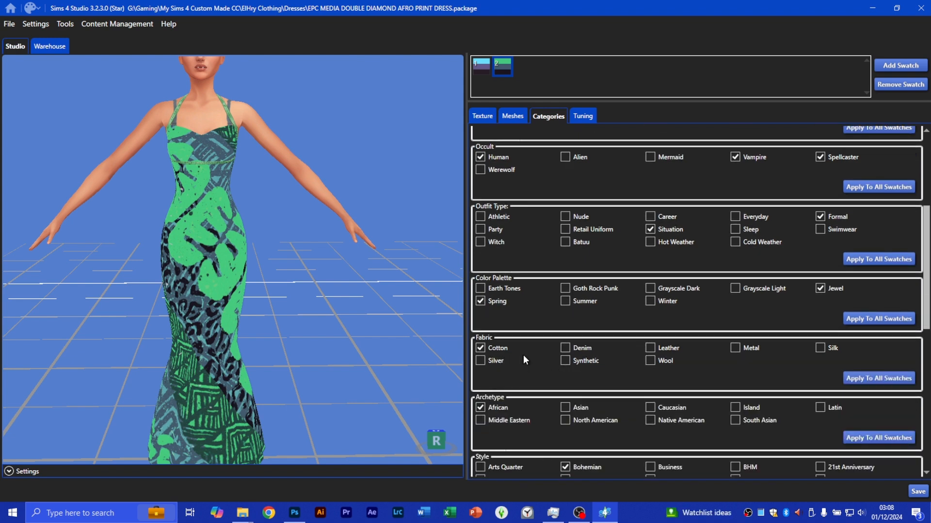
scroll(529, 355, up, 4)
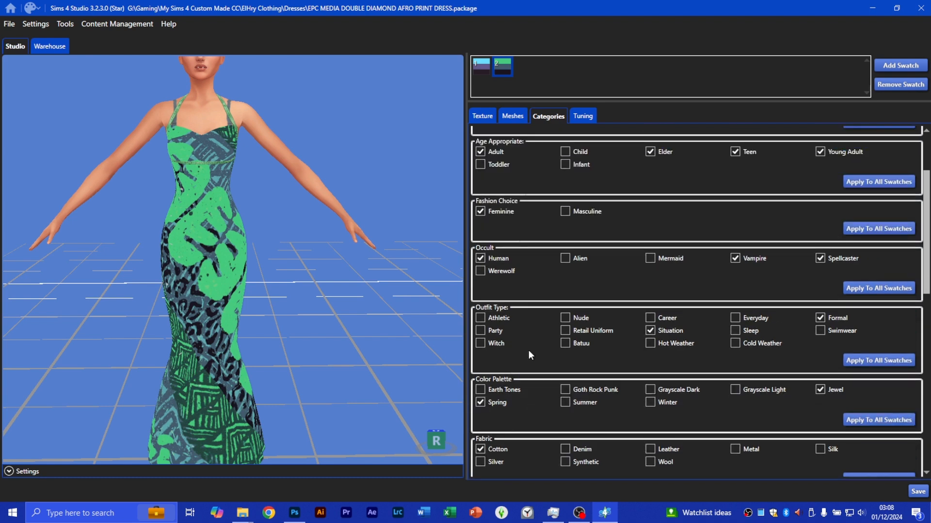
scroll(529, 355, down, 10)
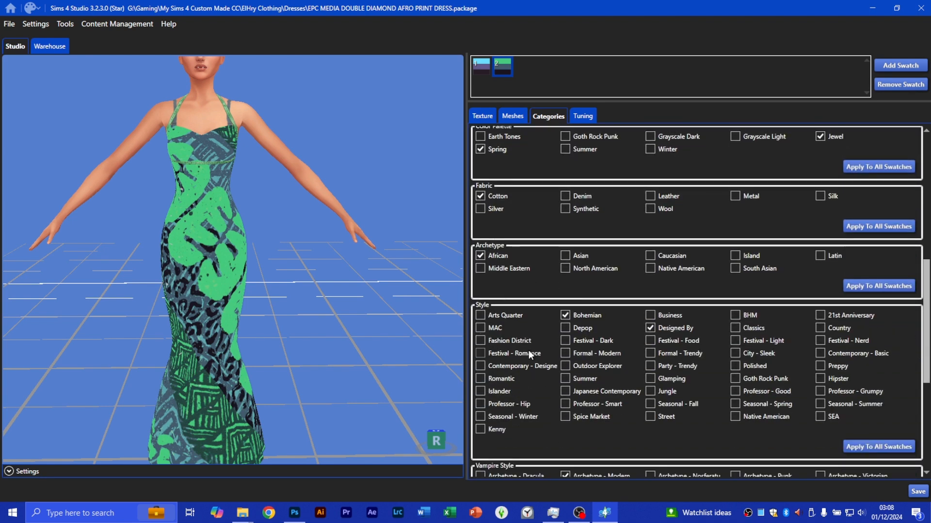
scroll(528, 350, down, 6)
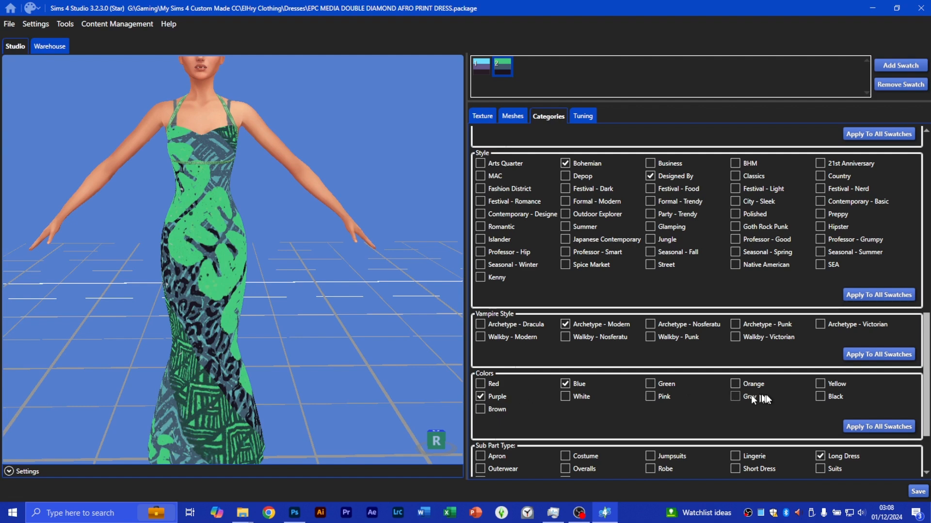
click(483, 397)
click(565, 385)
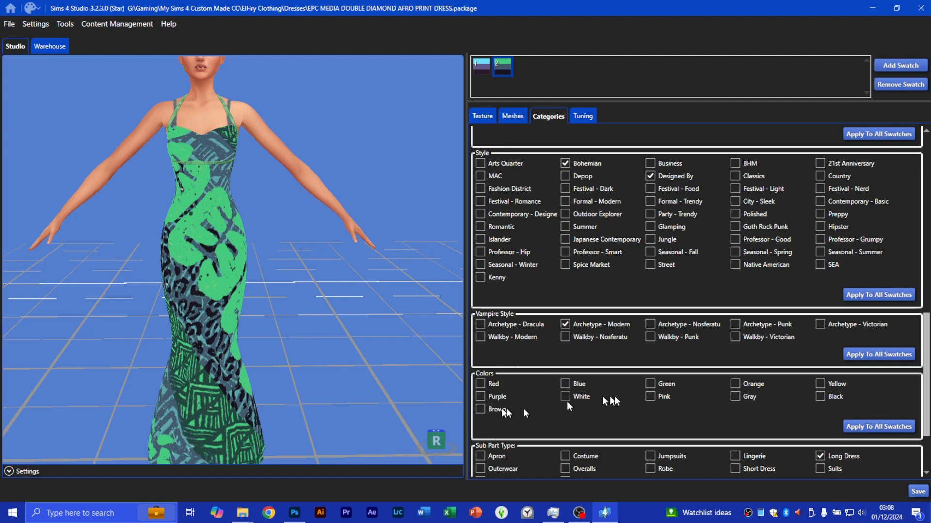
click(661, 385)
click(827, 395)
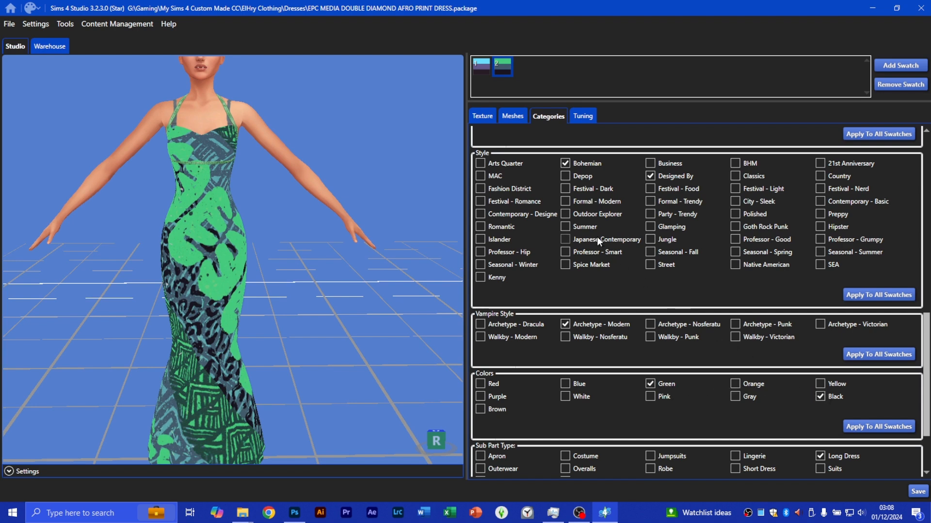
Return to the swatch's texture settings and save the package
click(484, 117)
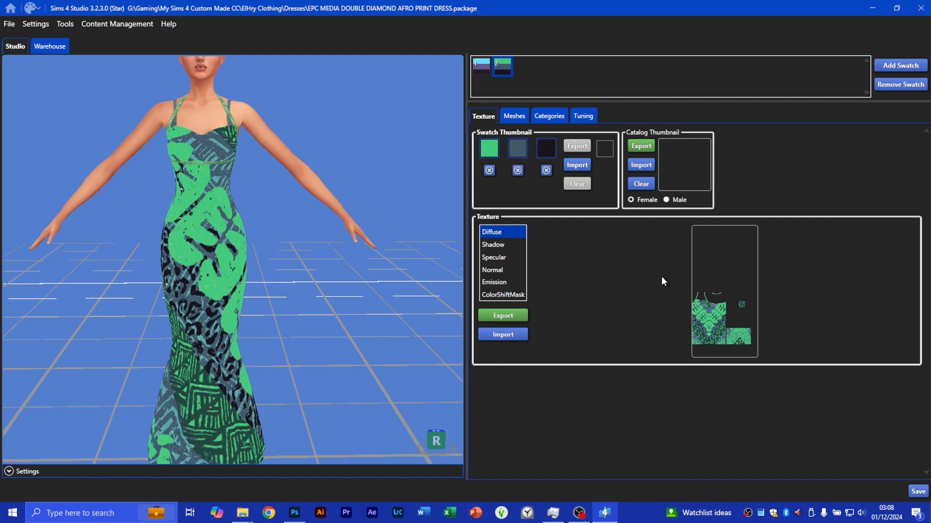
scroll(290, 245, down, 3)
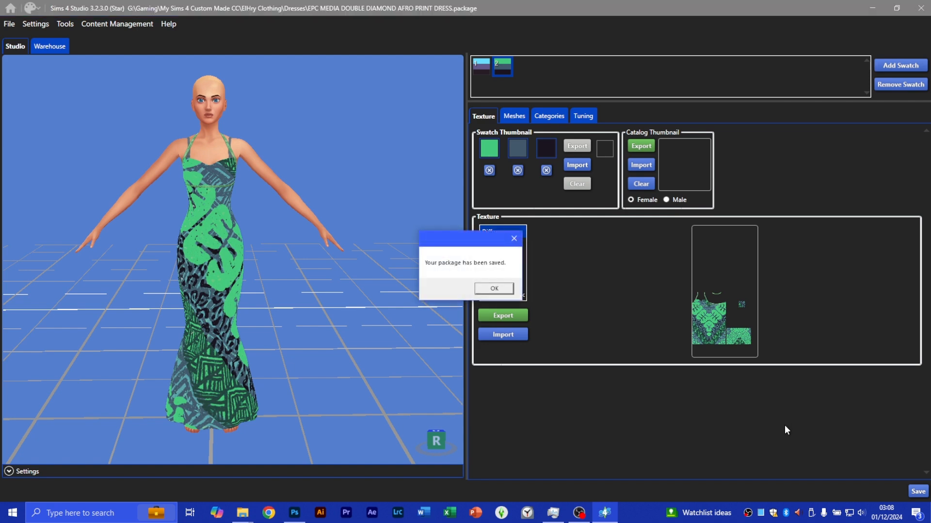
click(494, 289)
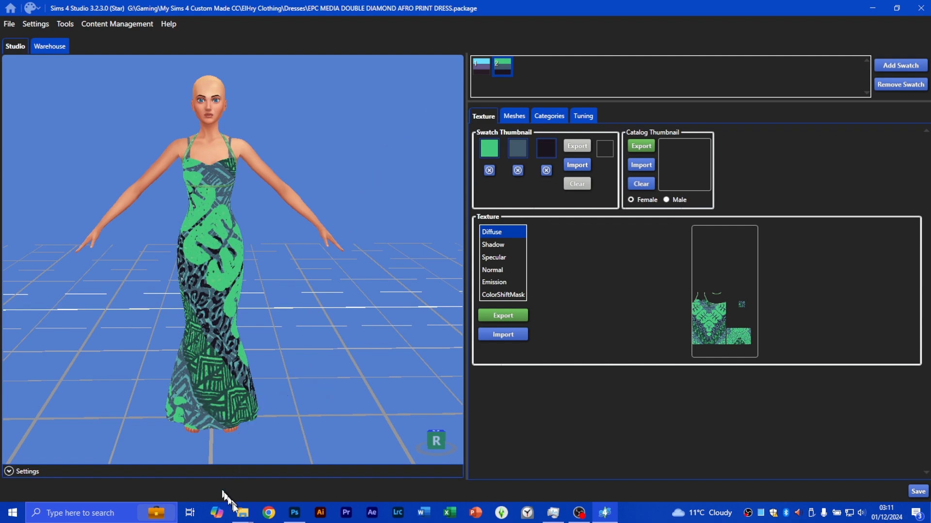
Switch to File Explorer and open the Art Work folder inside My Sims 4 Custom Made CC
click(241, 517)
click(269, 473)
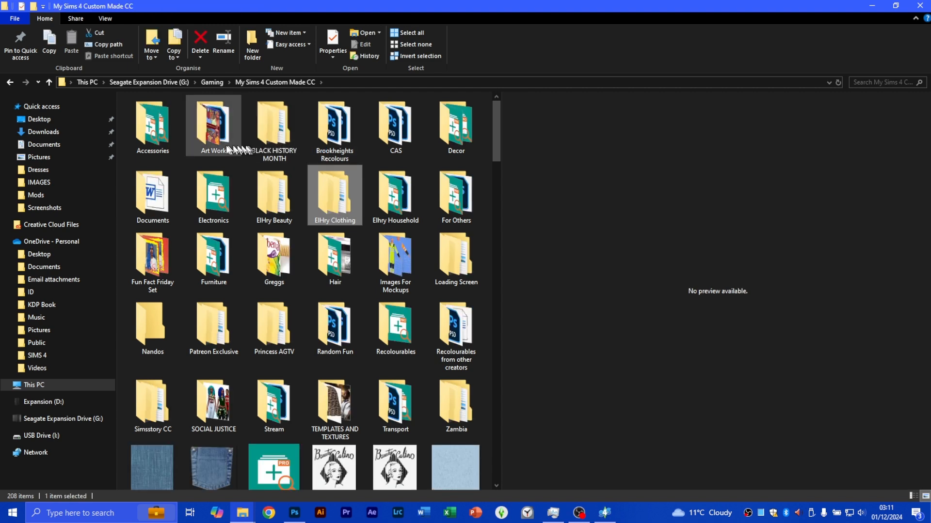
click(156, 171)
double_click(152, 187)
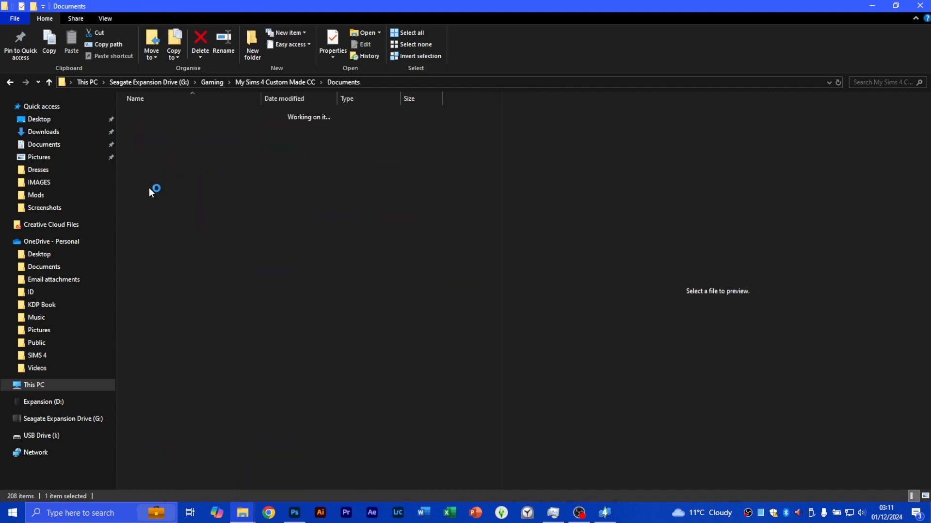
click(310, 82)
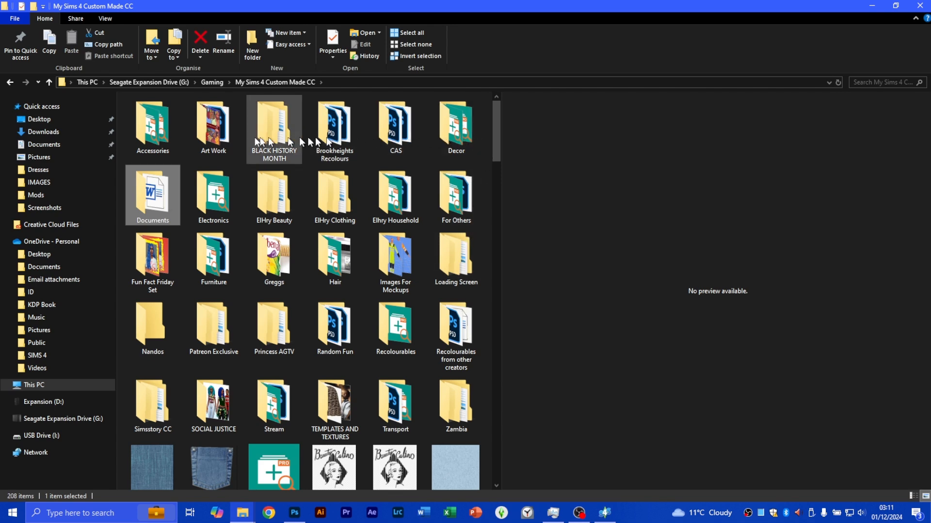
click(217, 136)
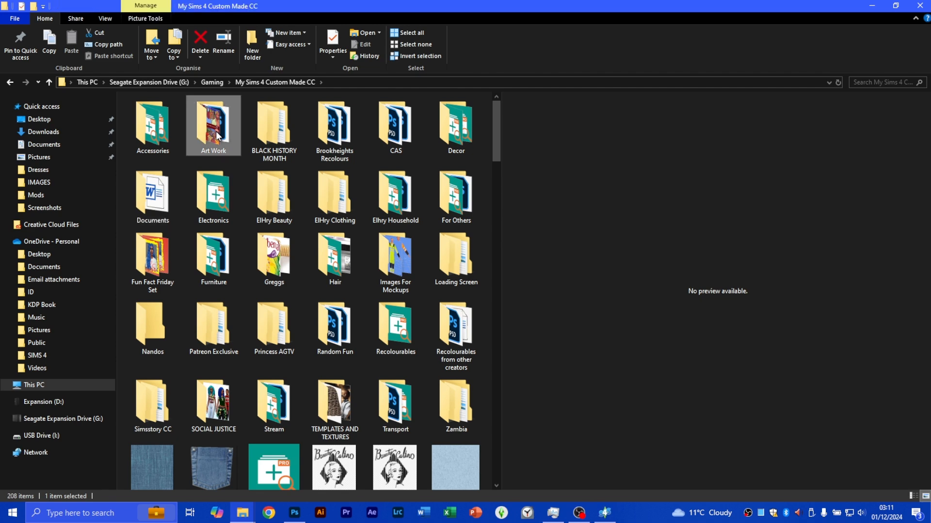
double_click(216, 136)
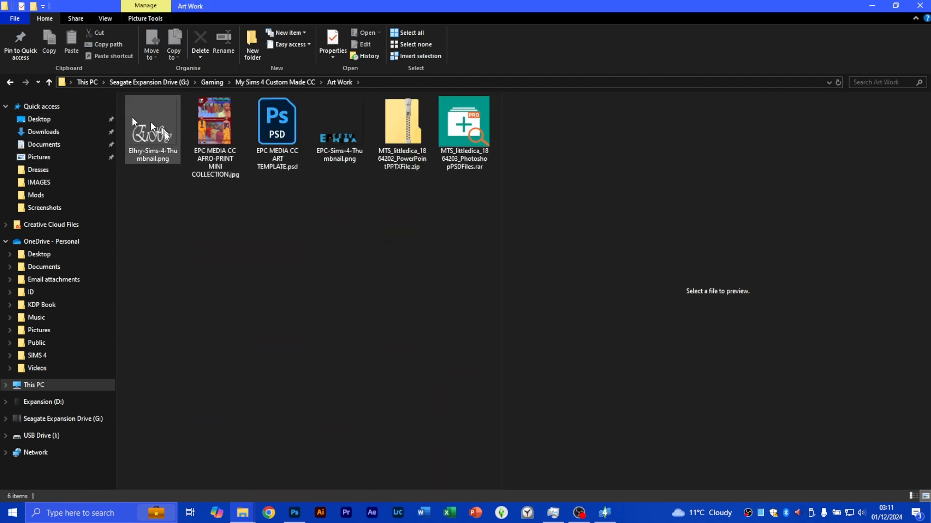
Preview the Elhry thumbnail, EPC thumbnail and Afro-Print Mini Collection images, and switch back to Sims 4 Studio to view the dress
click(163, 134)
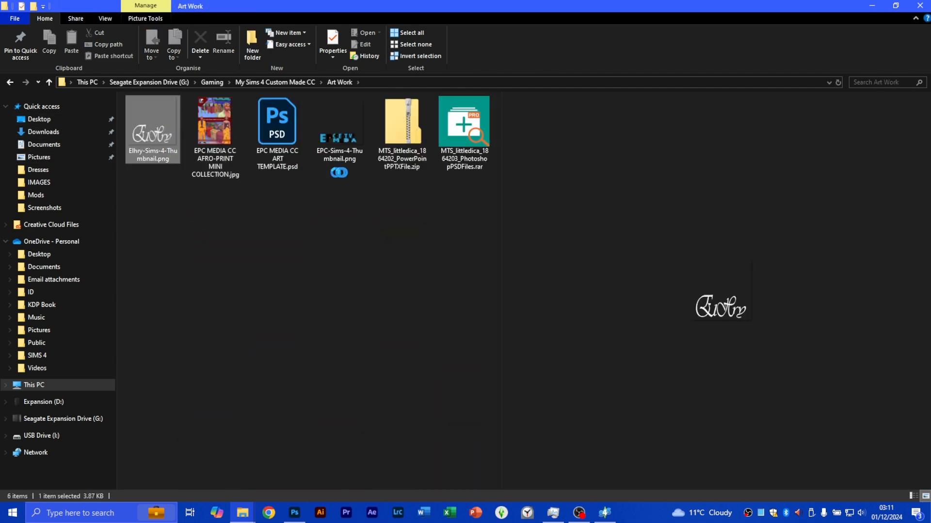
click(338, 139)
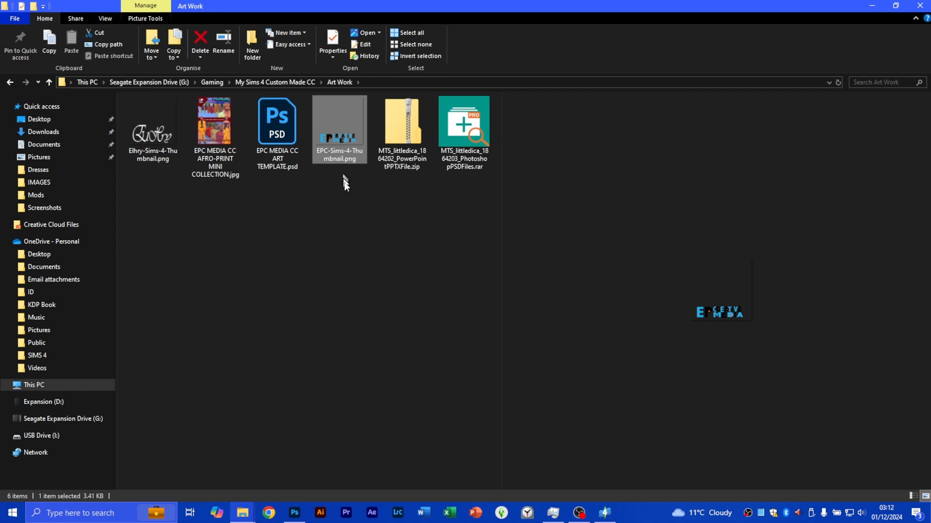
click(216, 139)
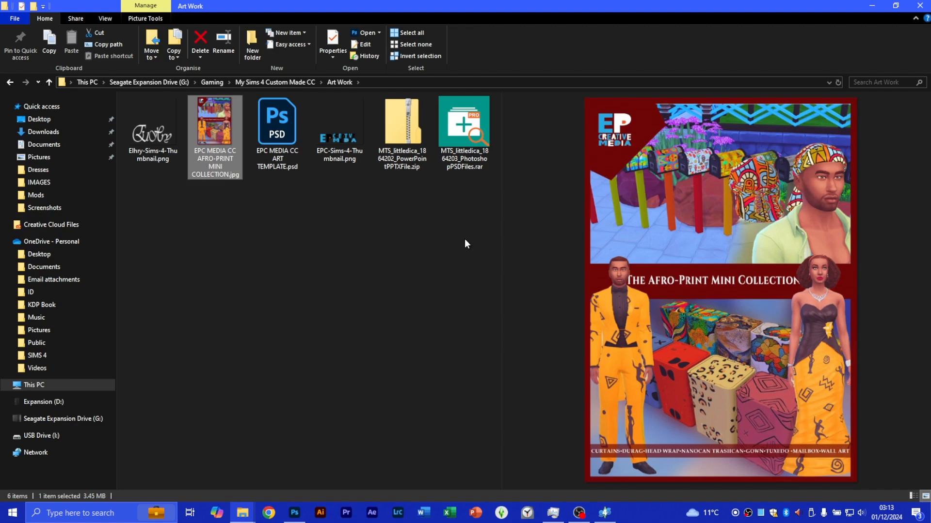
click(605, 513)
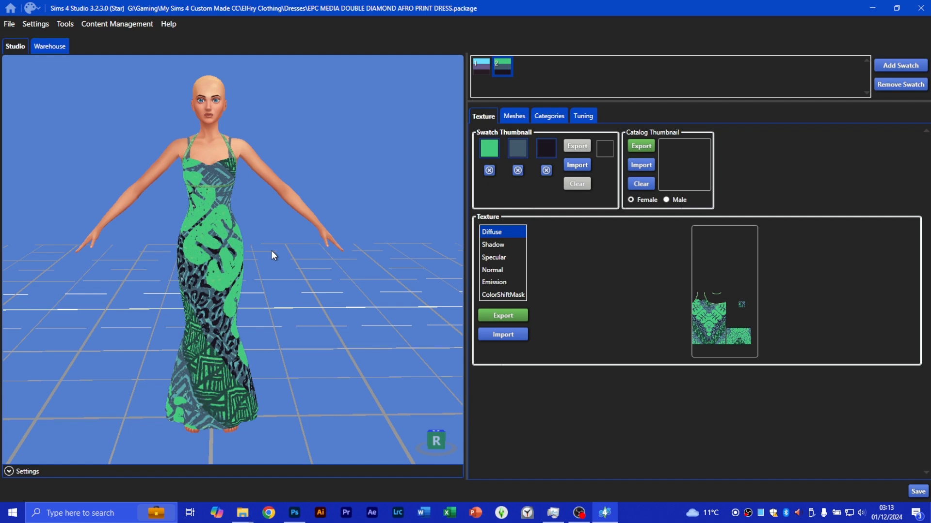
scroll(271, 251, down, 3)
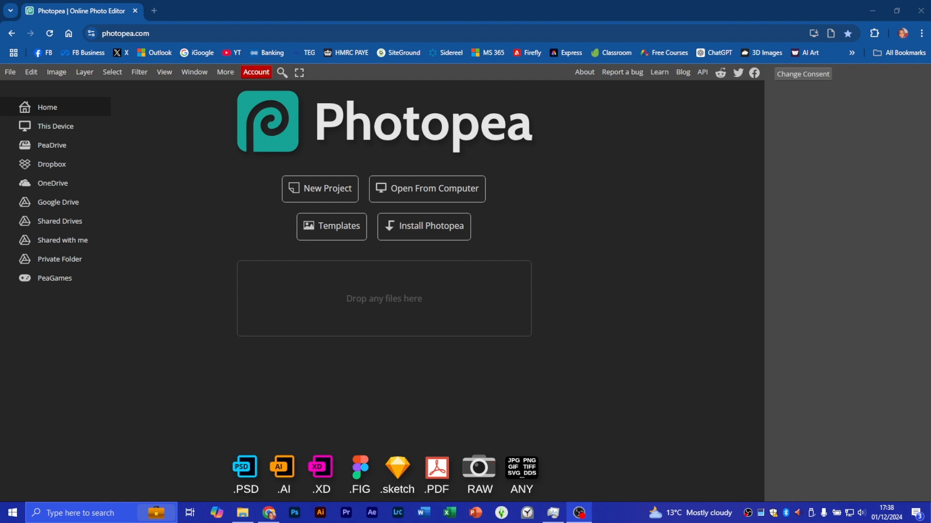
Open DOUBLE DIAMOND BASE.psd from the Dresses folder in Photopea
click(469, 189)
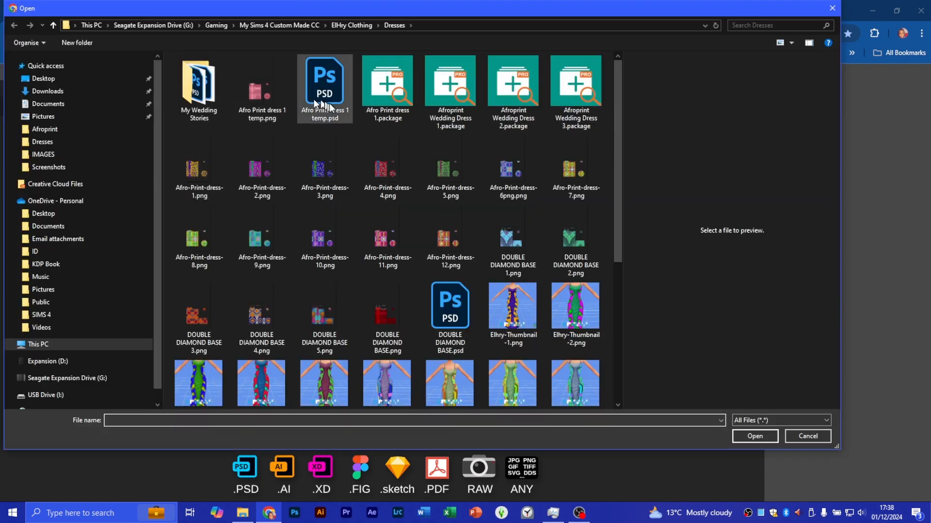
scroll(350, 109, down, 5)
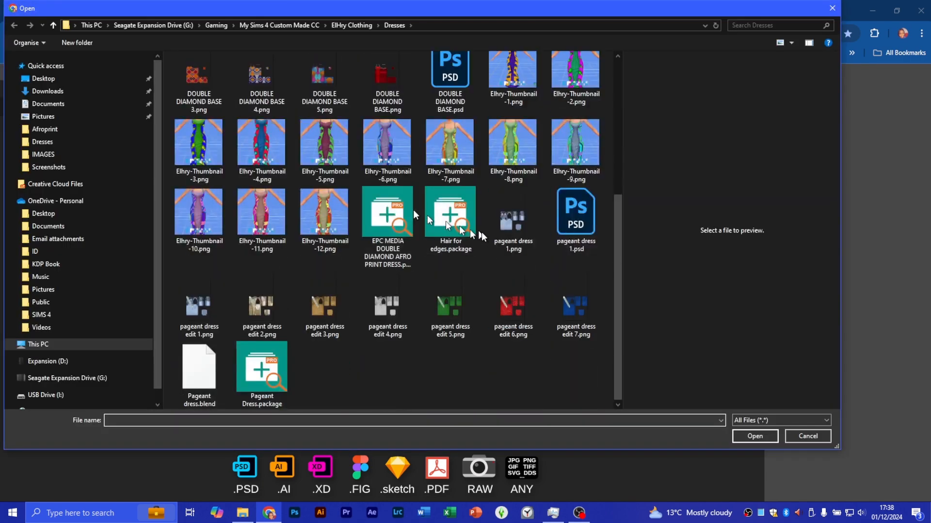
click(441, 81)
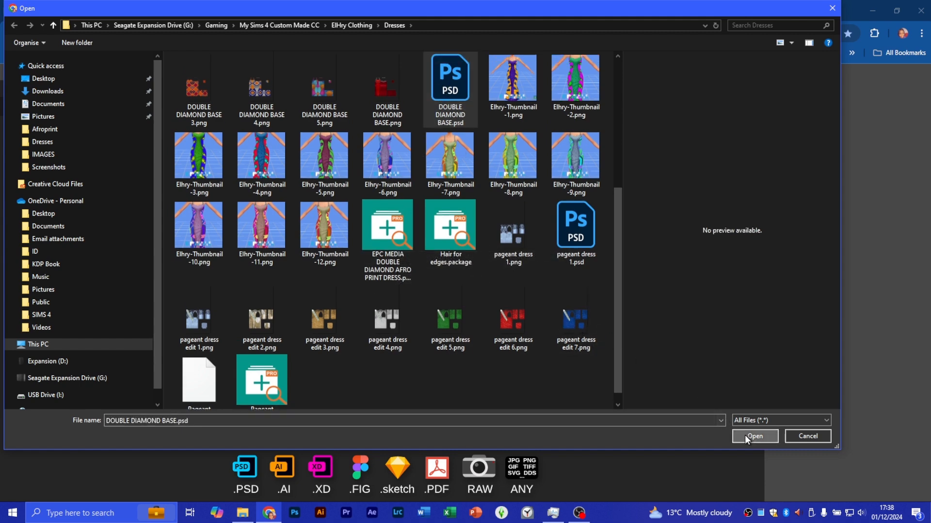
click(750, 436)
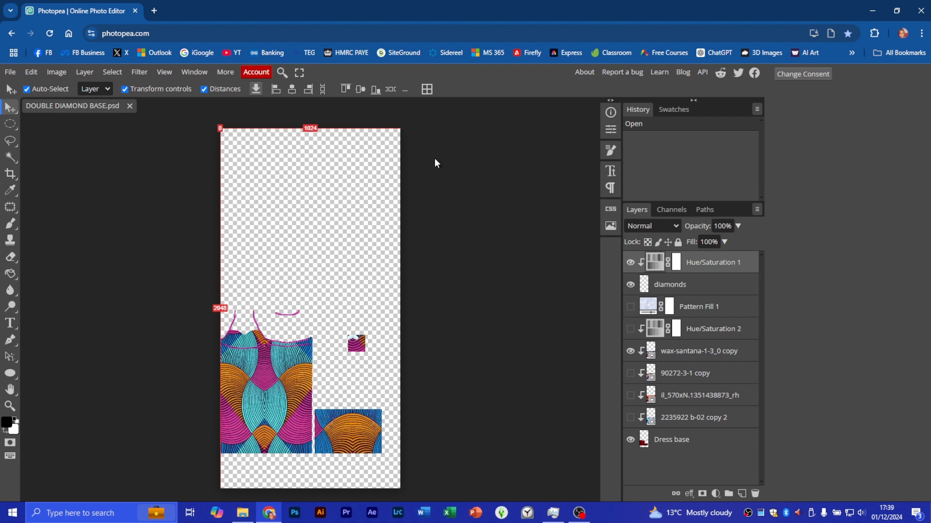
Select the Dress base layer and switch its Transform controls and Distances display off and back on
key(ctrl+t)
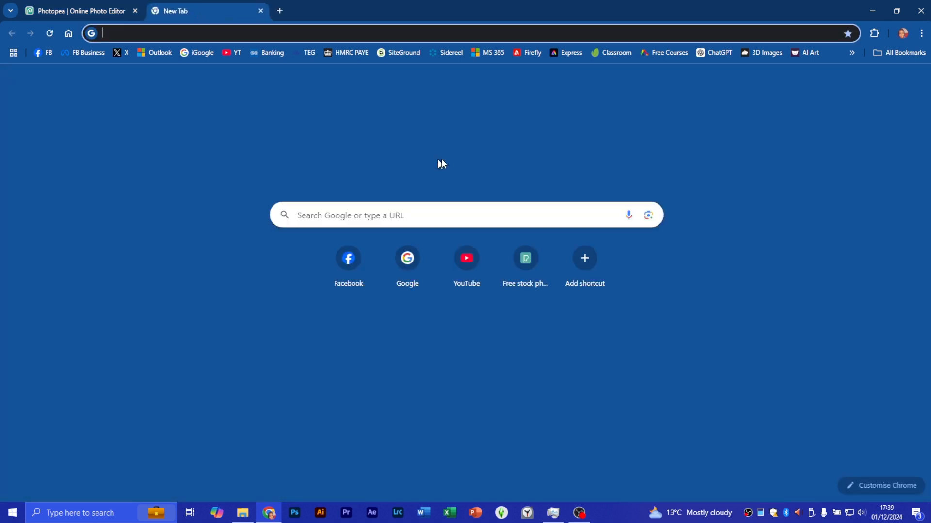
click(260, 10)
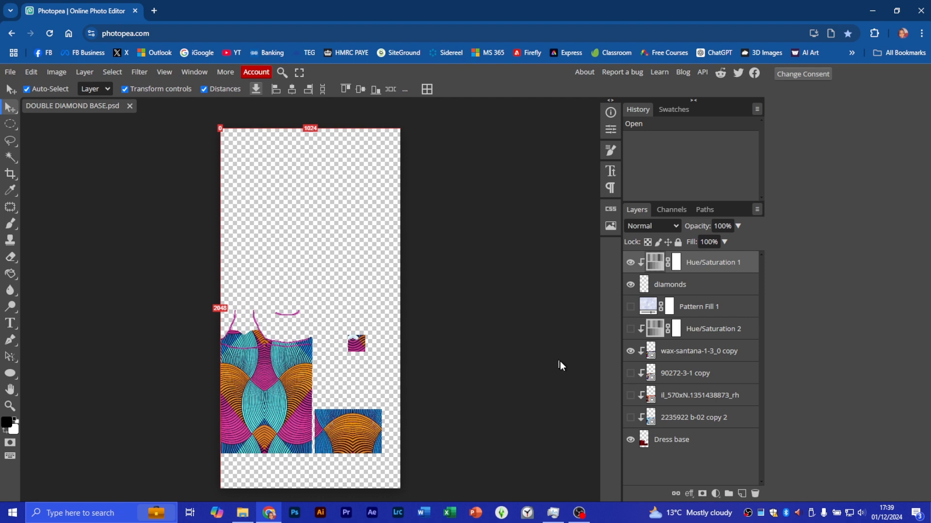
click(688, 442)
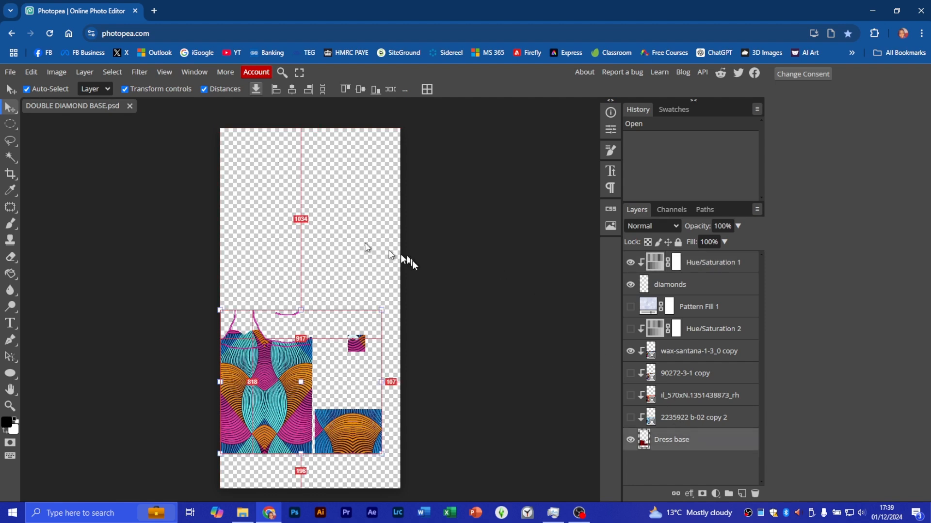
click(131, 91)
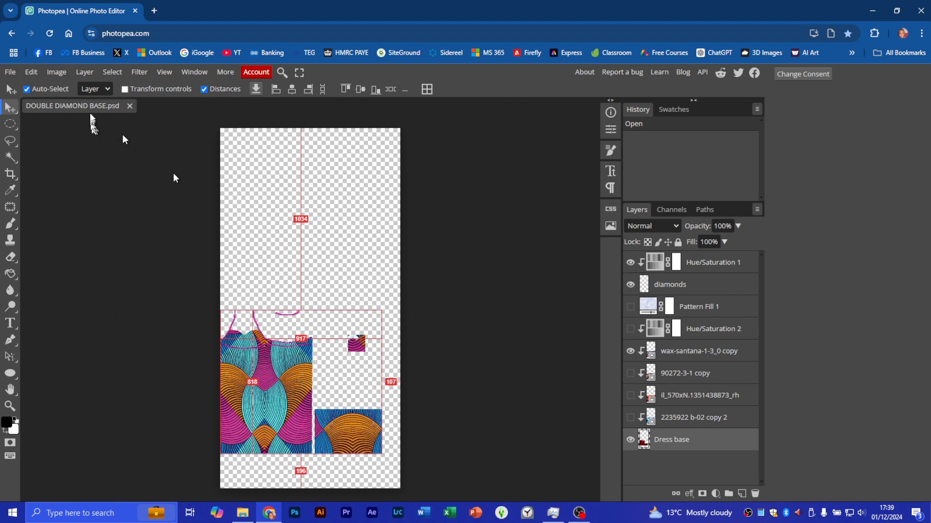
click(126, 90)
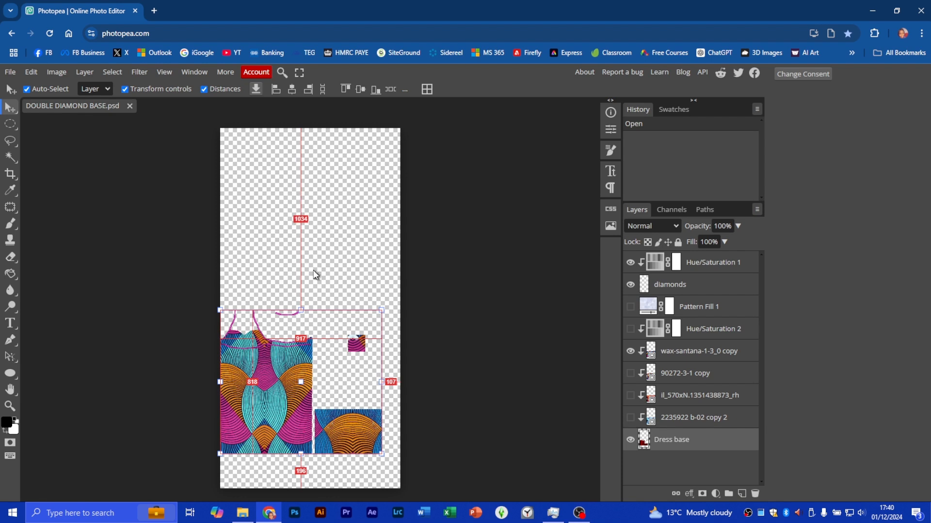
click(204, 89)
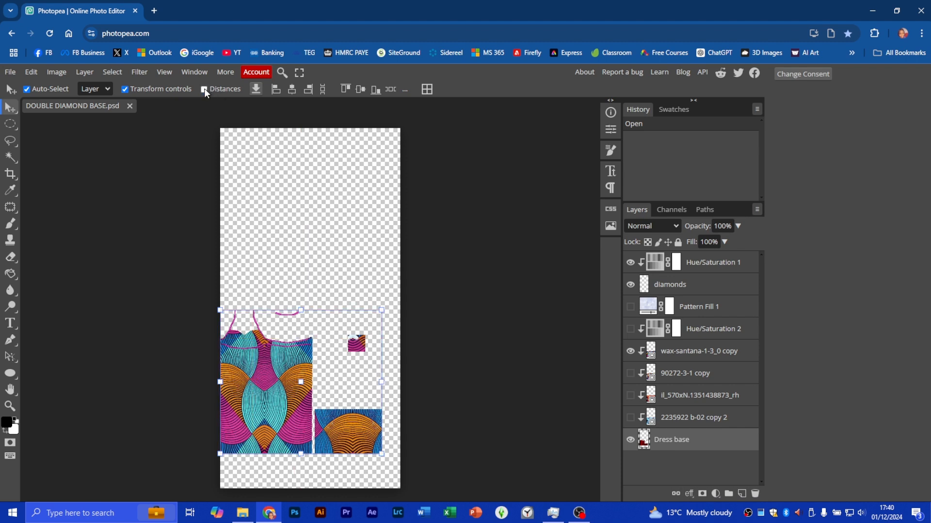
click(205, 90)
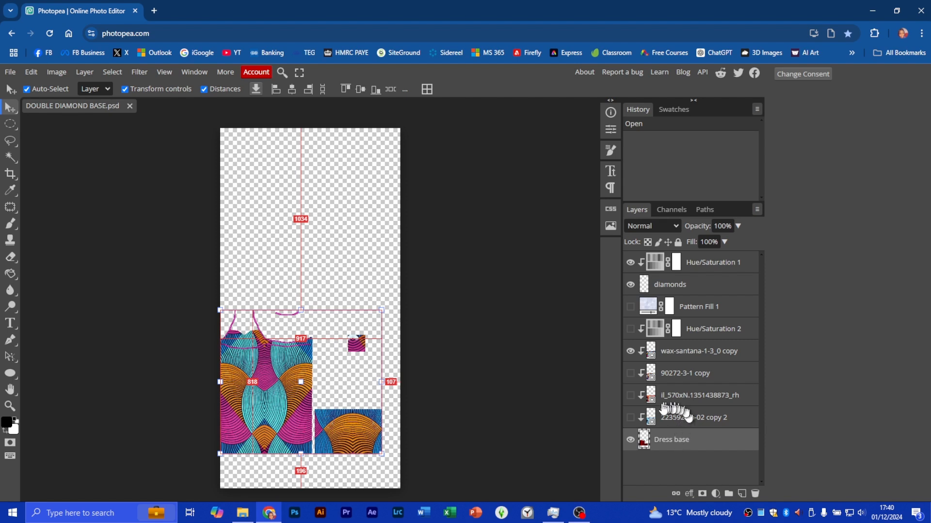
Release and reapply the clipping mask on the 2235922 b-02 copy 2 layer twice
alt+click(692, 422)
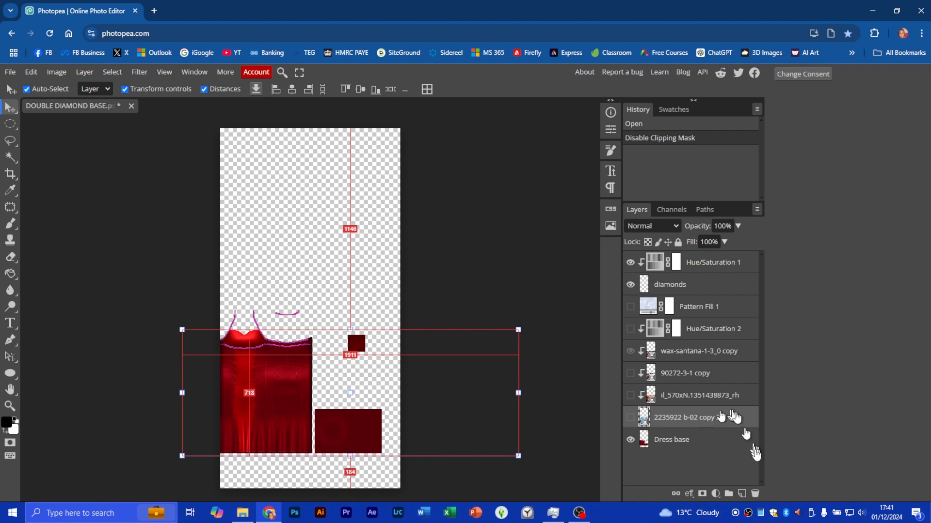
alt+click(707, 420)
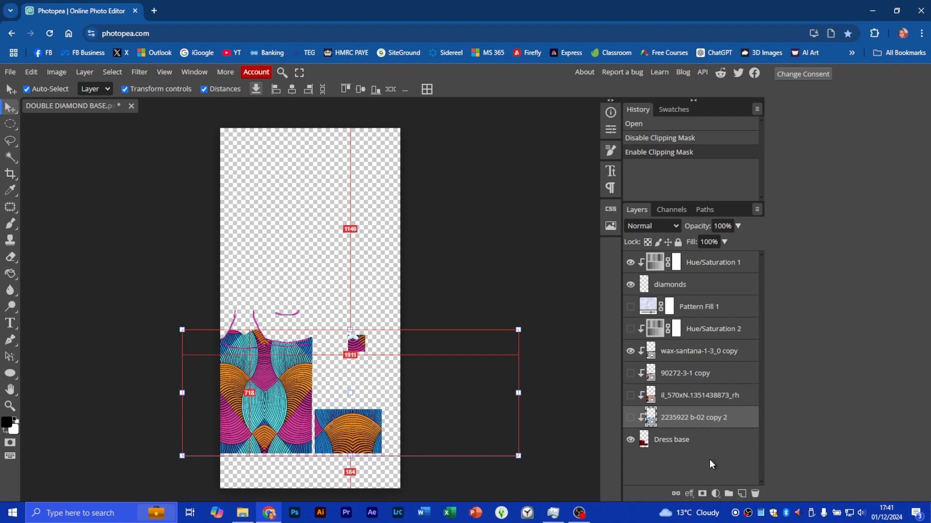
right_click(699, 424)
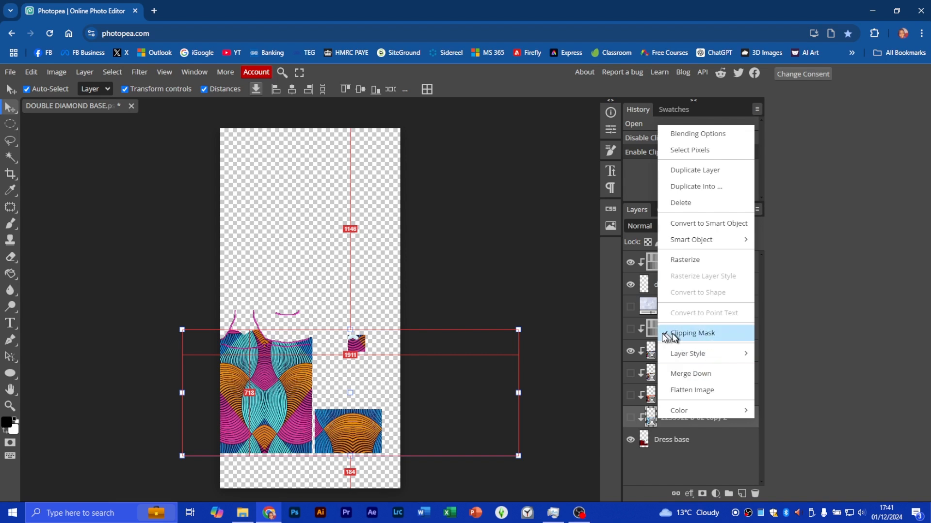
click(690, 335)
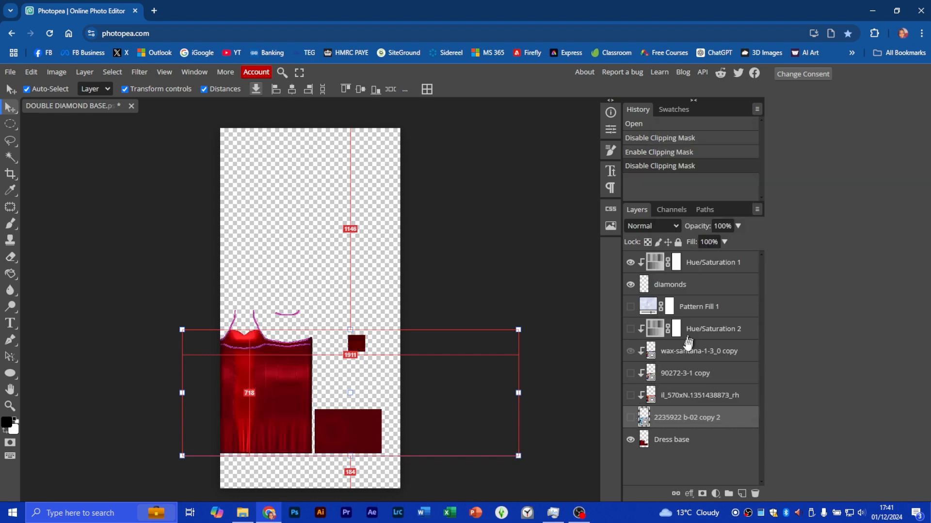
right_click(681, 419)
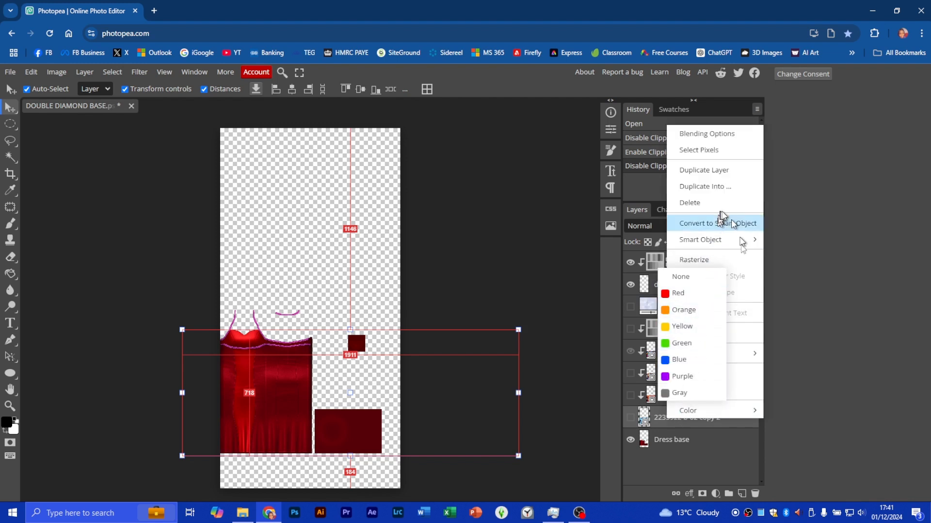
click(701, 426)
right_click(702, 426)
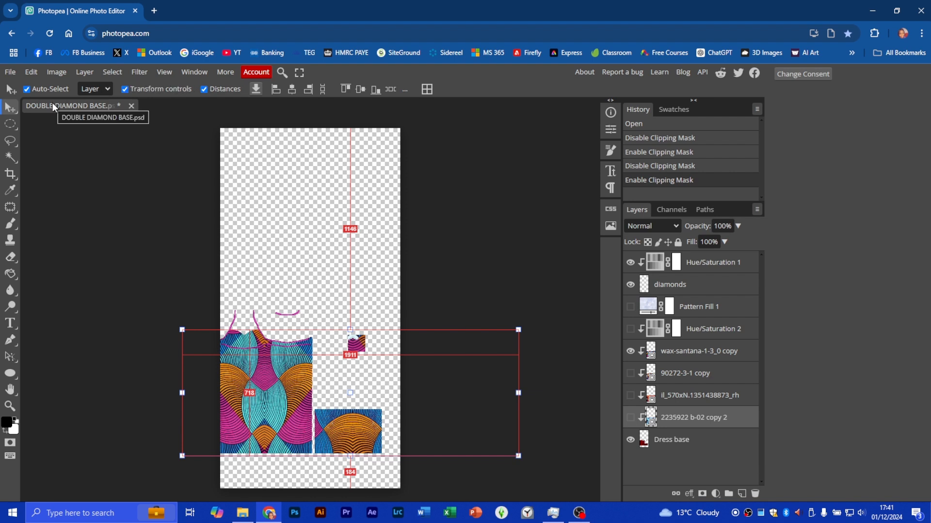
Export the dress texture as a PNG, keeping the default name, size and quality
click(15, 78)
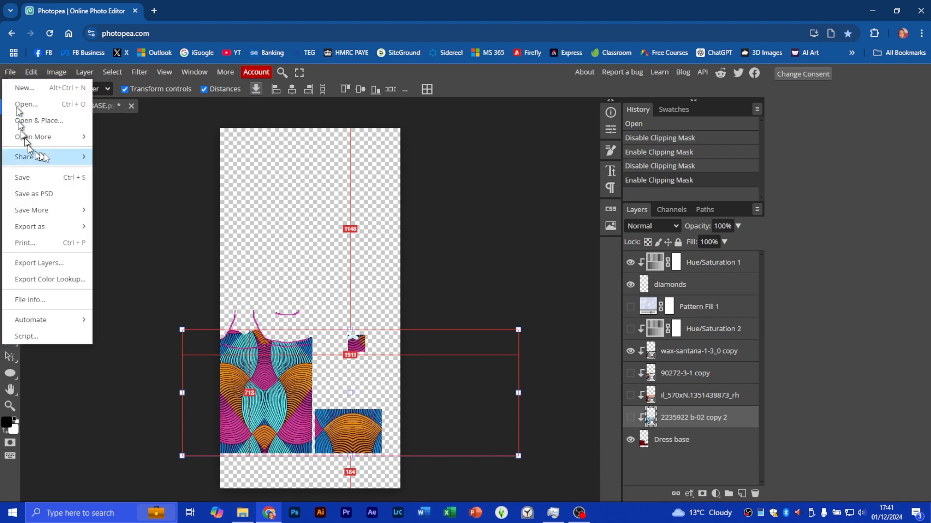
mouse_move(56, 142)
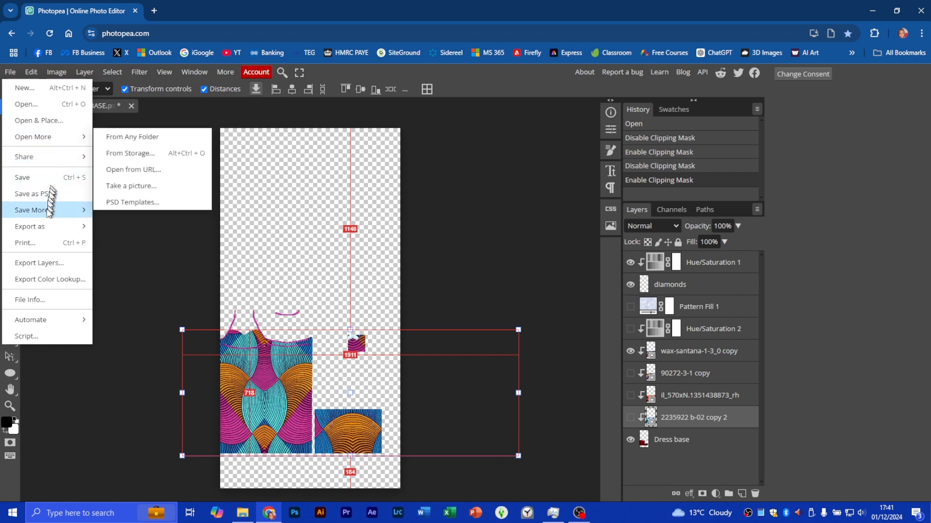
mouse_move(51, 227)
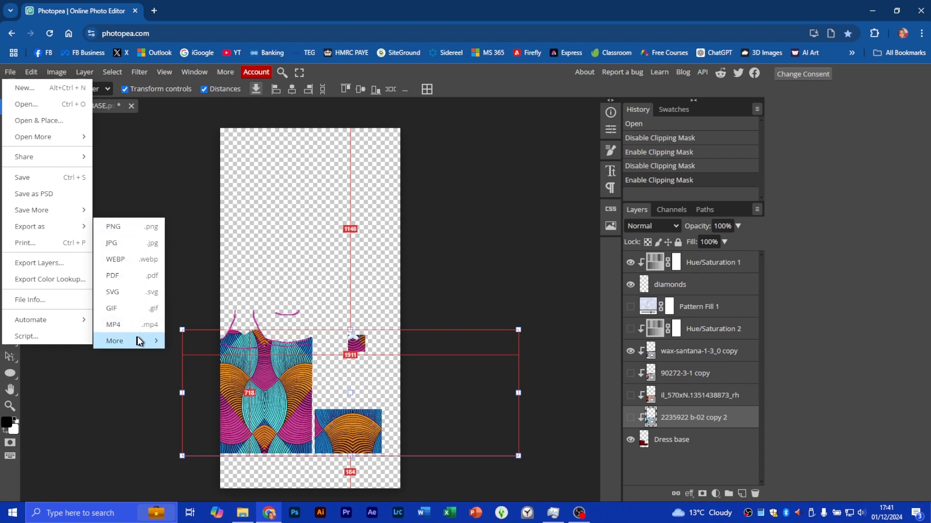
mouse_move(138, 341)
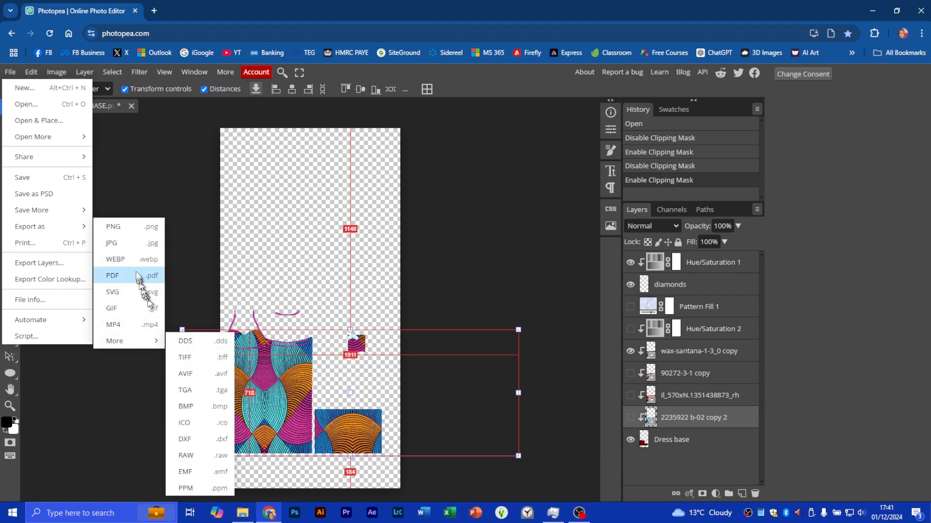
click(126, 226)
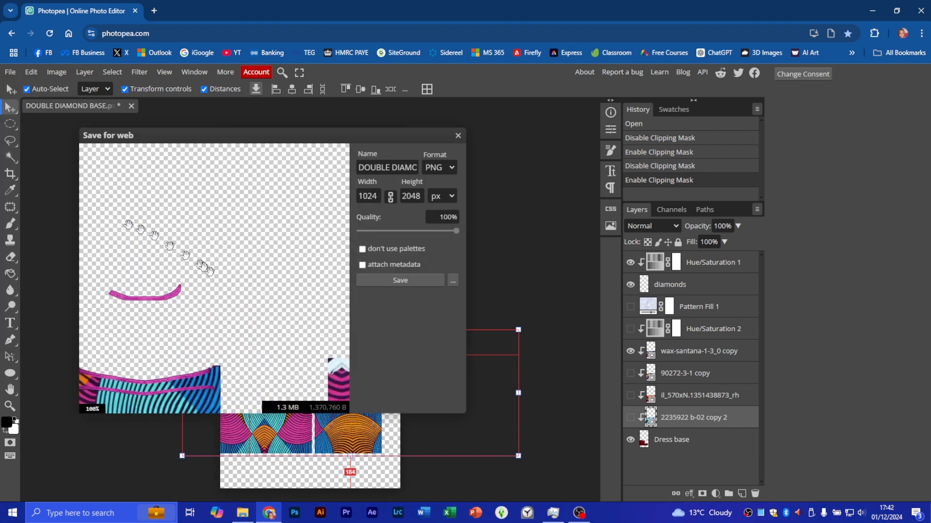
click(381, 170)
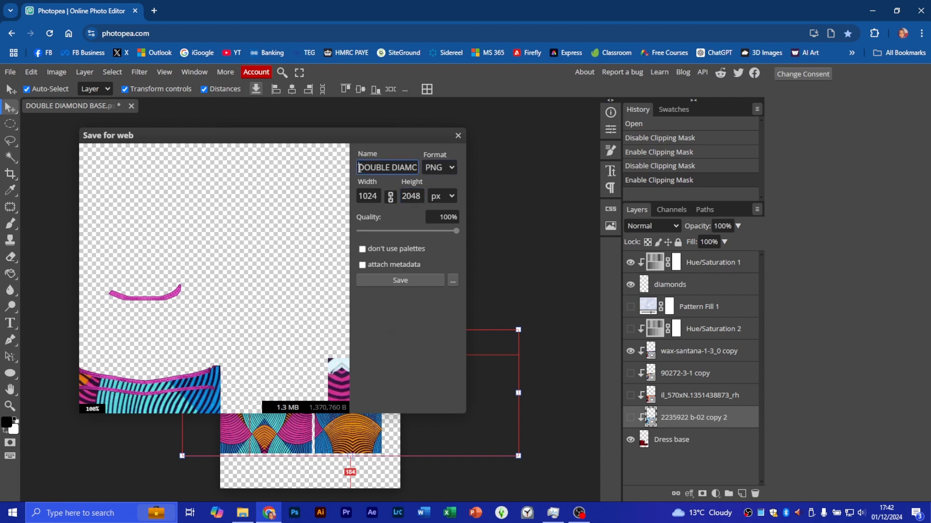
drag(360, 168, 432, 181)
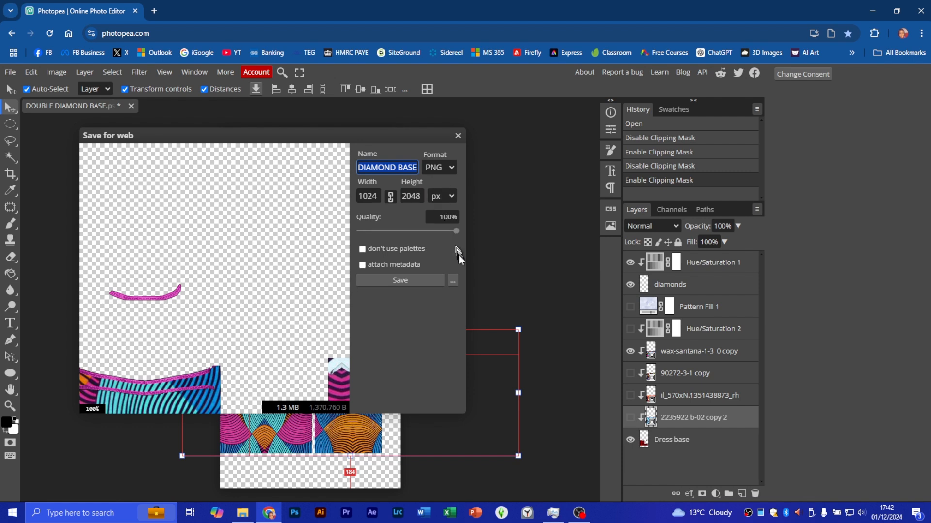
click(393, 283)
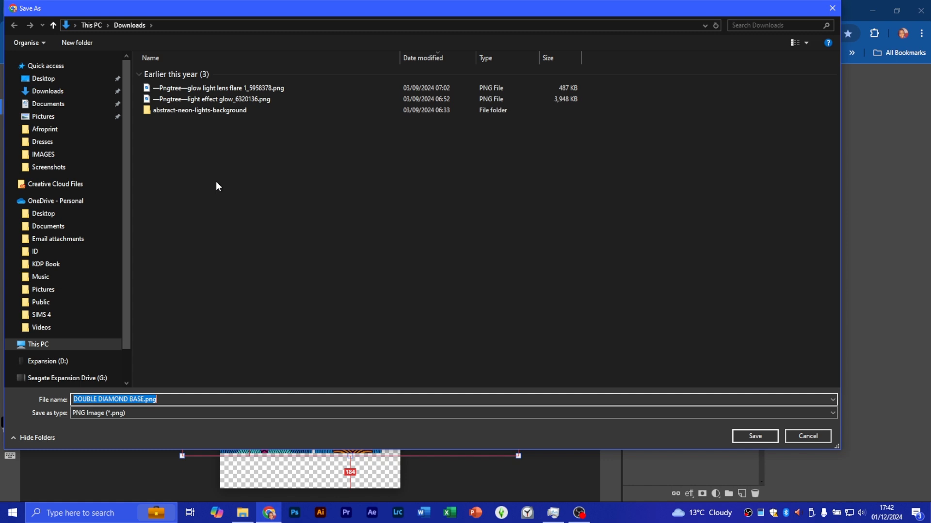
Save the exported PNG in the Dresses folder over the existing DOUBLE DIAMOND BASE 5.png
click(53, 147)
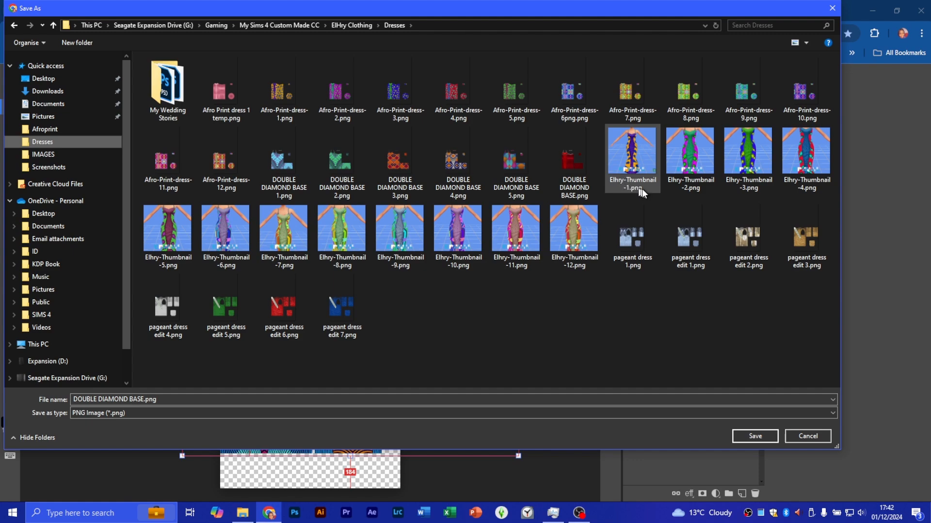
drag(517, 10, 506, 77)
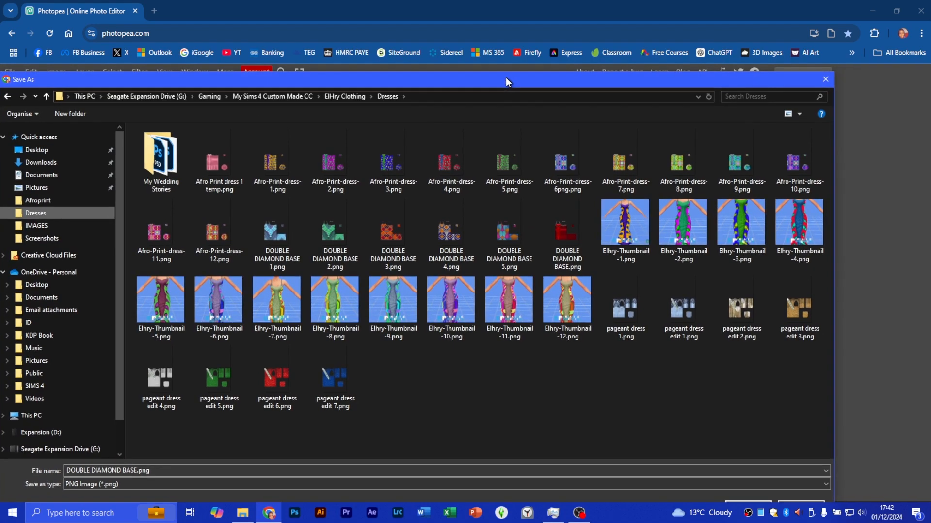
drag(505, 78, 514, 55)
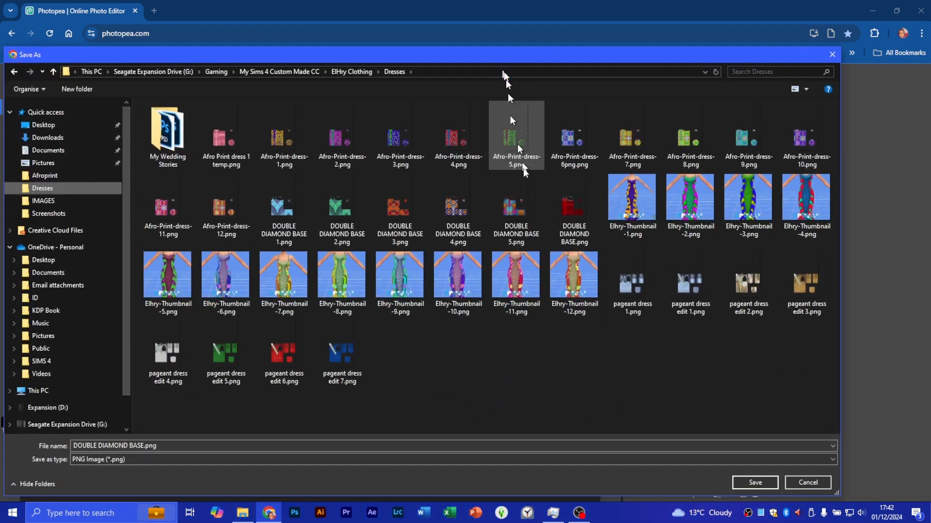
click(520, 206)
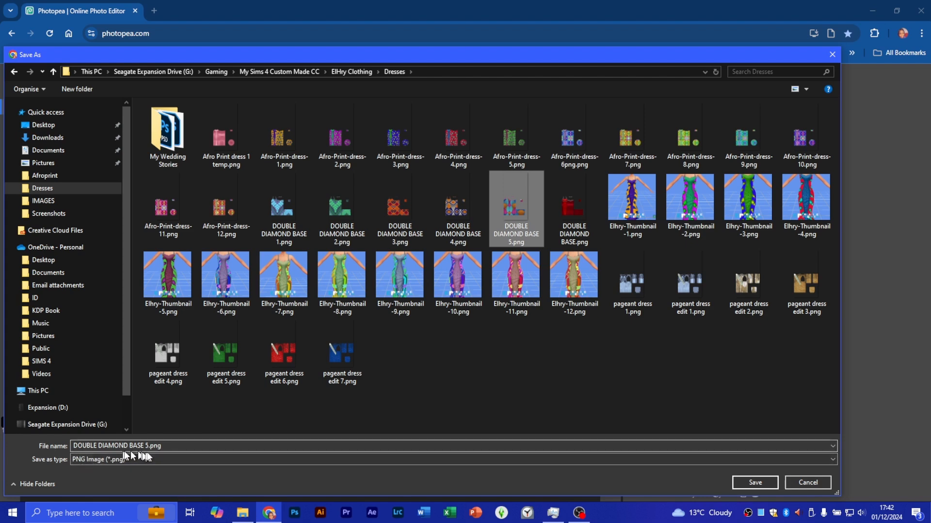
click(748, 484)
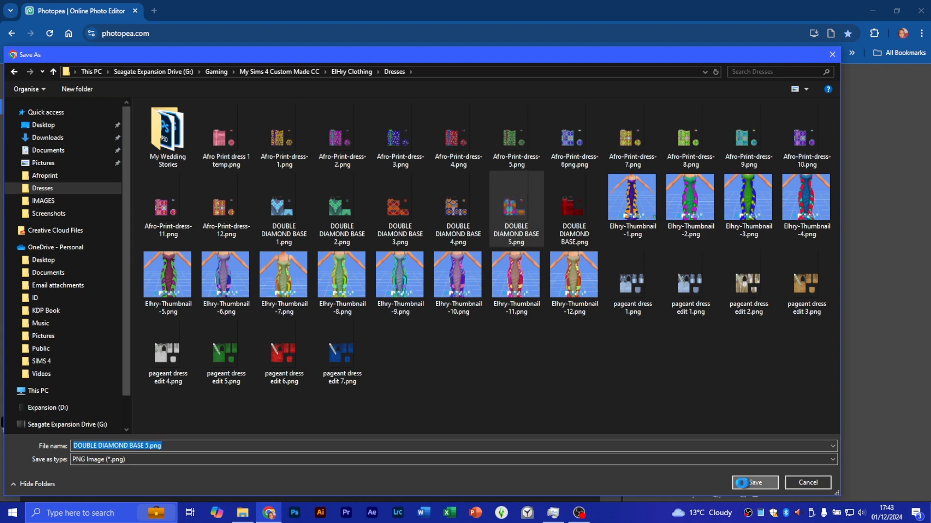
Confirm replacing the existing DOUBLE DIAMOND BASE 5.png with the exported dress texture
click(492, 256)
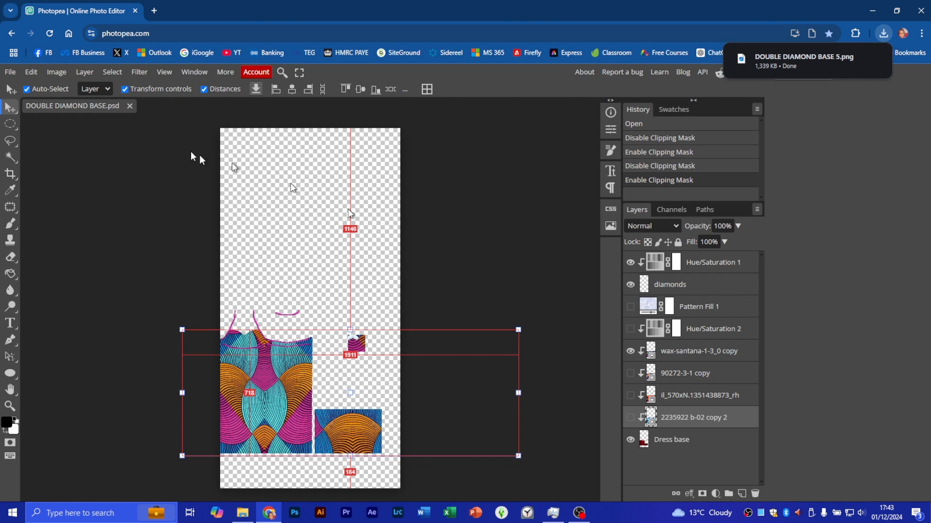
click(10, 73)
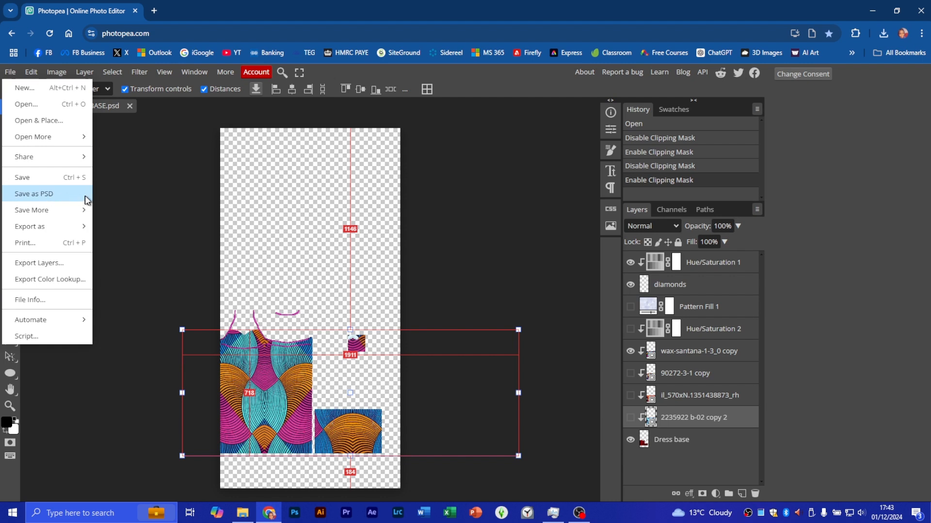
click(53, 193)
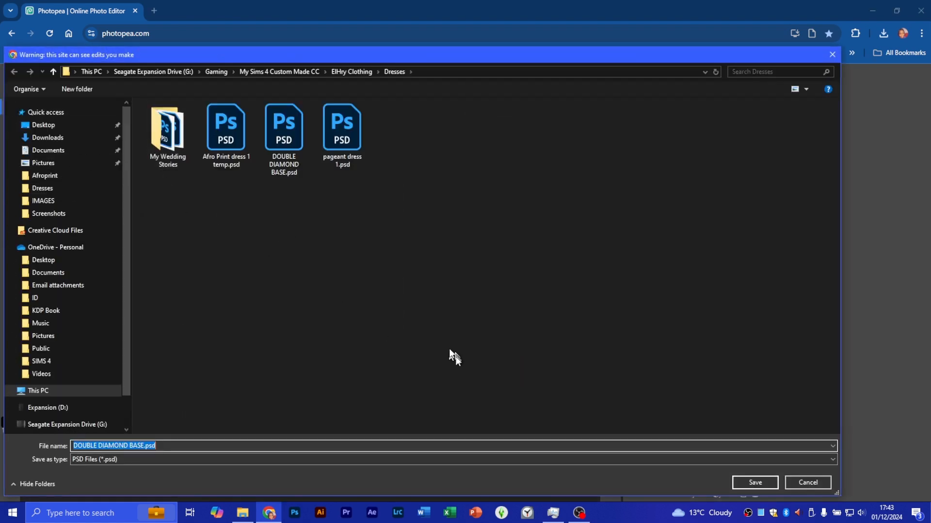
click(807, 482)
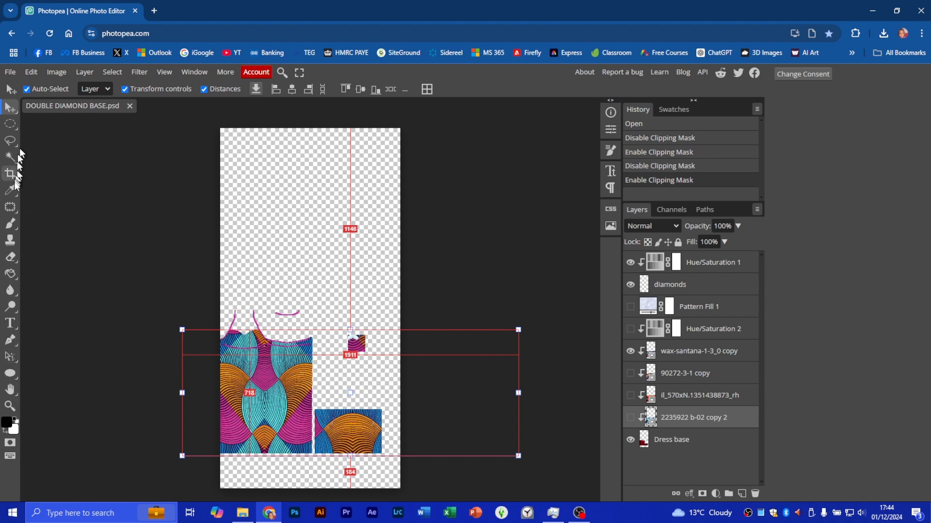
Look through the Paint Bucket, Eraser and Brush tools and their variants, and return to the Move tool
right_click(15, 279)
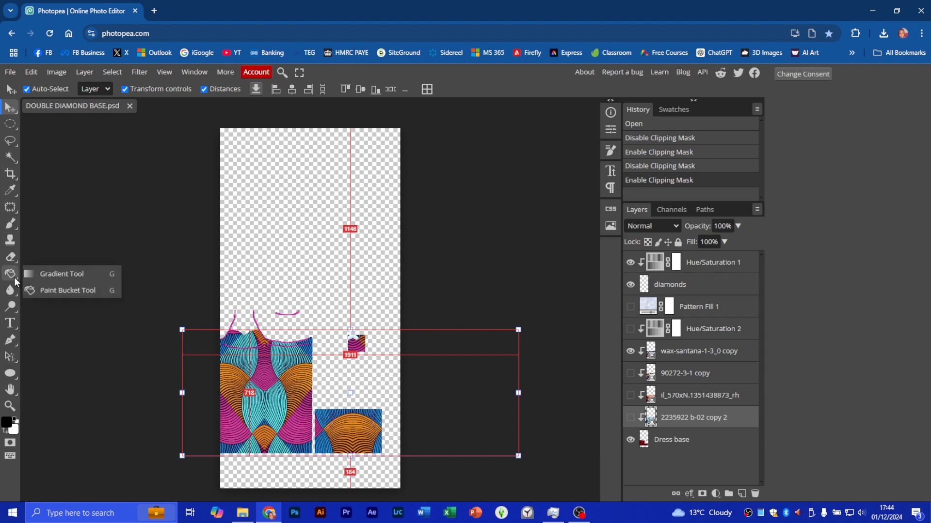
click(15, 280)
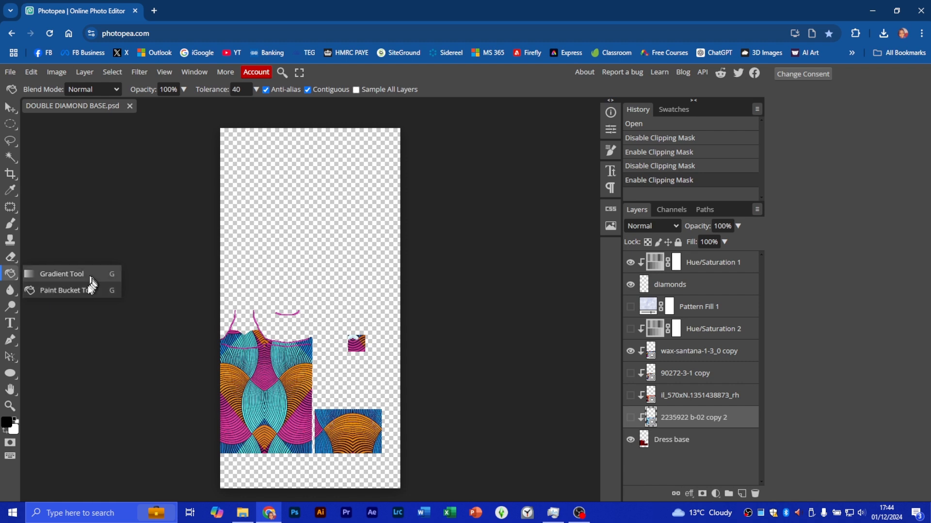
click(15, 276)
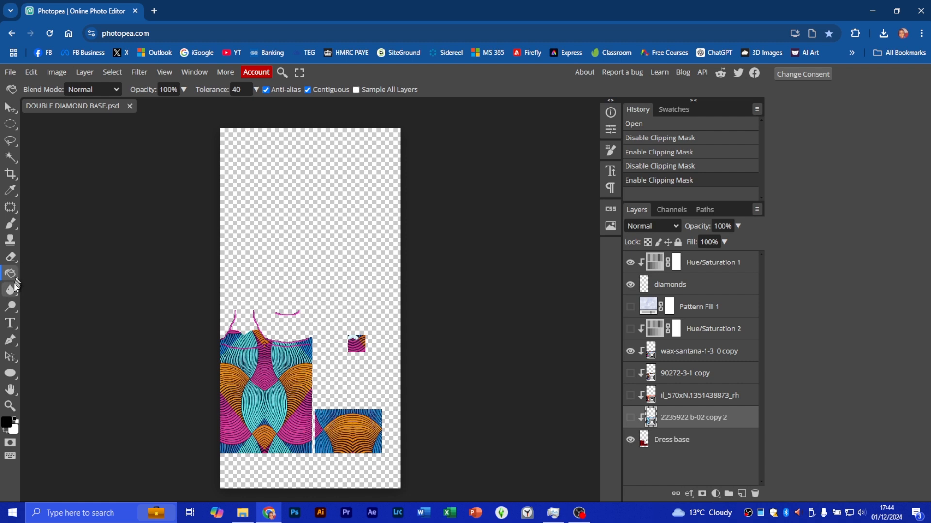
click(15, 264)
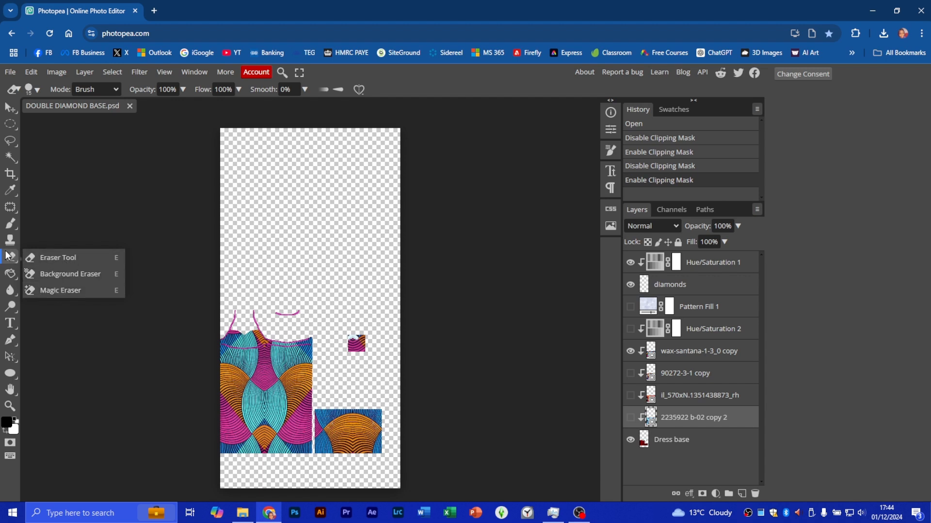
click(14, 224)
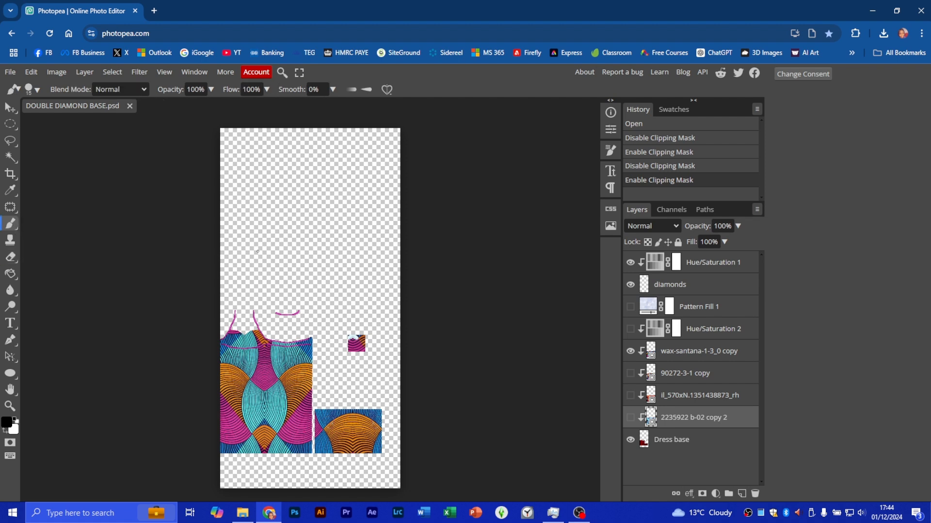
click(12, 106)
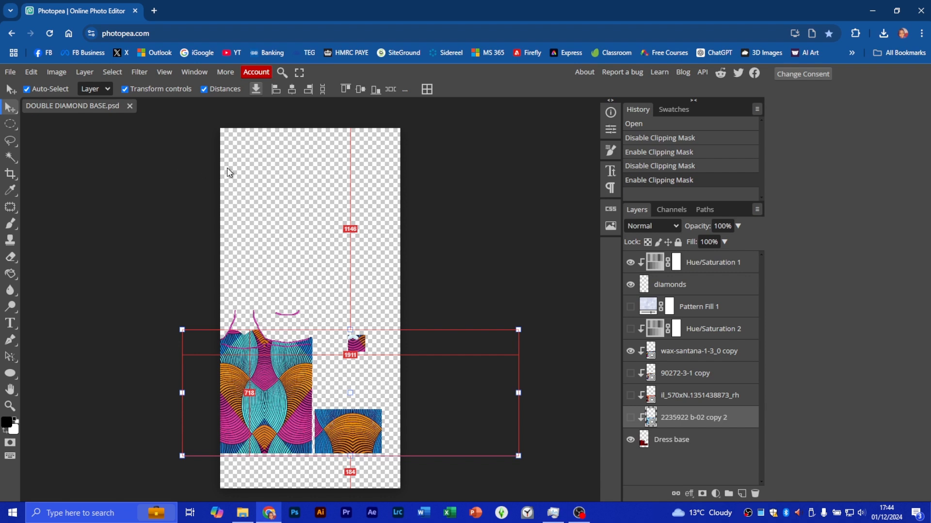
Close the DOUBLE DIAMOND BASE.psd document and the browser, and launch Sims 4 Studio
click(130, 107)
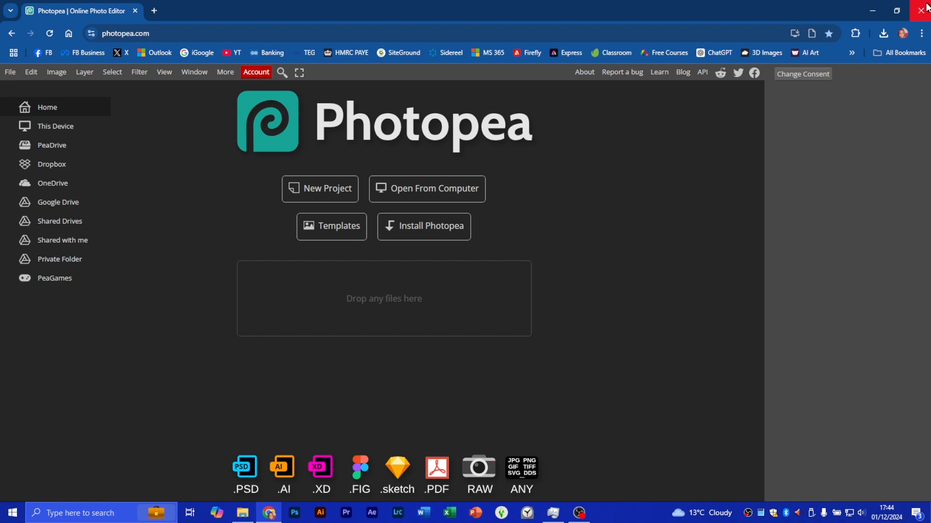
click(925, 6)
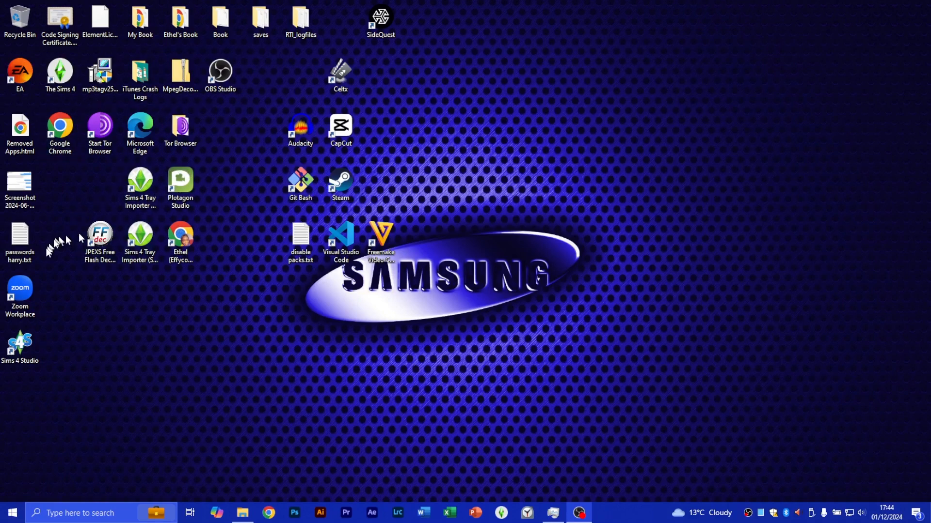
click(19, 345)
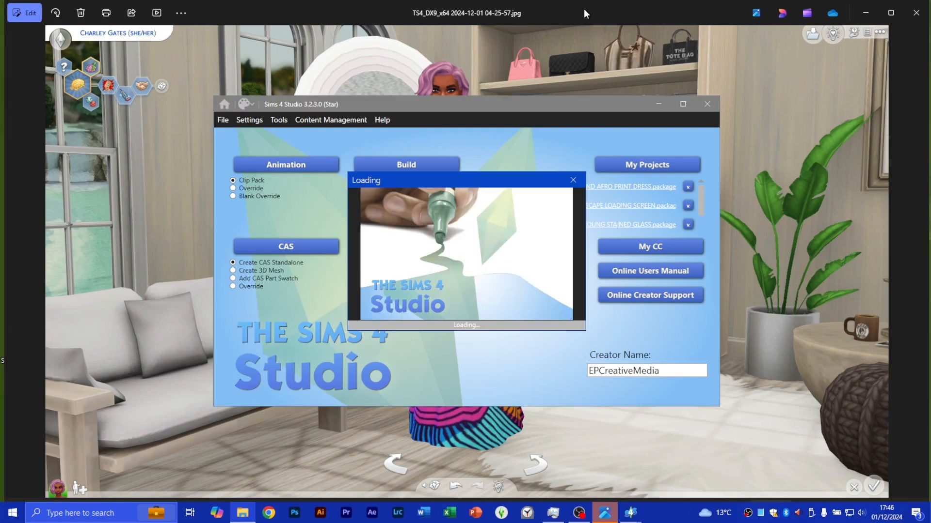
Review the in-game screenshots of the dress in its different African prints, going forward and back, and close the photo viewer
click(584, 9)
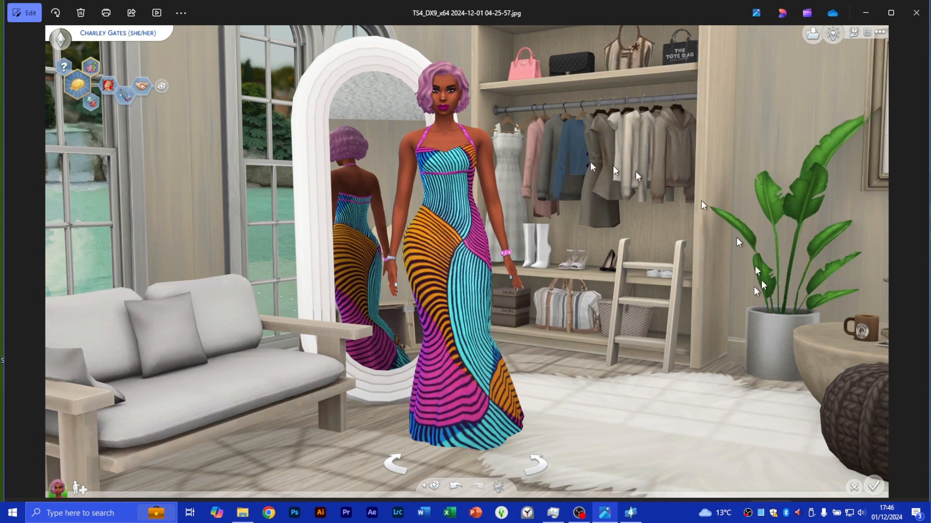
mouse_move(919, 262)
click(919, 264)
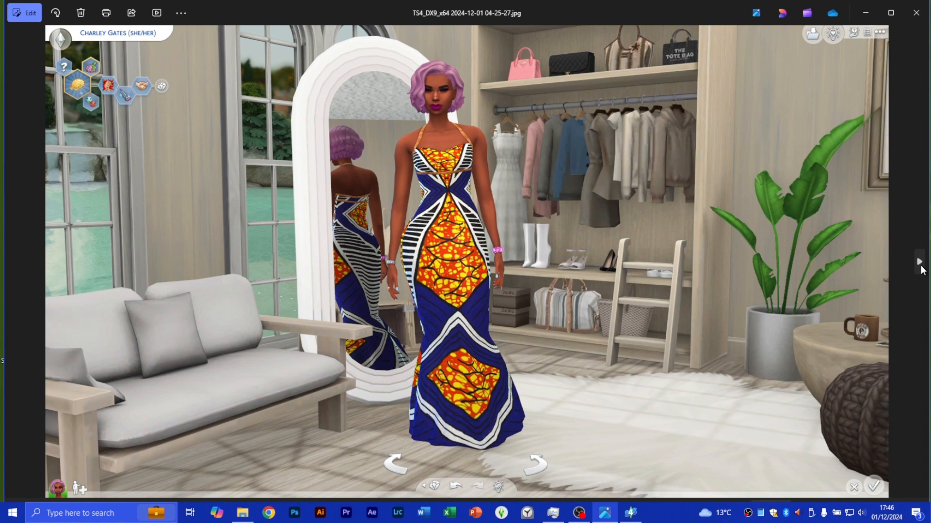
click(922, 271)
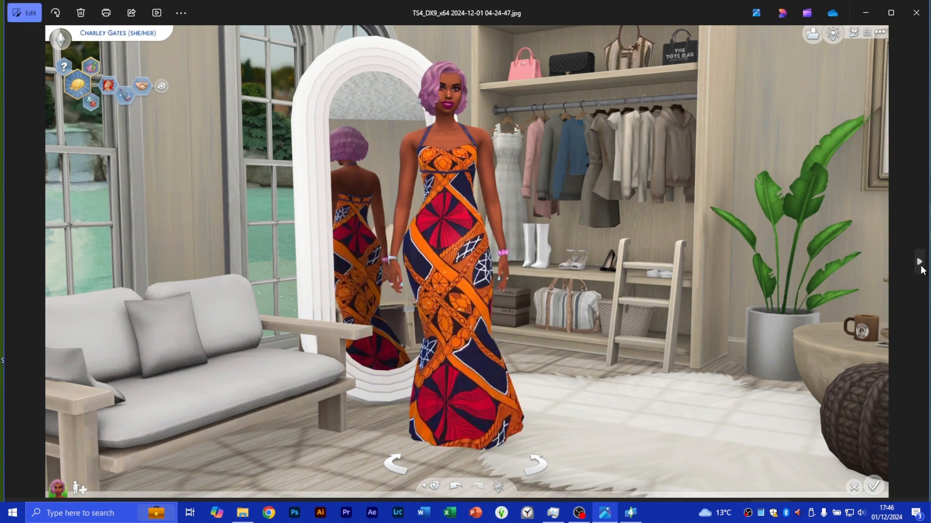
click(922, 271)
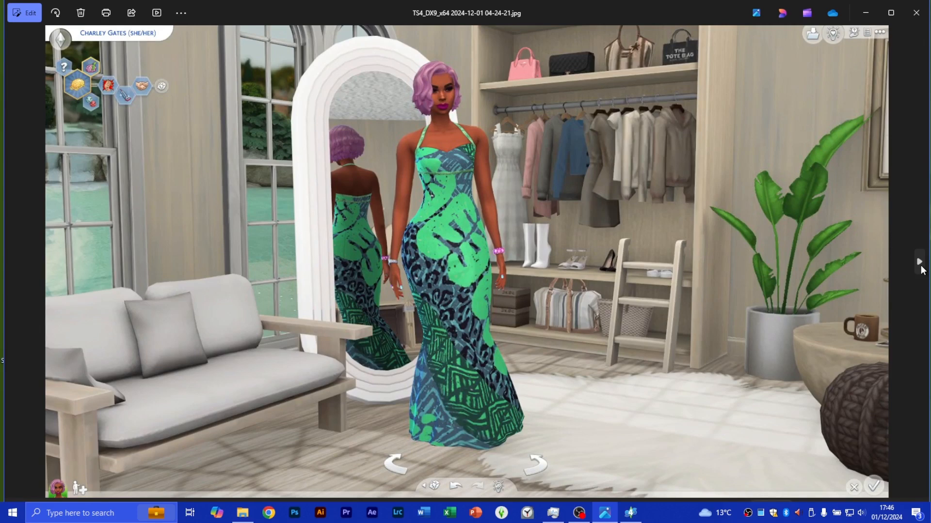
click(923, 271)
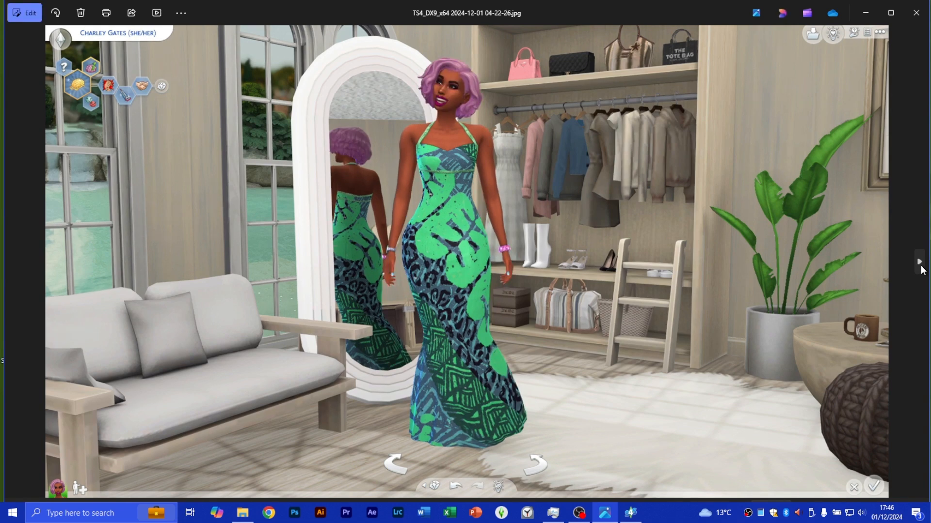
click(922, 270)
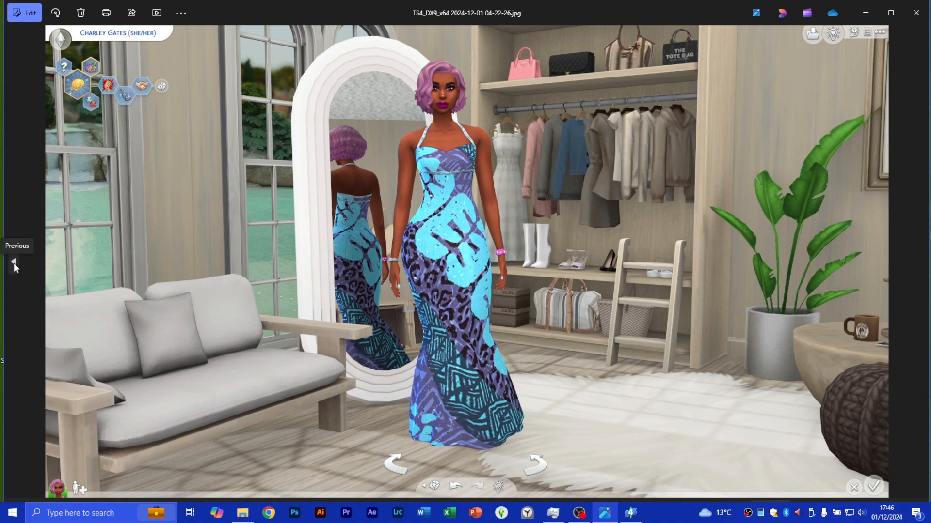
click(13, 263)
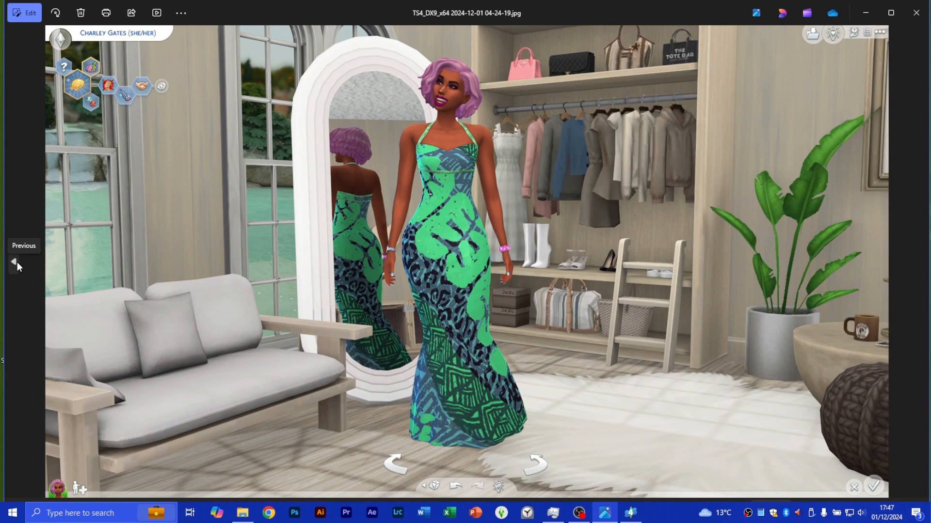
click(15, 262)
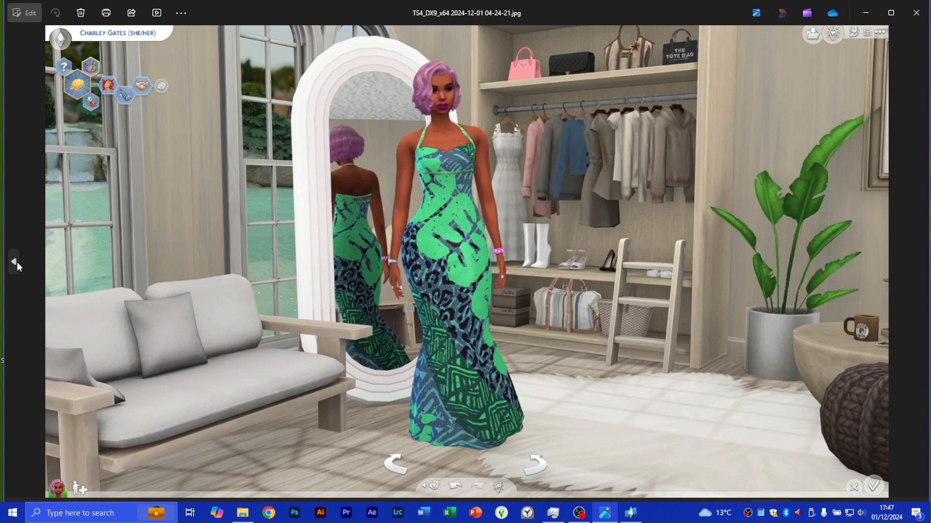
click(15, 262)
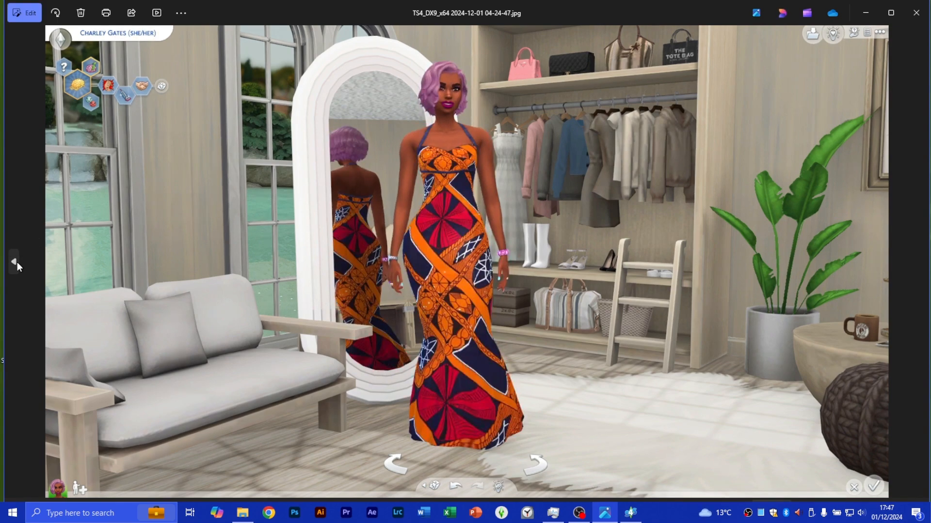
click(15, 262)
click(14, 262)
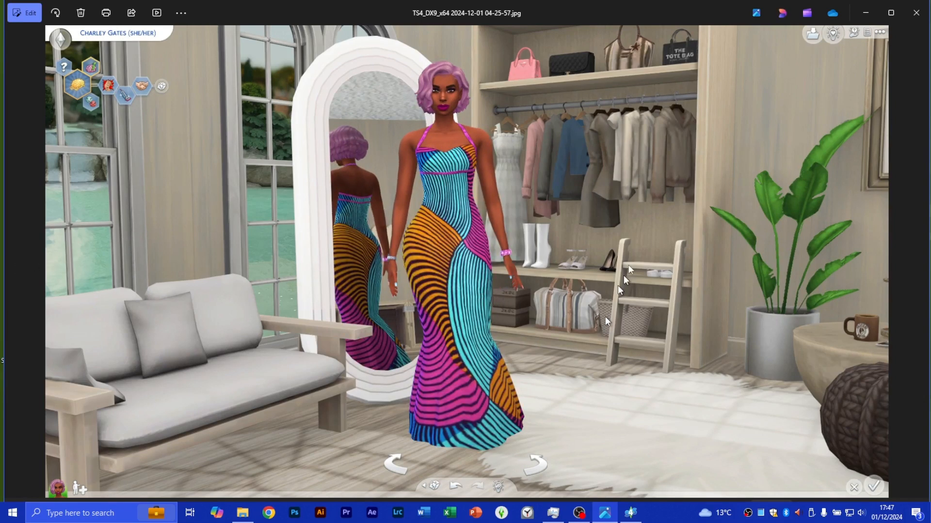
click(916, 13)
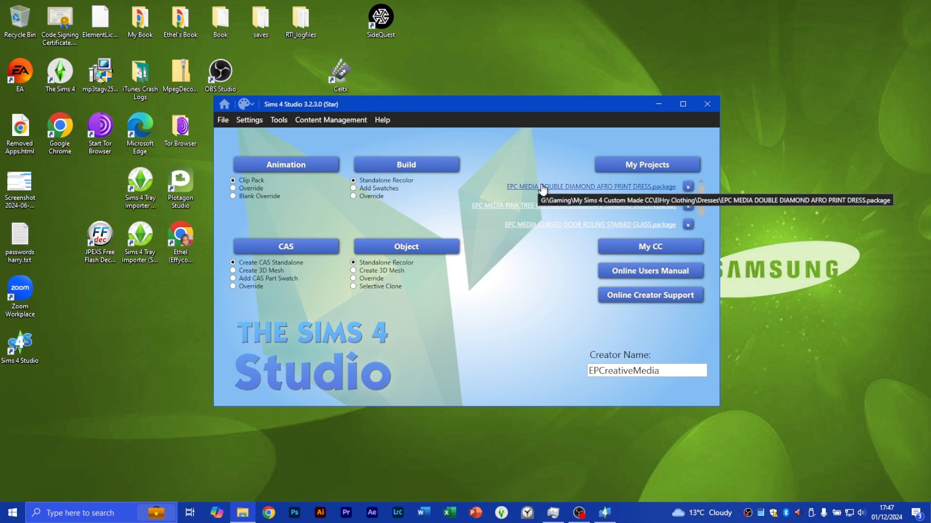
Open the recent project EPC MEDIA DOUBLE DIAMOND AFRO PRINT DRESS.package in Sims 4 Studio and maximize its window
click(603, 190)
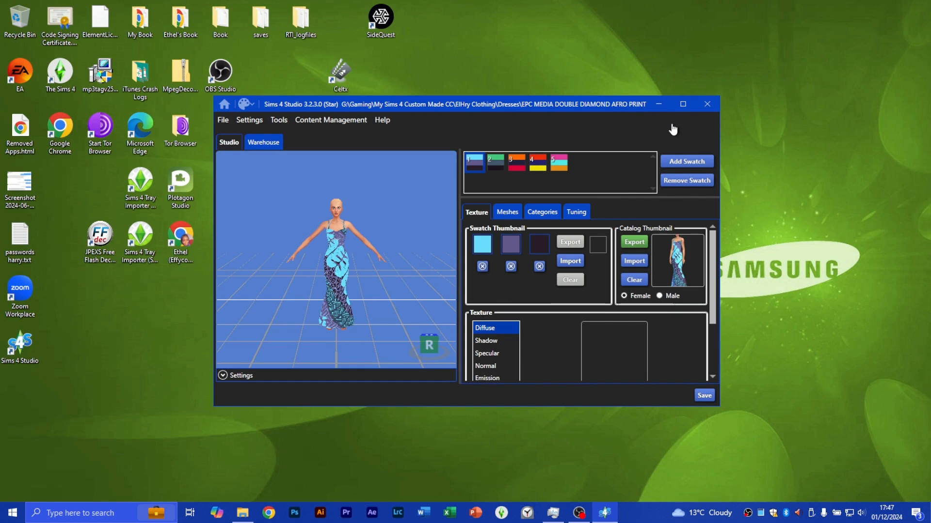
click(683, 104)
drag(382, 290, 260, 298)
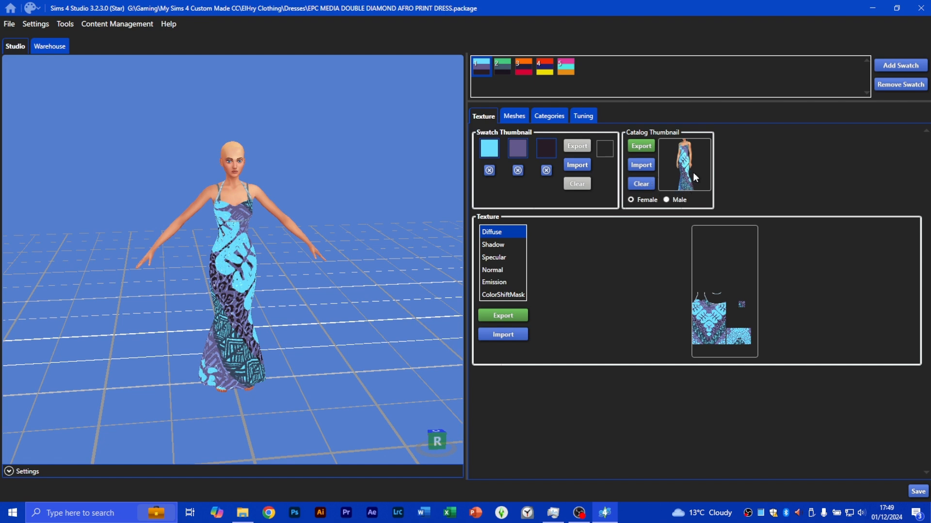
Import EPC-Sims-4-Thumbnail.png from the My Sims 4 Custom Made CC Art Work folder into the first swatch's catalog thumbnail
click(647, 168)
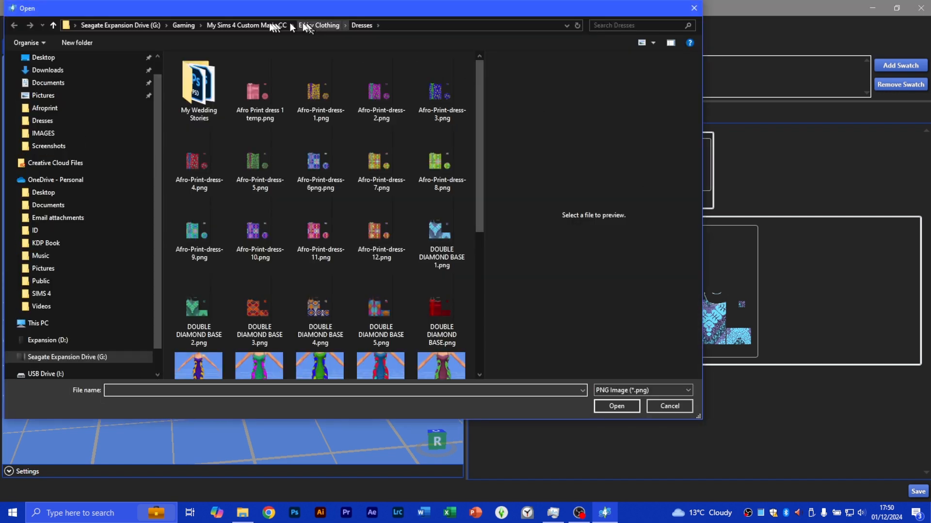
click(248, 25)
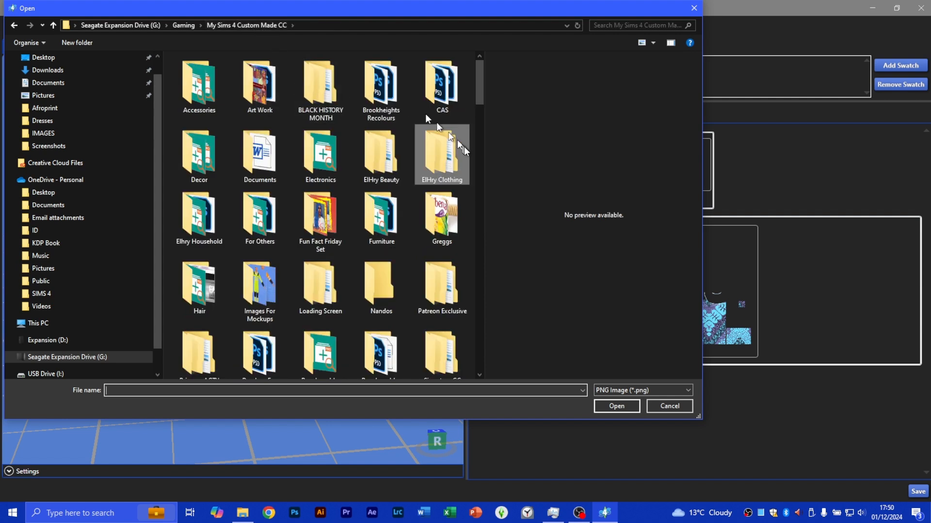
double_click(252, 99)
click(255, 89)
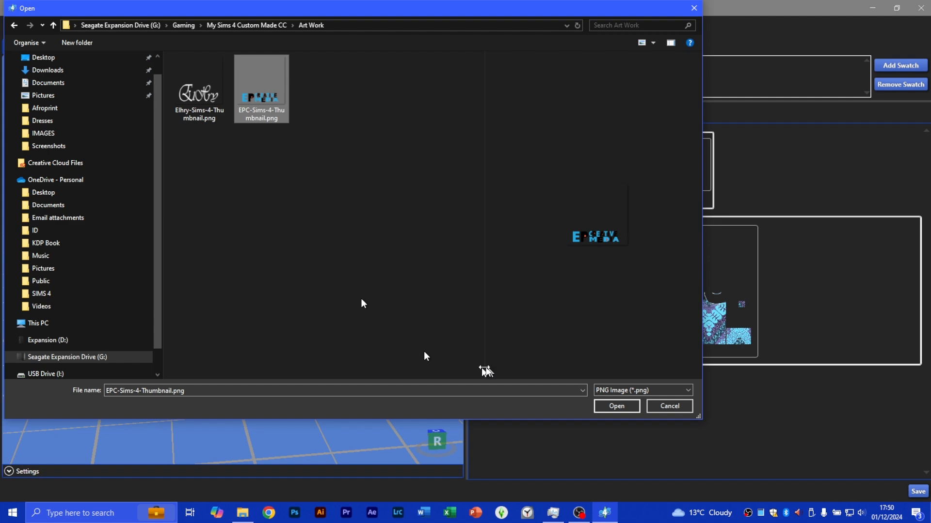
click(598, 410)
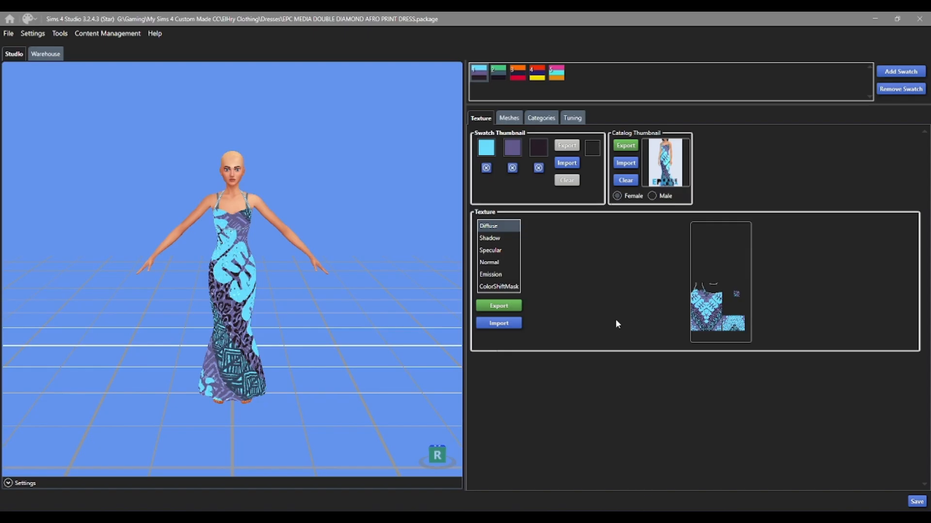
Export the first swatch's female catalog thumbnail
click(629, 147)
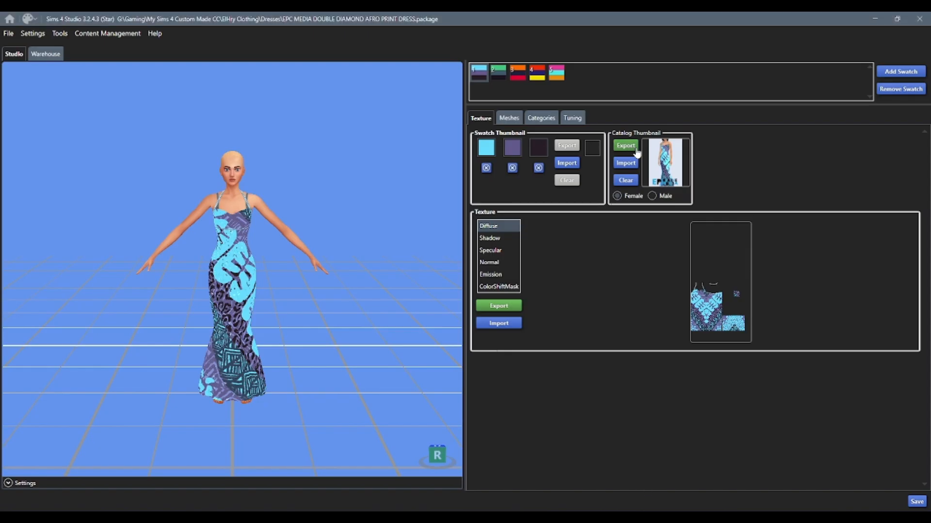
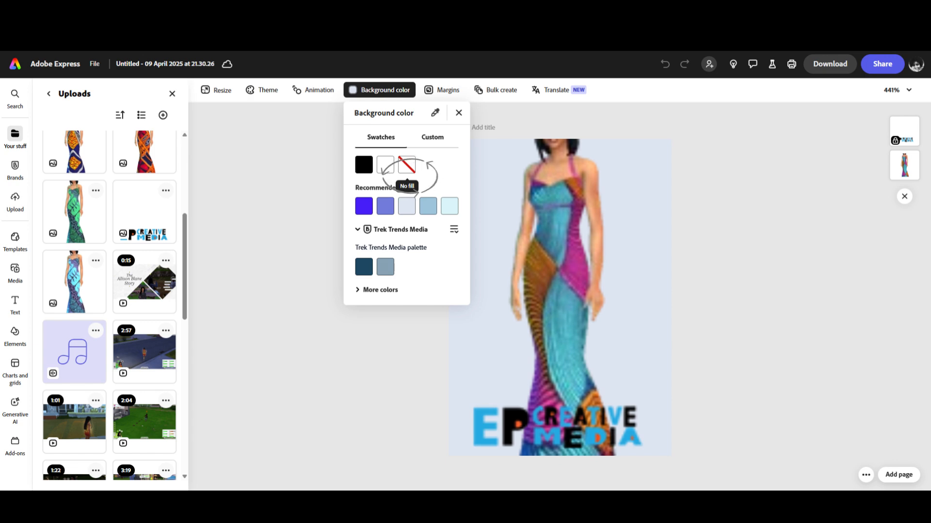
Switch to Adobe Express, set the page background to the palest recommended aqua, and unlock the EP Creative Media logo image
click(407, 165)
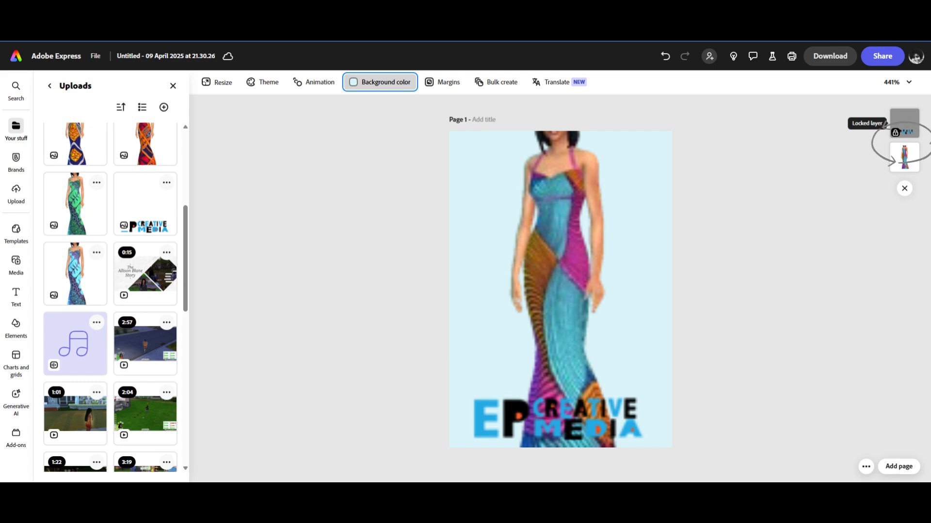
key(ctrl+z)
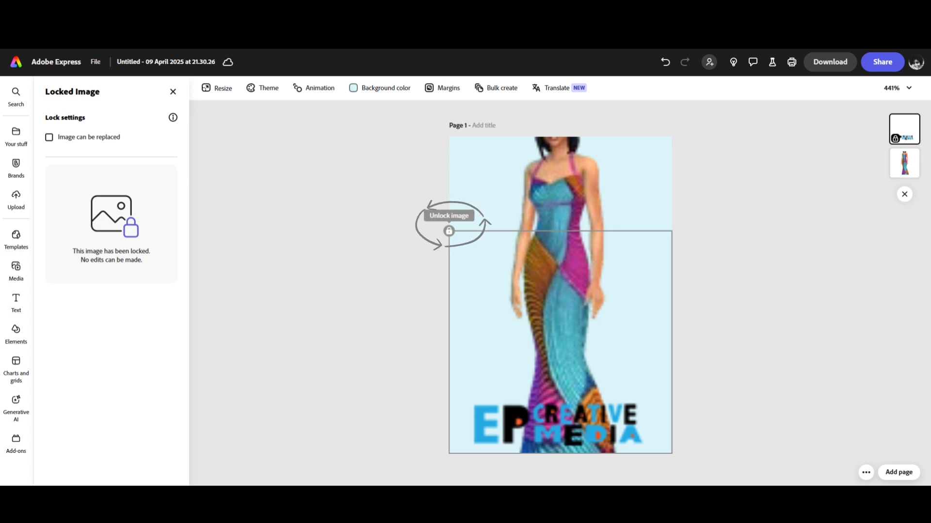
click(449, 232)
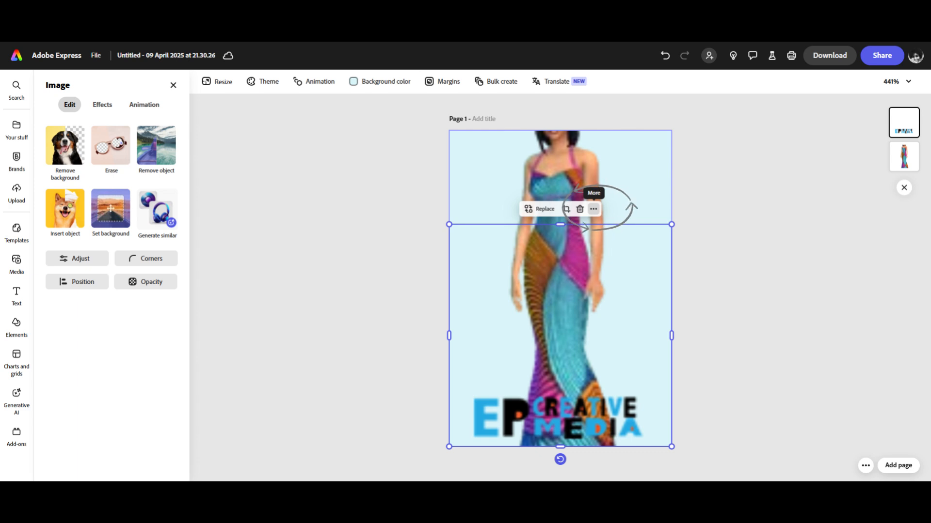
Lock the EP Creative Media logo image over the dress and set the page's download format to PNG
click(593, 209)
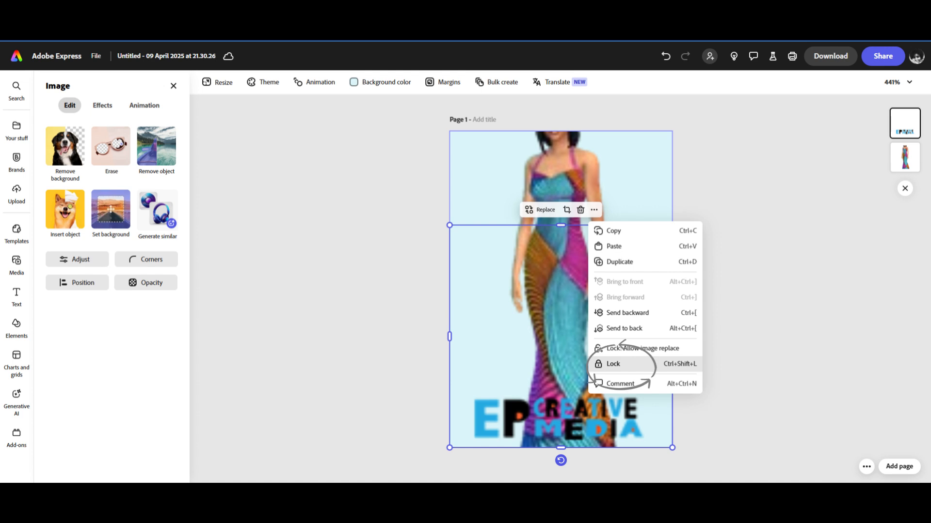
click(613, 364)
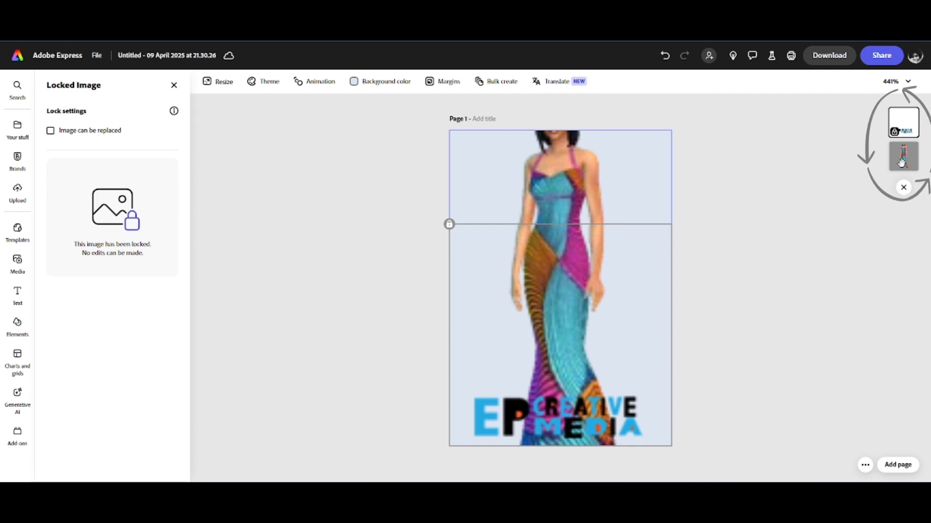
click(910, 146)
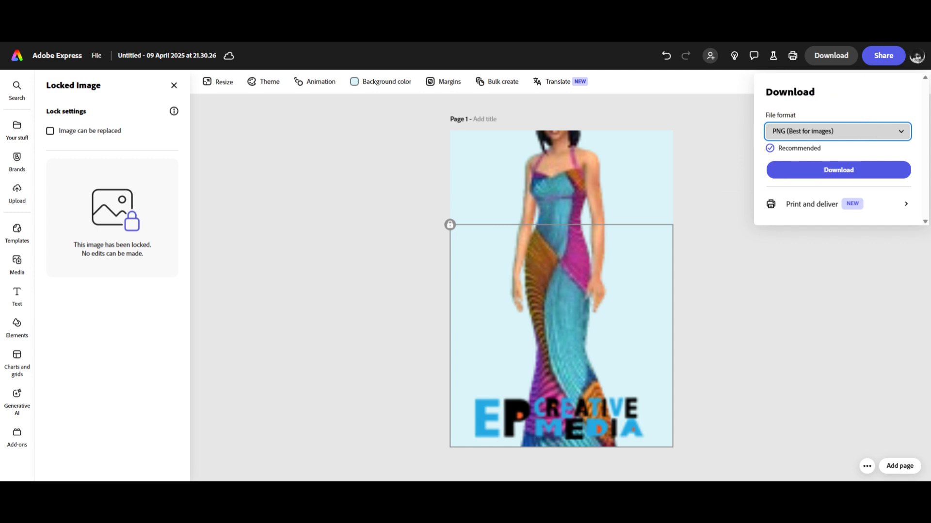
click(640, 197)
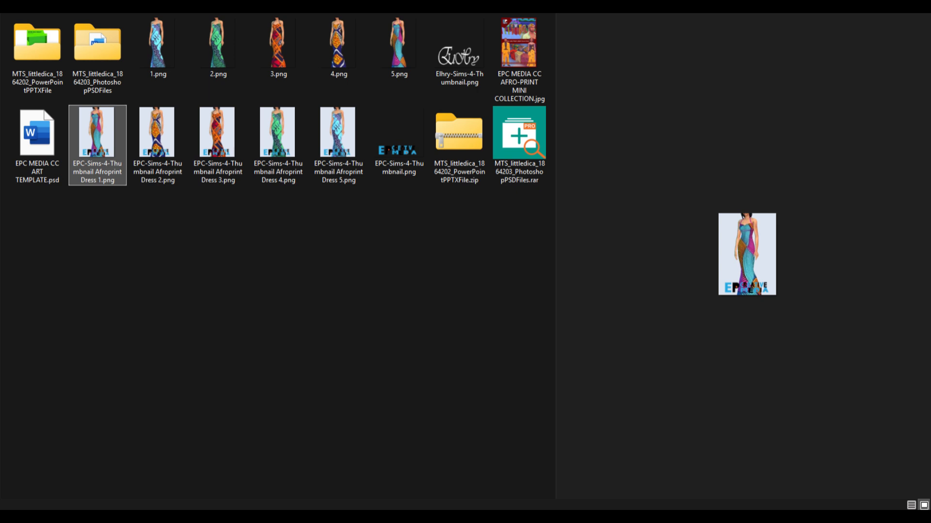
Preview the branded thumbnail images EPC-Sims-4-Thumbnail Afroprint Dress 2.png to Dress 5.png in the artwork folder
click(157, 145)
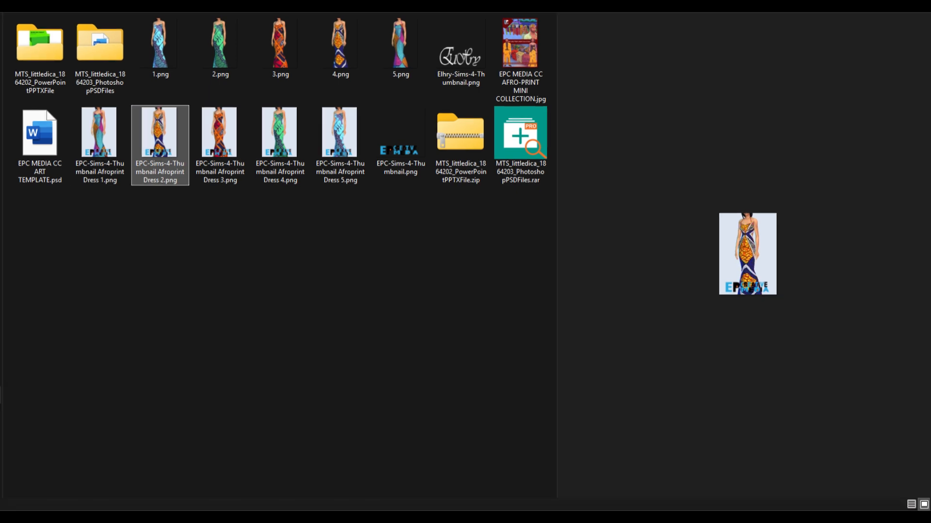
click(221, 145)
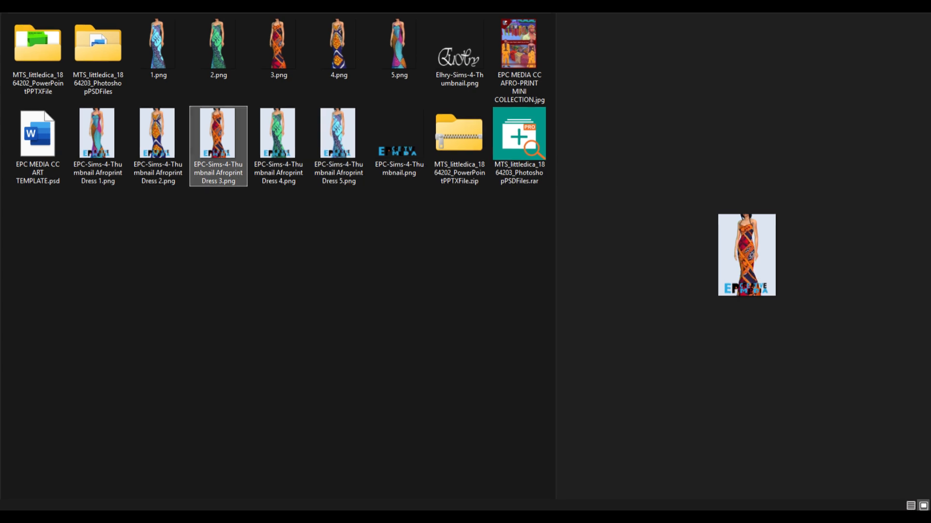
click(278, 145)
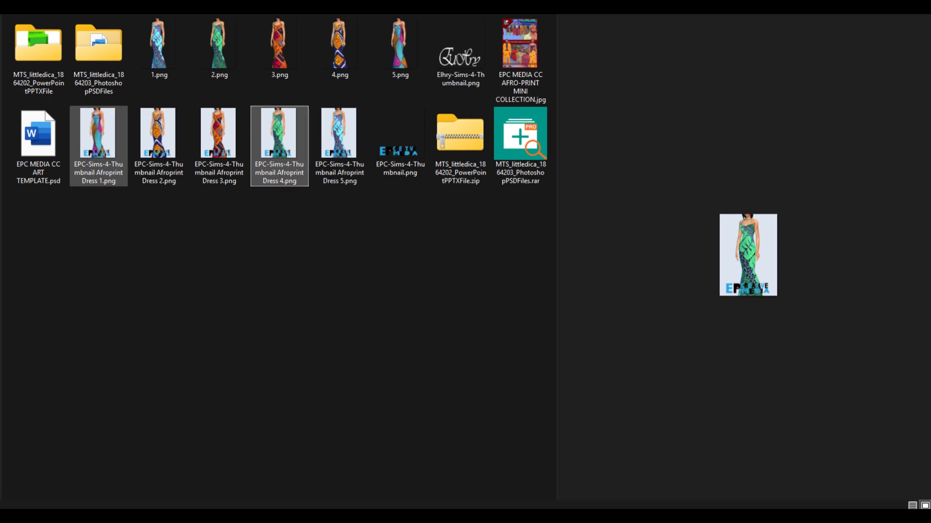
click(340, 145)
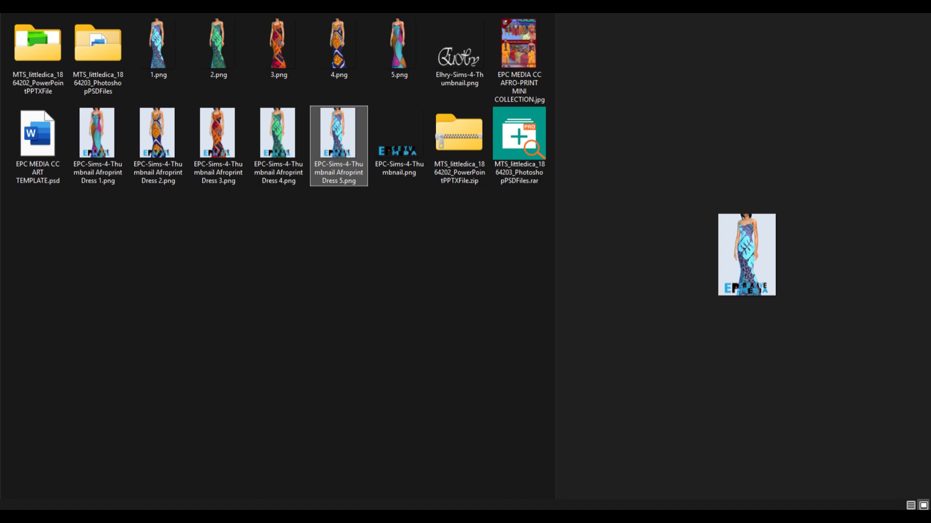
Switch to Sims 4 Studio and save the dress package with its catalog thumbnails
key(Return)
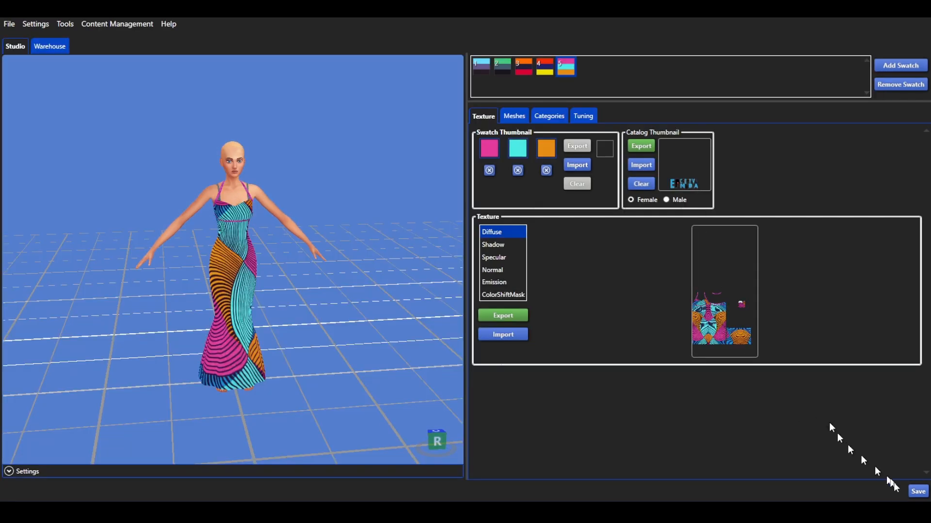
click(918, 494)
click(499, 291)
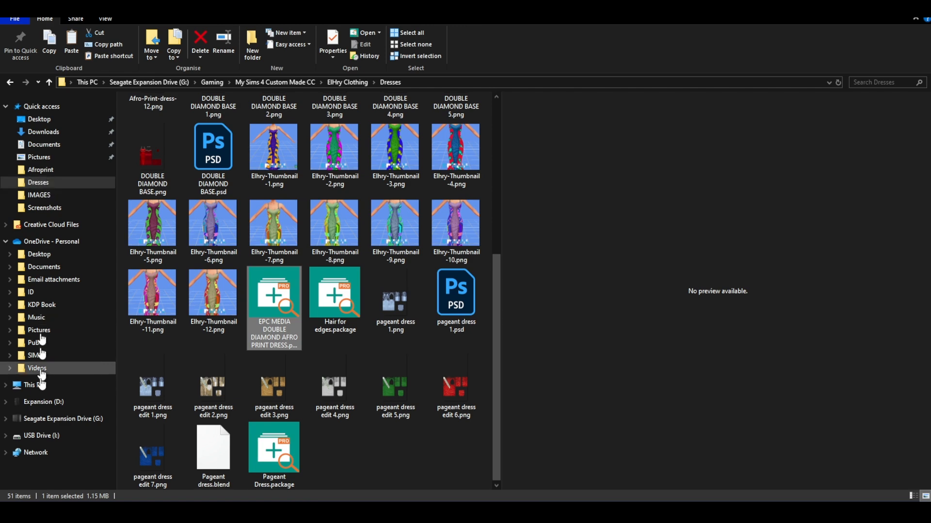
Copy EPC MEDIA DOUBLE DIAMOND AFRO PRINT DRESS.package from the Dresses folder into Electronic Arts > The Sims 4 > Mods on Expansion (D:)
click(43, 403)
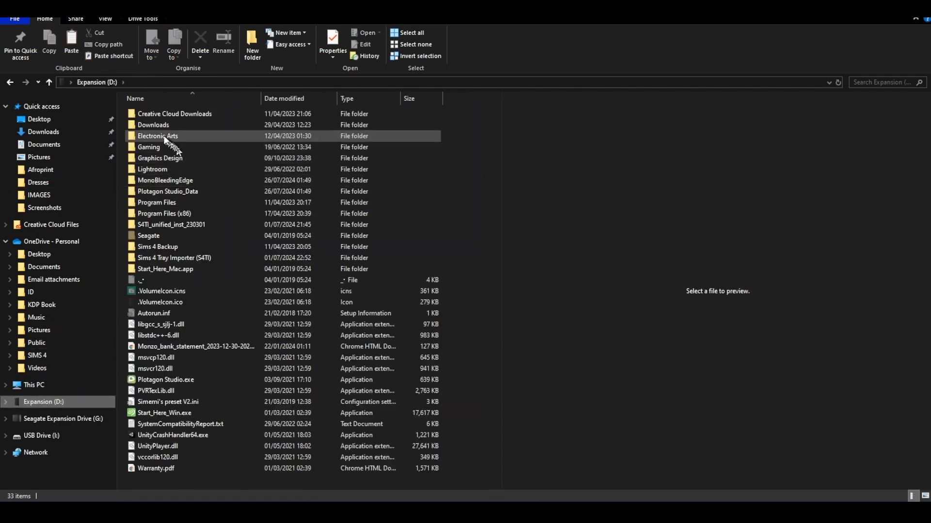
double_click(164, 136)
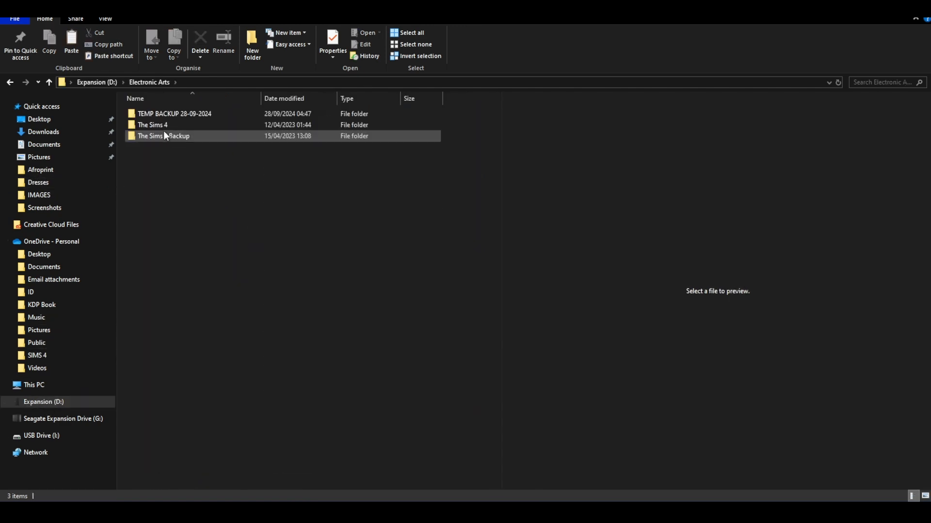
double_click(164, 126)
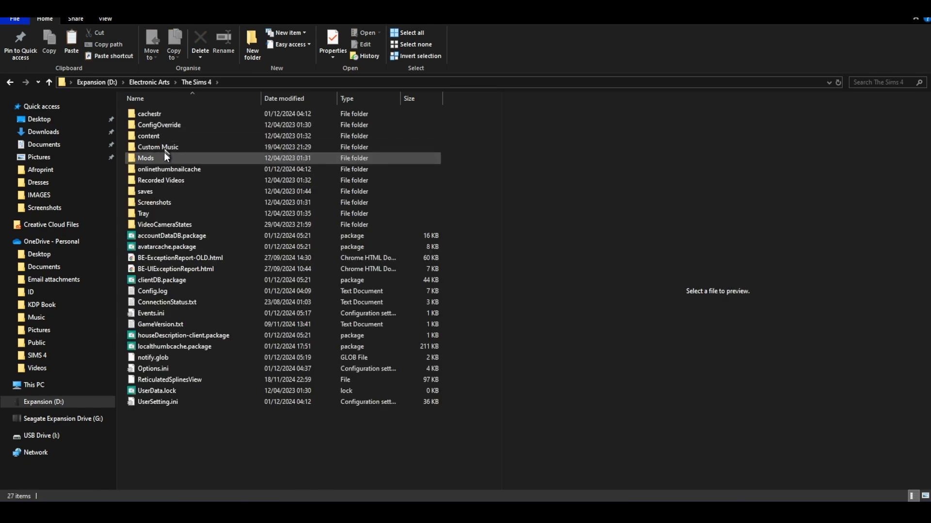
double_click(160, 158)
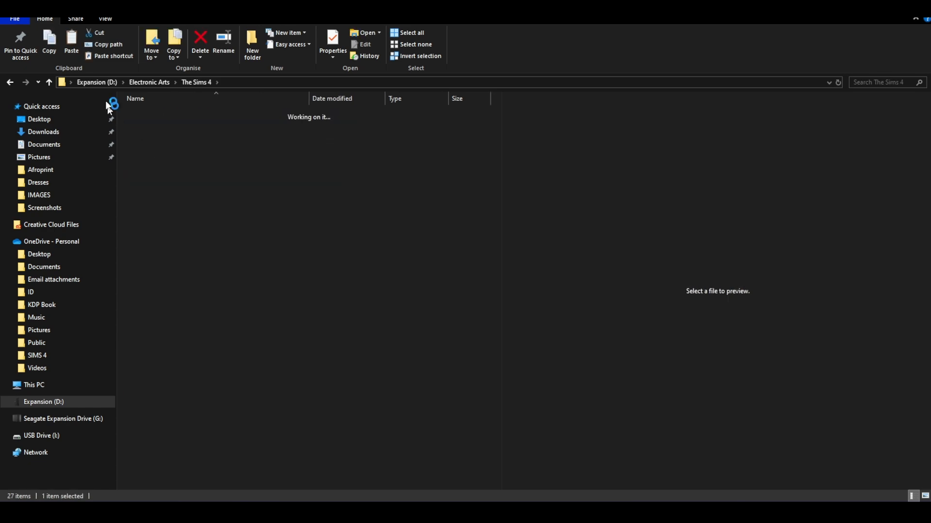
click(71, 43)
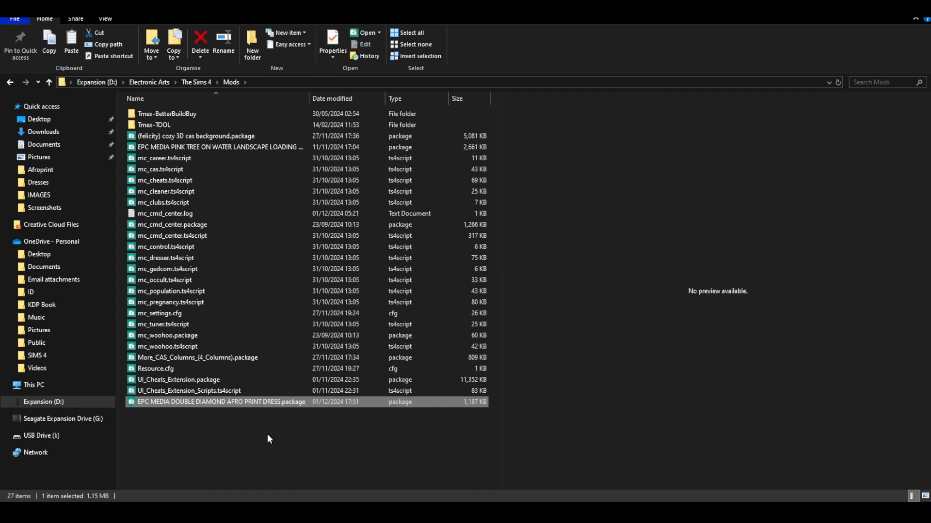
click(270, 437)
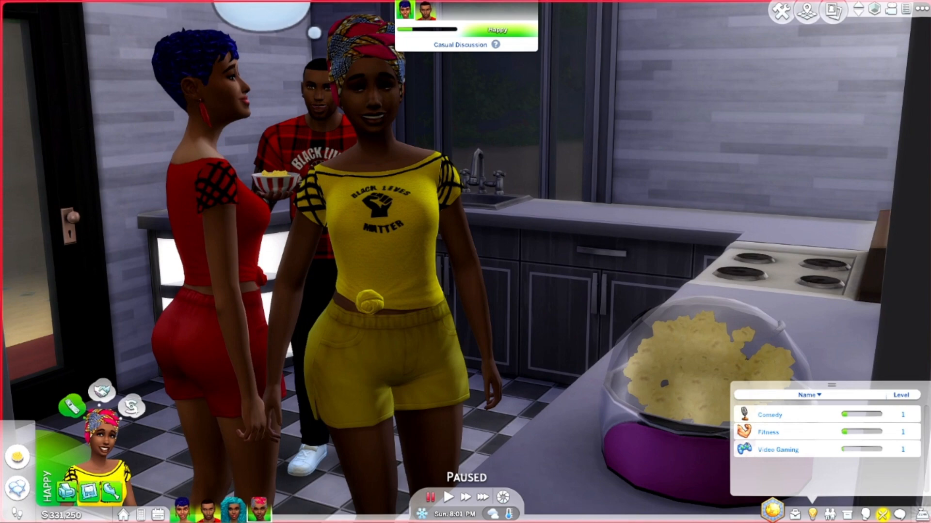
Switch to The Sims 4 and examine the household's Sims in the kitchen from several angles and distances
middle_drag(293, 374, 294, 374)
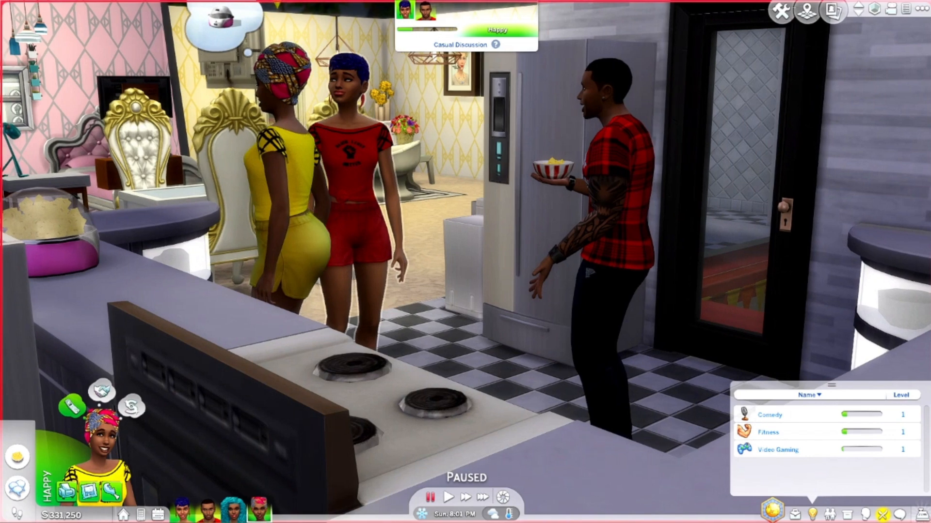
middle_drag(403, 360, 403, 361)
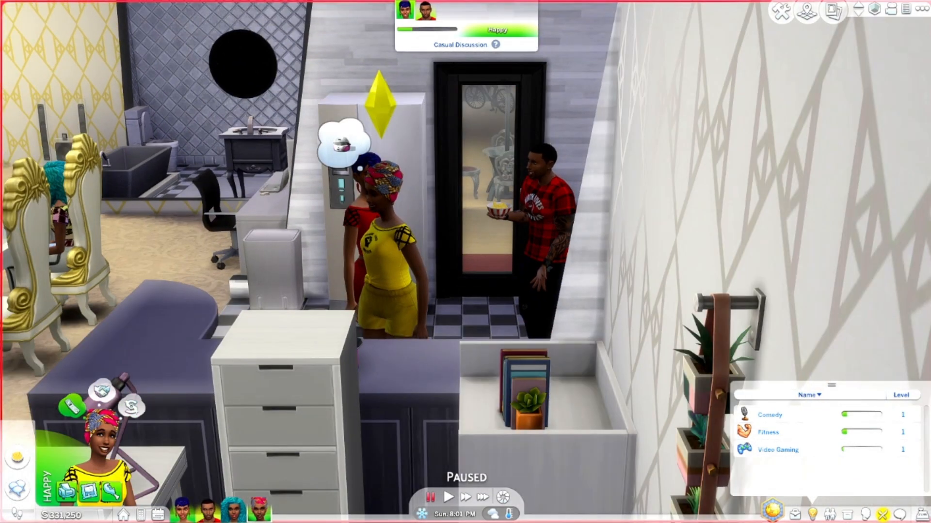
scroll(403, 204, down, 3)
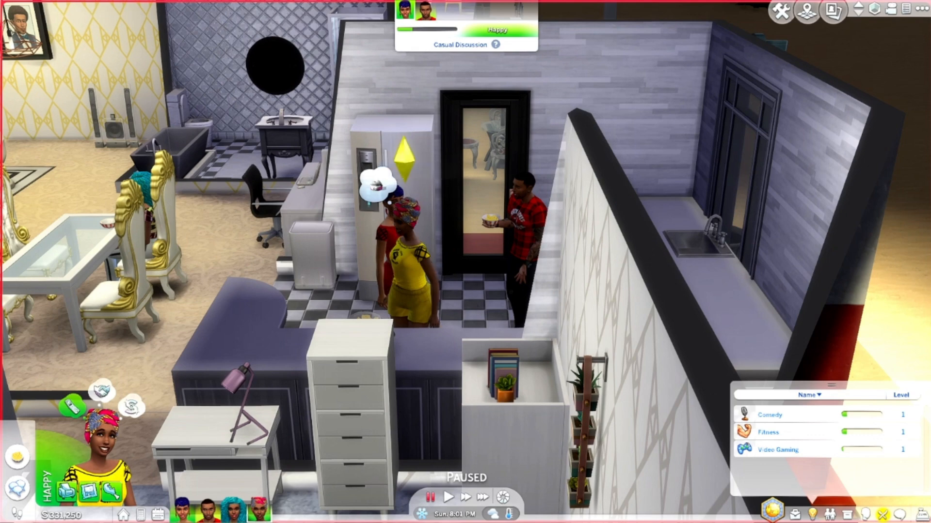
scroll(466, 242, up, 2)
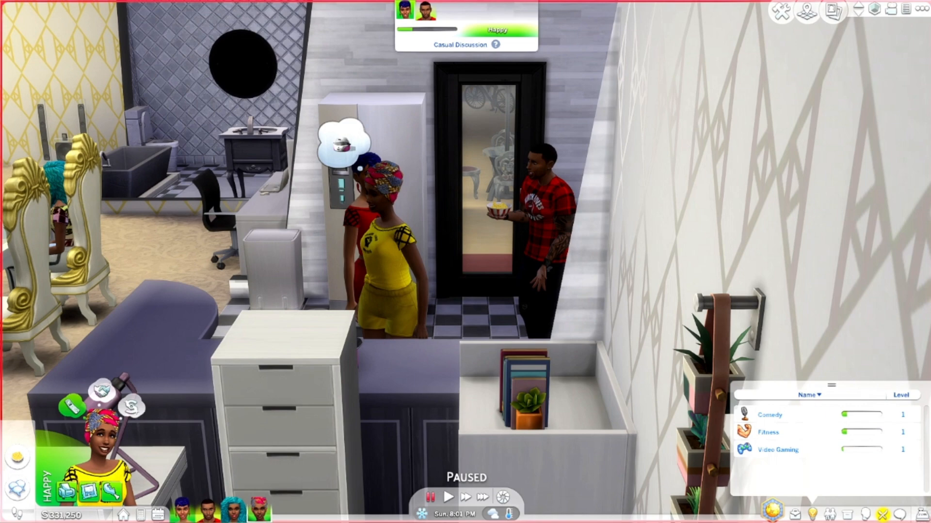
middle_drag(436, 325, 582, 326)
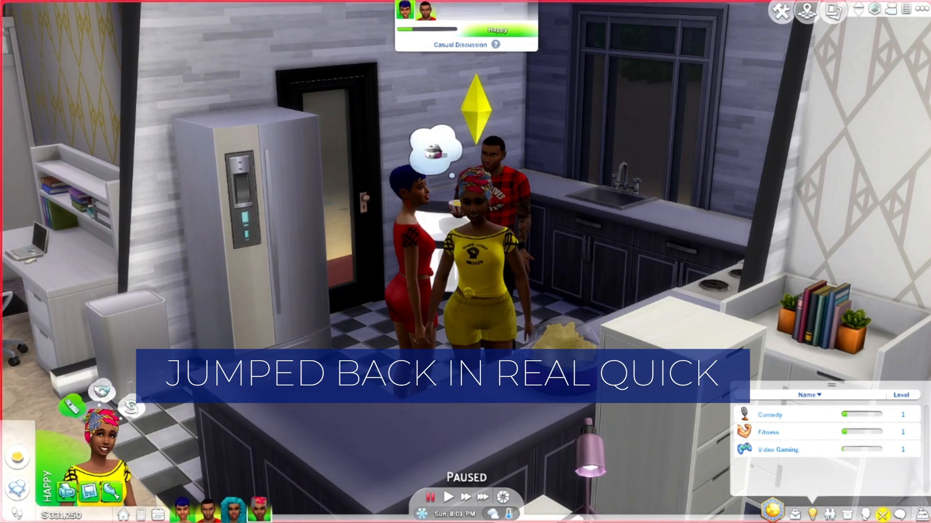
scroll(465, 262, up, 2)
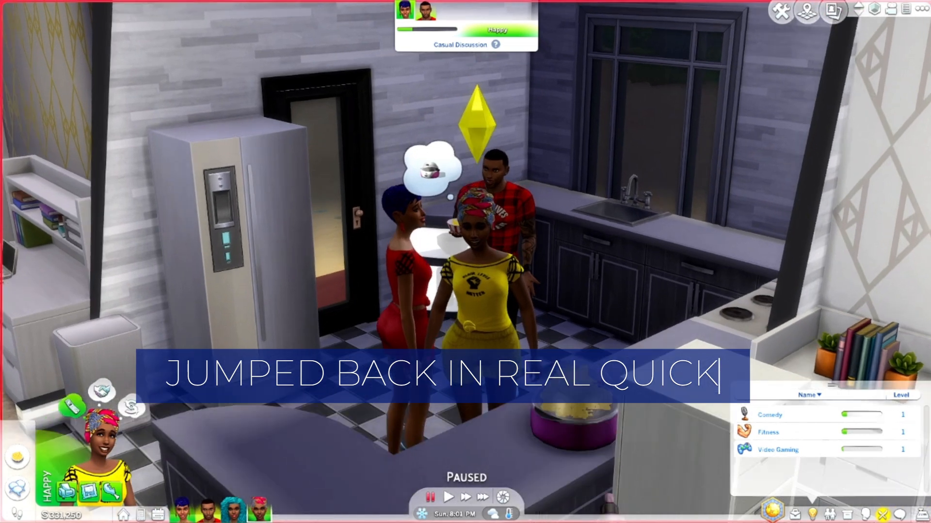
scroll(466, 262, up, 1)
middle_drag(465, 326, 320, 325)
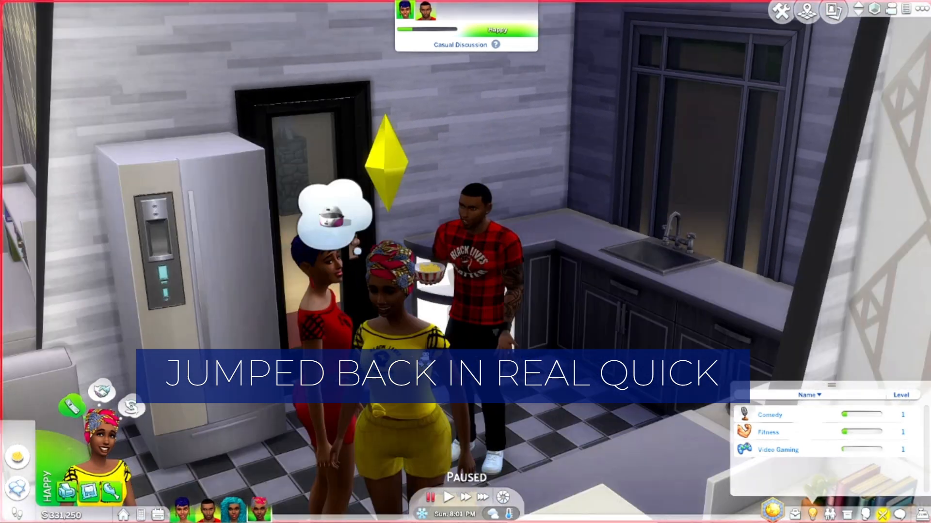
scroll(466, 262, up, 4)
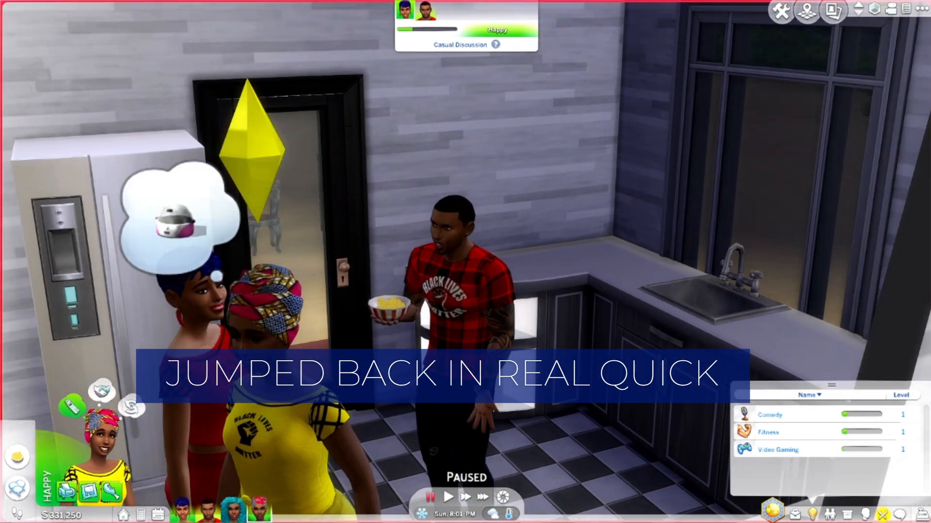
scroll(595, 332, down, 2)
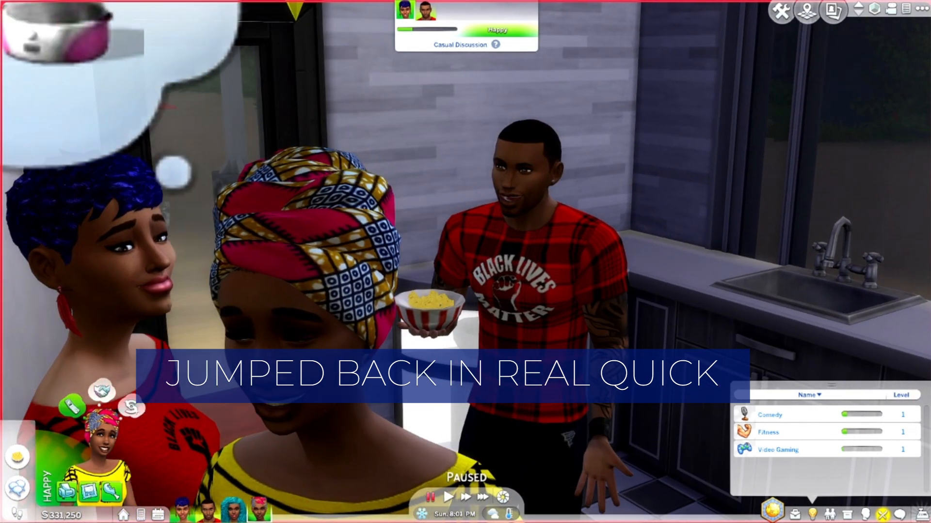
scroll(596, 333, up, 3)
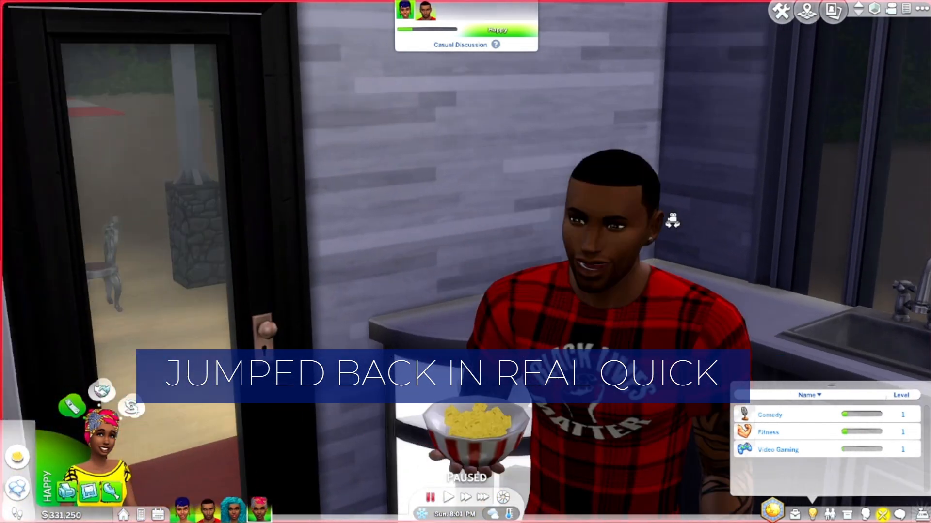
scroll(672, 221, down, 2)
scroll(672, 220, up, 3)
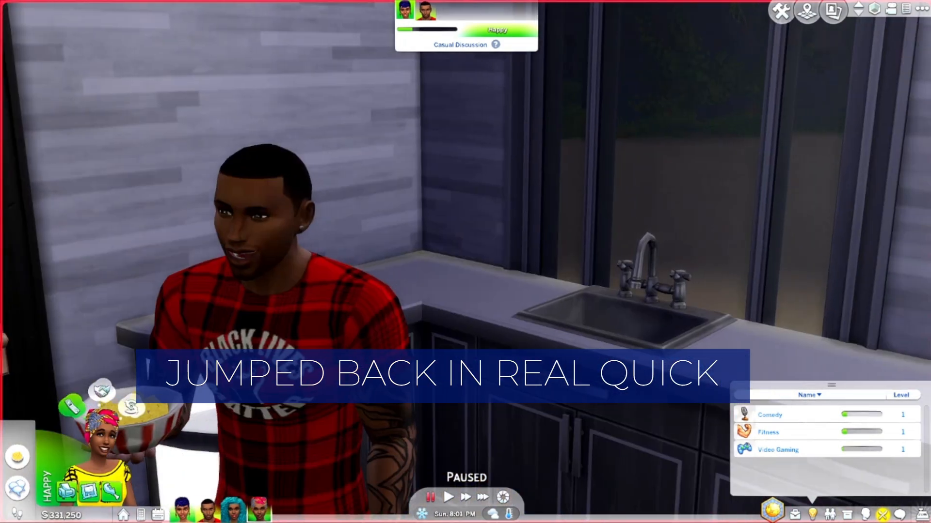
scroll(465, 262, down, 2)
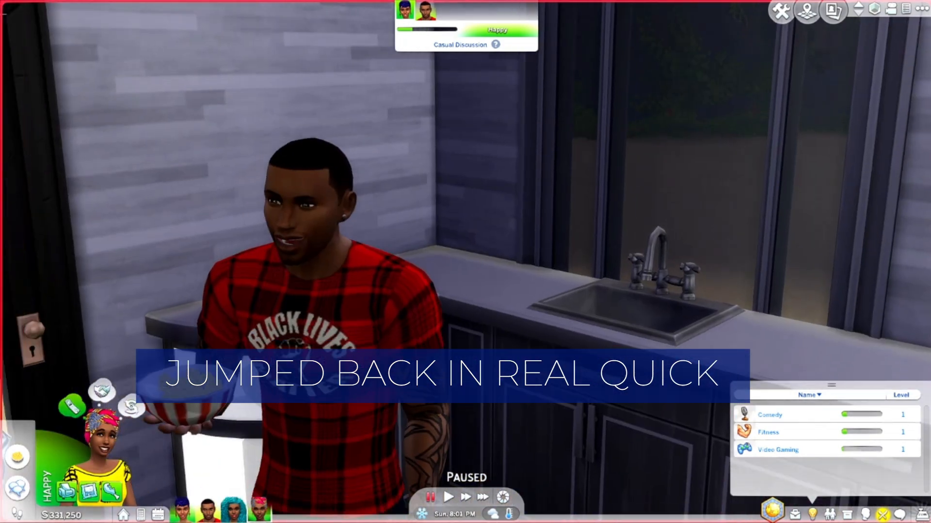